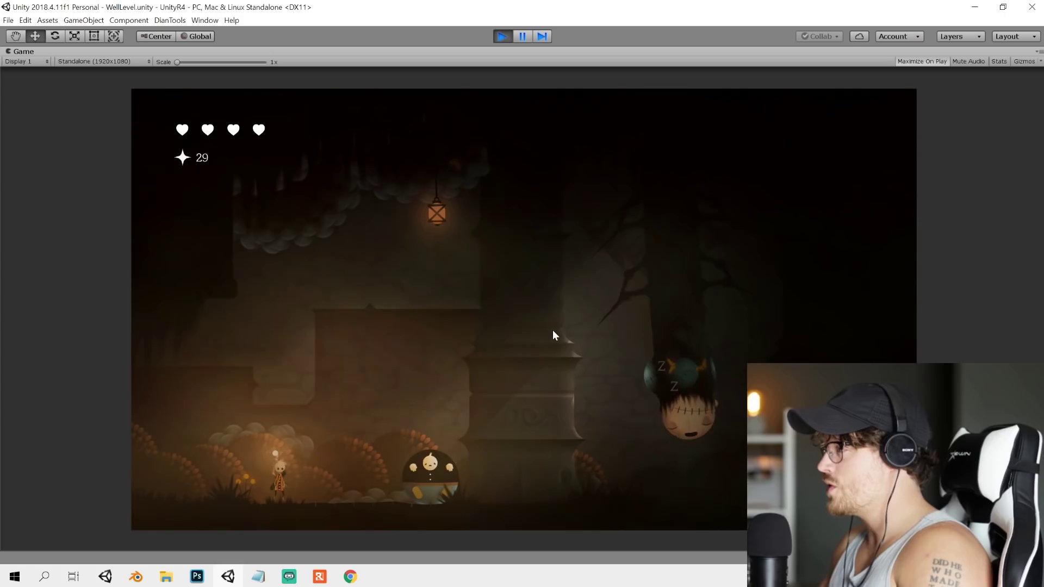
# - Playtest the well level by walking and jumping the character around the round creature between the lantern and the hanging head
pyautogui.press('Right')
pyautogui.press('space')
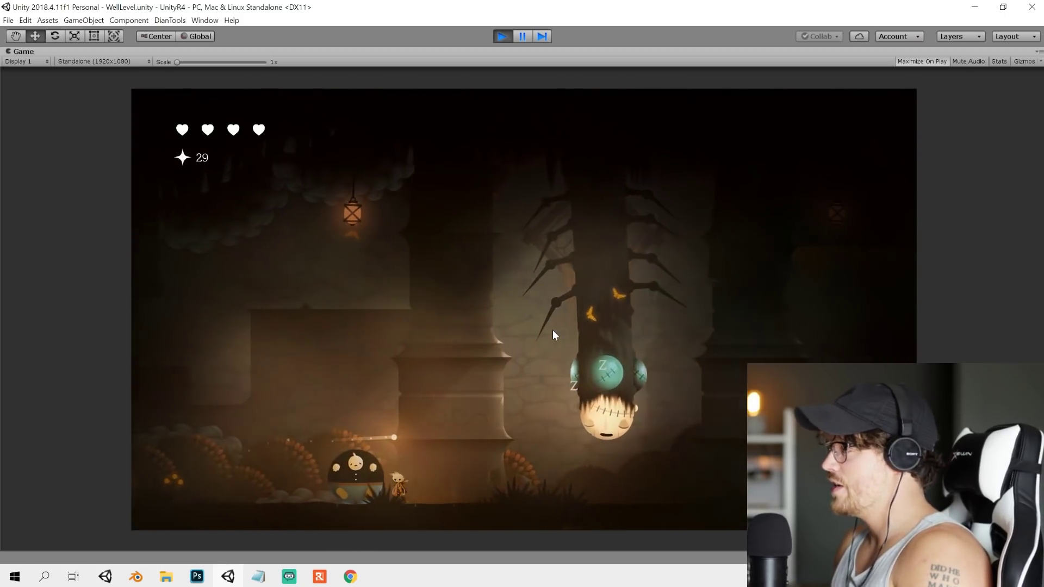
pyautogui.press('Left')
pyautogui.press('Right')
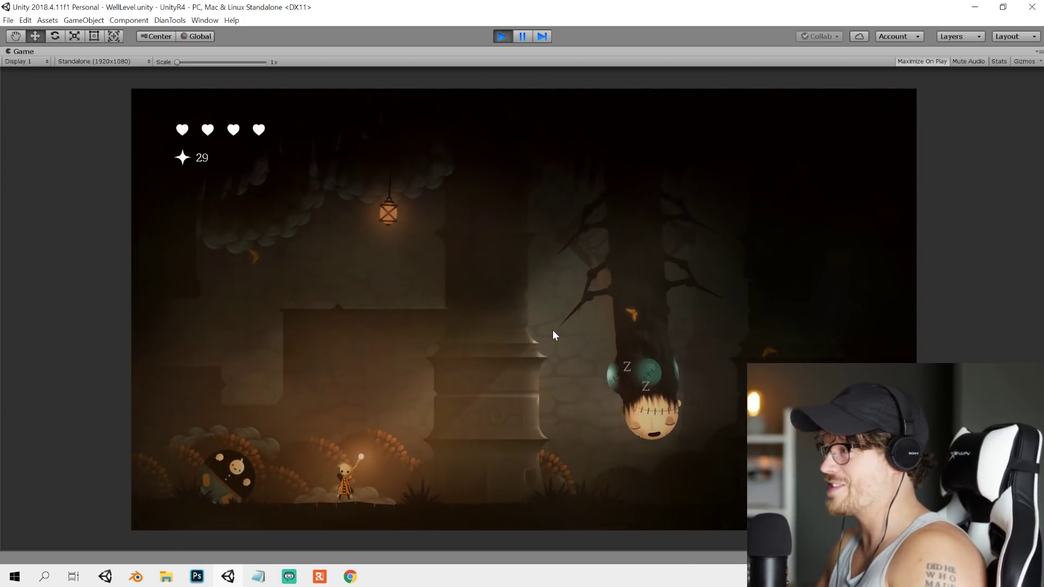
pyautogui.press('Right')
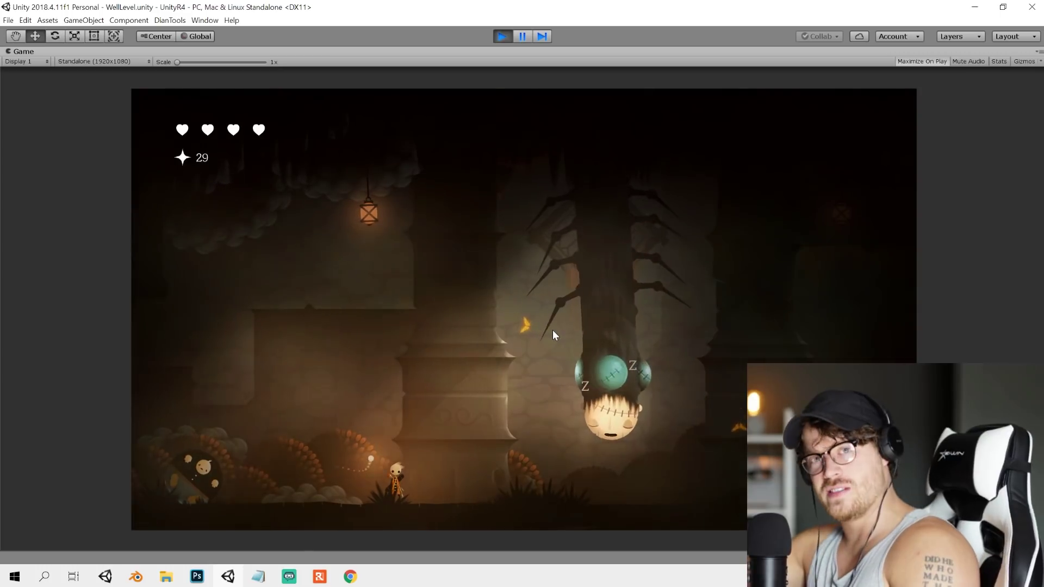
pyautogui.press('Left')
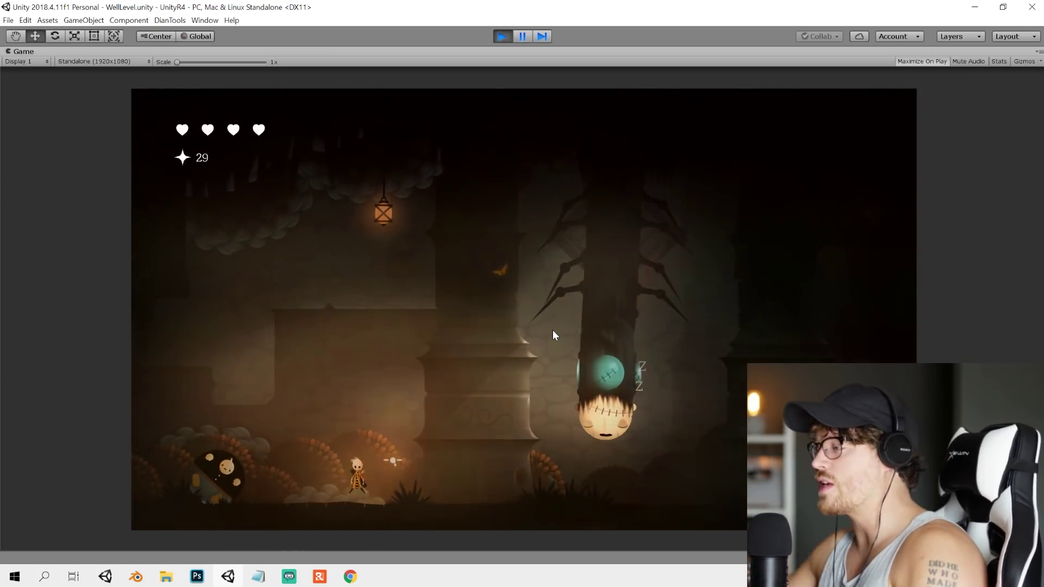
pyautogui.press('Left')
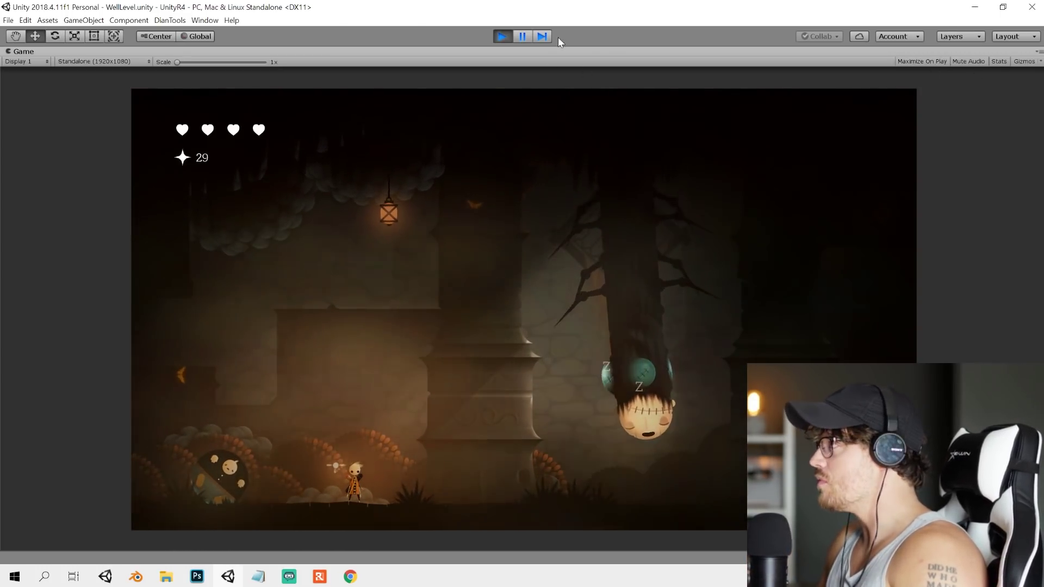
# - Leave the maximized game display for the Scene view and locate PortalToFrame8 in the hierarchy by searching for Frame8
pyautogui.hotkey('shift', 'space')
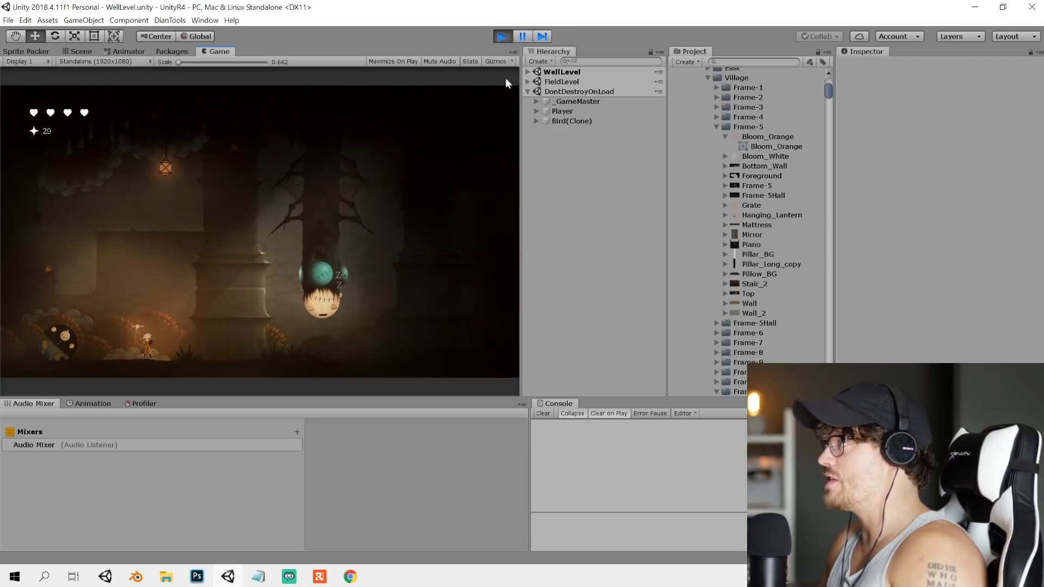
pyautogui.click(92, 53)
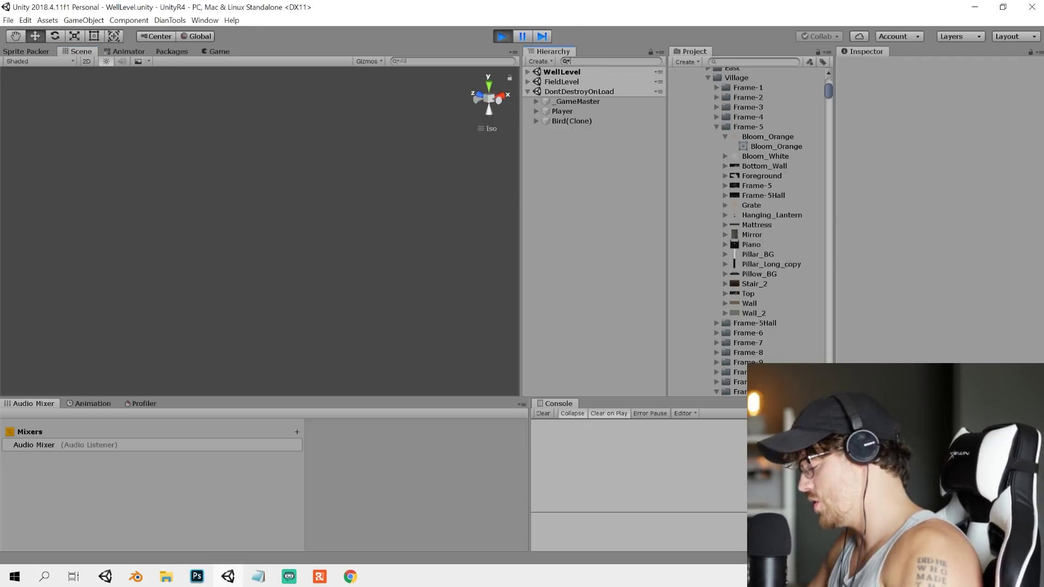
pyautogui.write('Frame8')
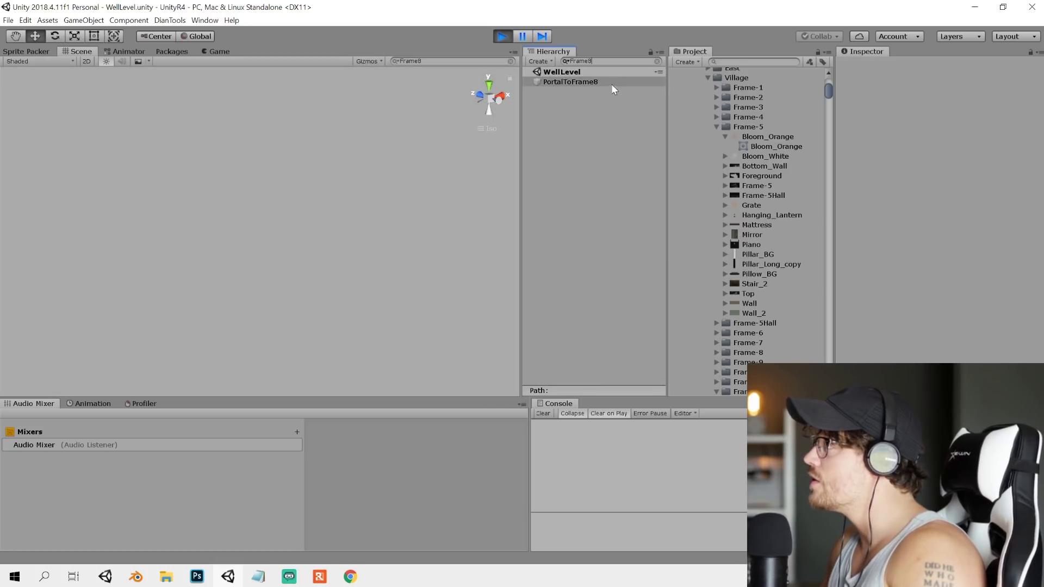
pyautogui.click(611, 83)
pyautogui.click(656, 60)
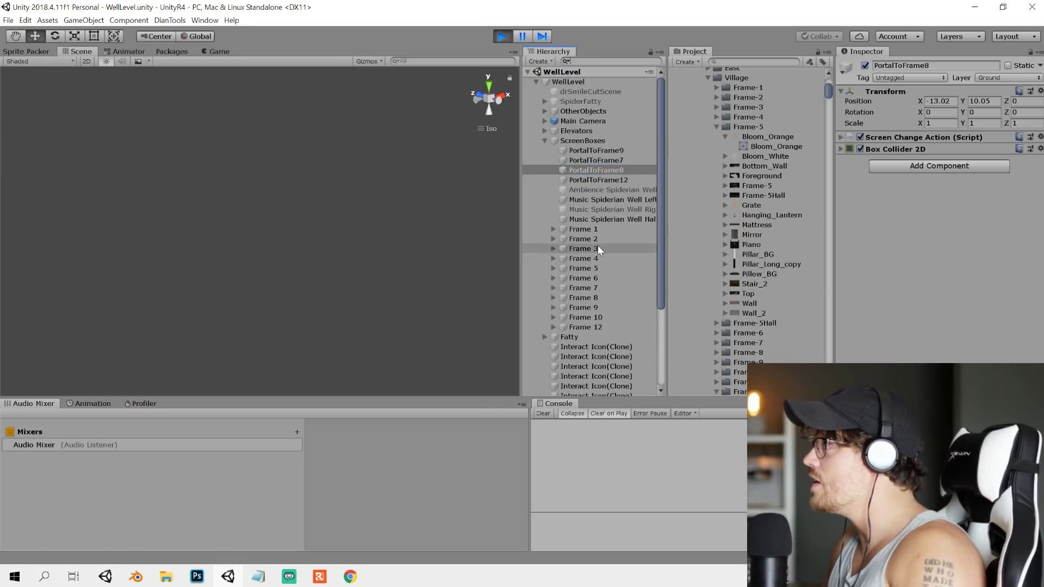
# - Focus the Scene view on the Scene group inside Frame 8 and examine its parallax layers from an angle and from the front
pyautogui.doubleClick(596, 298)
pyautogui.click(553, 297)
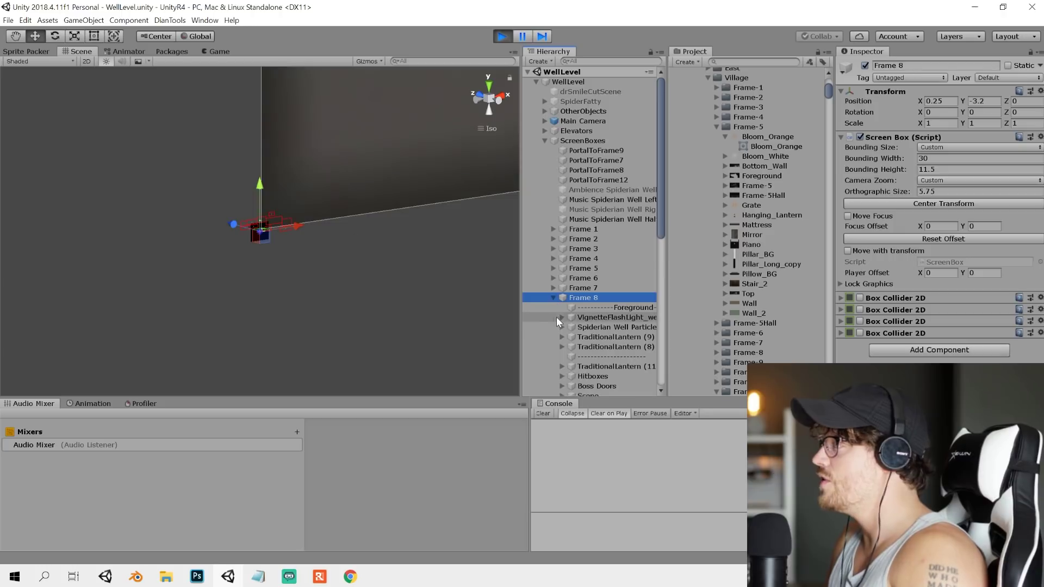
pyautogui.scroll(-6, 606, 390)
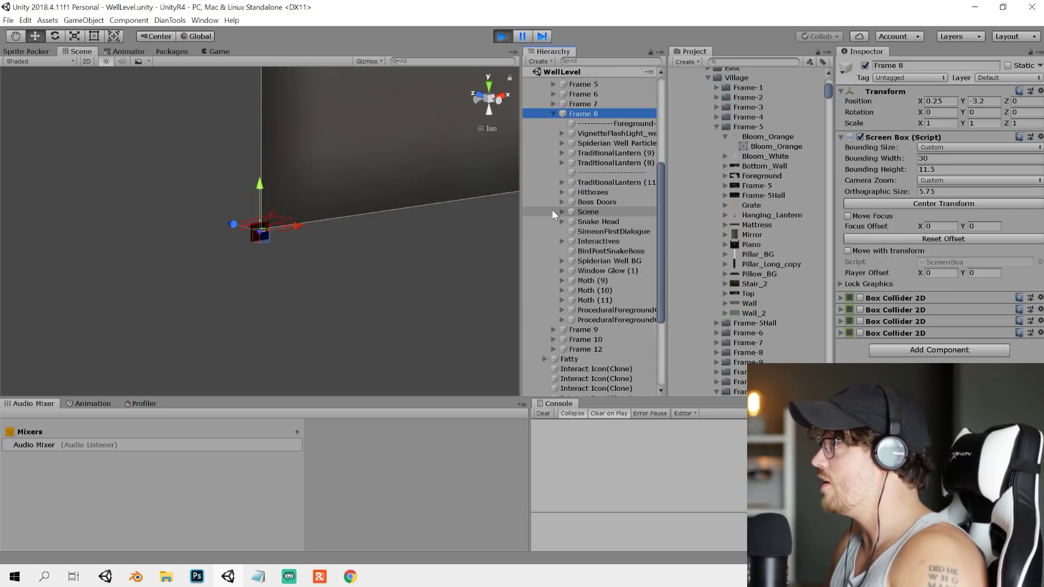
pyautogui.doubleClick(586, 211)
pyautogui.keyDown('alt'); pyautogui.moveTo(294, 283); pyautogui.dragTo(434, 201); pyautogui.keyUp('alt')
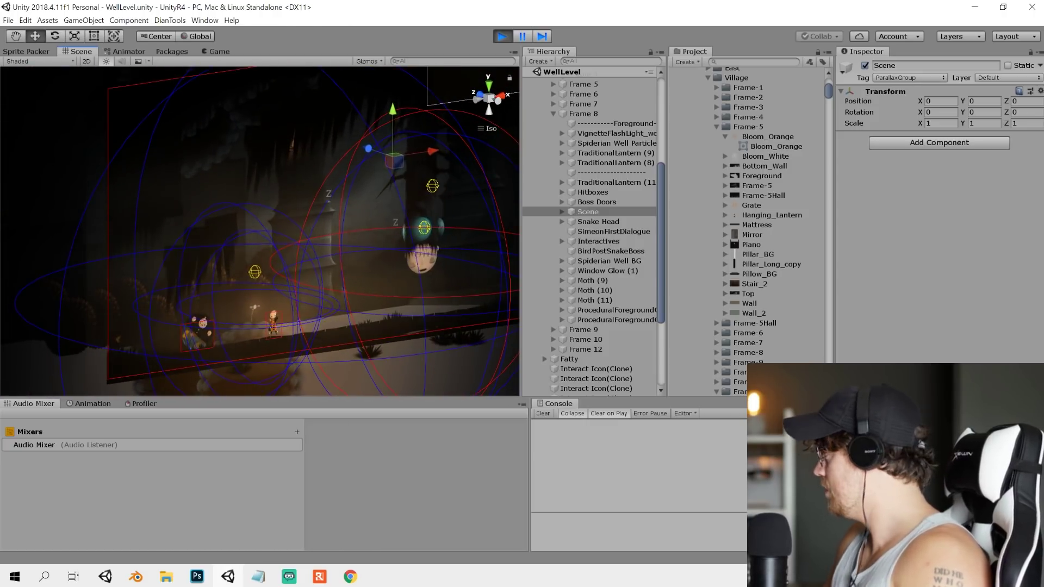
pyautogui.keyDown('alt'); pyautogui.moveTo(475, 263); pyautogui.dragTo(279, 201); pyautogui.keyUp('alt')
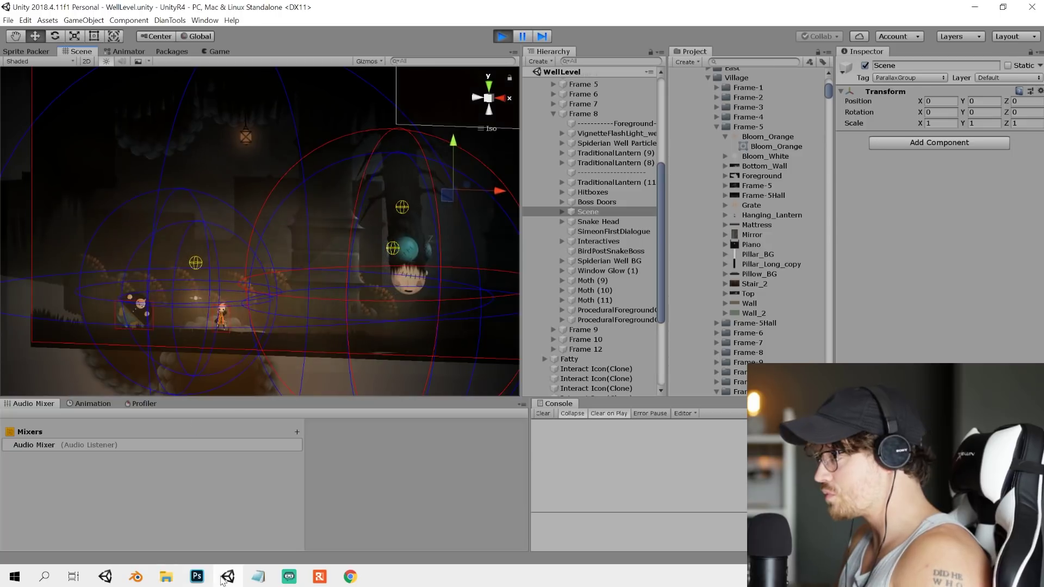
# - Switch to Photoshop, select the Pete (To Scale) character in Frame-8.psd and hide its layer
pyautogui.click(196, 576)
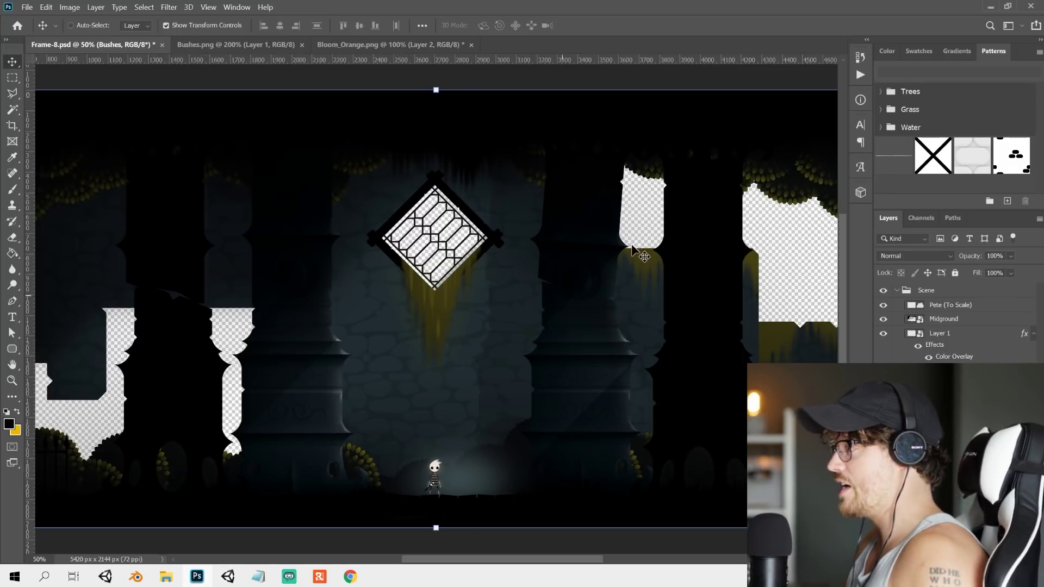
pyautogui.moveTo(661, 267)
pyautogui.mouseDown()
pyautogui.moveTo(292, 261)
pyautogui.moveTo(646, 260)
pyautogui.mouseUp()
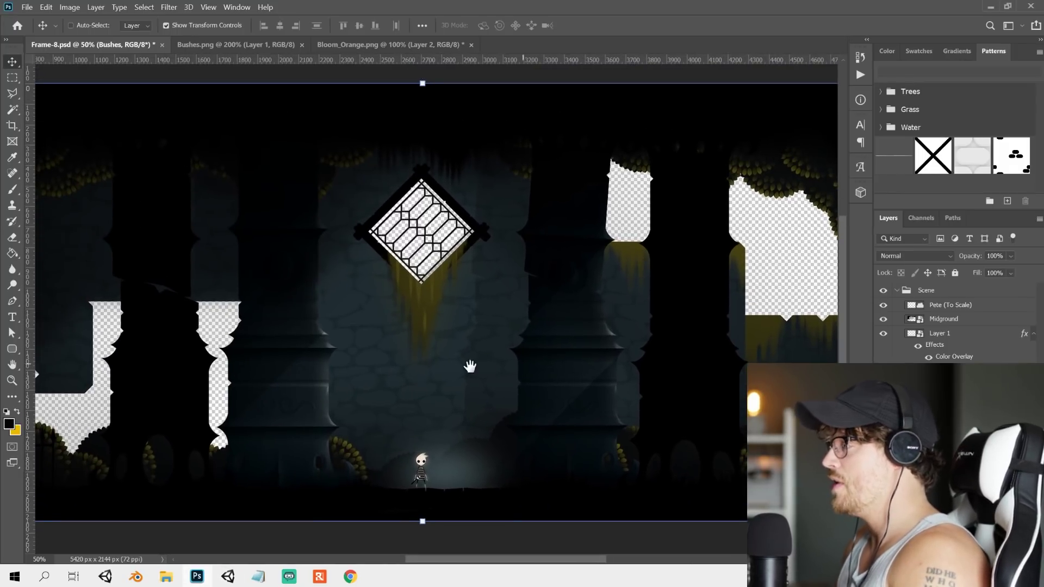
pyautogui.moveTo(468, 366); pyautogui.dragTo(555, 317)
pyautogui.keyDown('ctrl'); pyautogui.click(509, 419); pyautogui.keyUp('ctrl')
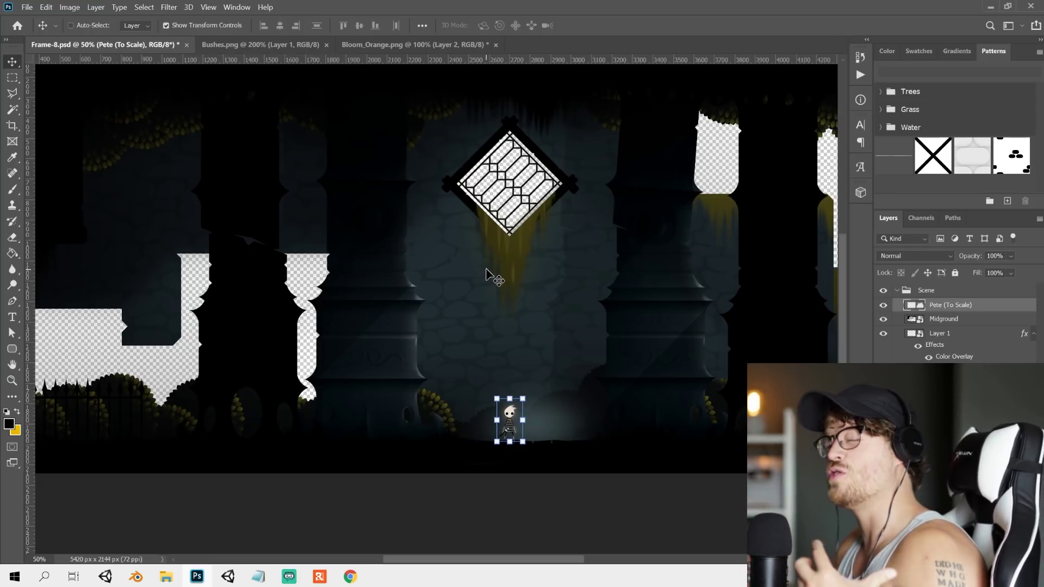
pyautogui.moveTo(698, 447); pyautogui.dragTo(598, 365)
pyautogui.hotkey('ctrl', 'z')
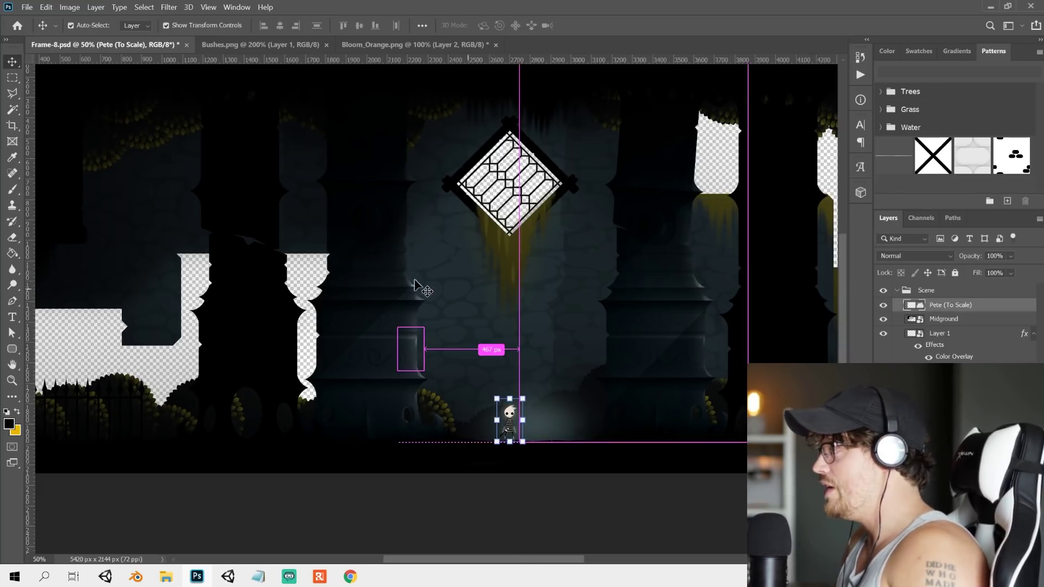
pyautogui.click(883, 305)
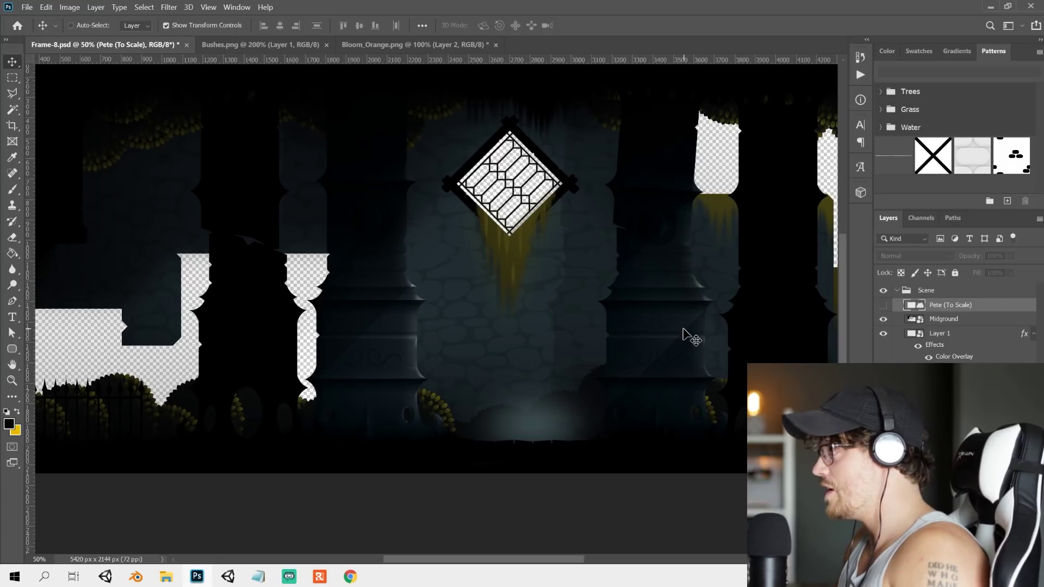
# - Try moving the separate scene layers of Frame-8.psd one at a time, including Pillar Mid L, undoing each move
pyautogui.hotkey('ctrl', '-')
pyautogui.hotkey('ctrl', '-')
pyautogui.hotkey('ctrl', '+')
pyautogui.hotkey('ctrl', '+')
pyautogui.hotkey('ctrl', '+')
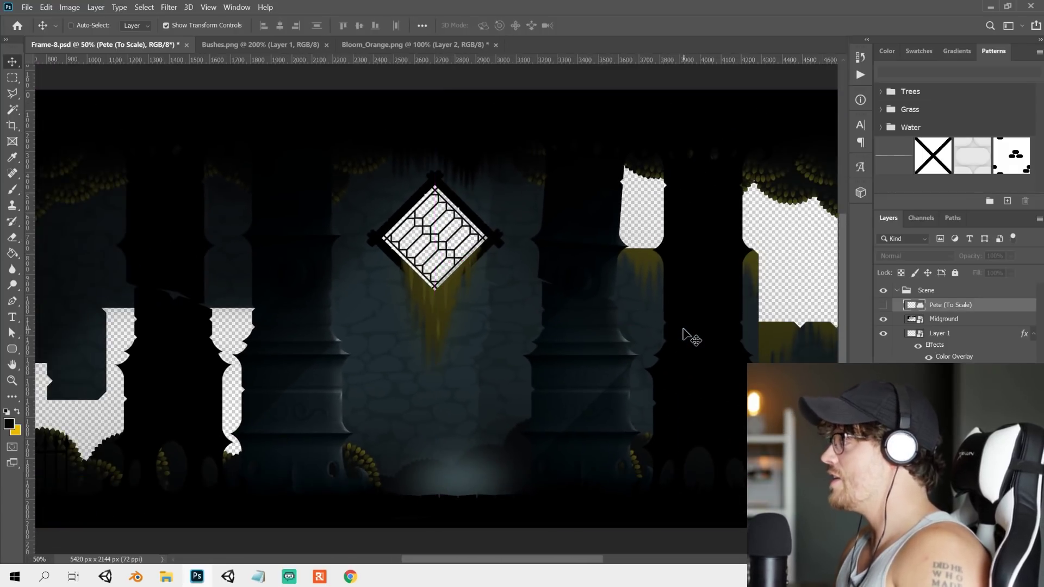
pyautogui.click(620, 353)
pyautogui.click(943, 385)
pyautogui.click(943, 371)
pyautogui.moveTo(489, 356); pyautogui.dragTo(552, 314)
pyautogui.hotkey('ctrl', 'z')
pyautogui.click(943, 385)
pyautogui.moveTo(520, 398); pyautogui.dragTo(585, 393)
pyautogui.hotkey('ctrl', 'z')
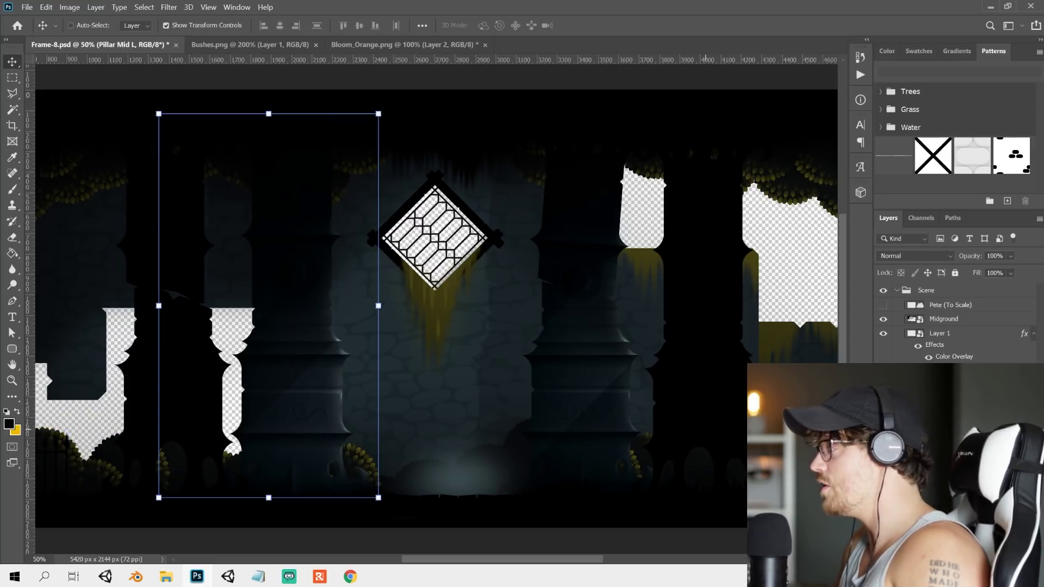
pyautogui.click(943, 399)
pyautogui.moveTo(643, 431); pyautogui.dragTo(517, 408)
pyautogui.hotkey('ctrl', 'z')
pyautogui.click(943, 413)
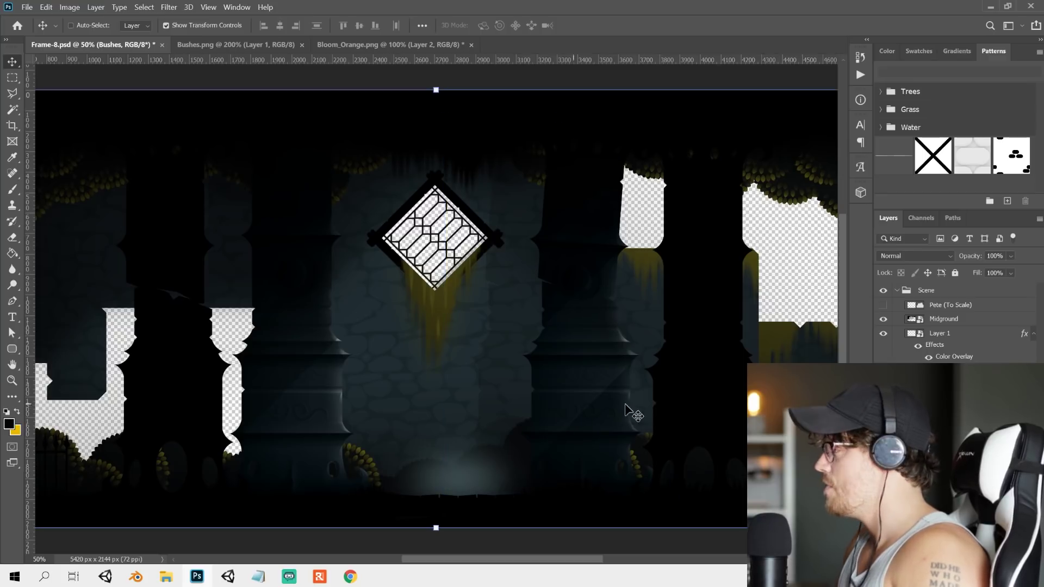
# - Examine the full pillar artwork inside the Pillar Mid L smart object and close its contents
pyautogui.moveTo(590, 373); pyautogui.dragTo(463, 368)
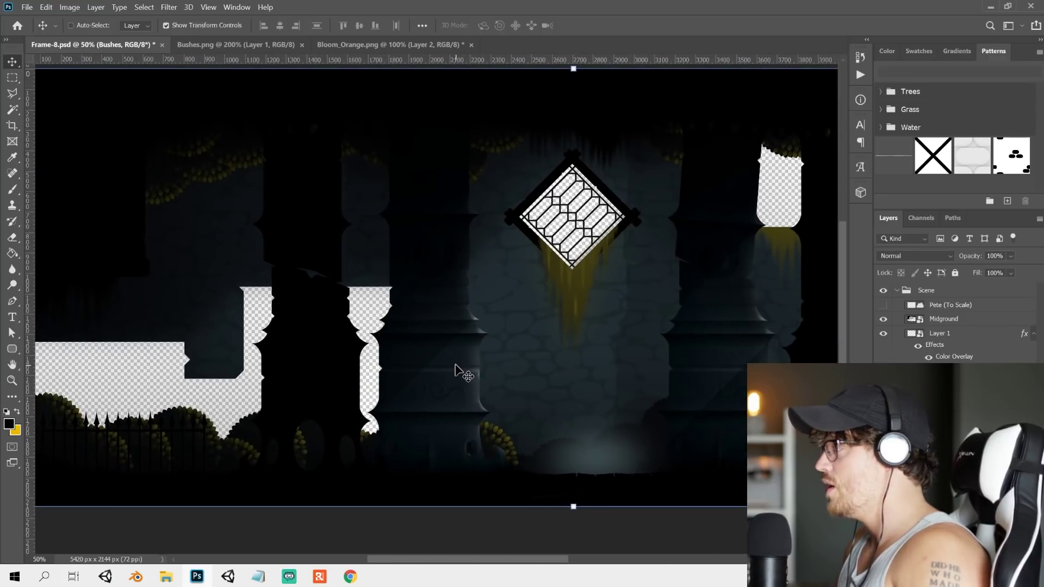
pyautogui.keyDown('ctrl'); pyautogui.click(457, 364); pyautogui.keyUp('ctrl')
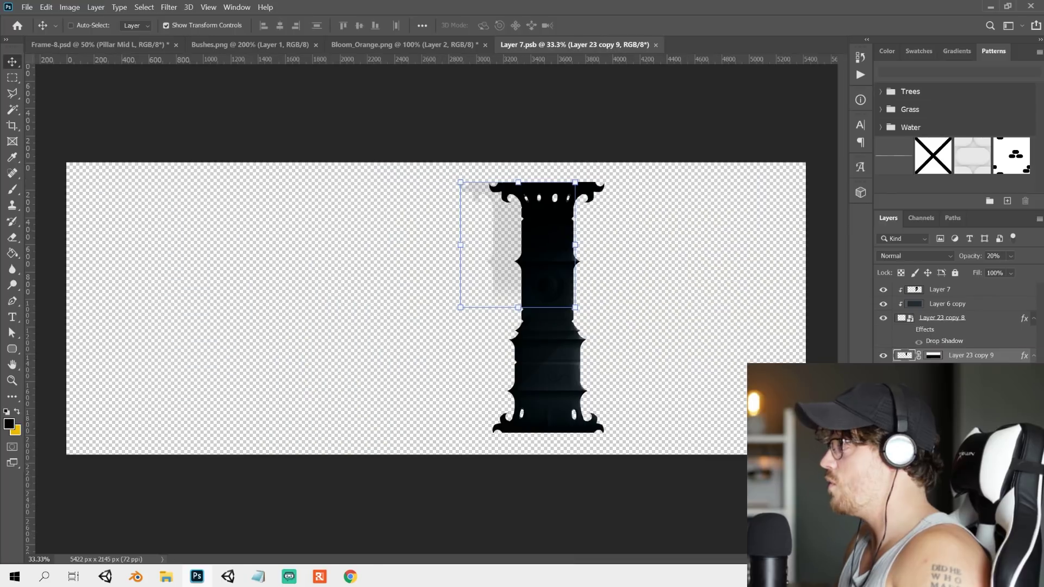
pyautogui.keyDown('ctrl'); pyautogui.click(543, 445); pyautogui.keyUp('ctrl')
pyautogui.moveTo(660, 162); pyautogui.dragTo(690, 162)
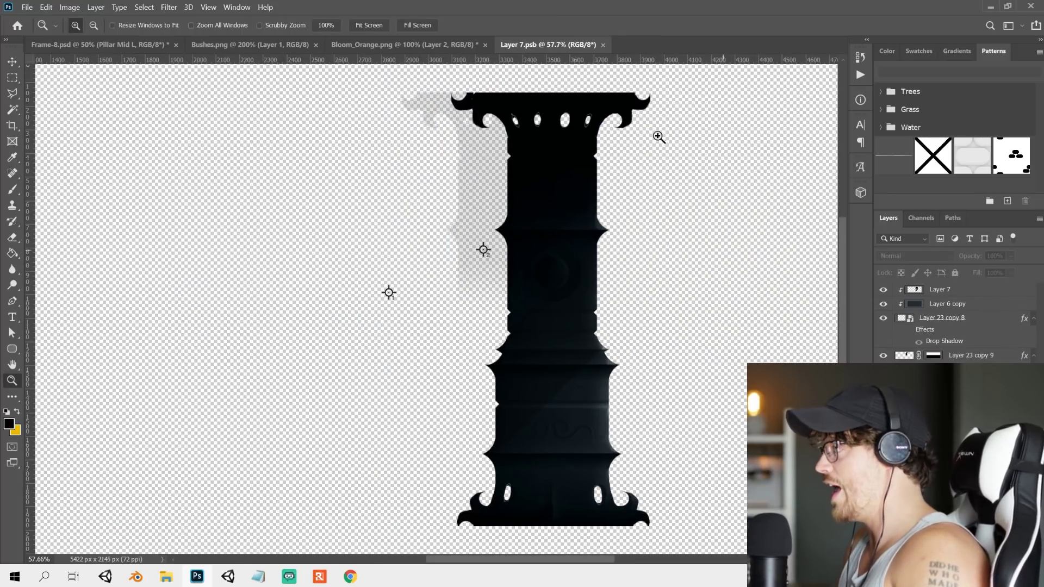
pyautogui.click(602, 44)
pyautogui.press('v')
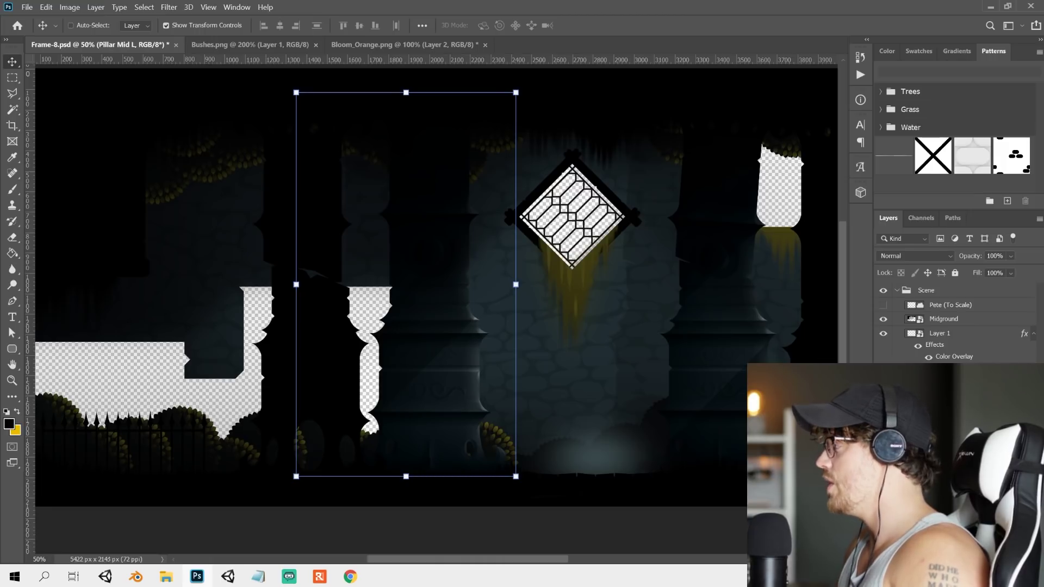
# - Reopen the Pillar Mid L smart object and add a new empty layer in it
pyautogui.doubleClick(679, 372)
pyautogui.press('z')
pyautogui.moveTo(611, 197); pyautogui.dragTo(340, 425)
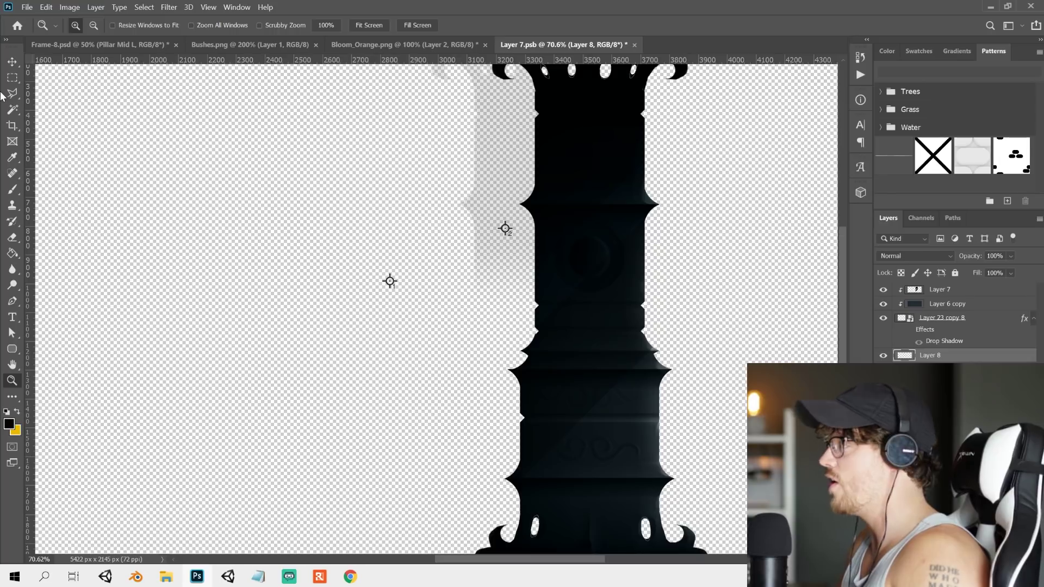
# - Choose the Pencil tool and set the foreground color to hot pink
pyautogui.moveTo(12, 189); pyautogui.dragTo(68, 201)
pyautogui.click(9, 424)
pyautogui.click(814, 310)
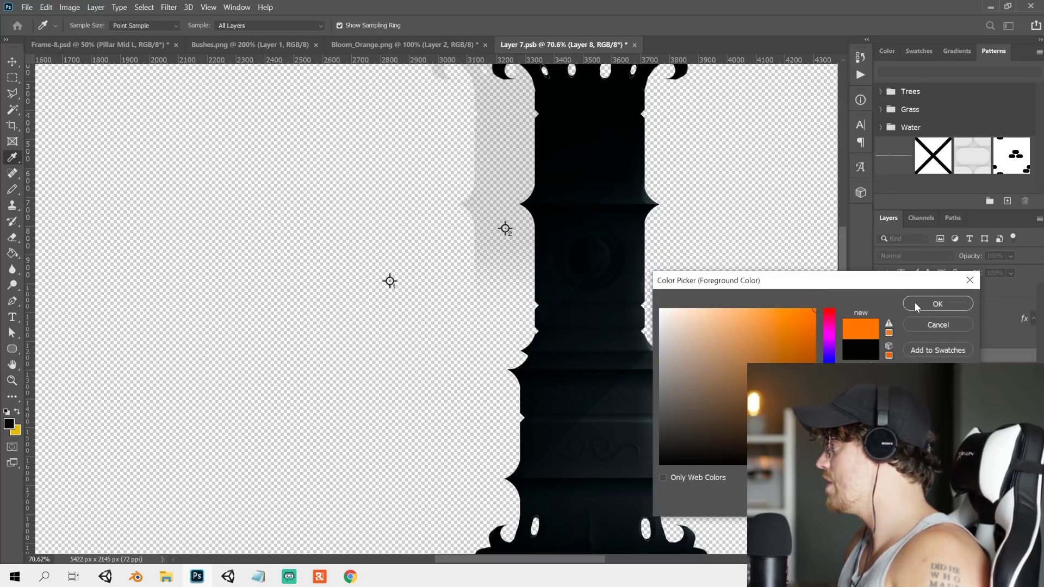
pyautogui.click(828, 325)
pyautogui.click(937, 303)
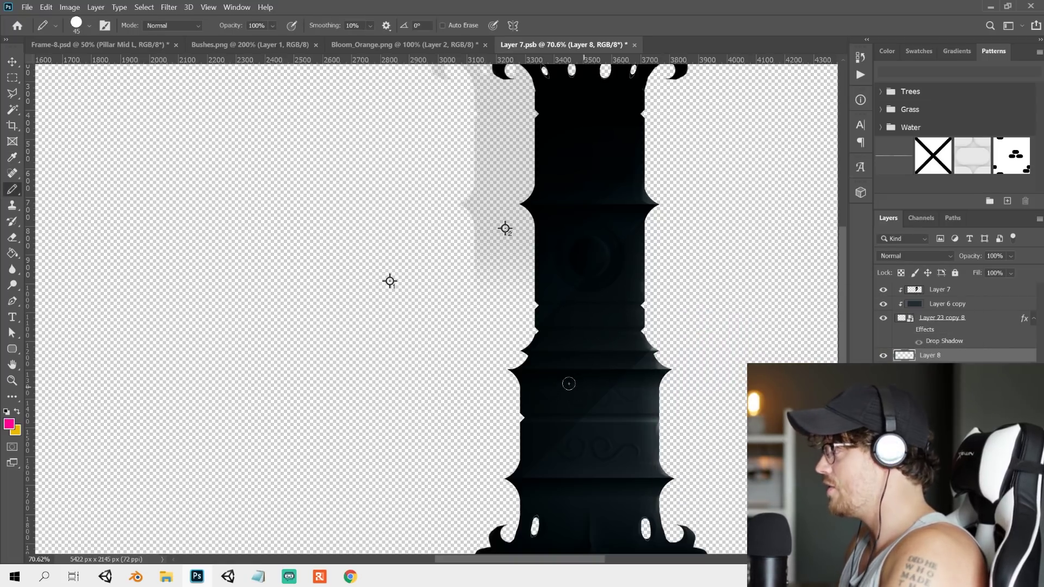
# - Place Layer 8 above Layer 7, draw a pink heart on the pillar's lower section, then save and close the smart object
pyautogui.moveTo(918, 359); pyautogui.dragTo(918, 287)
pyautogui.hotkey('ctrl', 's')
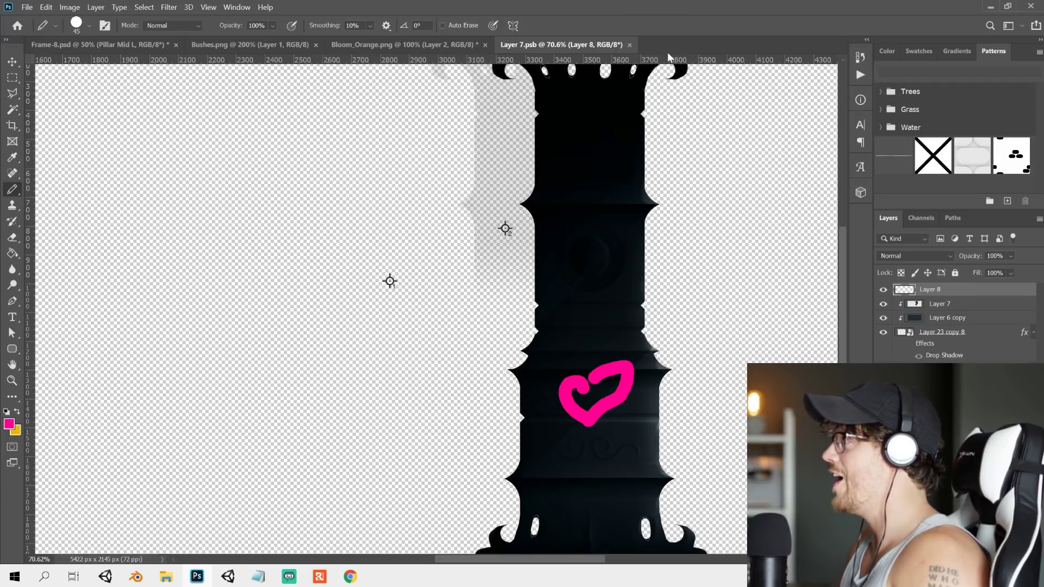
pyautogui.click(631, 45)
# - Export the Pillar Mid L layer to the Frame-8 art folder under the name Pillar Mid L_heart
pyautogui.press('v')
pyautogui.rightClick(983, 380)
pyautogui.click(899, 94)
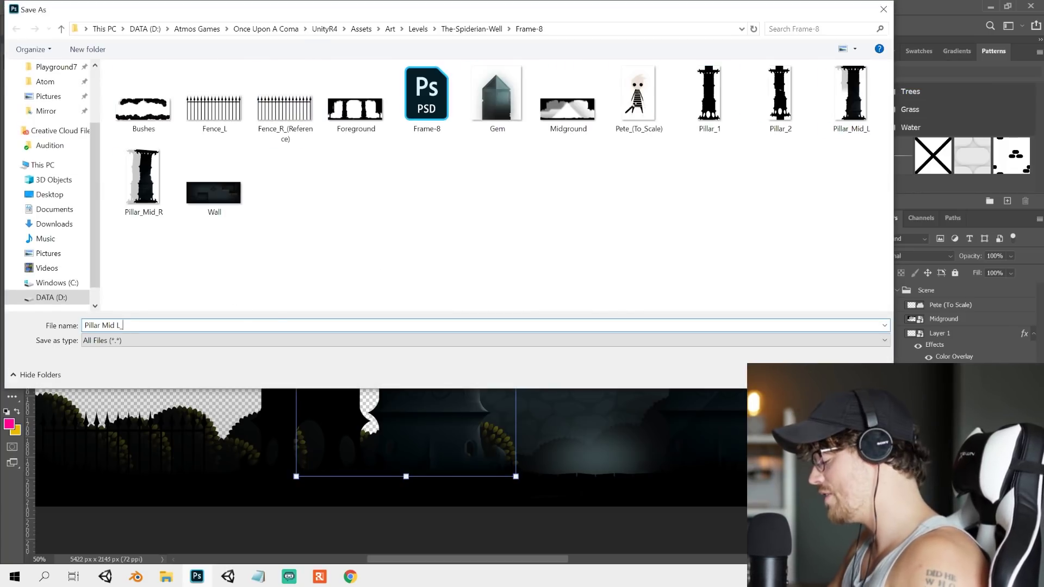
pyautogui.press('Return')
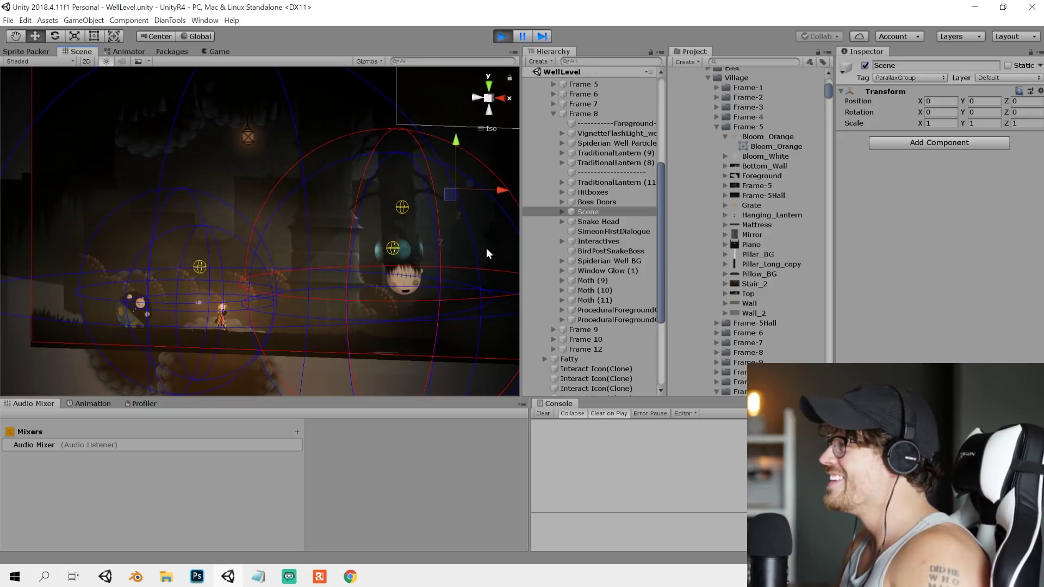
# - Switch to Unity, select the left Pillar Mid object in the scene and replace its sprite with Pillar Mid L_heart
pyautogui.click(345, 205)
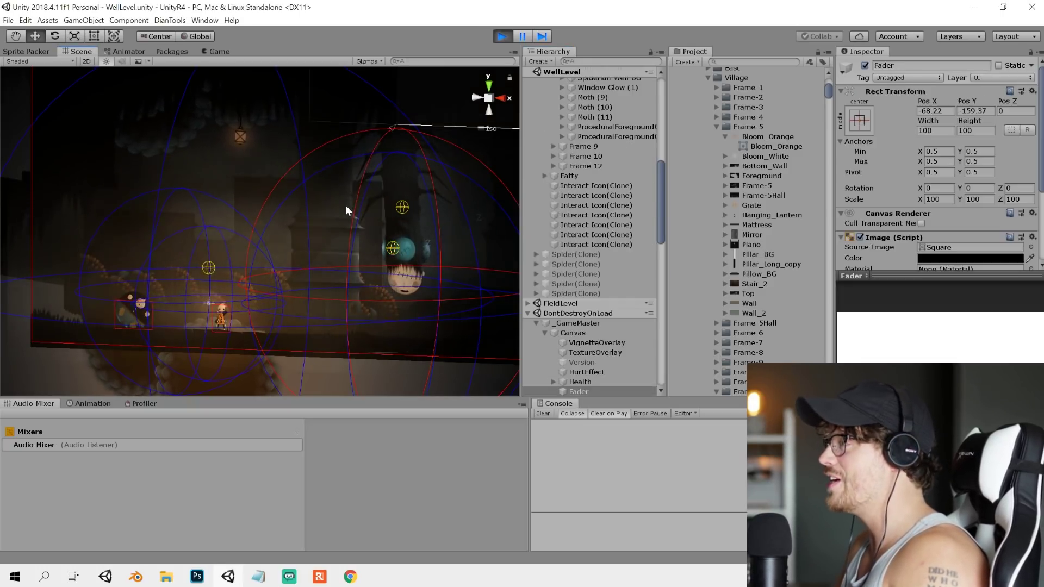
pyautogui.click(344, 213)
pyautogui.click(344, 214)
pyautogui.click(344, 214)
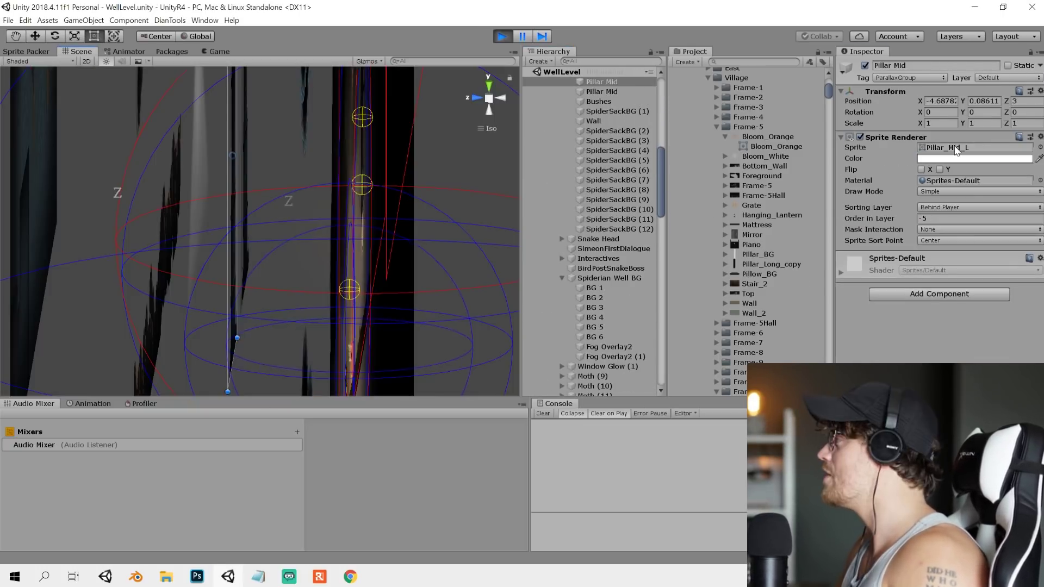
pyautogui.click(955, 148)
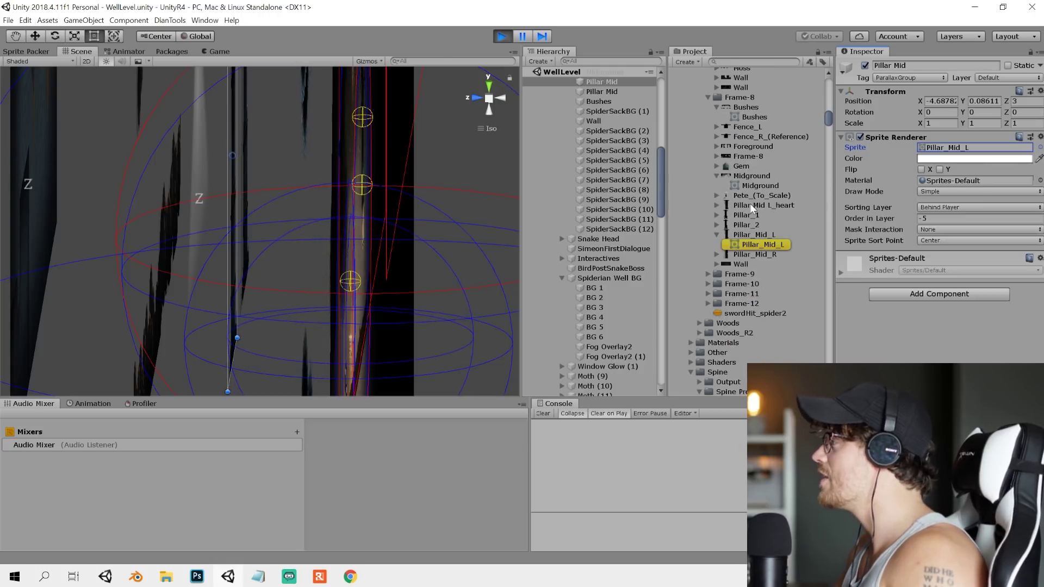
pyautogui.moveTo(740, 205); pyautogui.dragTo(942, 152)
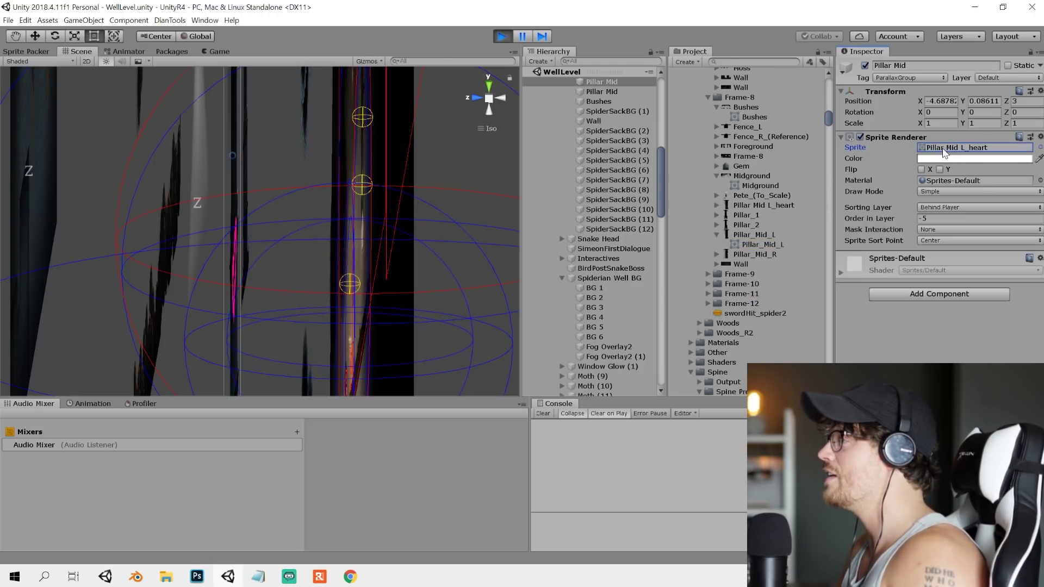
# - Set the Pixels Per Unit of the Pillar Mid L_heart sprite to 180 and apply the import settings
pyautogui.click(762, 213)
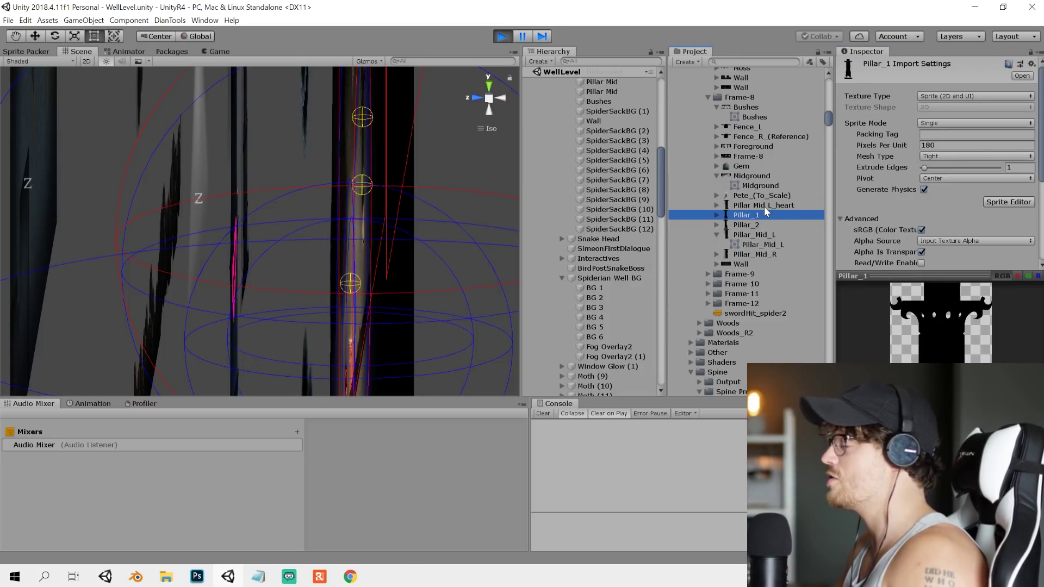
pyautogui.click(764, 205)
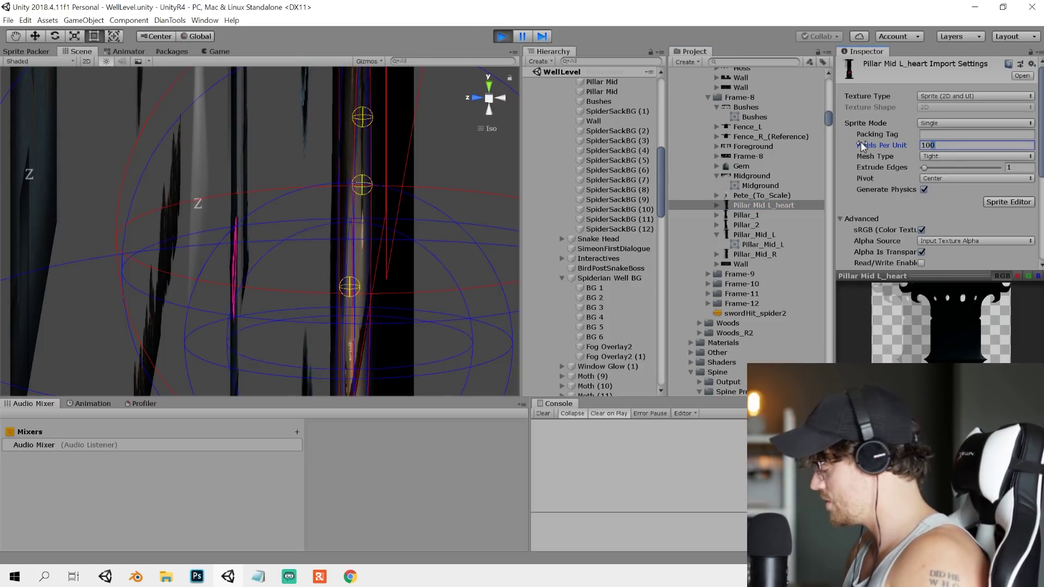
pyautogui.press('BackSpace')
pyautogui.press('BackSpace')
pyautogui.write('80')
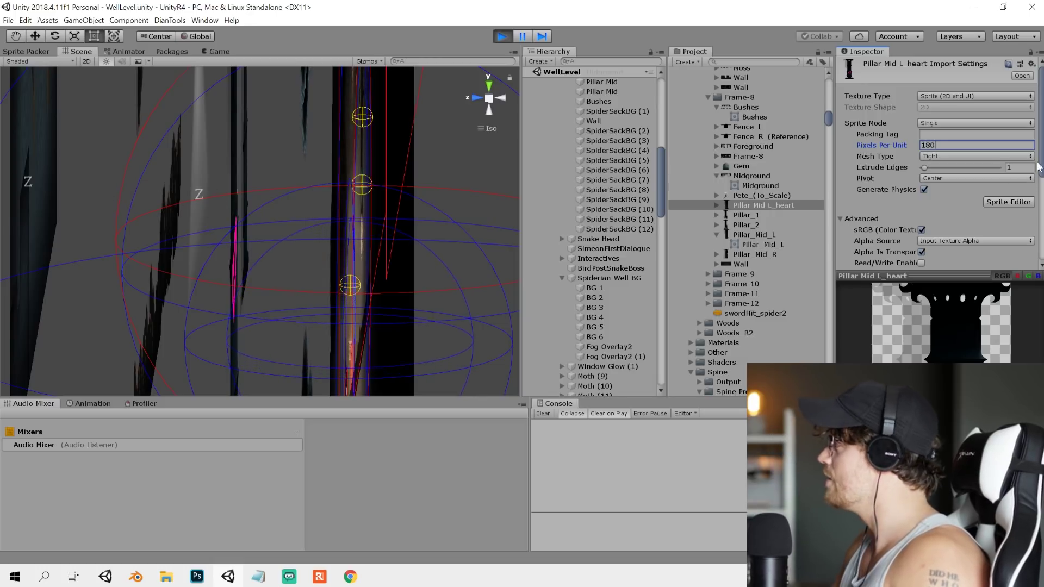
pyautogui.scroll(-5, 1035, 167)
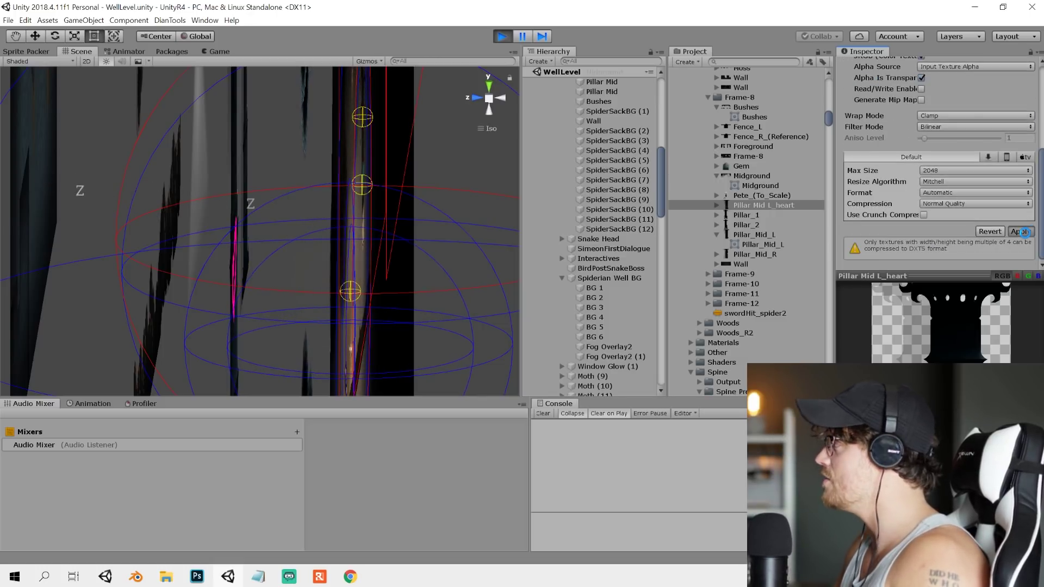
pyautogui.click(1020, 231)
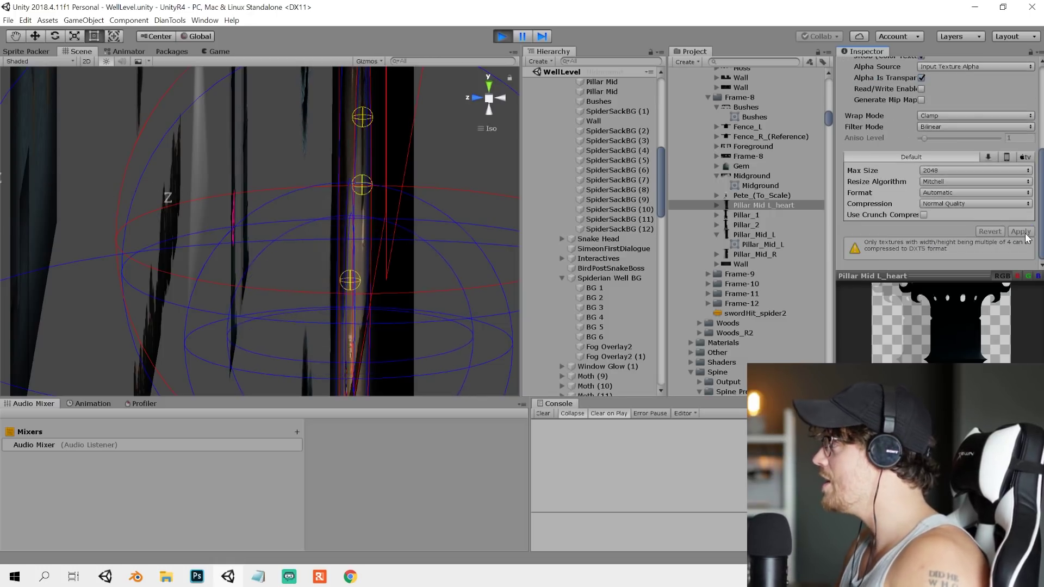
# - Show the running game, maximize its view and walk the character back and forth past the heart pillar to check the parallax
pyautogui.click(233, 51)
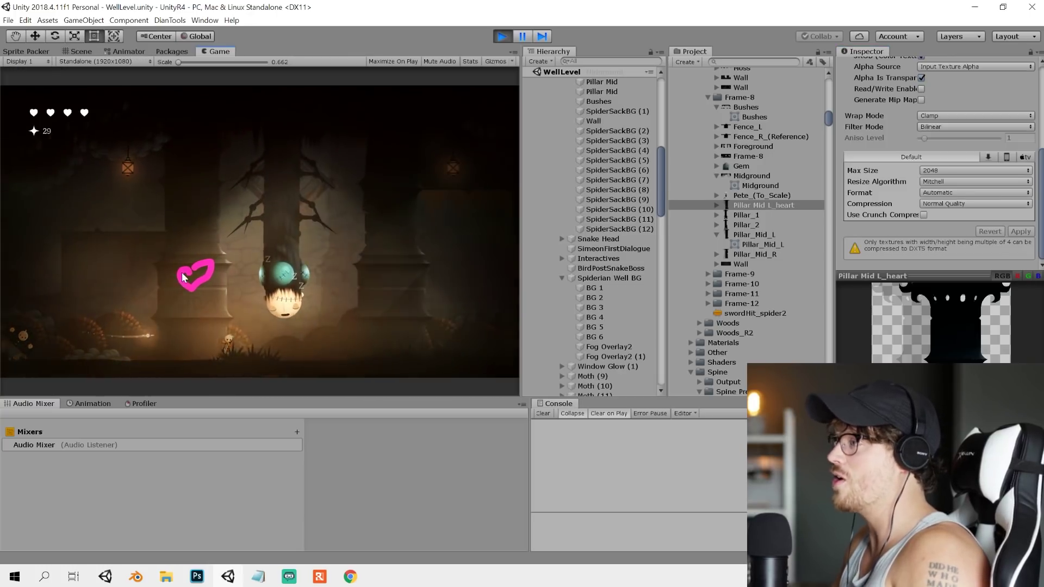
pyautogui.press('a')
pyautogui.press('d')
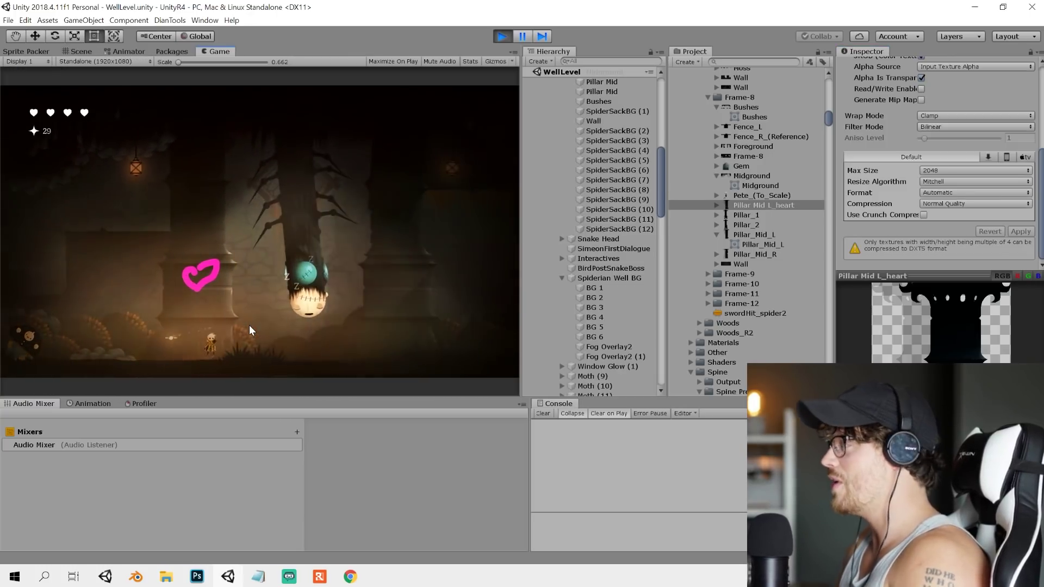
pyautogui.press('Right')
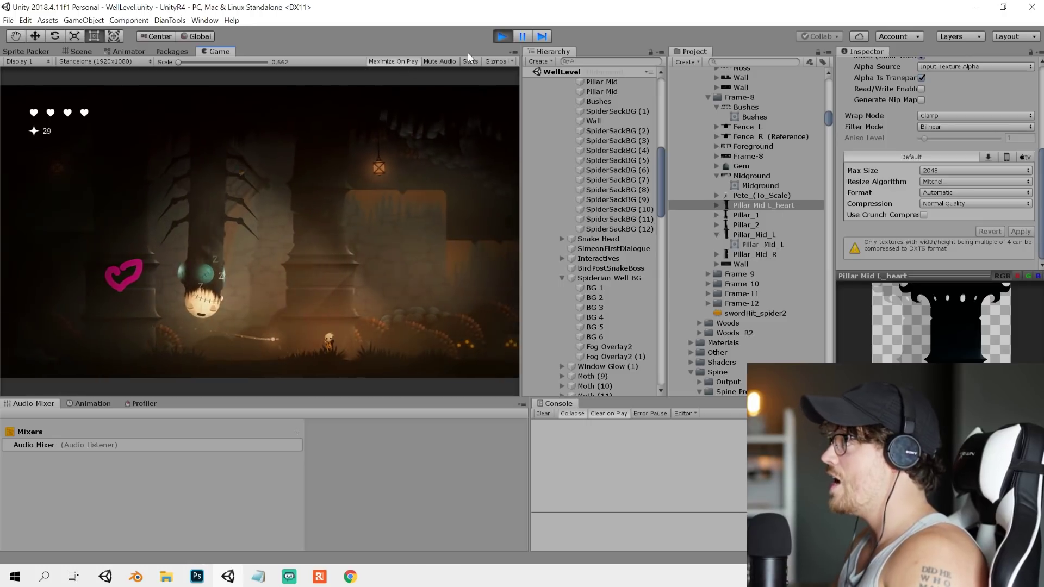
pyautogui.click(522, 36)
pyautogui.click(522, 36)
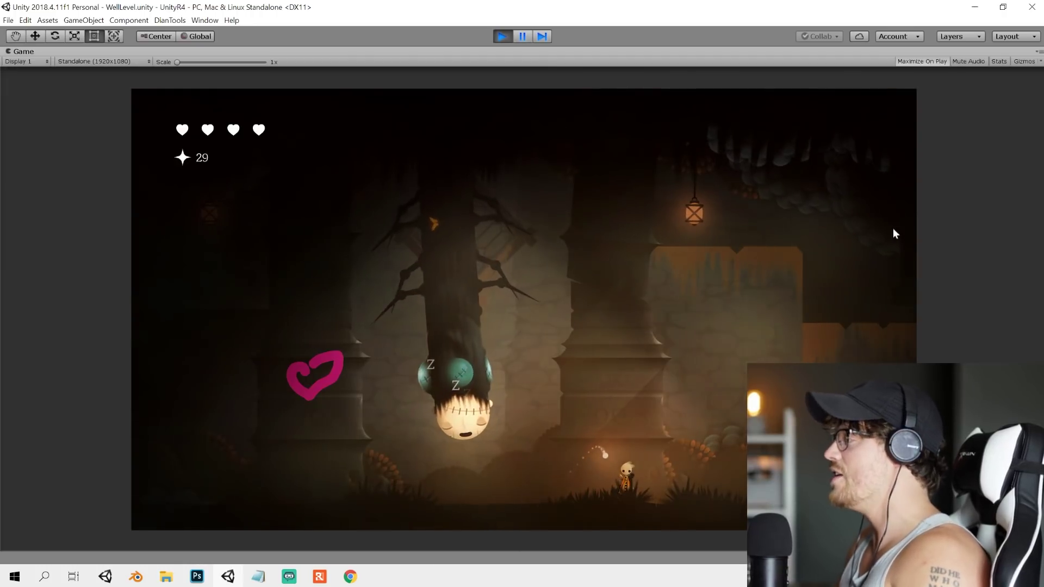
pyautogui.press('Left')
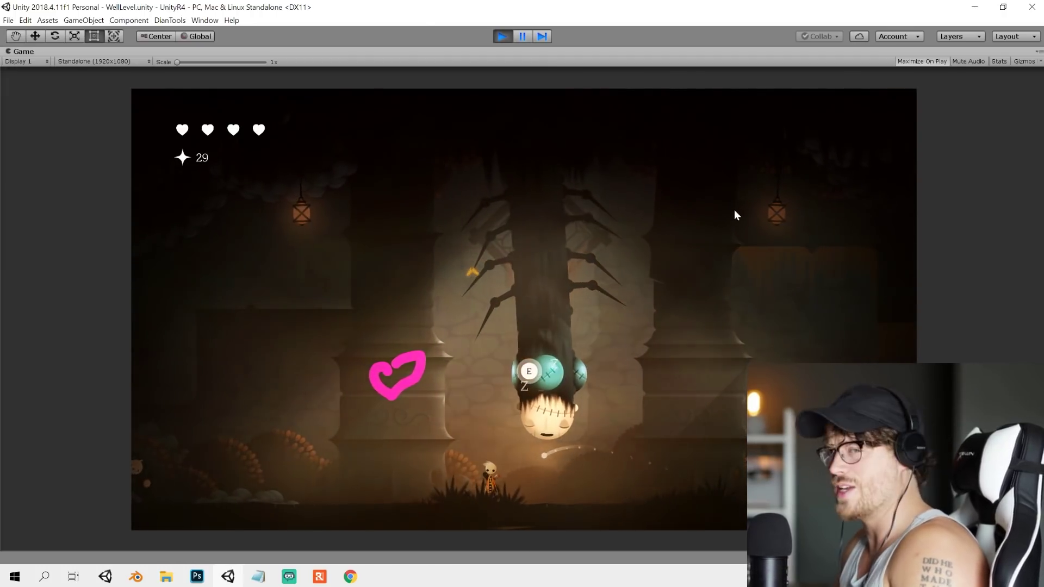
pyautogui.press('Right')
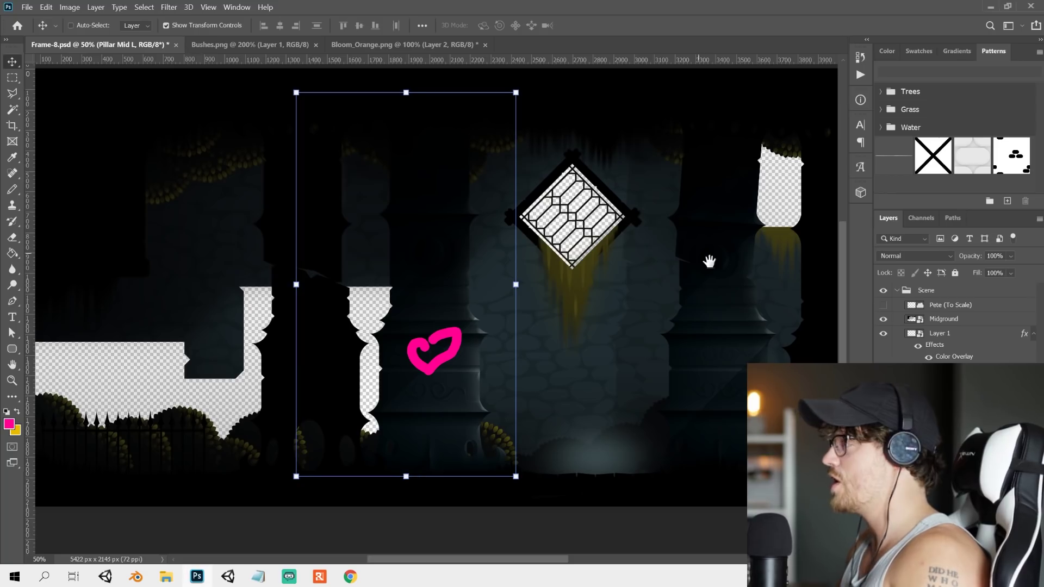
# - Switch to Photoshop and examine the diamond window, stone wall and right pillar in Frame-8.psd up close
pyautogui.moveTo(709, 261); pyautogui.dragTo(538, 289)
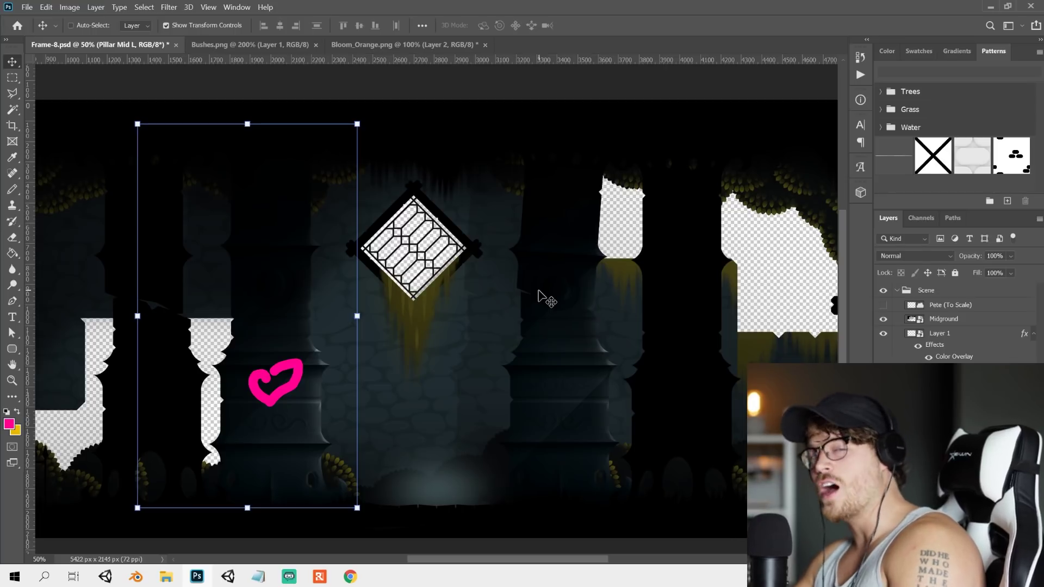
pyautogui.hotkey('ctrl', '+')
pyautogui.hotkey('ctrl', '+')
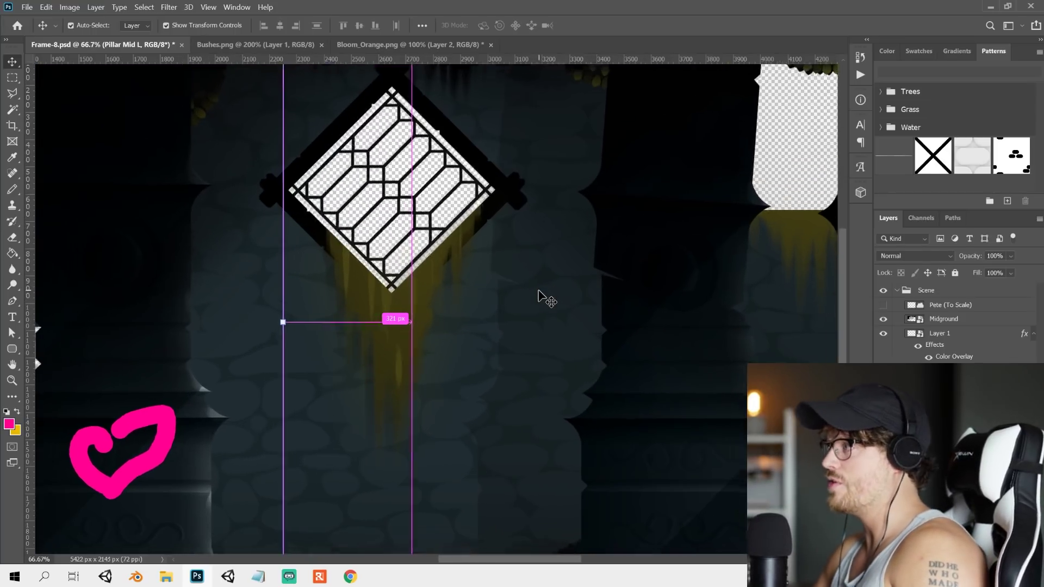
pyautogui.moveTo(461, 360); pyautogui.dragTo(309, 368)
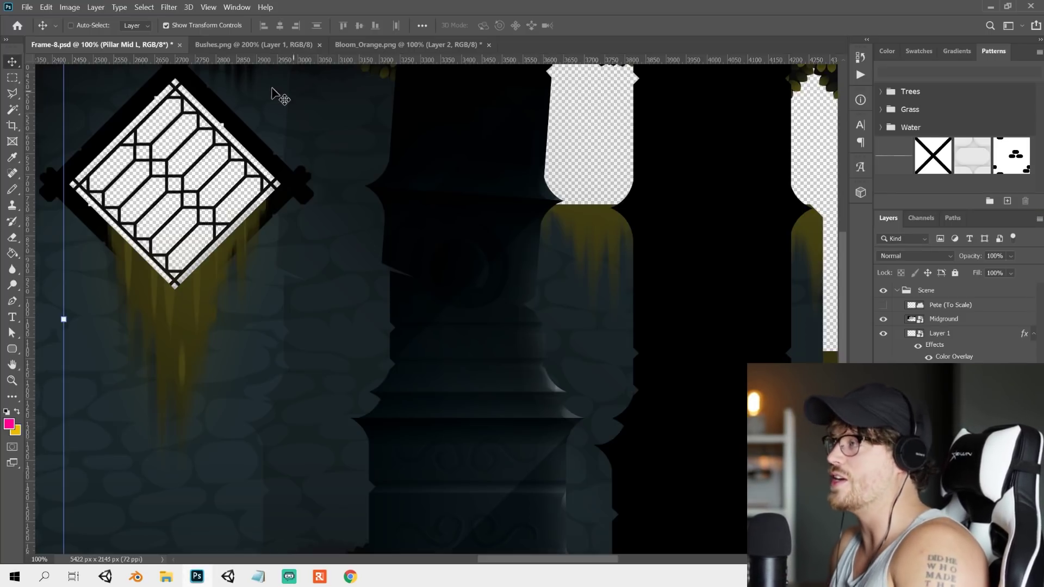
# - Examine the painted bush clusters across Bushes.png
pyautogui.click(278, 44)
pyautogui.moveTo(624, 301); pyautogui.dragTo(686, 166)
pyautogui.moveTo(671, 264); pyautogui.dragTo(333, 388)
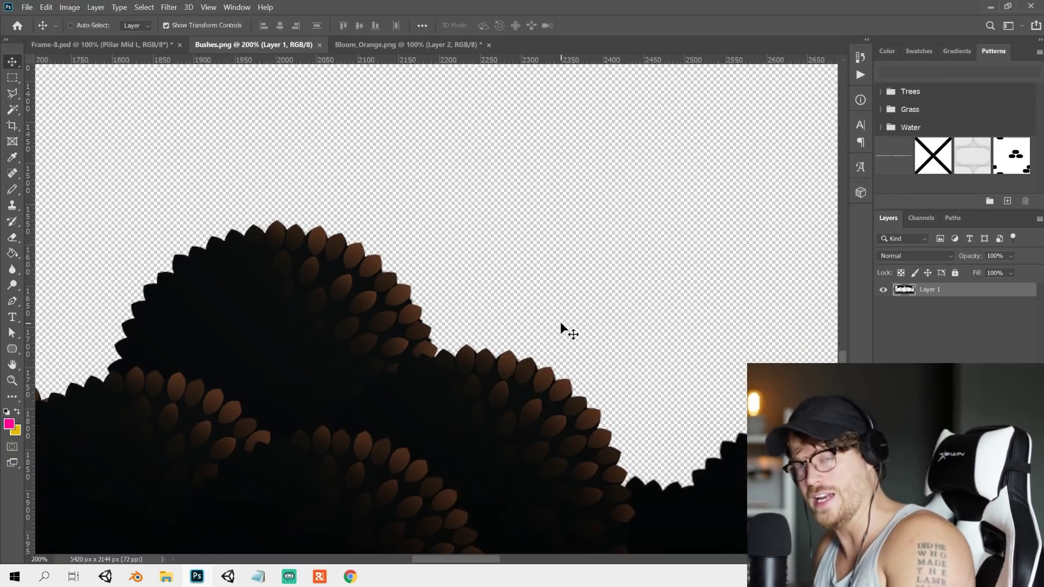
pyautogui.moveTo(417, 244); pyautogui.dragTo(696, 179)
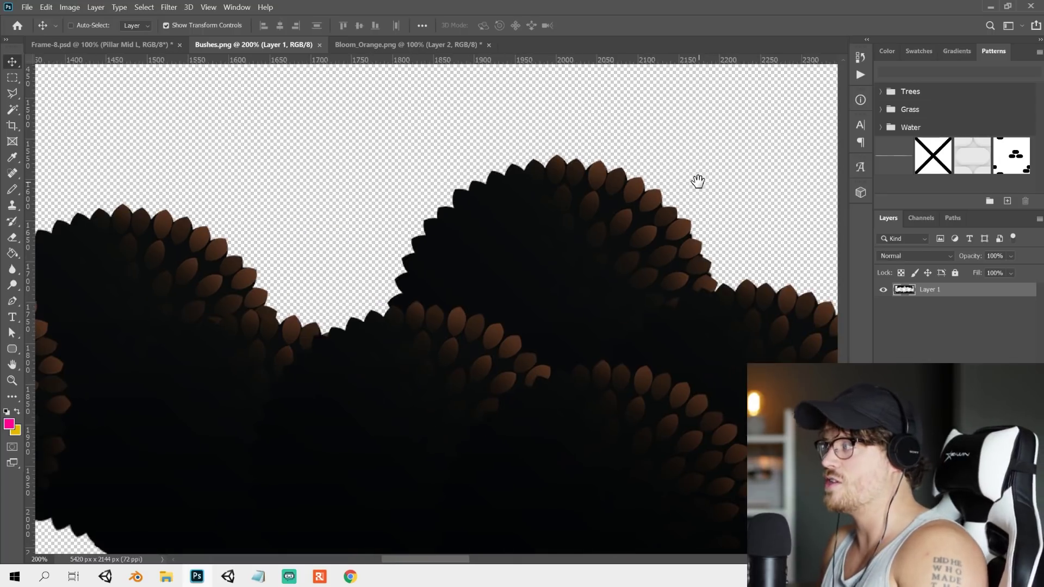
pyautogui.moveTo(170, 272); pyautogui.dragTo(649, 196)
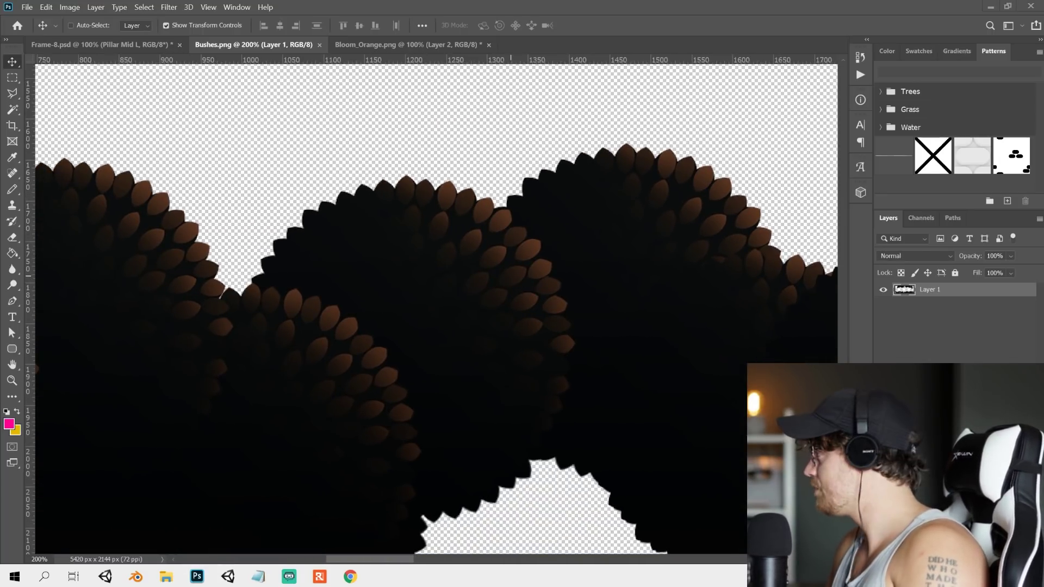
# - Switch to Unity and walk the character in both directions to watch the lighting change on the pillars and bushes
pyautogui.hotkey('alt', 'Tab')
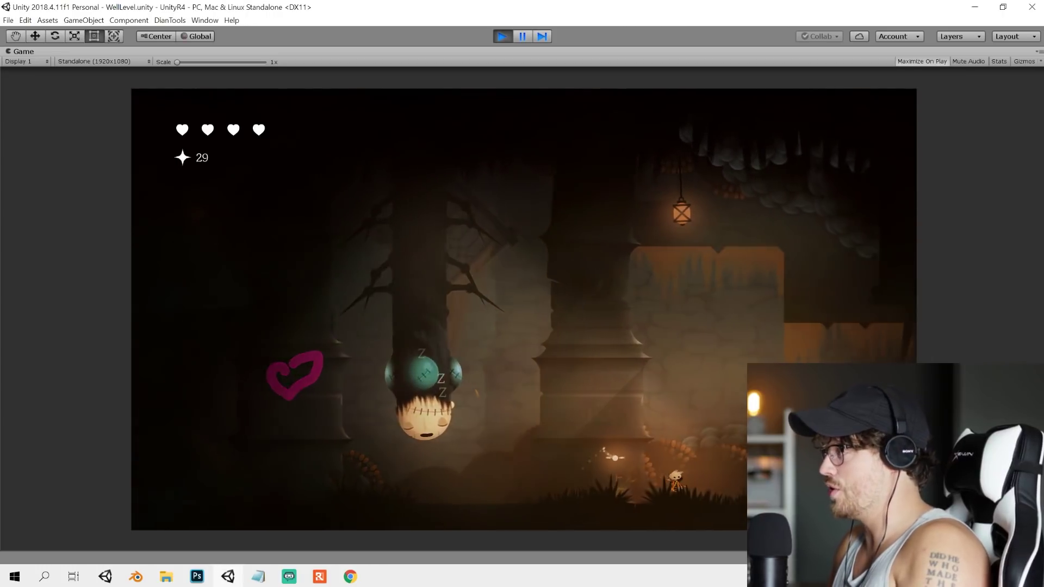
pyautogui.press('d')
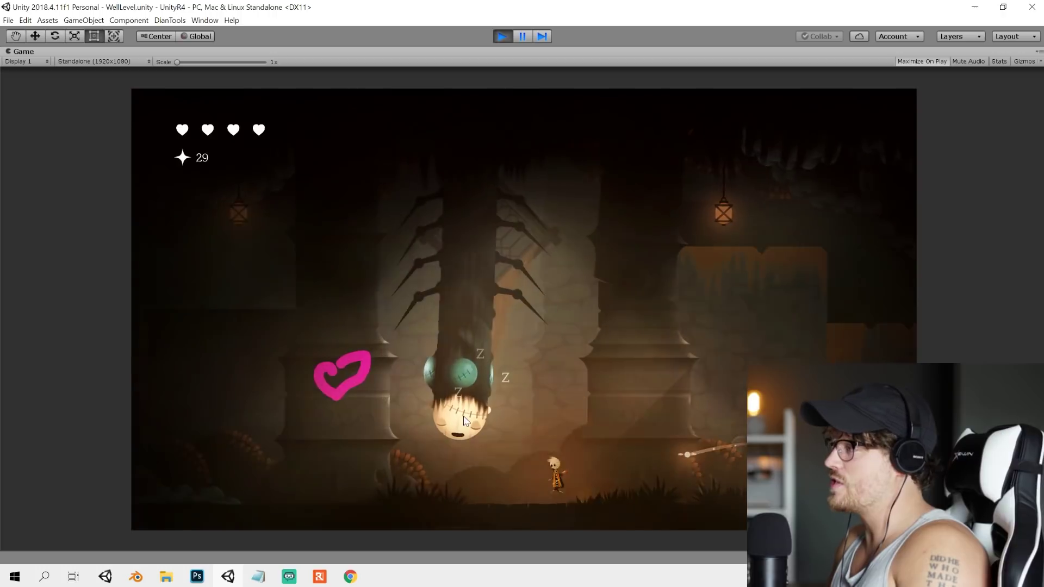
pyautogui.press('a')
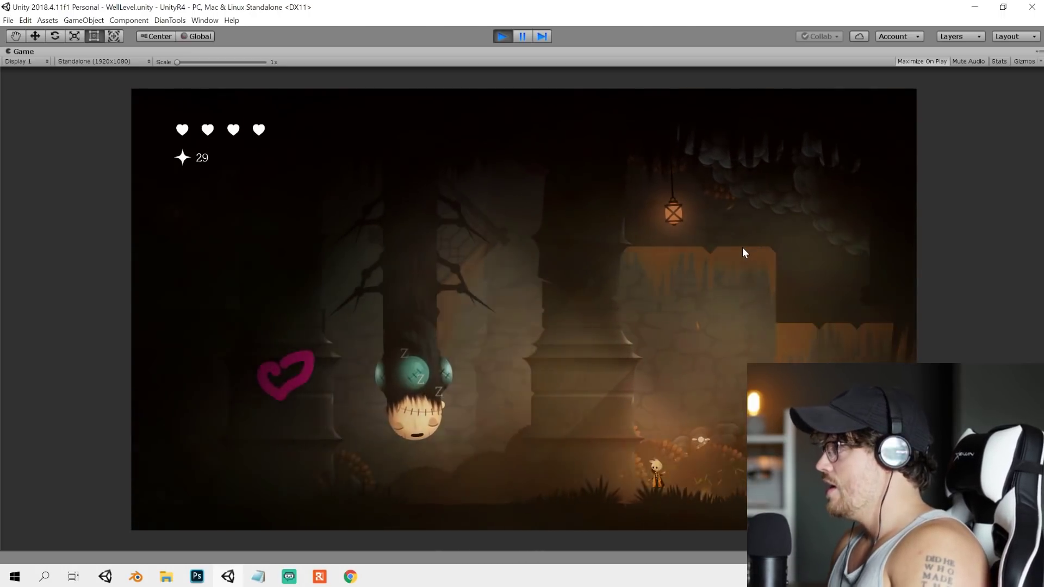
pyautogui.press('a')
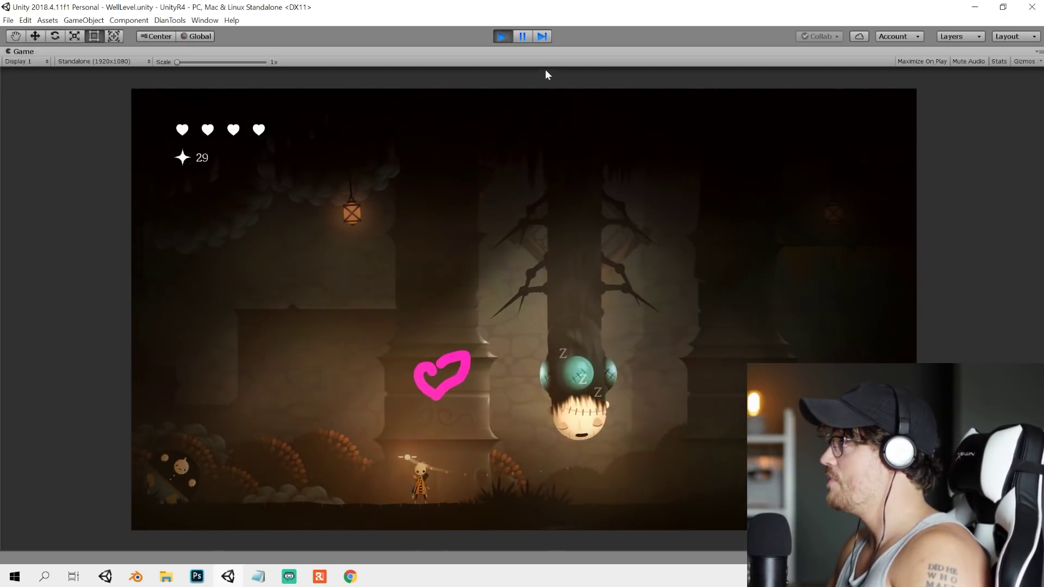
# - Pause the game, filter the scene objects by vignette and select the active VignetteFlashLight_well inside Frame 8
pyautogui.click(521, 38)
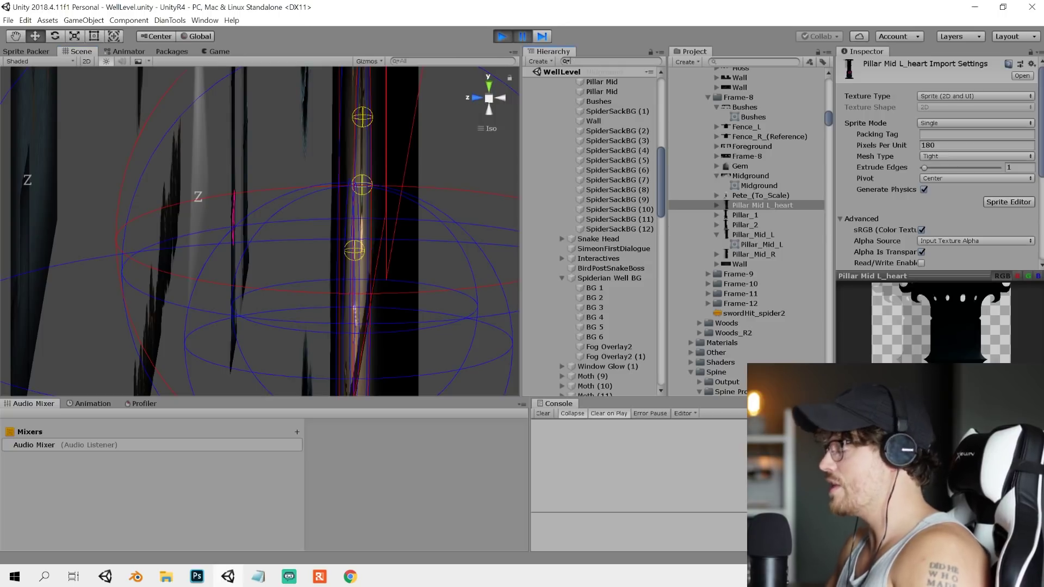
pyautogui.click(592, 61)
pyautogui.write('vignette')
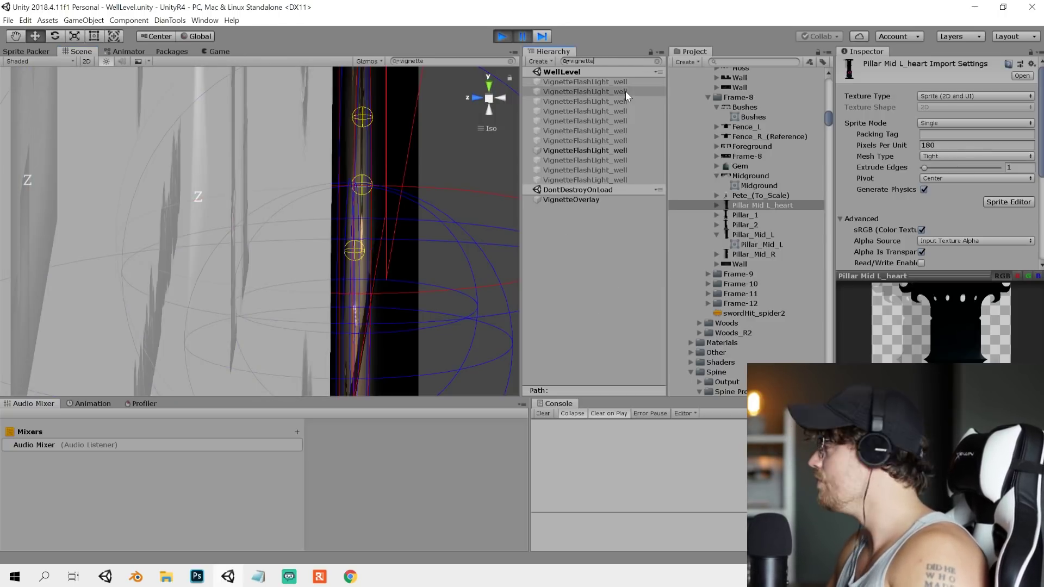
pyautogui.click(639, 150)
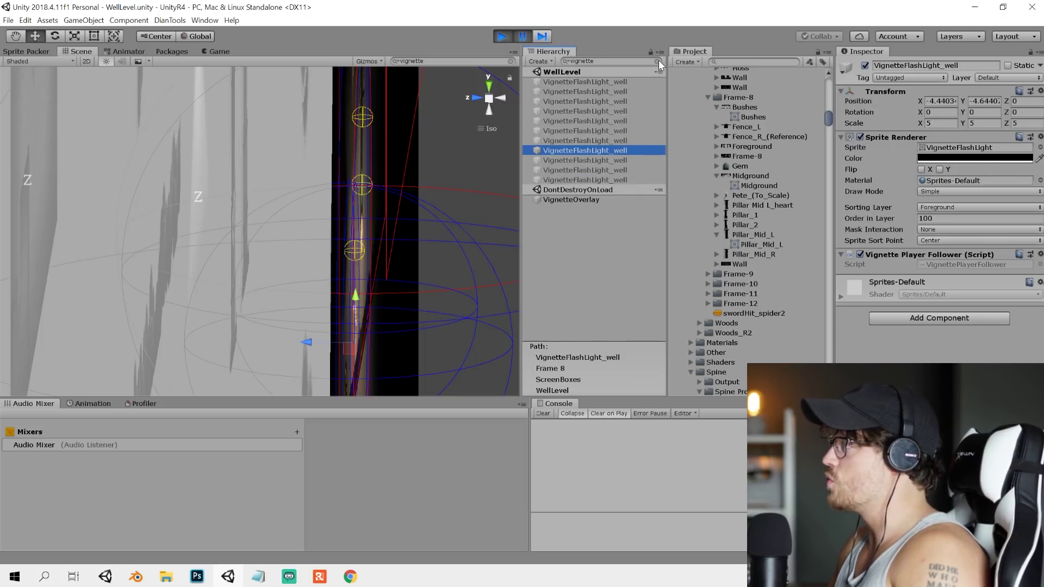
pyautogui.click(657, 60)
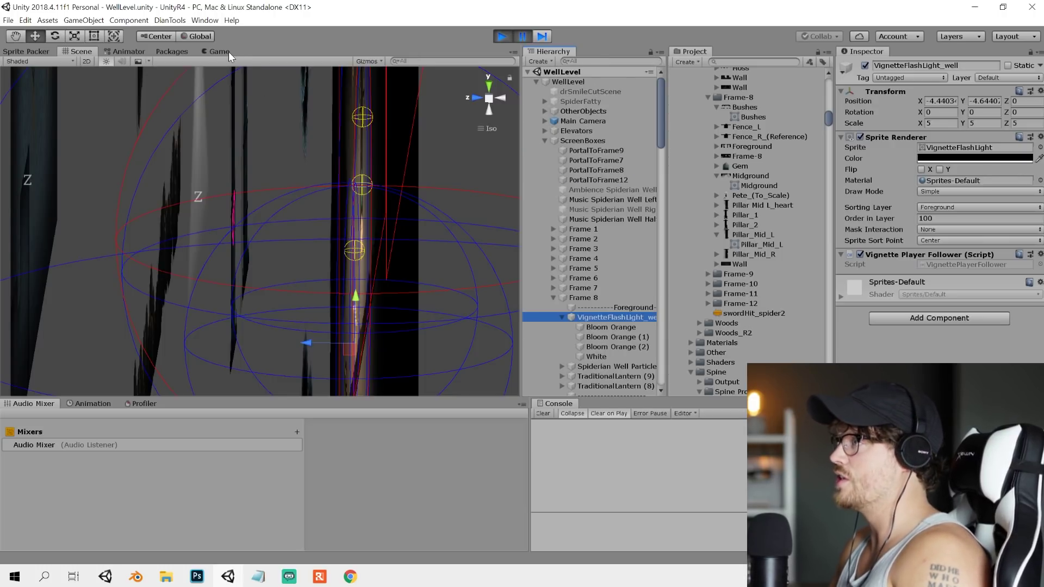
# - Move VignetteFlashLight_well well clear of the level, to about X -467 and Y 167, to view it in isolation
pyautogui.press('f')
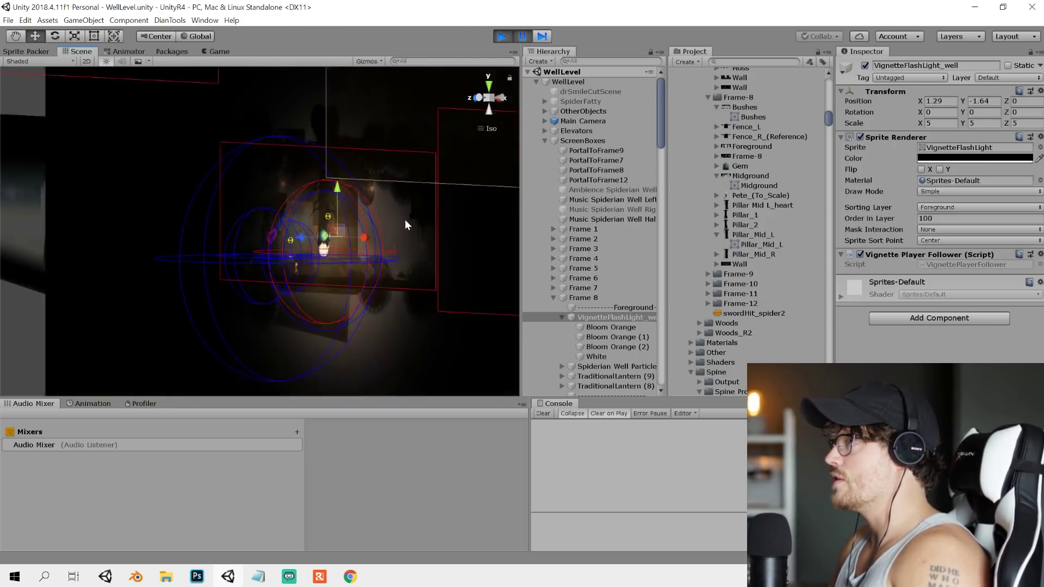
pyautogui.scroll(-15, 403, 220)
pyautogui.moveTo(266, 188); pyautogui.dragTo(266, 95)
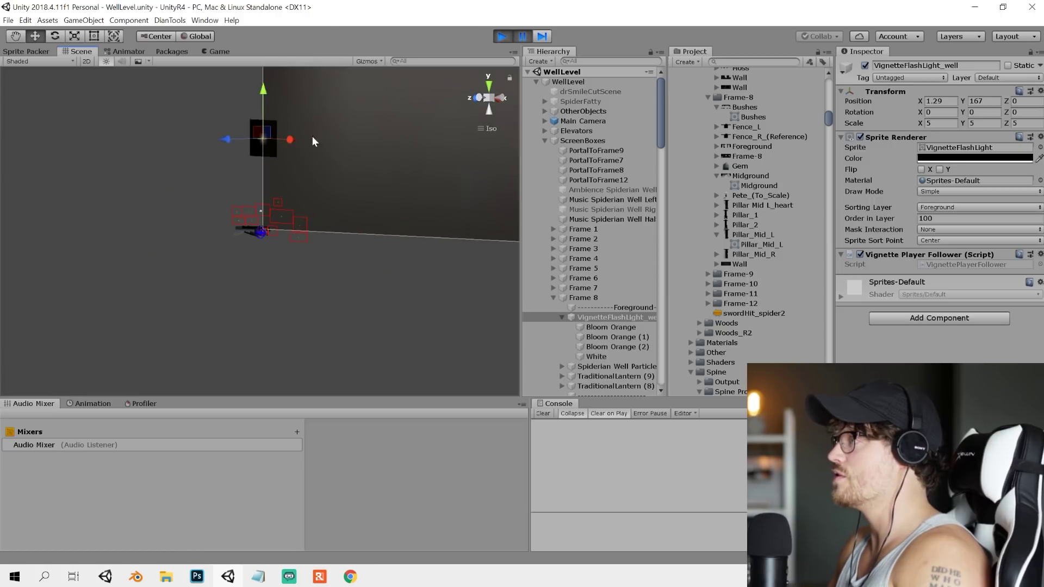
pyautogui.scroll(6, 196, 226)
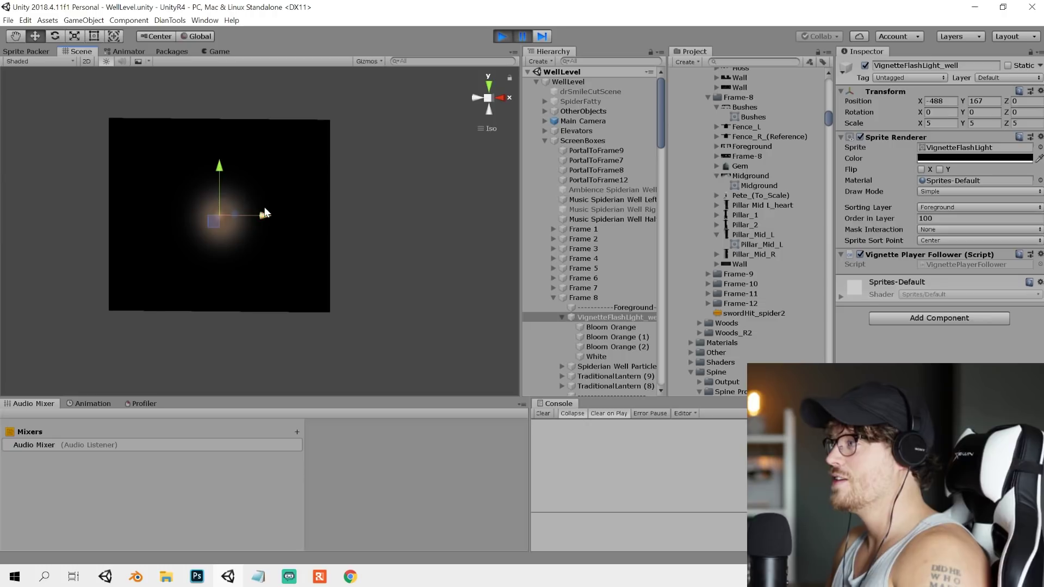
pyautogui.moveTo(340, 215)
pyautogui.mouseDown()
pyautogui.moveTo(212, 202)
pyautogui.moveTo(333, 197)
pyautogui.mouseUp()
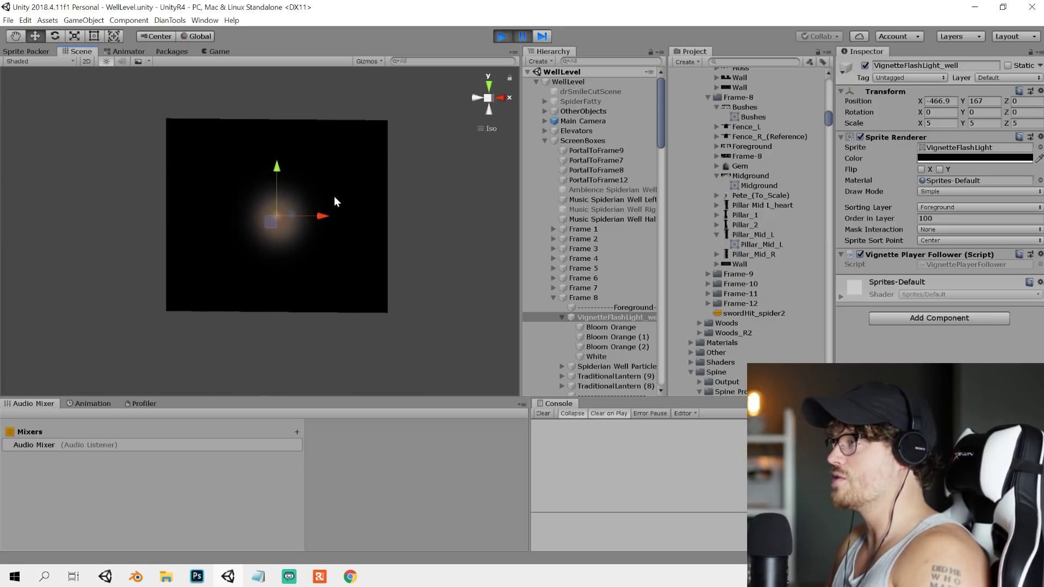
pyautogui.scroll(-8, 332, 198)
pyautogui.moveTo(332, 198); pyautogui.dragTo(451, 261, button='right')
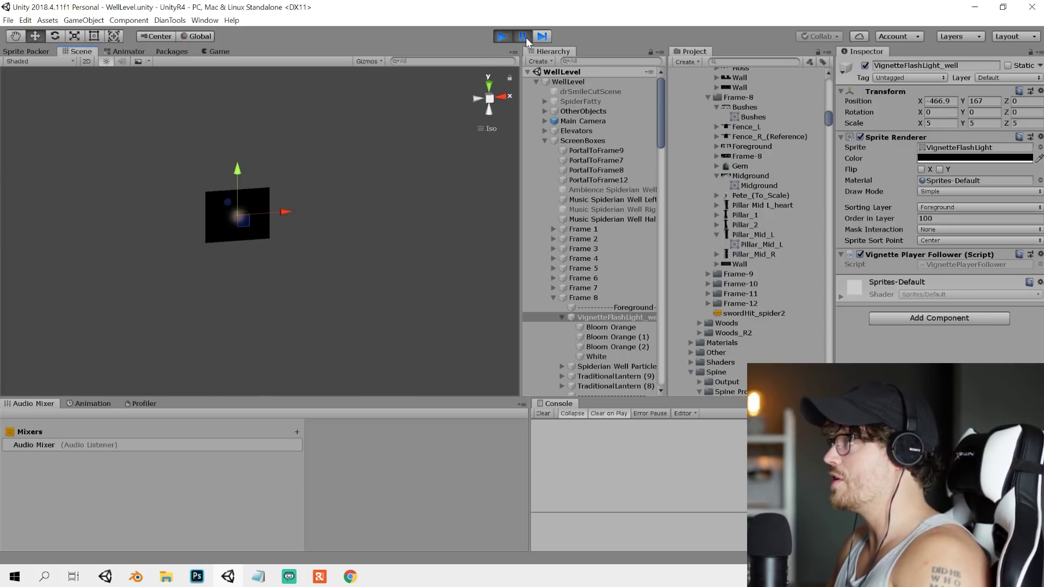
# - Resume the game and turn VignetteFlashLight_well off and back on, walking the character around to compare the scene's lighting
pyautogui.click(525, 38)
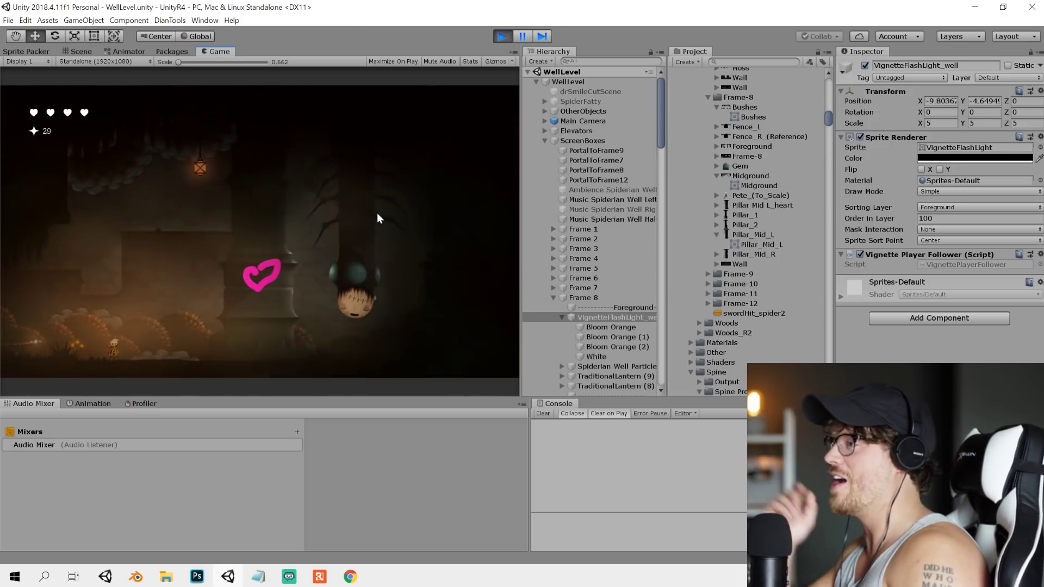
pyautogui.click(864, 66)
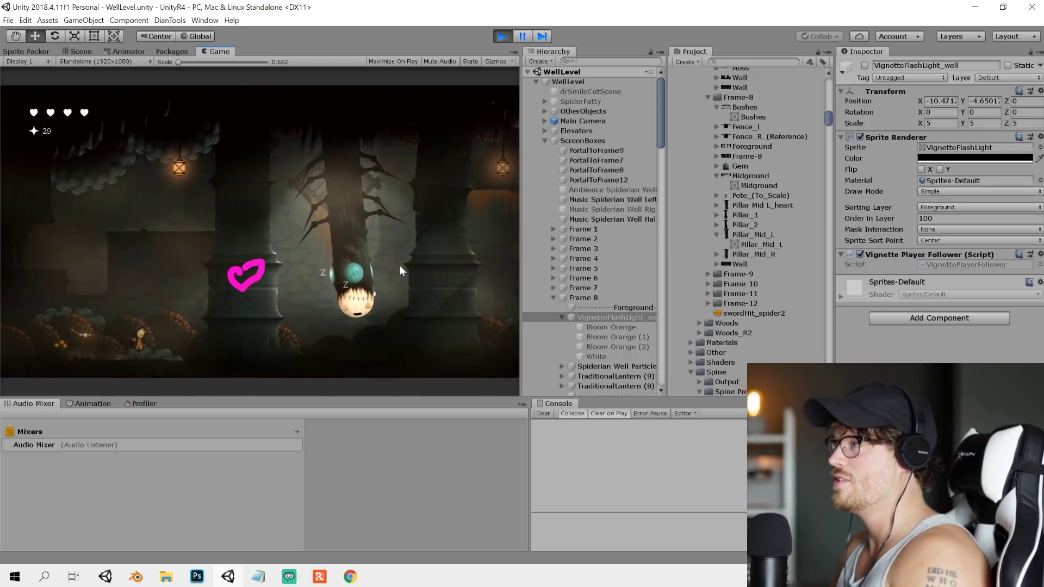
pyautogui.press('d')
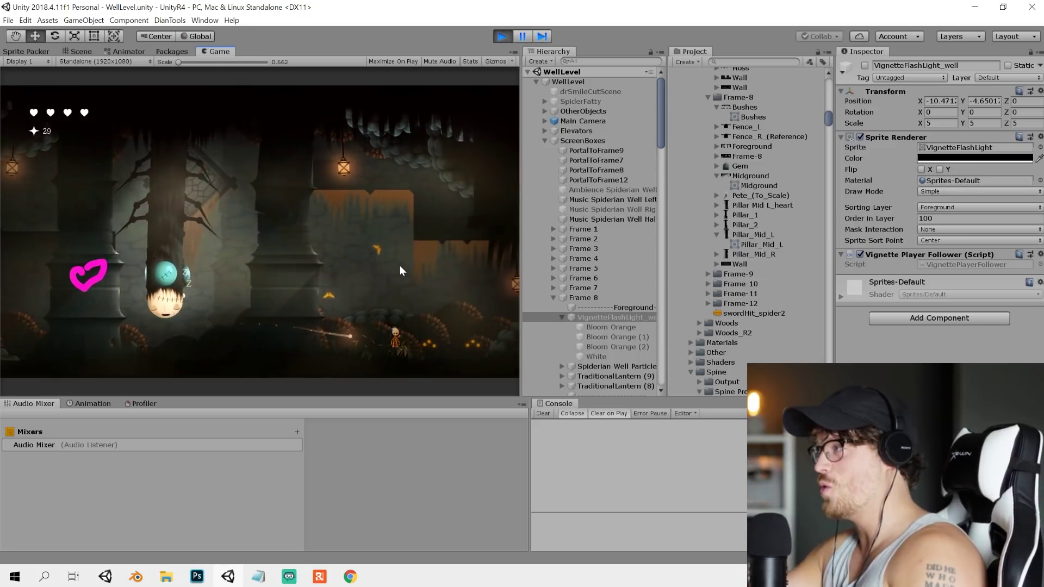
pyautogui.press('a')
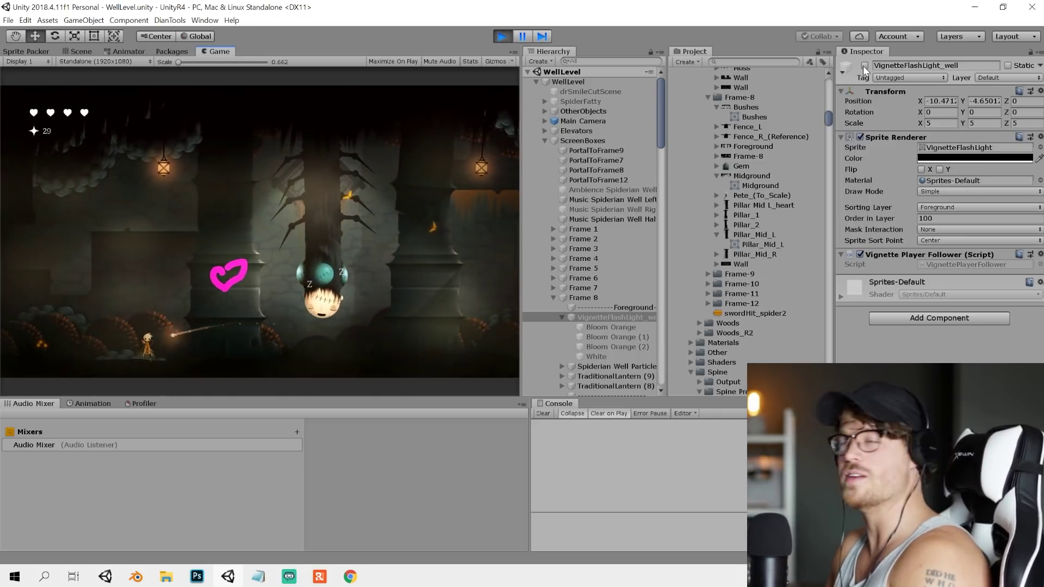
pyautogui.click(864, 65)
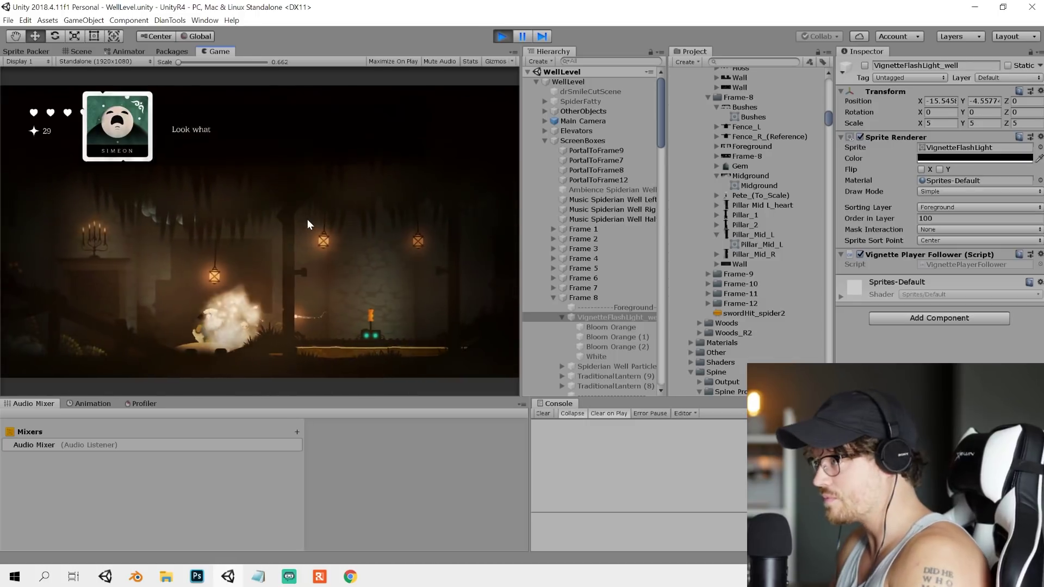
# - Run the game in a maximized view and answer the dialogue choices with "Great observation." and "Let's go."
pyautogui.click(505, 38)
pyautogui.click(520, 37)
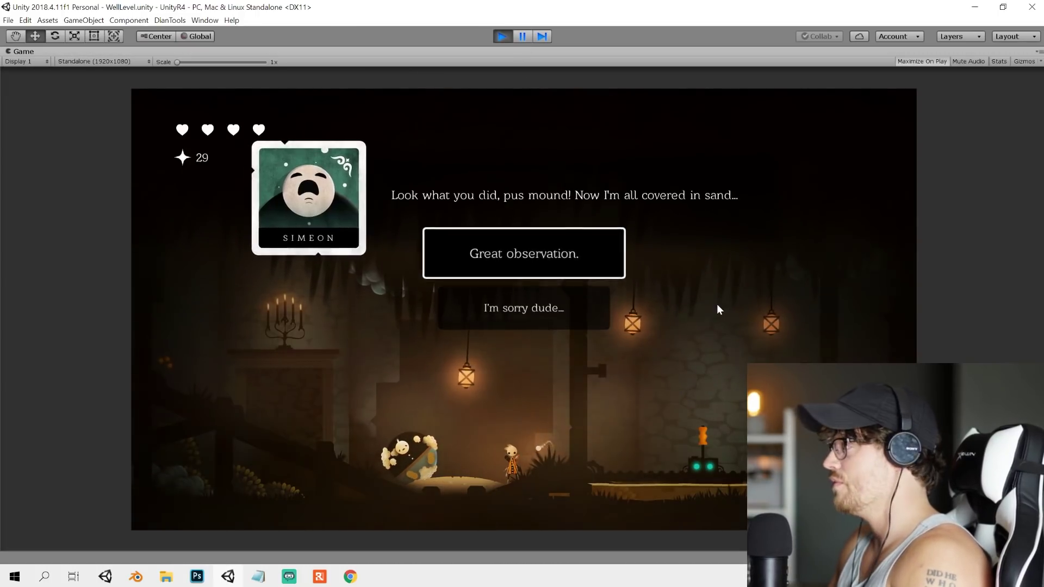
pyautogui.click(536, 253)
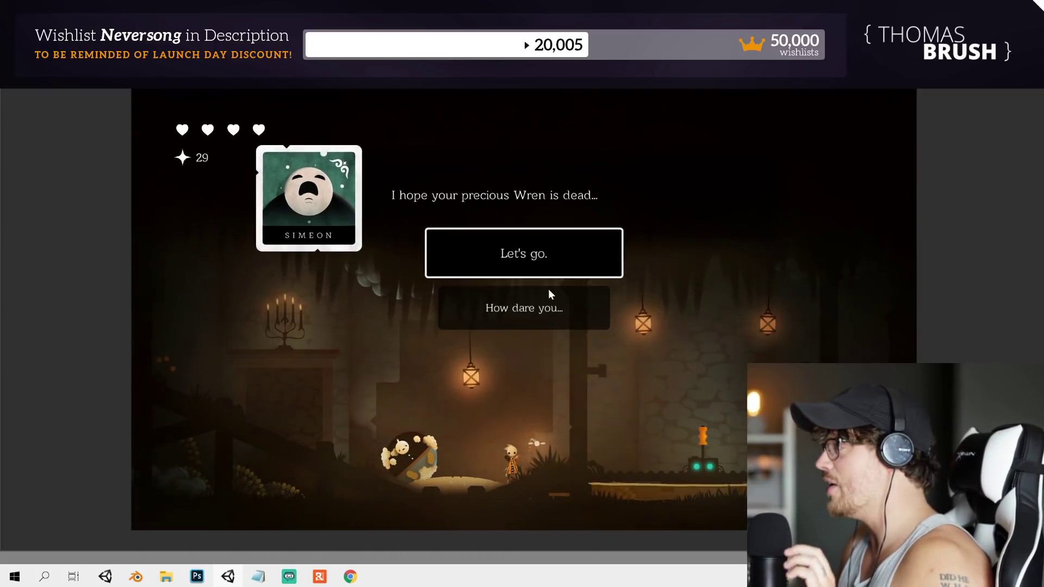
pyautogui.click(542, 264)
# - Walk the character back past the fireplace and on through the stone pillar area to the large tree, interacting with the companion on the way
pyautogui.press('a')
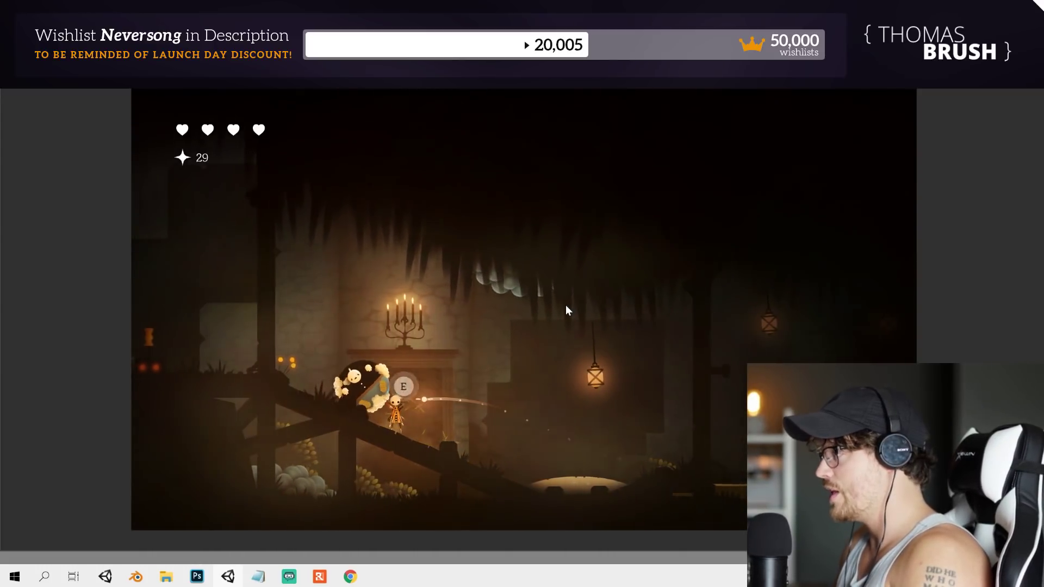
pyautogui.press('e')
pyautogui.press('e')
pyautogui.press('e')
pyautogui.press('Return')
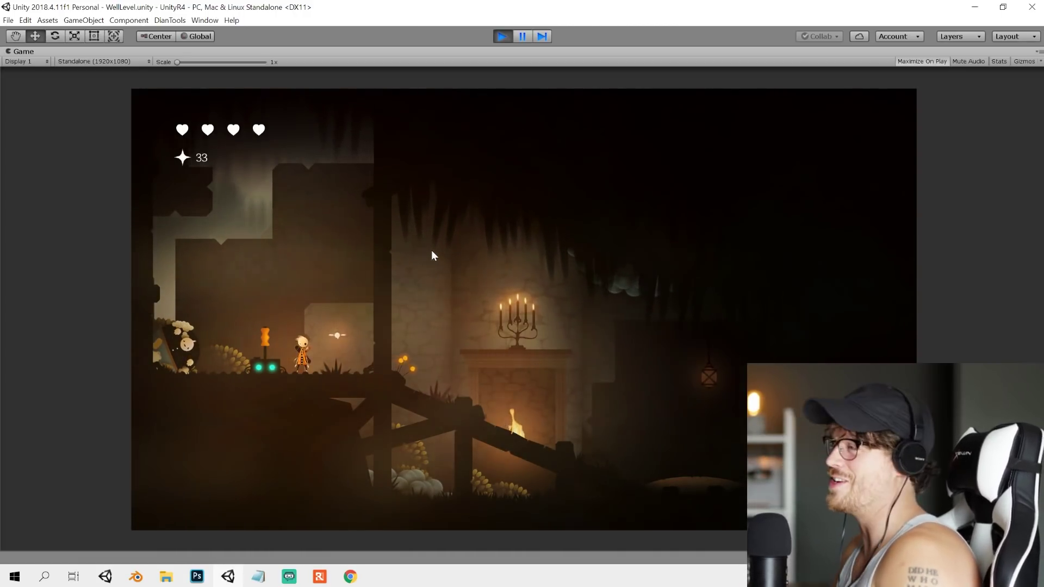
pyautogui.press('space')
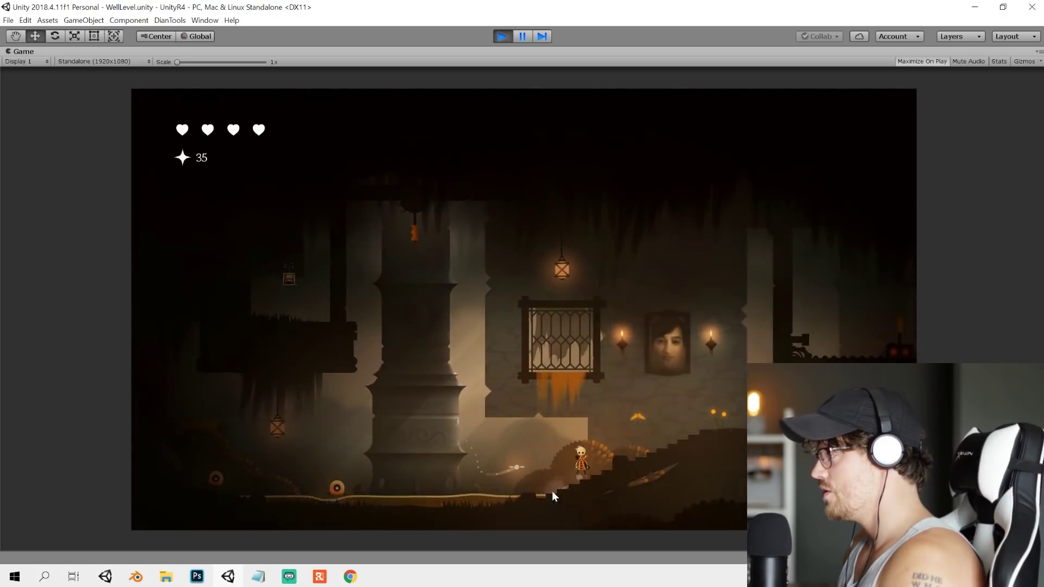
pyautogui.press('a')
pyautogui.press('space')
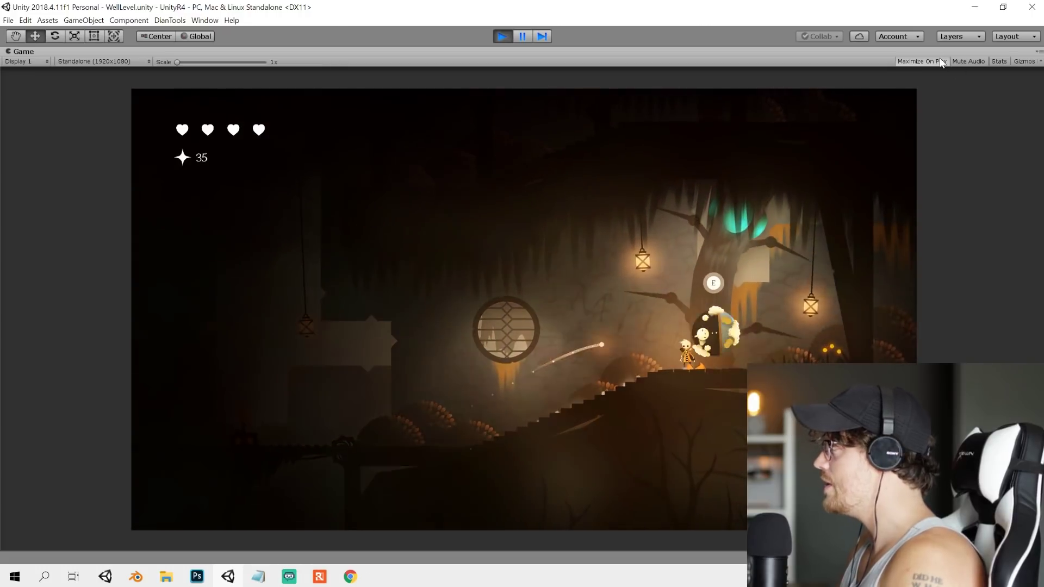
# - Restore the full editor layout and dock the Game view beside the Scene view, widening it so both can be watched together
pyautogui.click(520, 36)
pyautogui.click(519, 33)
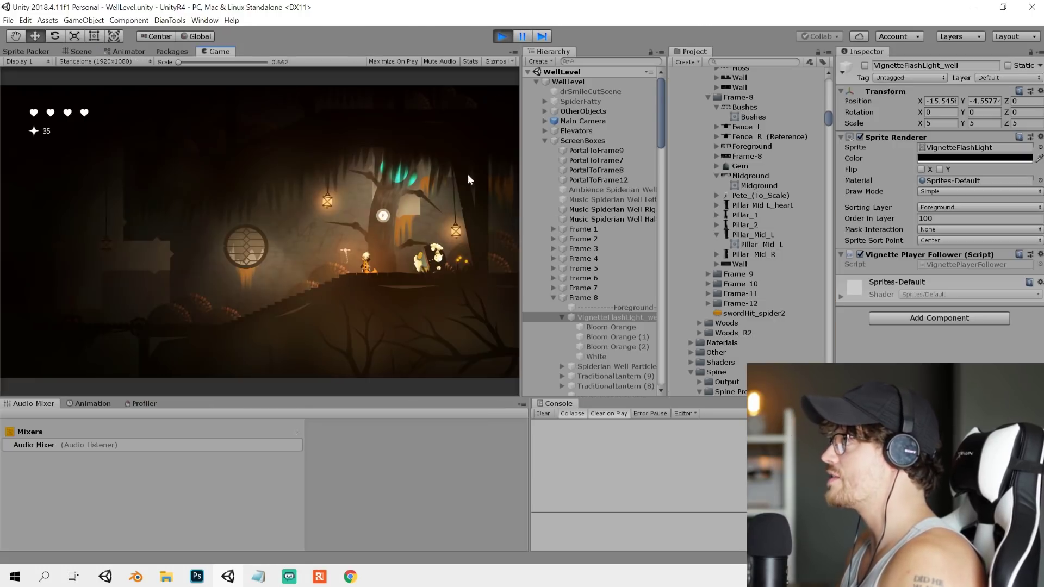
pyautogui.moveTo(243, 57); pyautogui.dragTo(435, 163)
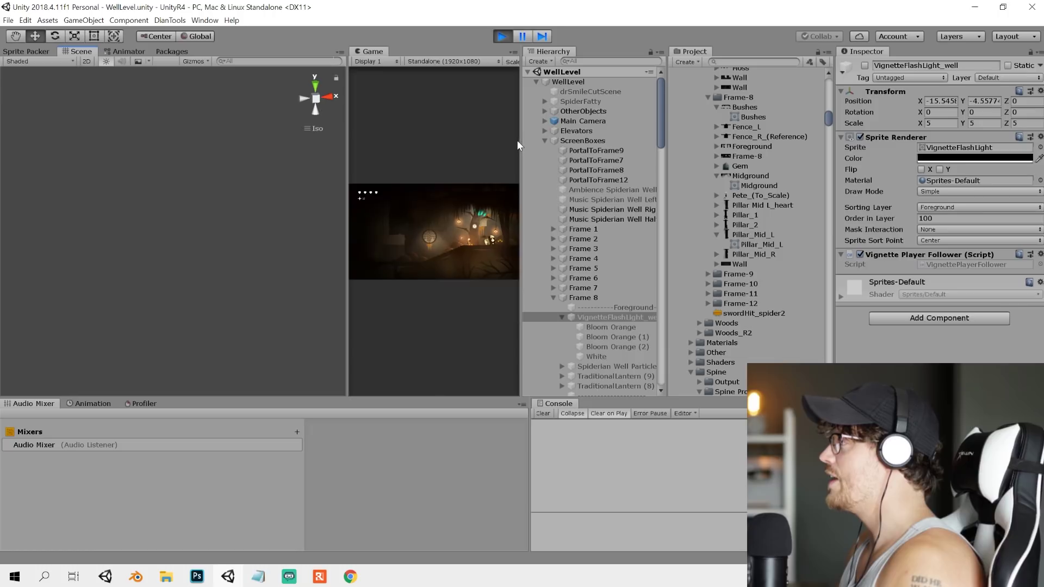
pyautogui.moveTo(518, 139); pyautogui.dragTo(565, 141)
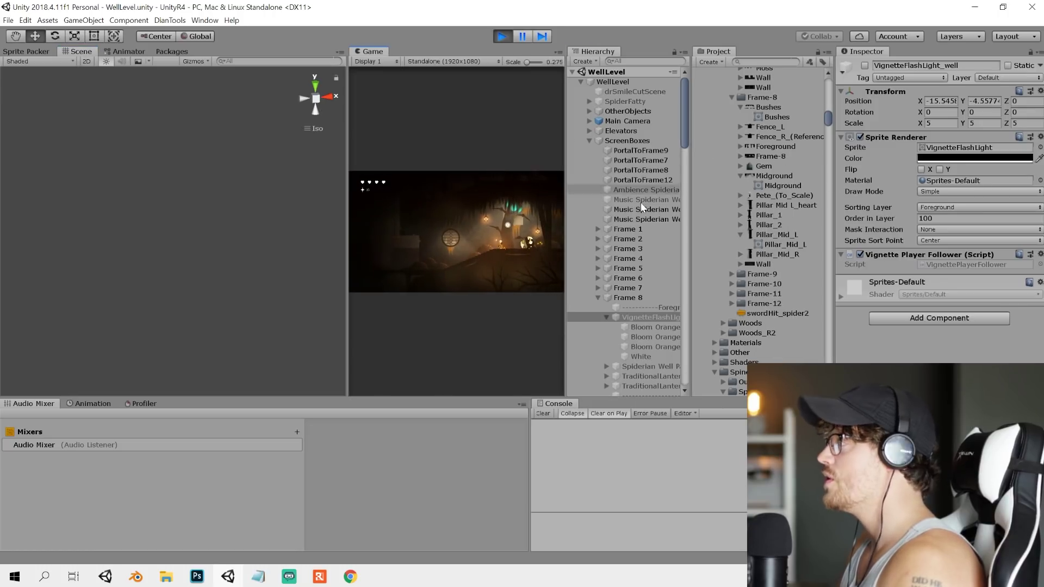
# - Focus the Scene view on Frame 4 and examine how the level's screen boxes are laid out
pyautogui.doubleClick(640, 258)
pyautogui.scroll(3, 259, 241)
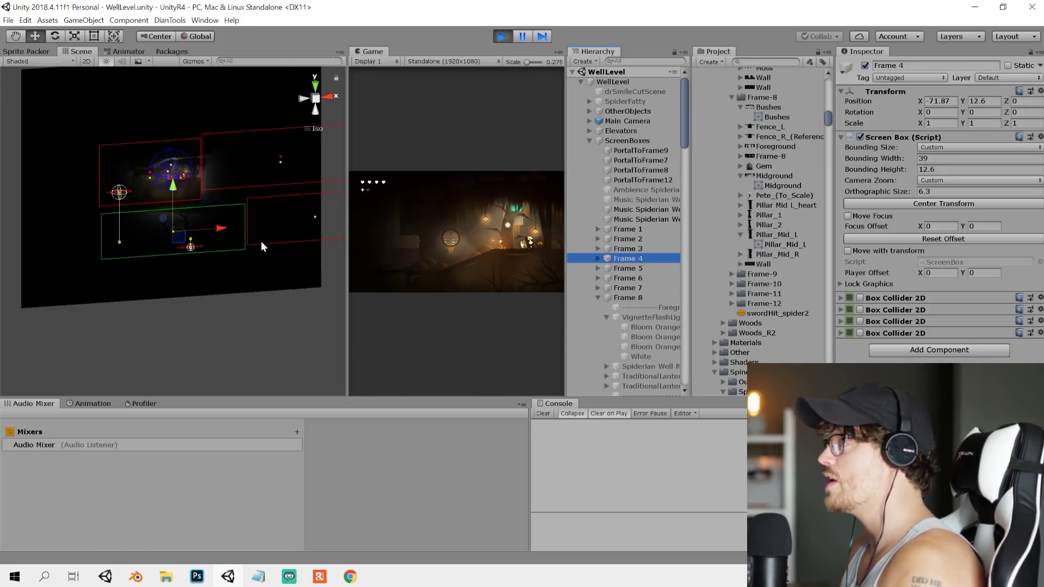
pyautogui.moveTo(255, 241); pyautogui.dragTo(196, 264, button='middle')
pyautogui.scroll(-3, 184, 256)
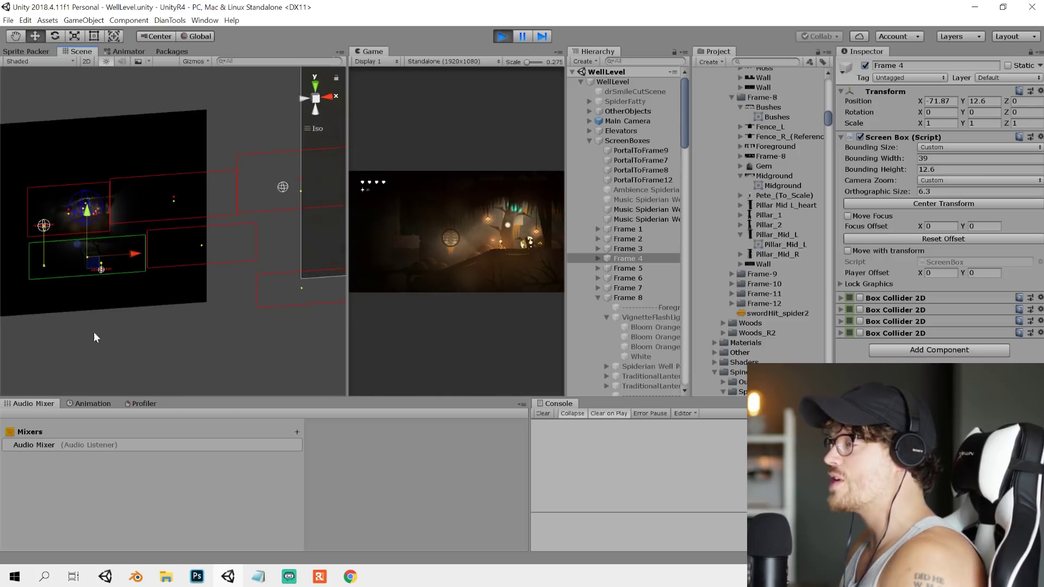
pyautogui.moveTo(297, 164); pyautogui.dragTo(274, 173, button='middle')
pyautogui.scroll(-3, 274, 172)
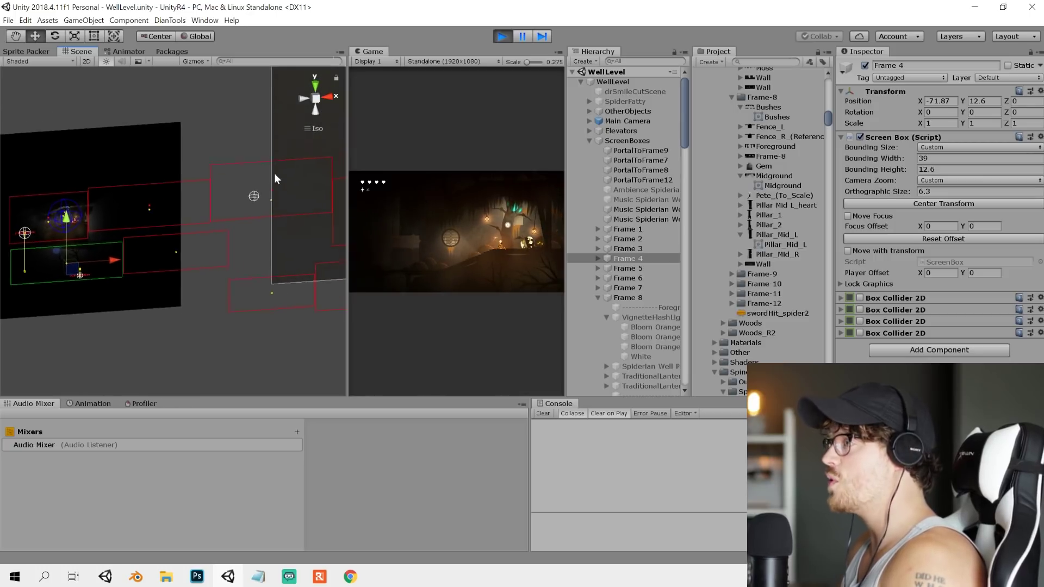
# - Walk the character right through several rooms while watching the vignette follow it across the frames in the Scene view
pyautogui.click(470, 213)
pyautogui.press('d')
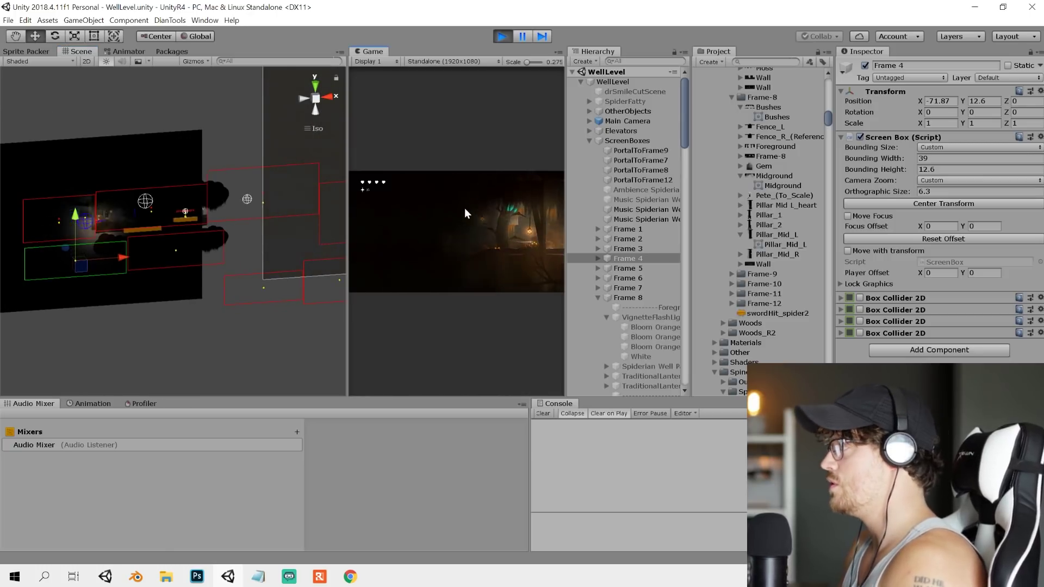
pyautogui.press('d')
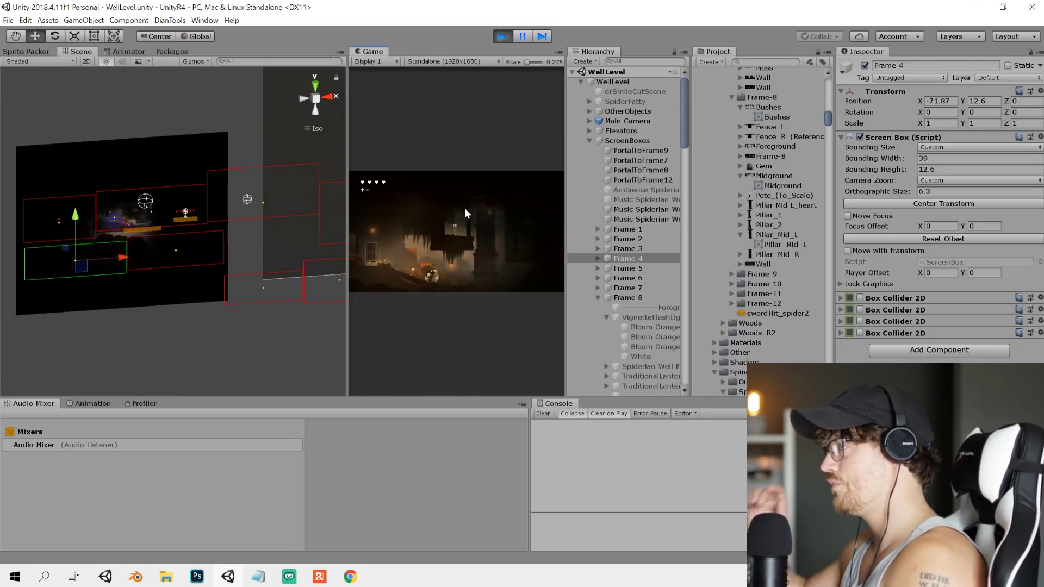
pyautogui.scroll(3, 214, 265)
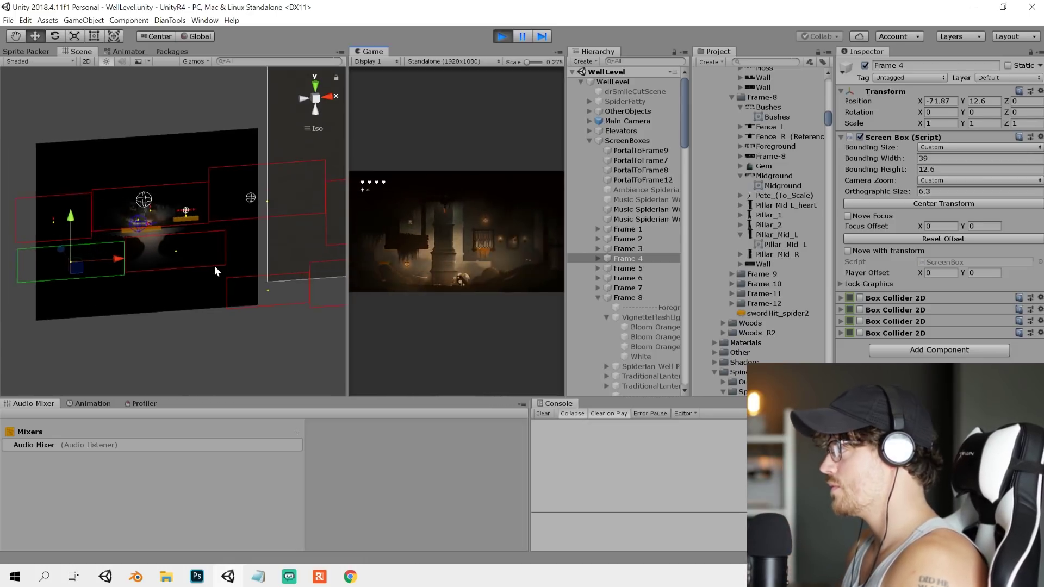
pyautogui.scroll(4, 213, 260)
pyautogui.moveTo(265, 193); pyautogui.dragTo(97, 297, button='middle')
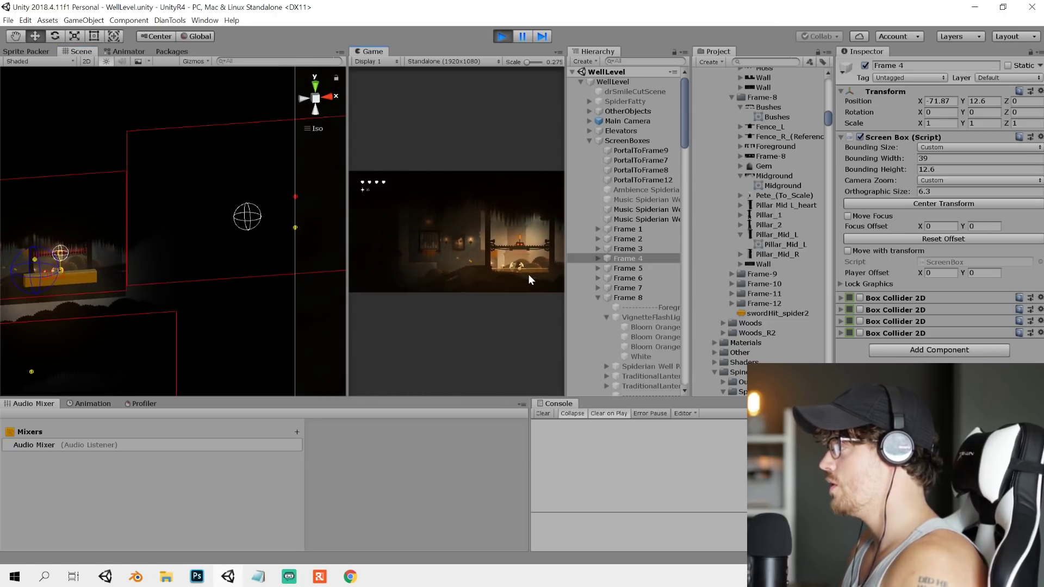
pyautogui.press('Right')
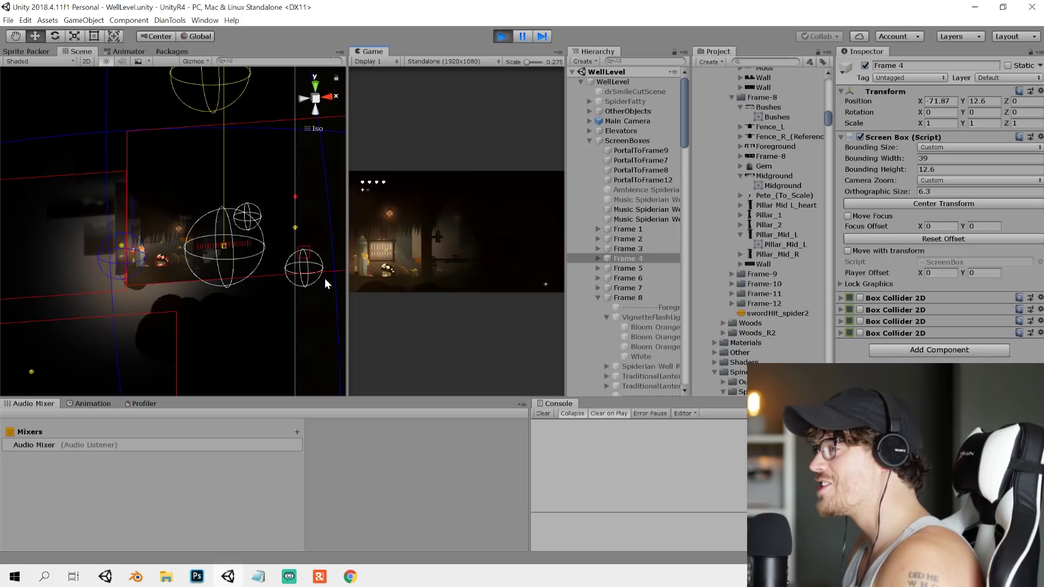
# - Turn off the Enemy Gates object in Frame 1, walk the character through the gate area, and turn the object back on
pyautogui.scroll(20, 154, 256)
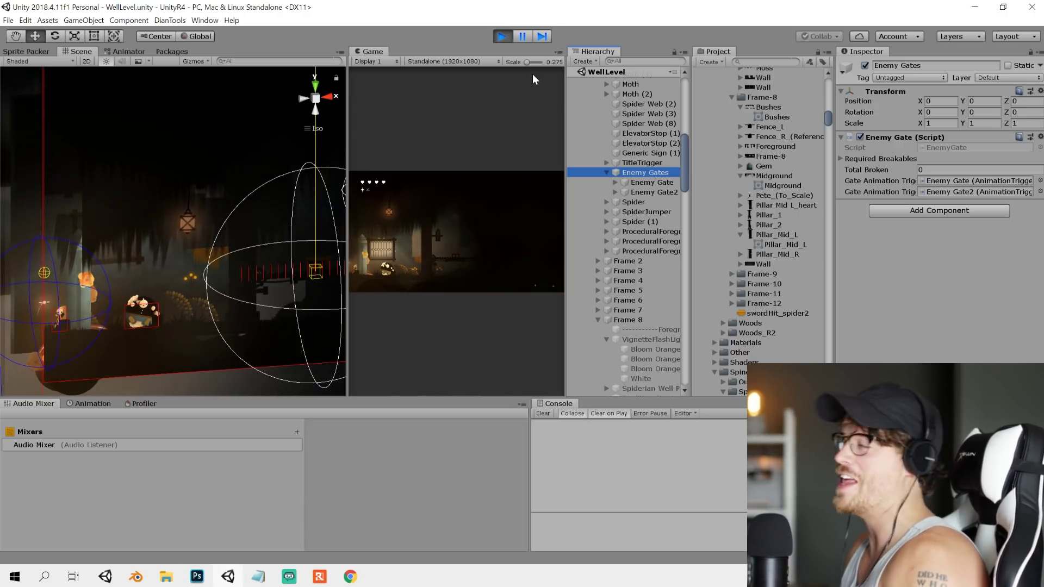
pyautogui.click(865, 65)
pyautogui.click(502, 226)
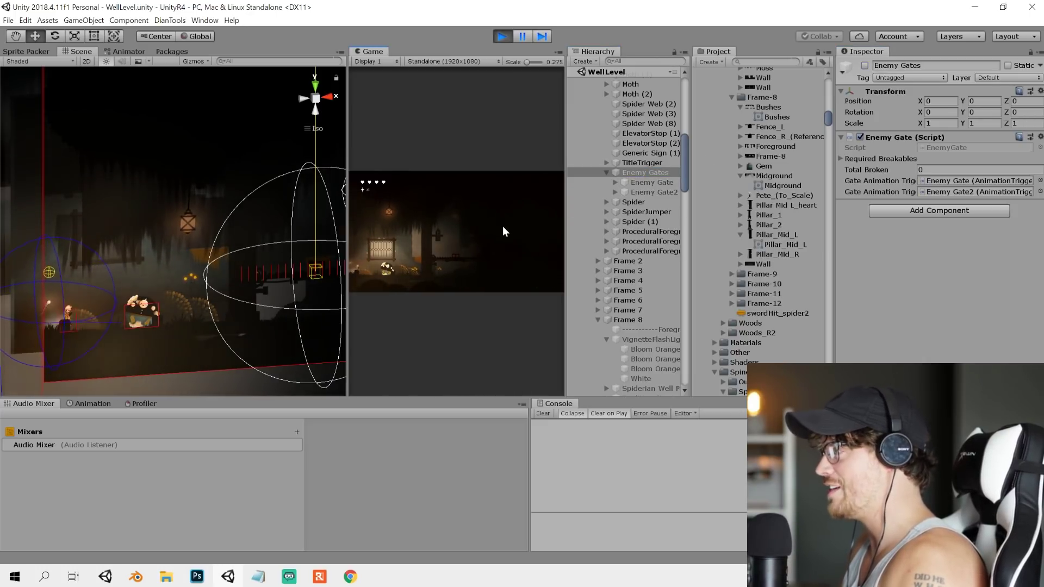
pyautogui.press('d')
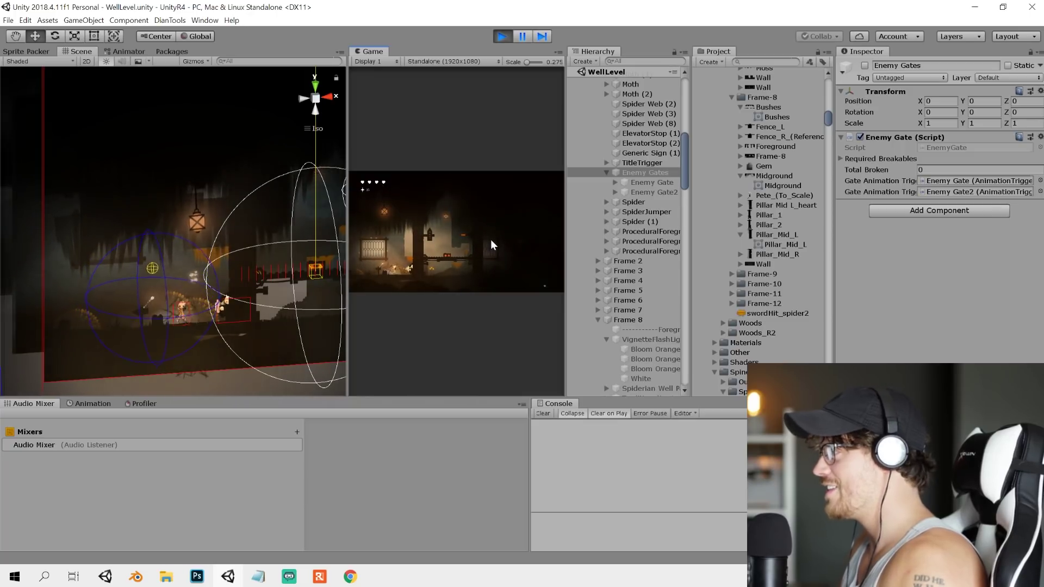
pyautogui.click(864, 66)
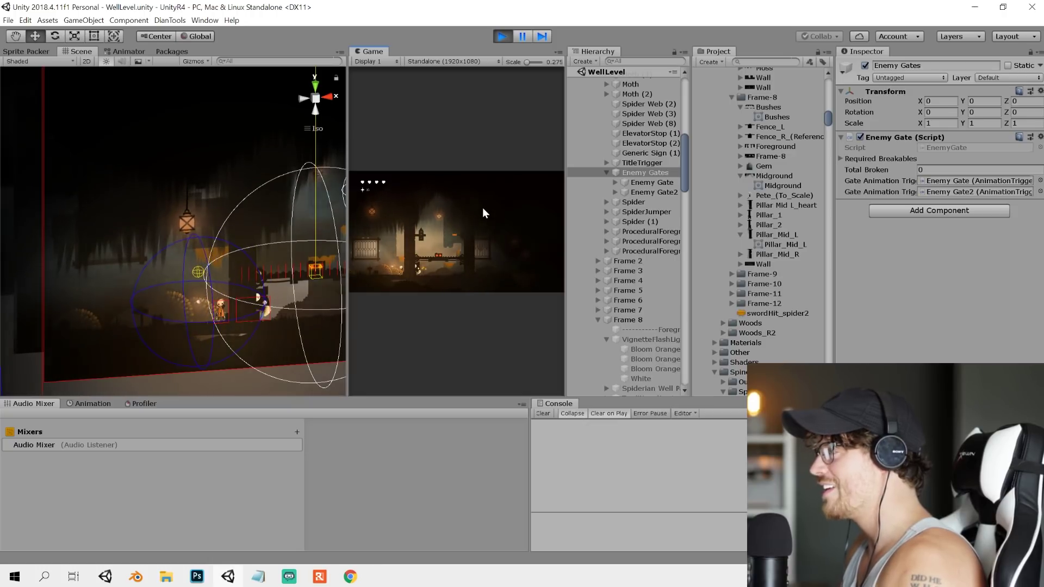
# - Move the character right to the room with the two lattice windows and turn back to face the companion
pyautogui.press('Right')
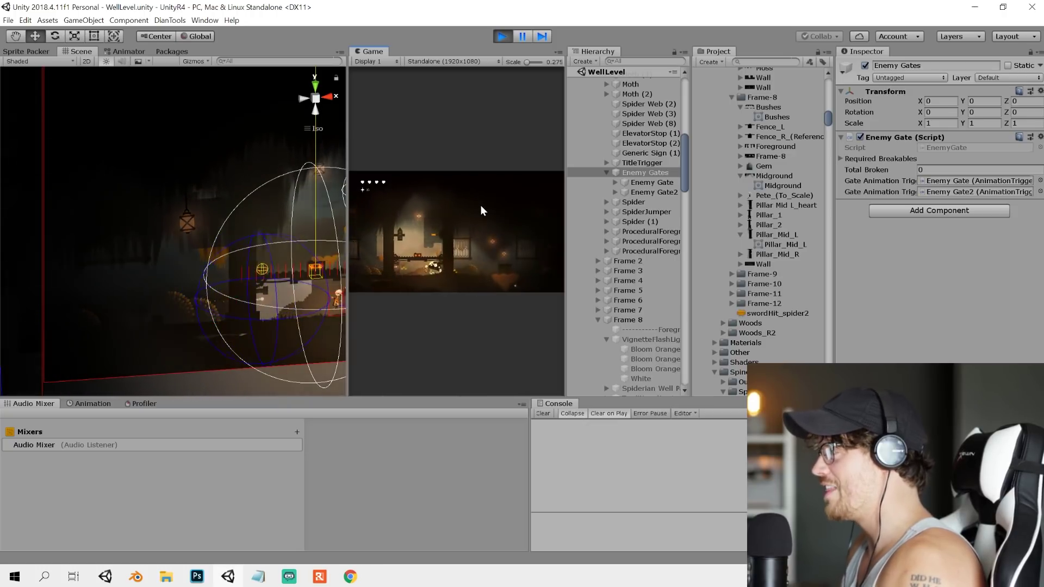
pyautogui.press('Right')
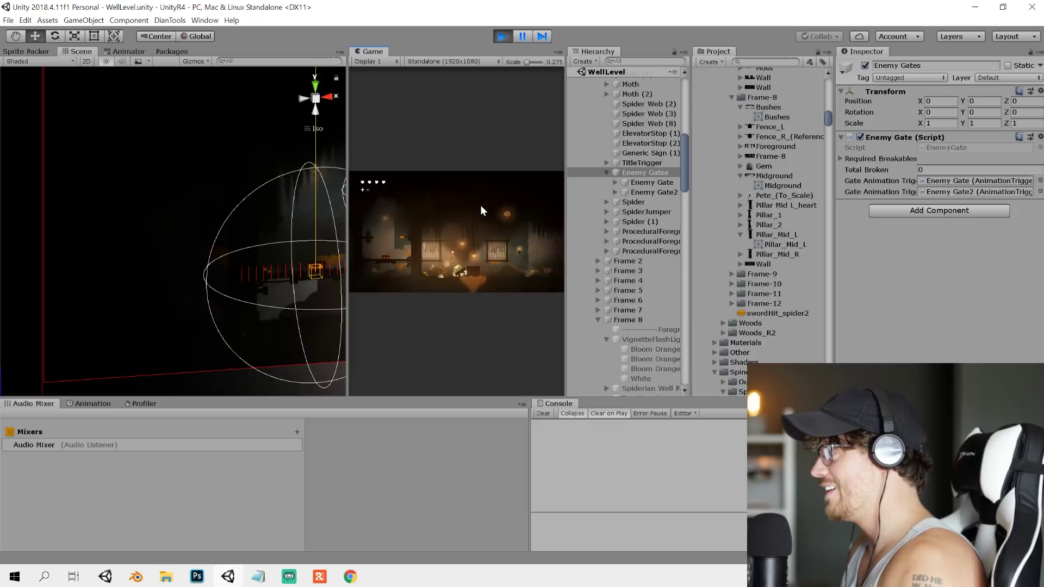
pyautogui.press('Right')
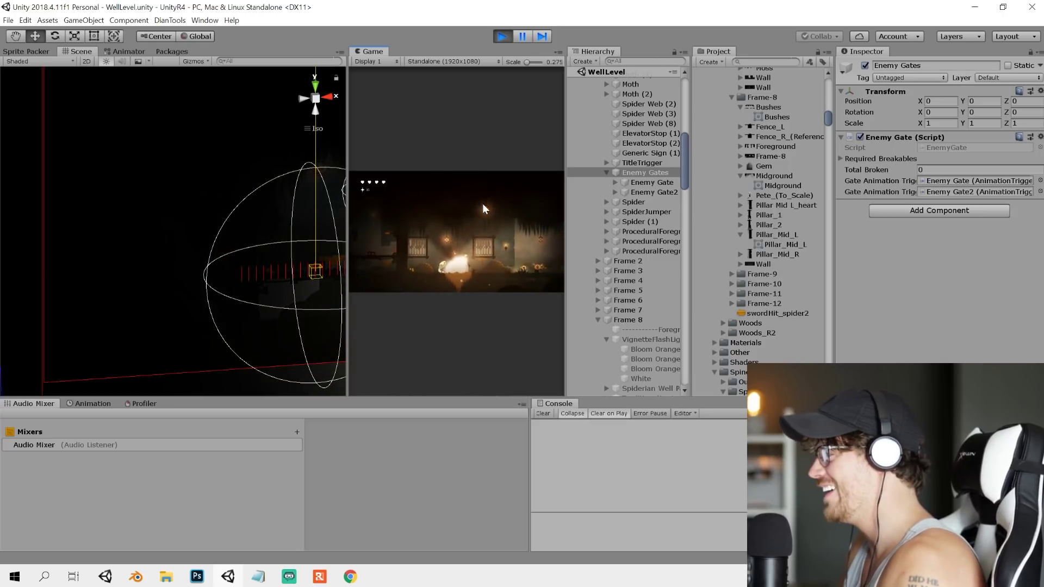
pyautogui.press('Left')
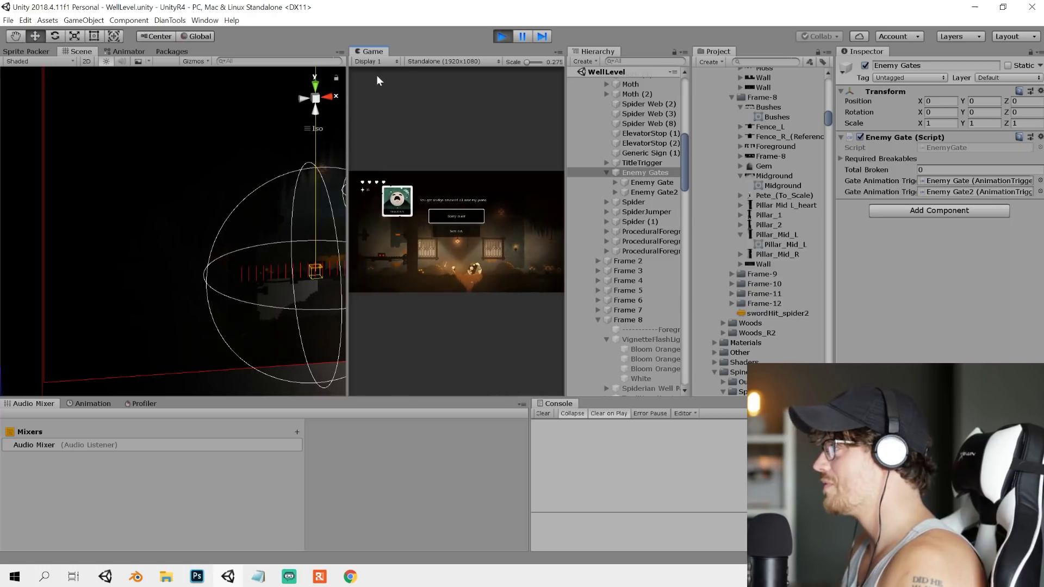
# - Enlarge the Game view, answer the dialogue with "Sorry man!" and maximize the view
pyautogui.moveTo(343, 94); pyautogui.dragTo(97, 109)
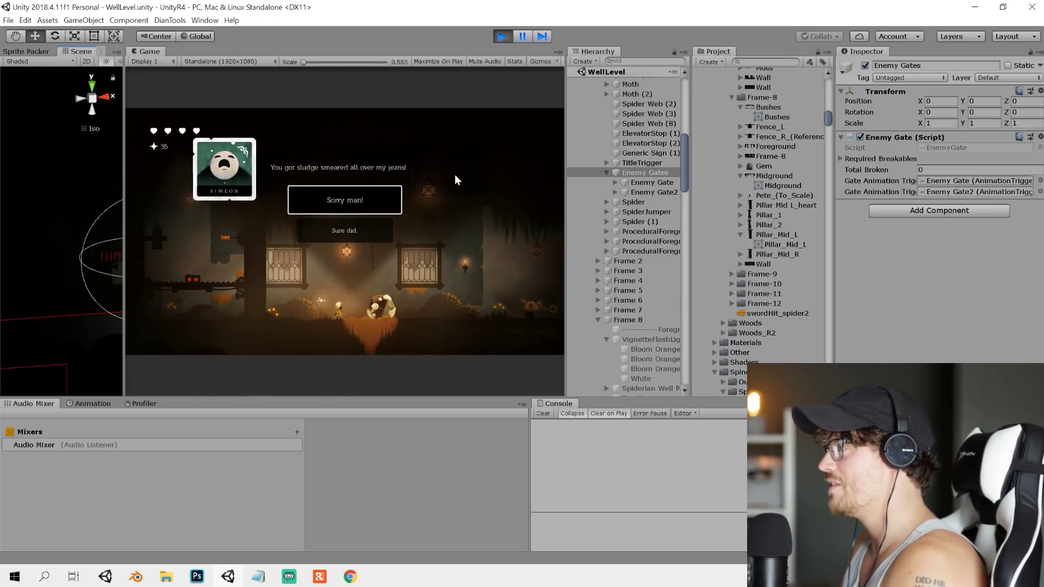
pyautogui.click(387, 206)
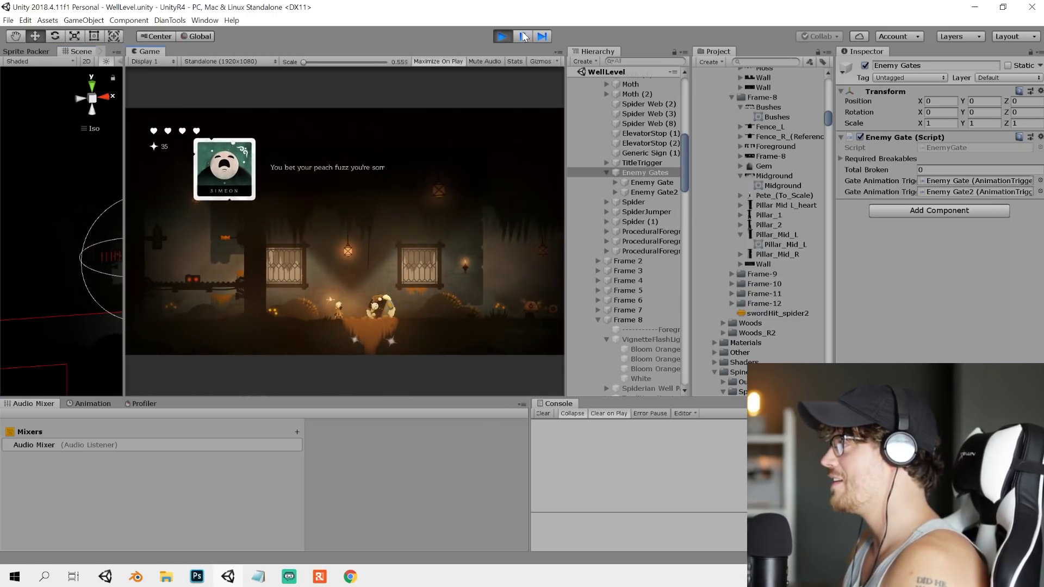
pyautogui.hotkey('shift', 'space')
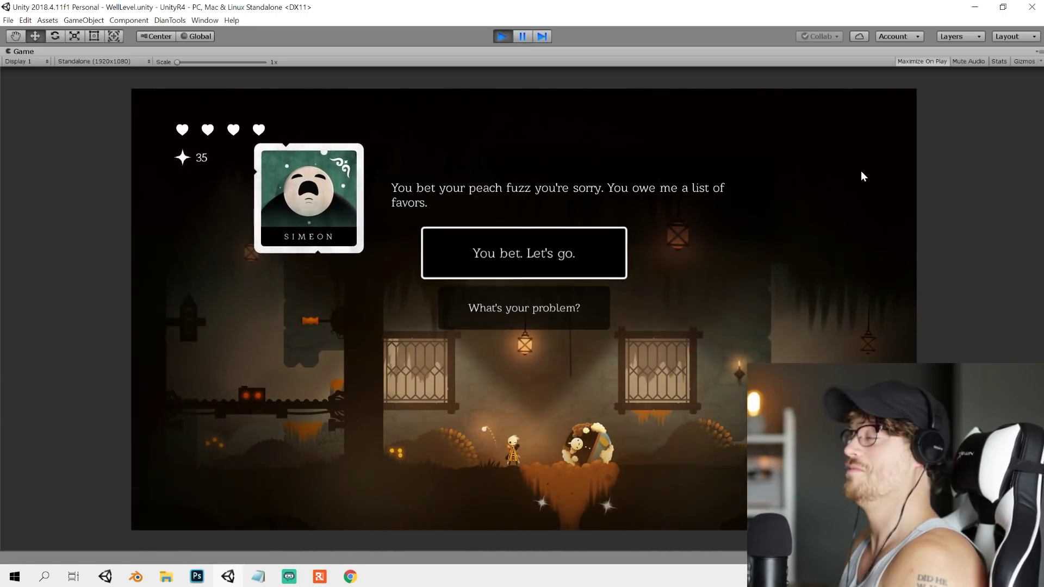
# - Answer the remaining dialogue with "What's your problem?", "Let's be friends!" and "Okedokee."
pyautogui.press('Down')
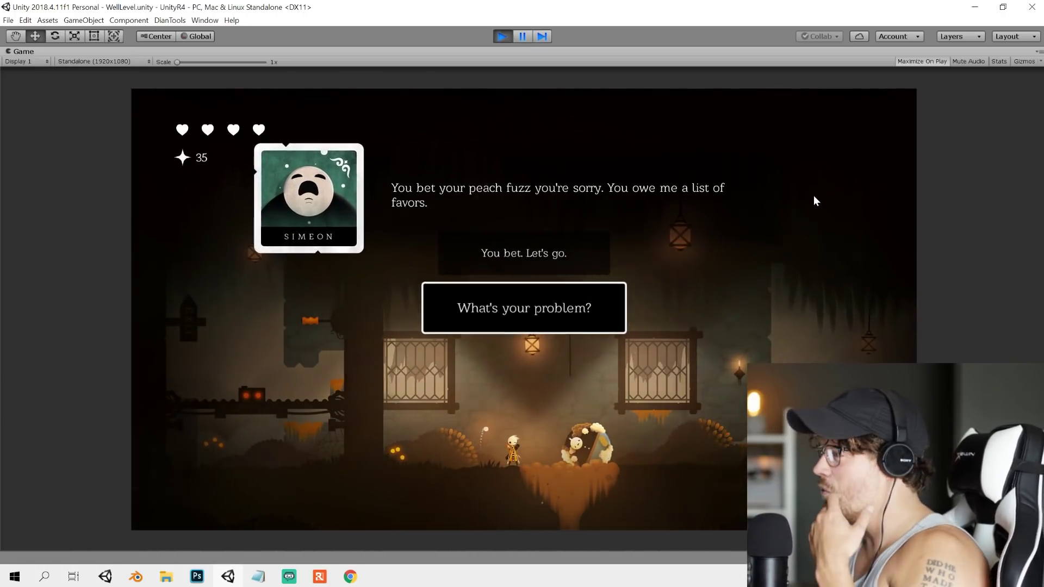
pyautogui.press('Return')
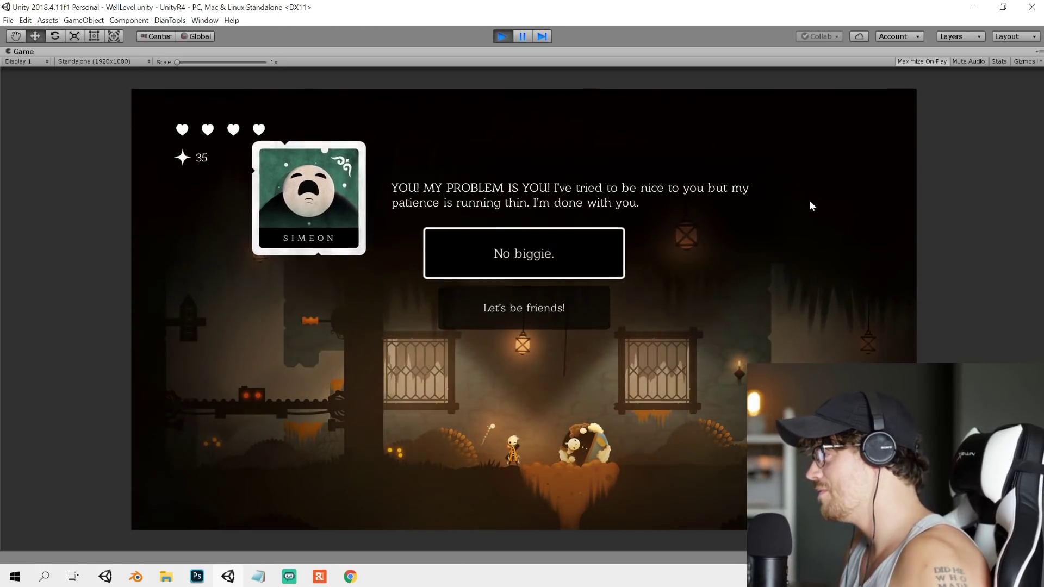
pyautogui.press('Down')
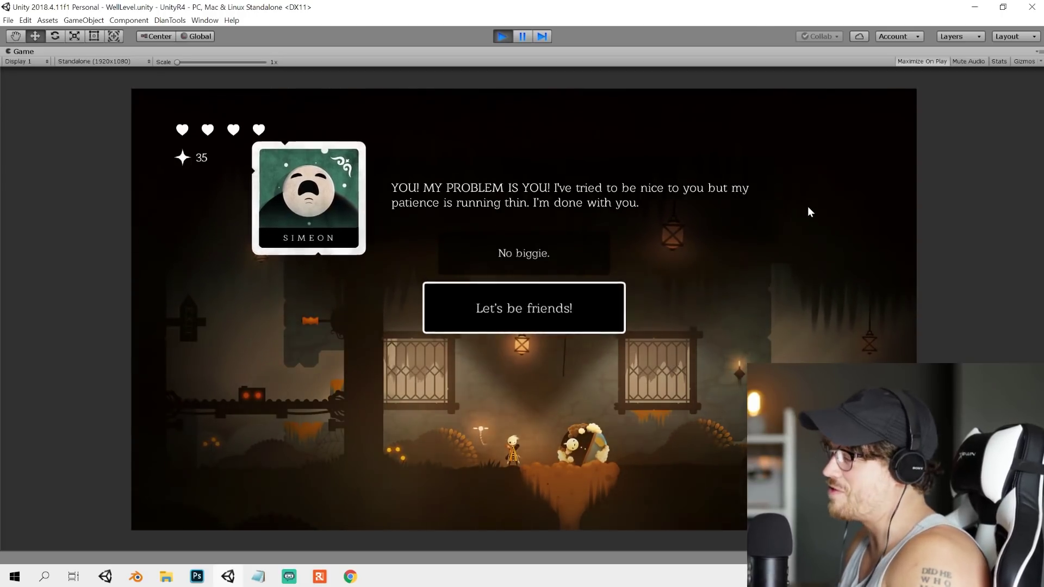
pyautogui.press('Return')
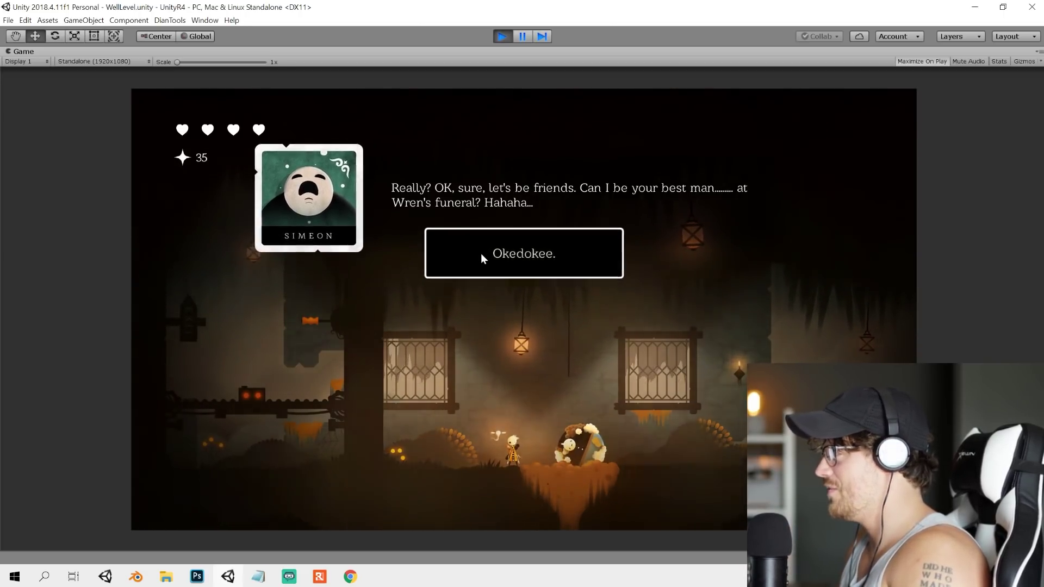
pyautogui.press('space')
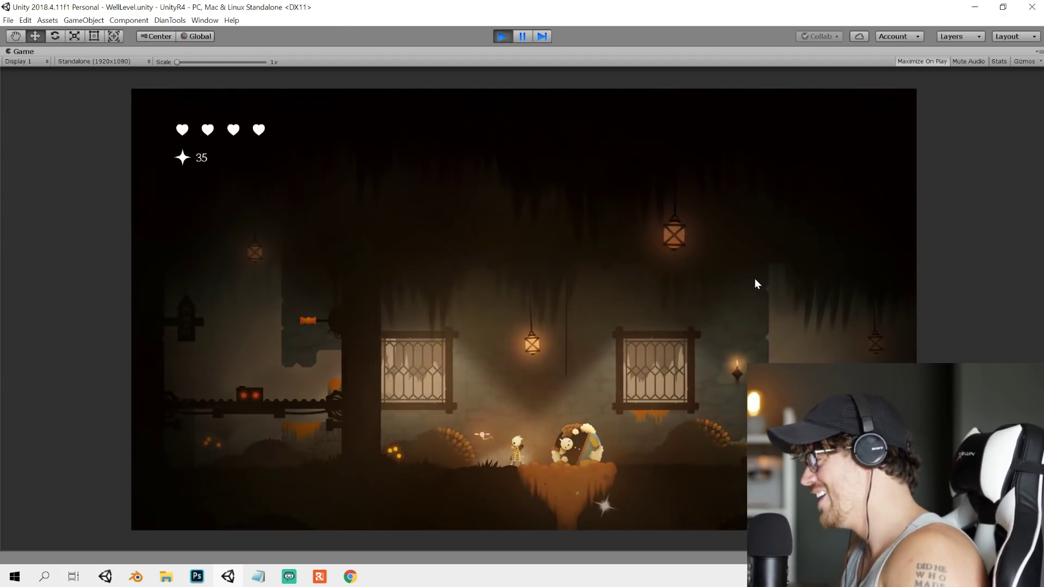
# - Walk the character right, past the second window, into the brightly lit opening to view the lighting there
pyautogui.press('d')
pyautogui.press('d')
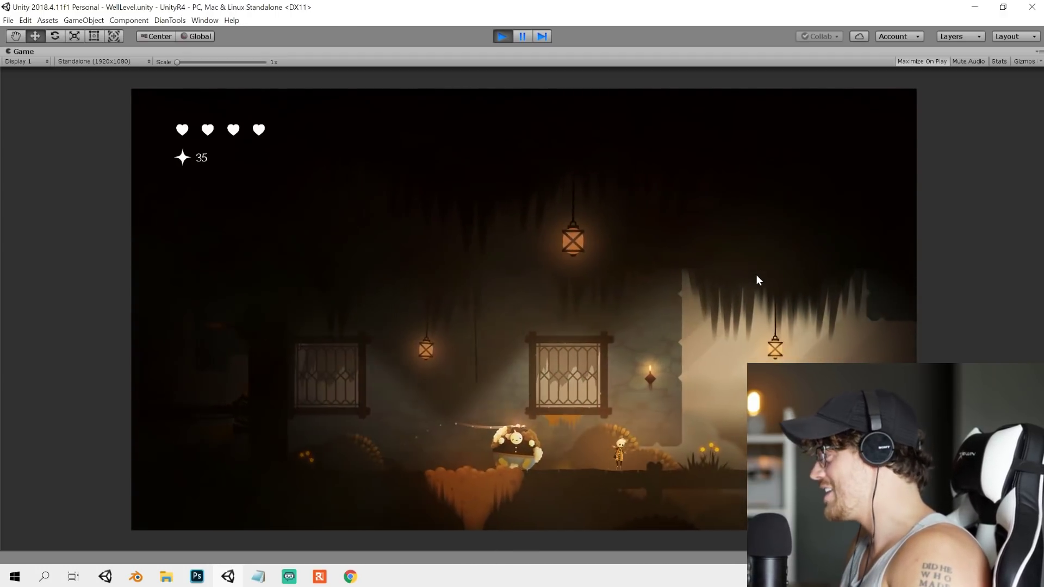
pyautogui.press('Right')
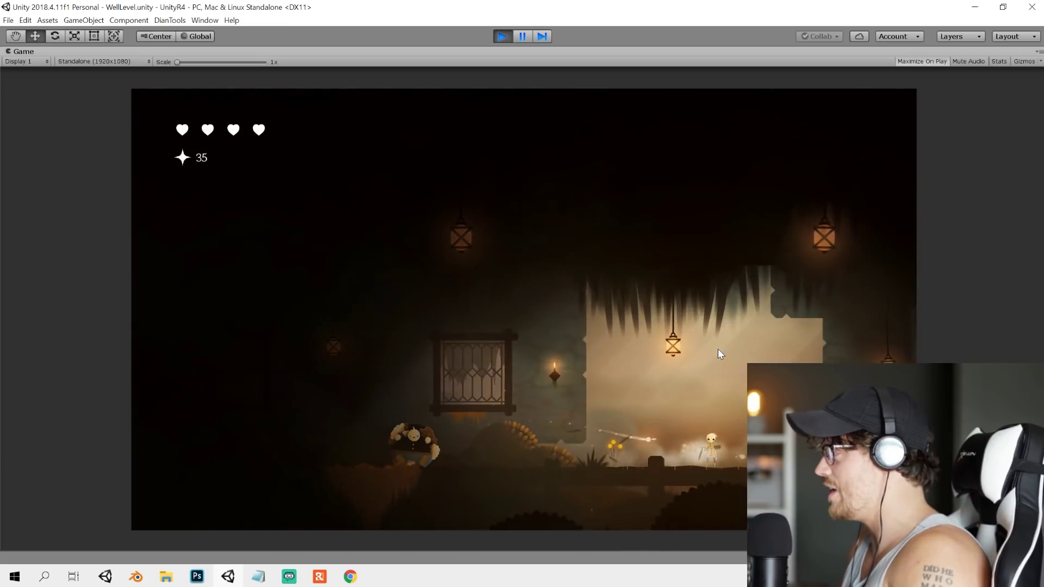
# - Playtest the brightly lit opening by walking the character further right, collecting the sparkles, and turning back left toward the round companion
pyautogui.press('Right')
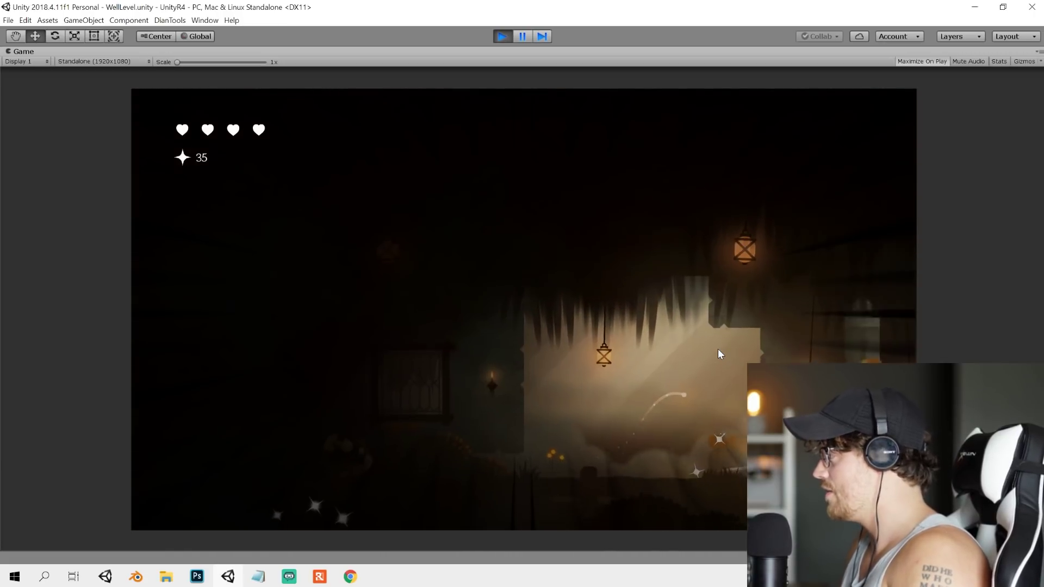
pyautogui.press('Left')
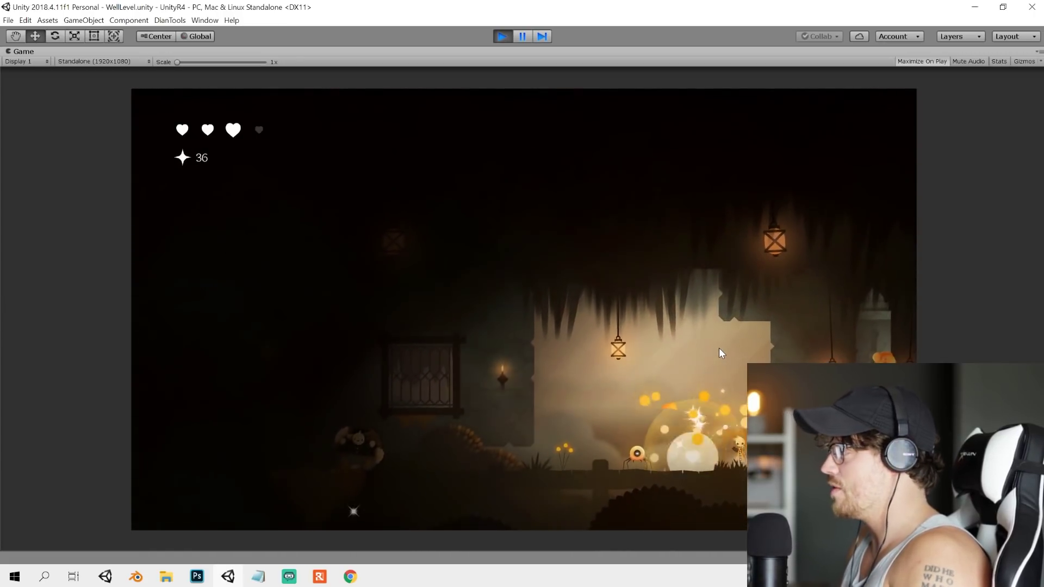
pyautogui.press('Left')
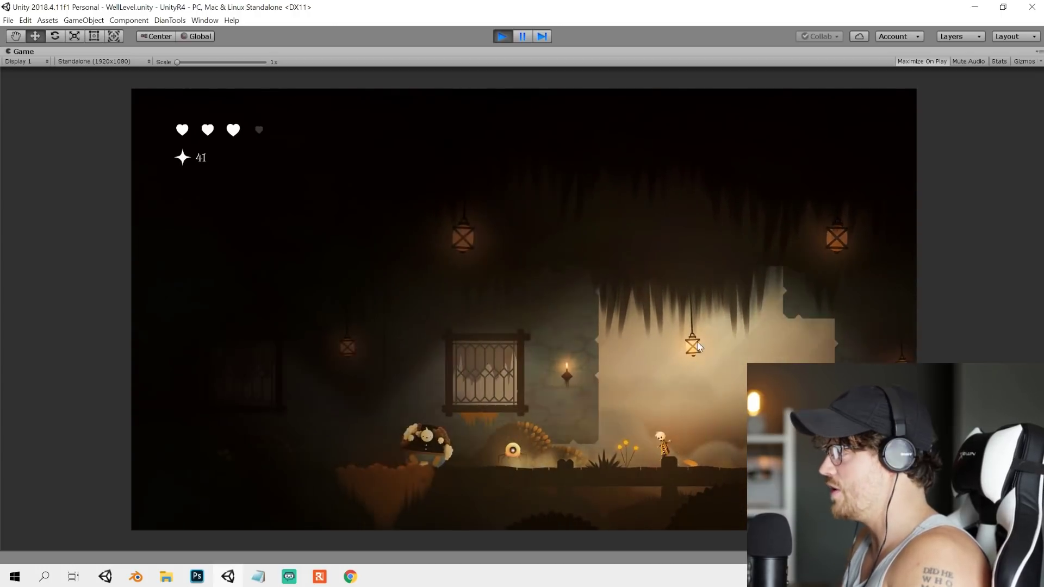
pyautogui.press('Left')
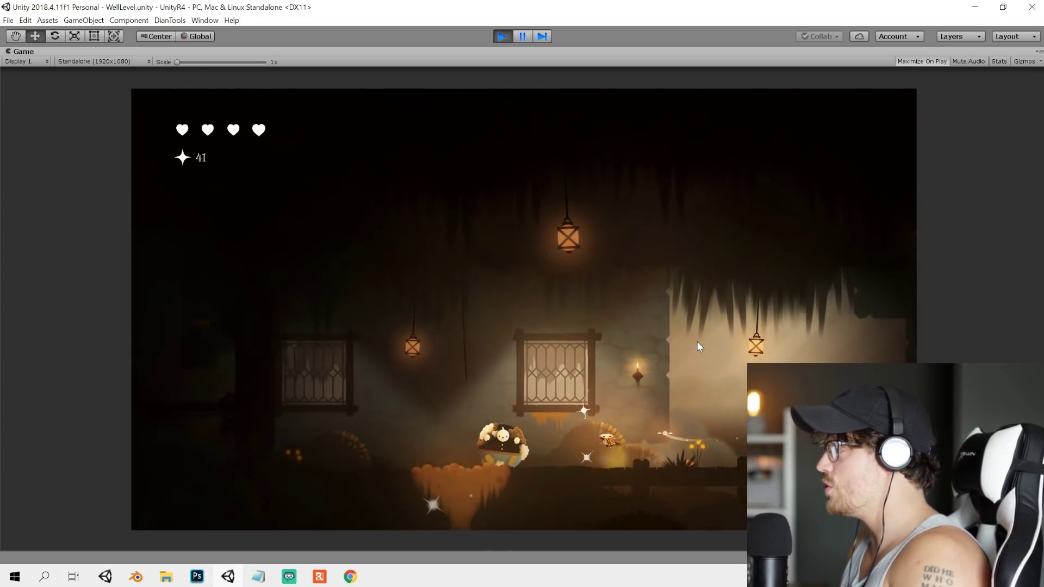
# - Jump the character over the round companion to its far side and walk back right past the second lattice window
pyautogui.press('space')
pyautogui.press('Left')
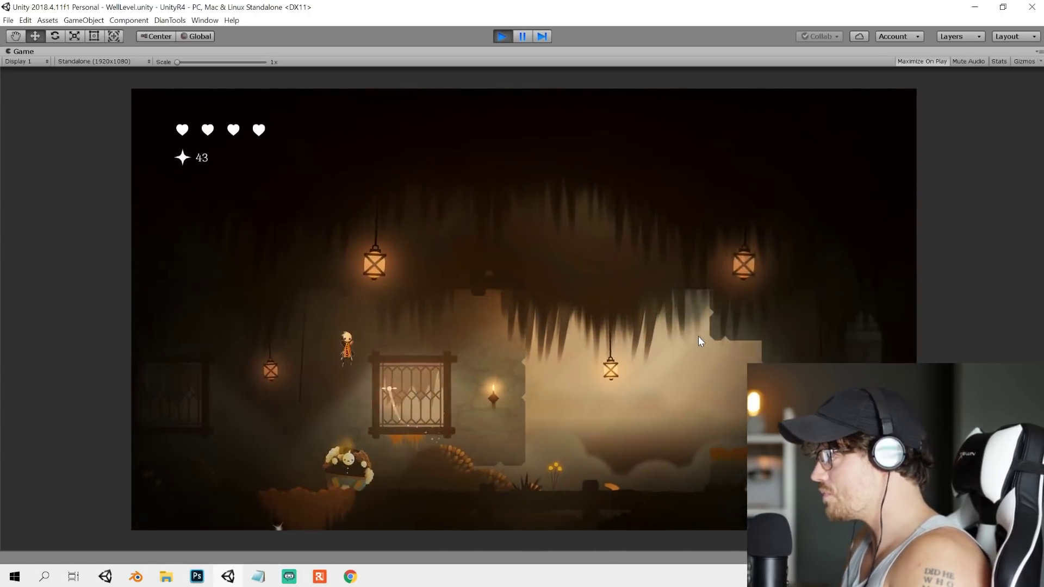
pyautogui.press('space')
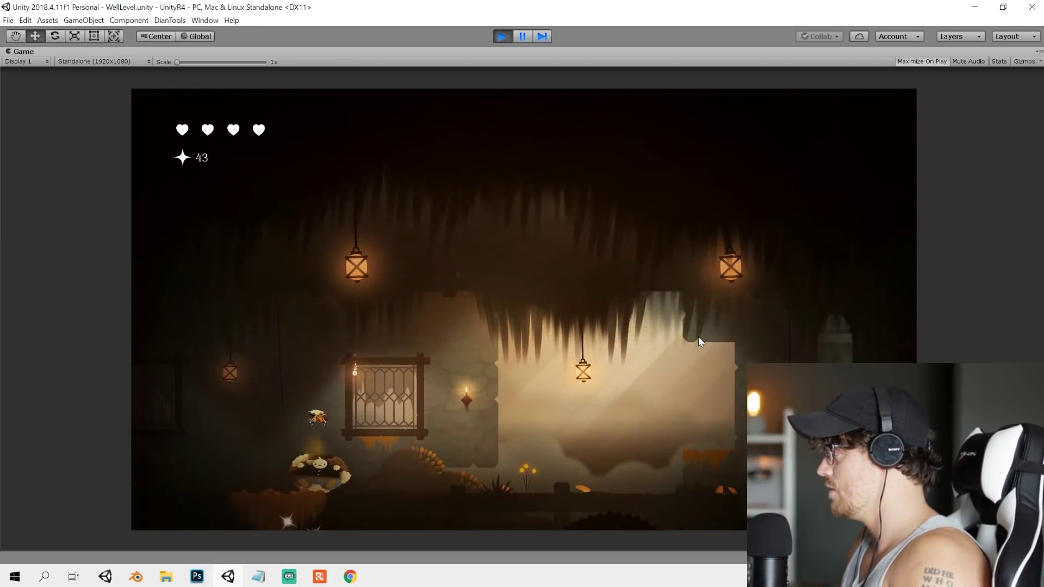
pyautogui.press('Left')
pyautogui.press('space')
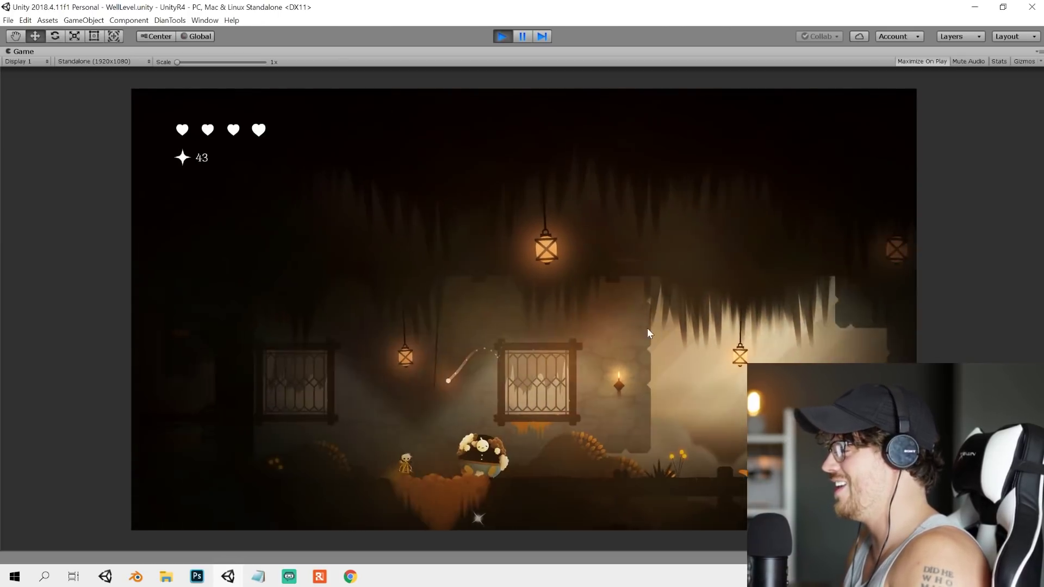
pyautogui.press('Right')
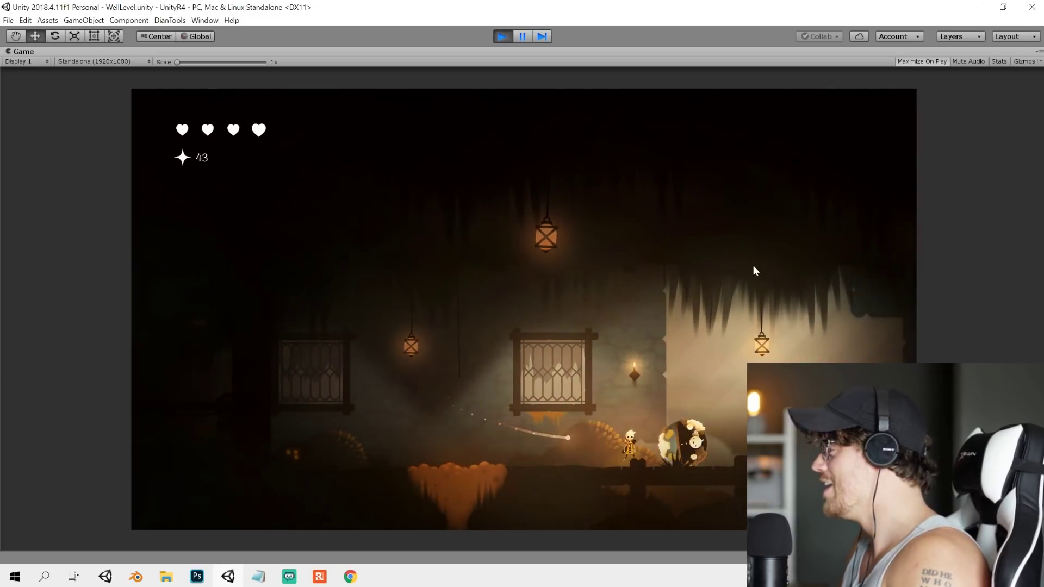
# - Pause and resume the game to bring back the full editor layout, and look through the Hierarchy's scene objects
pyautogui.click(522, 36)
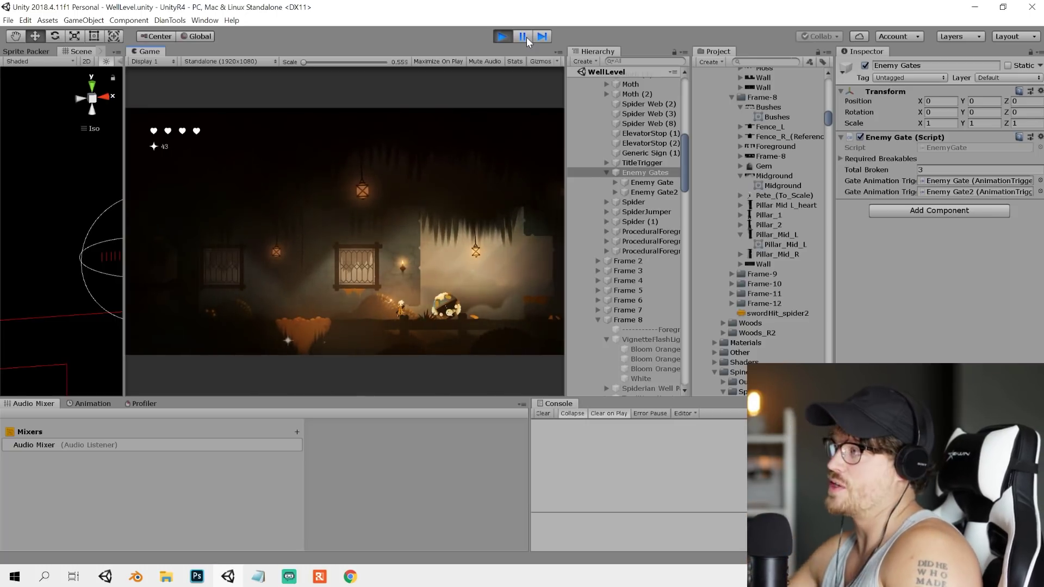
pyautogui.click(524, 36)
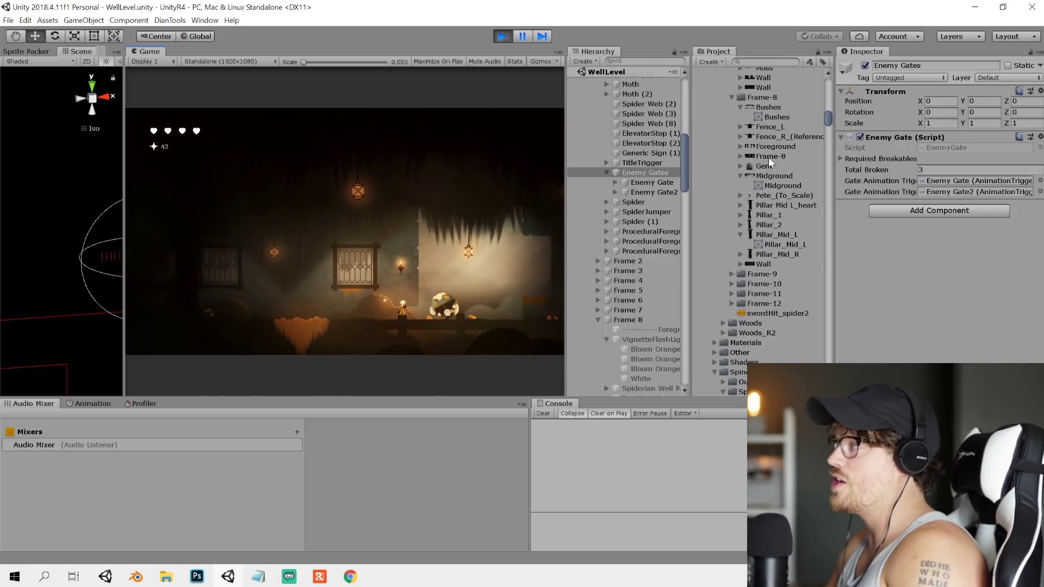
pyautogui.scroll(10, 656, 170)
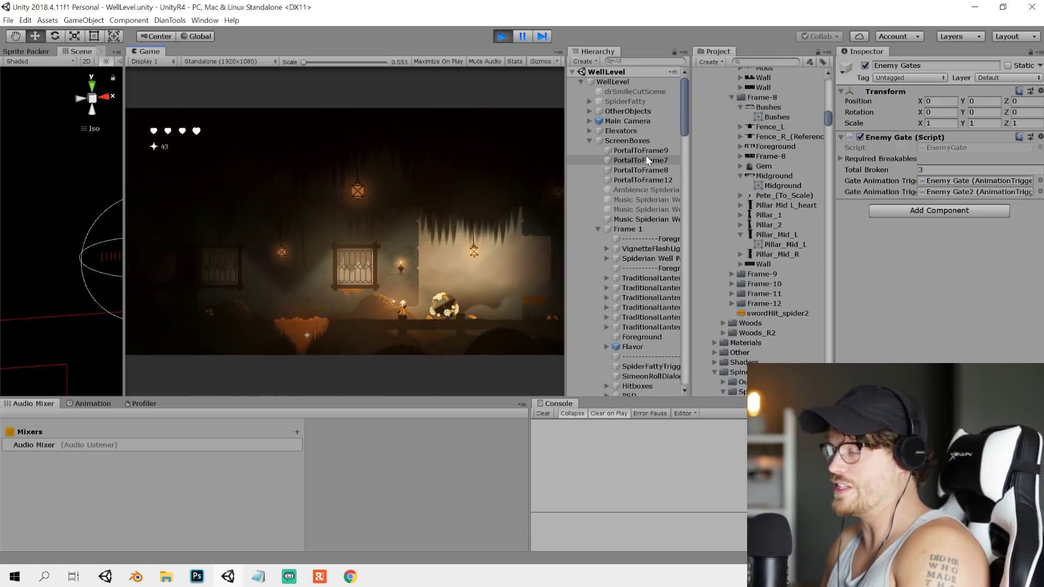
pyautogui.scroll(-10, 646, 158)
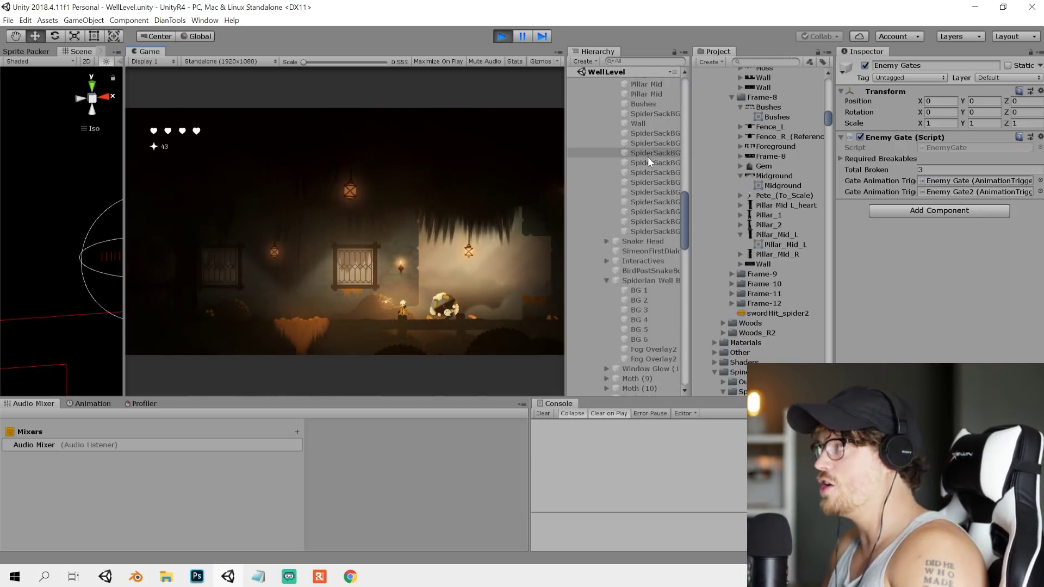
pyautogui.scroll(10, 649, 160)
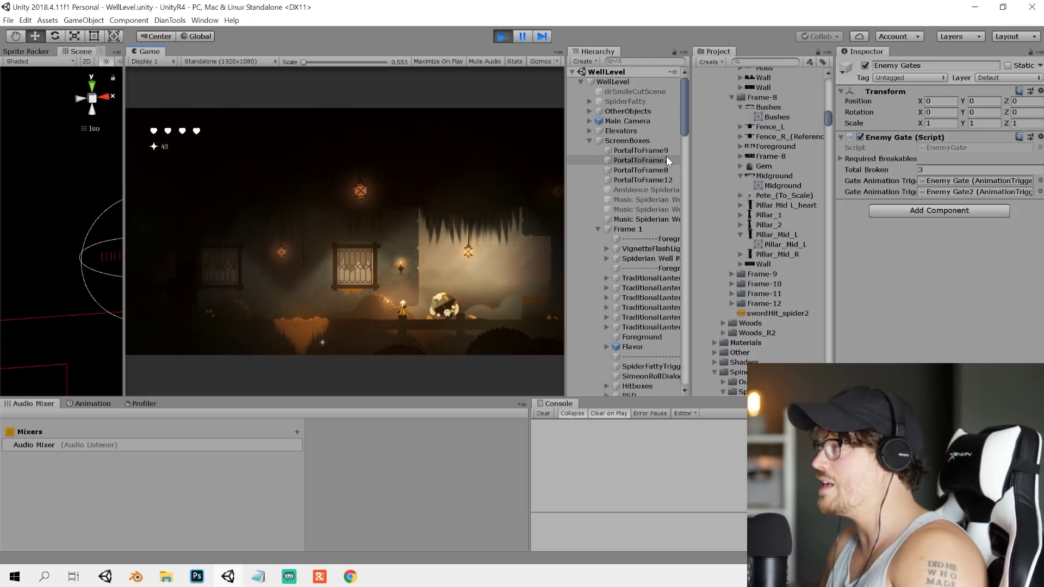
# - Collapse the Levels, Spine, Art and Scenes folders in the project assets
pyautogui.scroll(10, 776, 204)
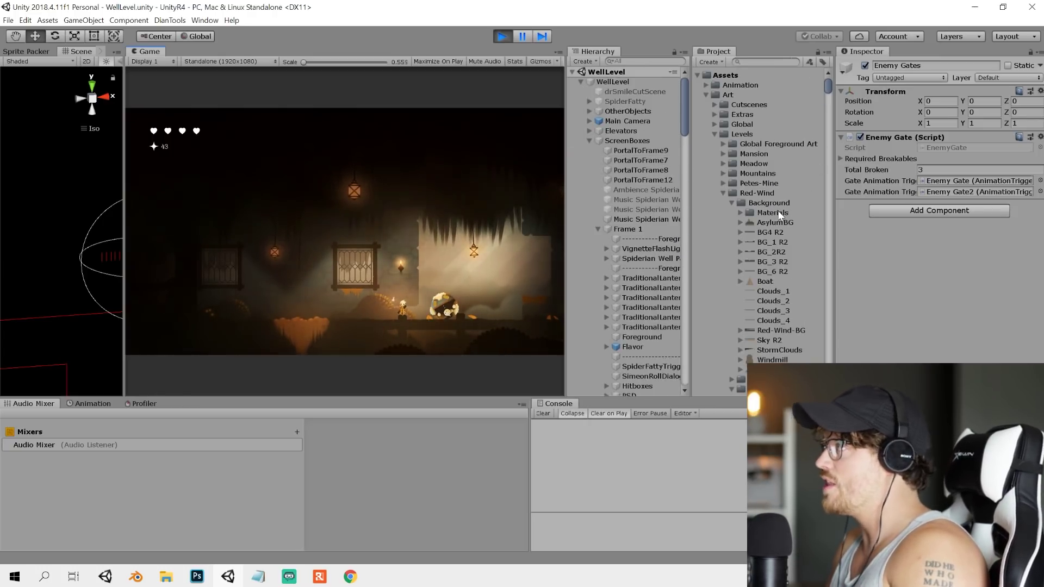
pyautogui.click(713, 133)
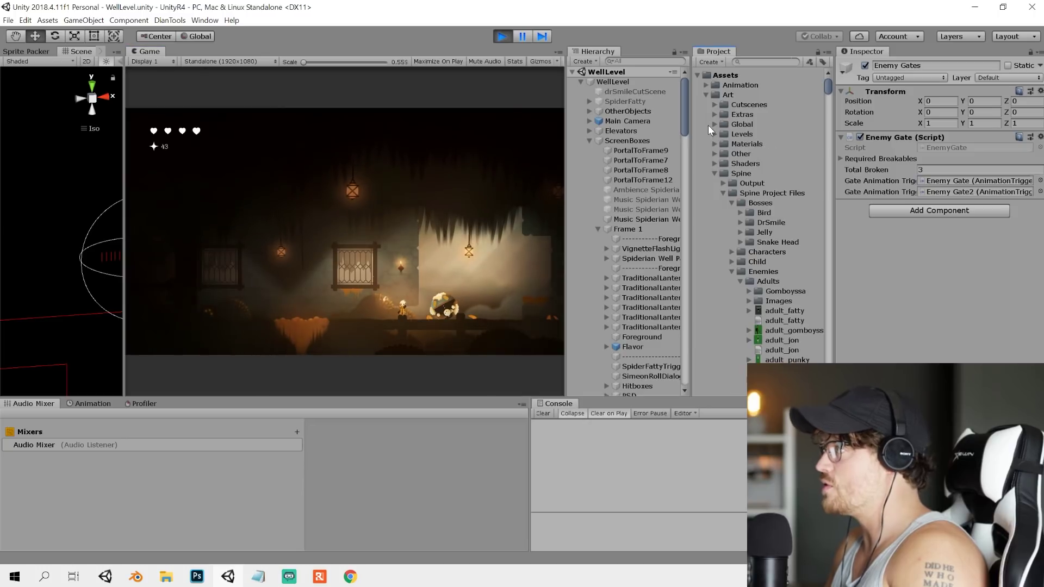
pyautogui.click(713, 173)
pyautogui.click(705, 95)
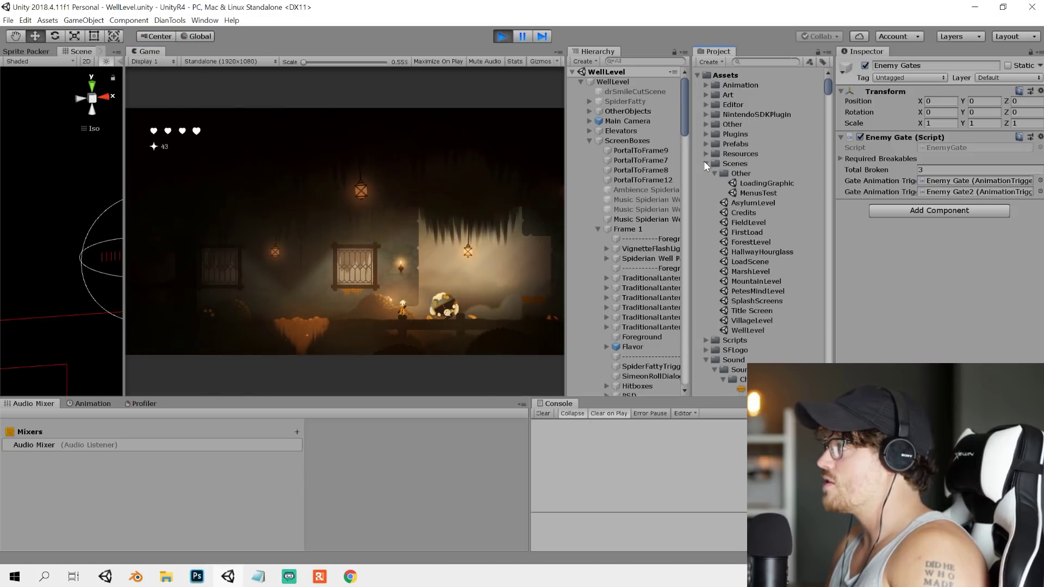
pyautogui.click(706, 163)
# - Expand the FX folder under Sound > Sounds to reach the scream clips in its Adults folder
pyautogui.scroll(-3, 760, 150)
pyautogui.click(723, 140)
pyautogui.click(721, 149)
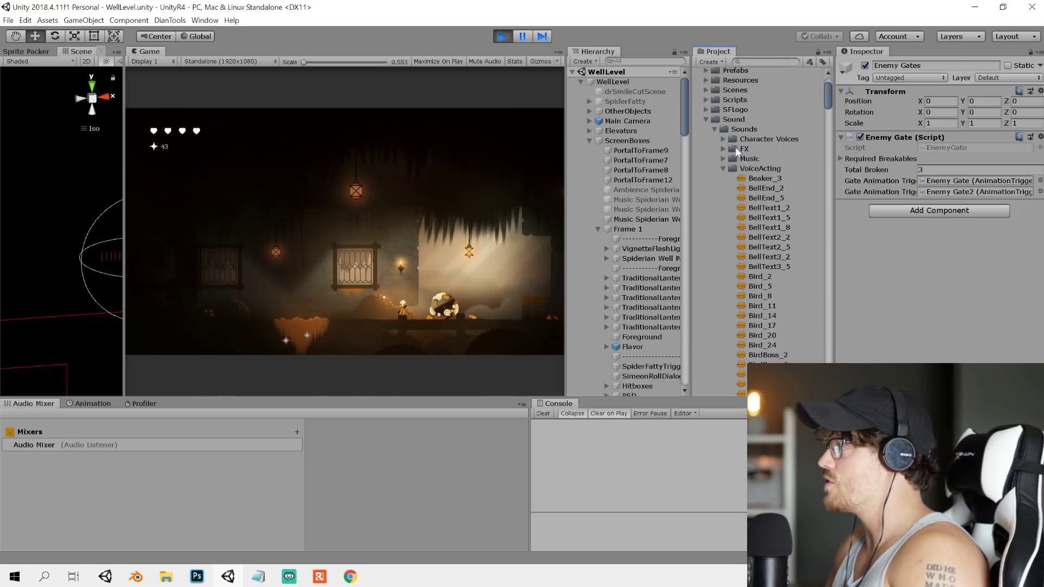
pyautogui.click(746, 148)
pyautogui.click(722, 149)
pyautogui.scroll(-5, 763, 167)
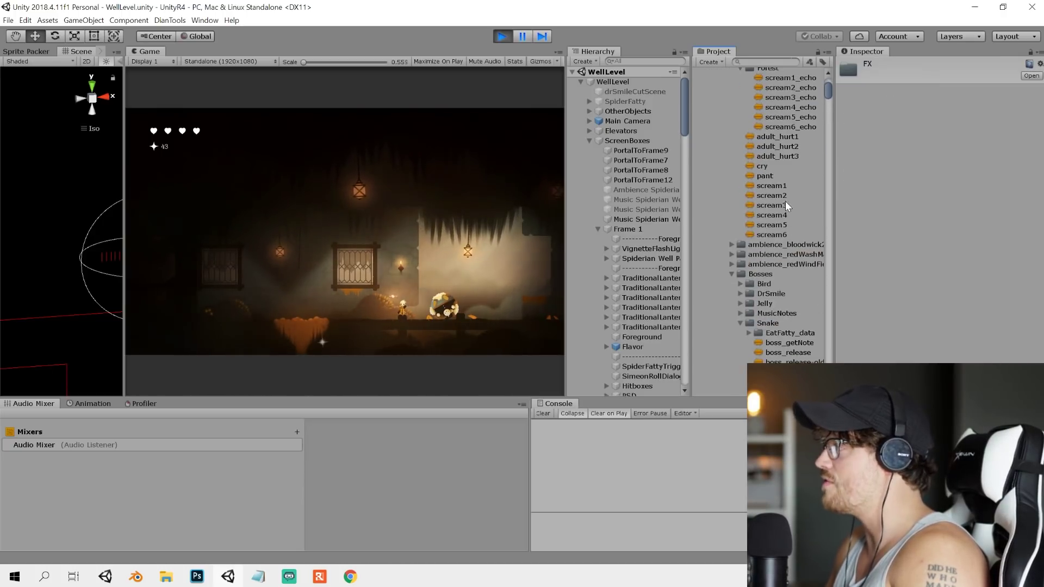
# - Preview the scream3, scream1 and scream6 audio clips from the Adults sound folder
pyautogui.click(786, 204)
pyautogui.click(1036, 275)
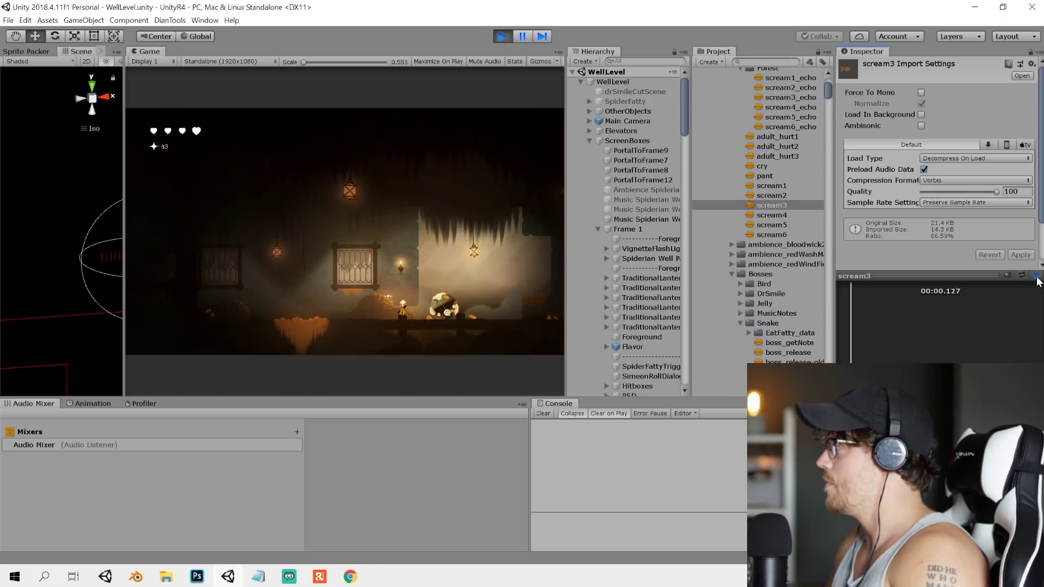
pyautogui.click(778, 181)
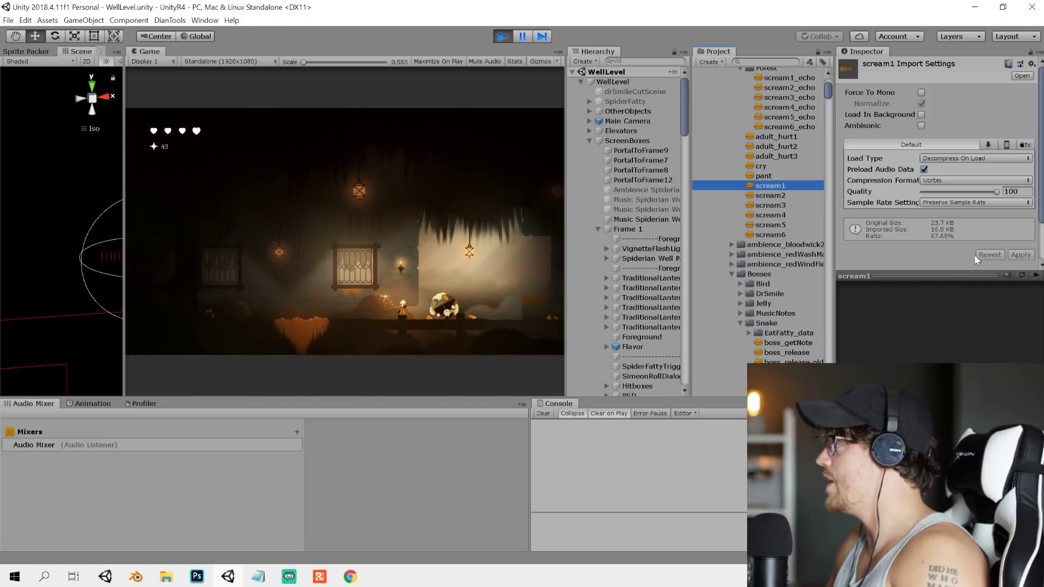
pyautogui.click(778, 236)
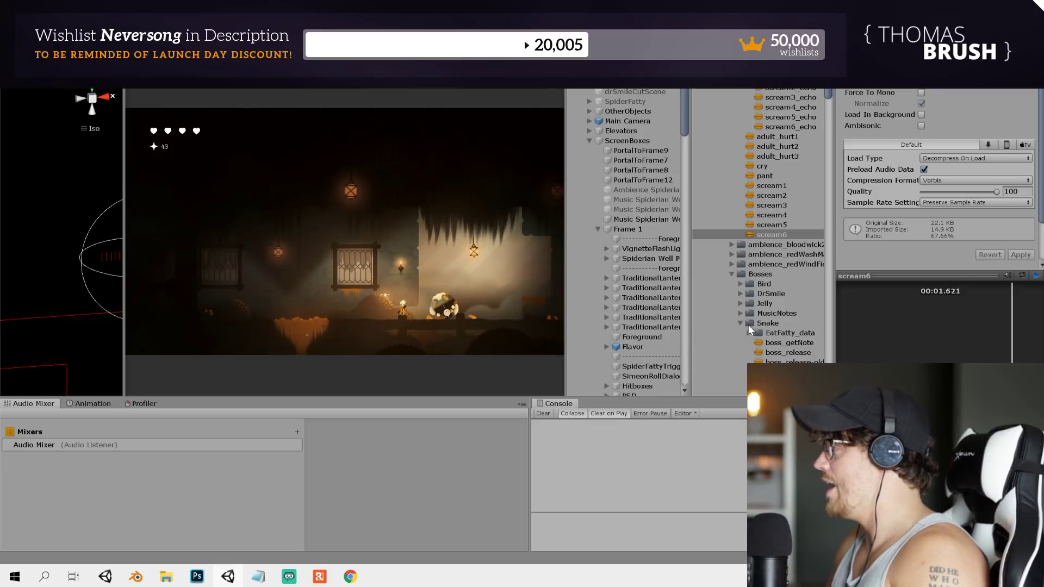
# - Collapse the Snake, Bosses, FinalEnemySounds and Adults folders inside the FX sound folder
pyautogui.click(741, 323)
pyautogui.click(732, 273)
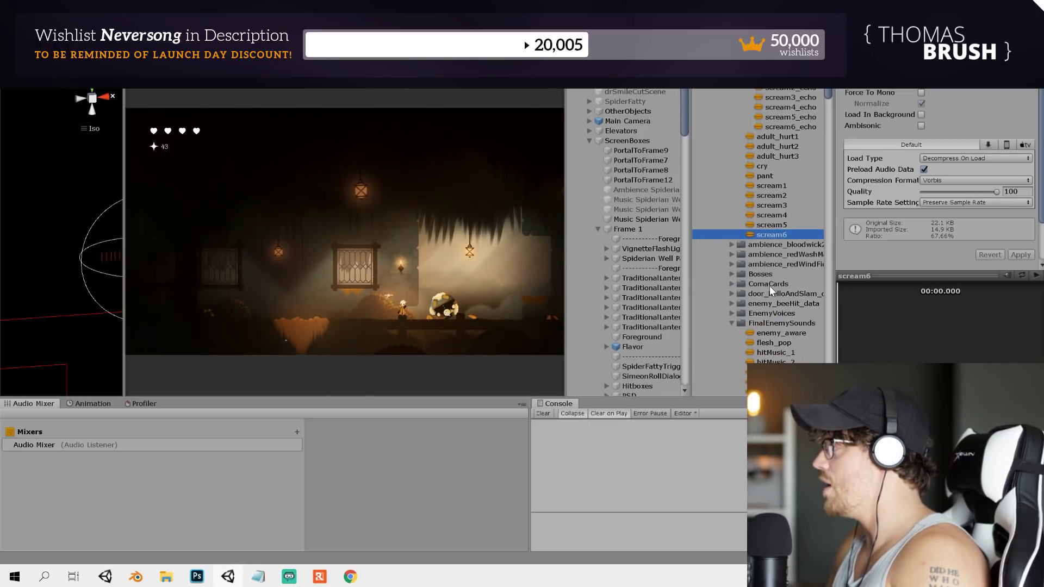
pyautogui.click(756, 284)
pyautogui.scroll(-3, 752, 310)
pyautogui.click(790, 211)
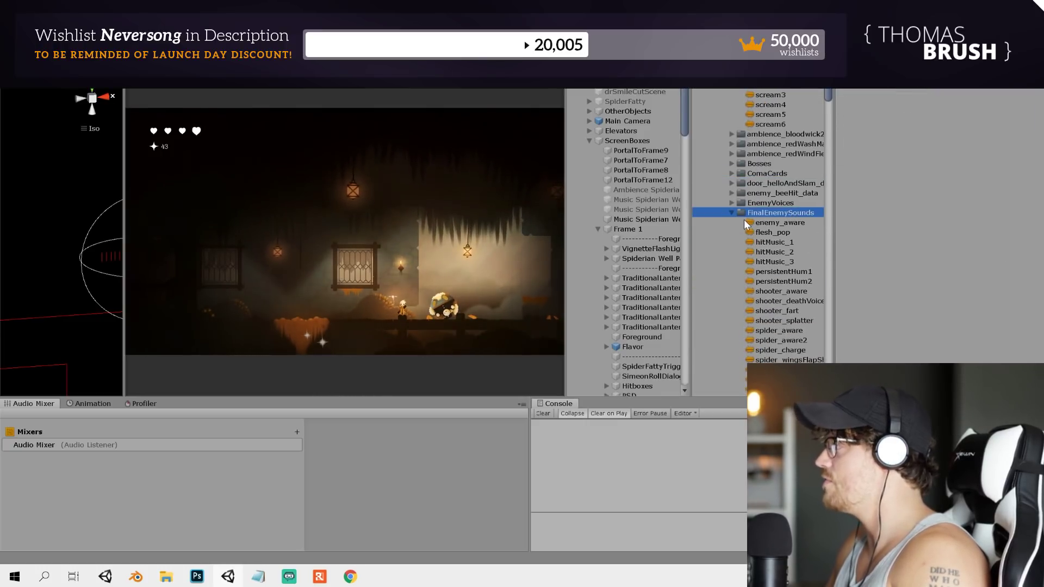
pyautogui.click(731, 213)
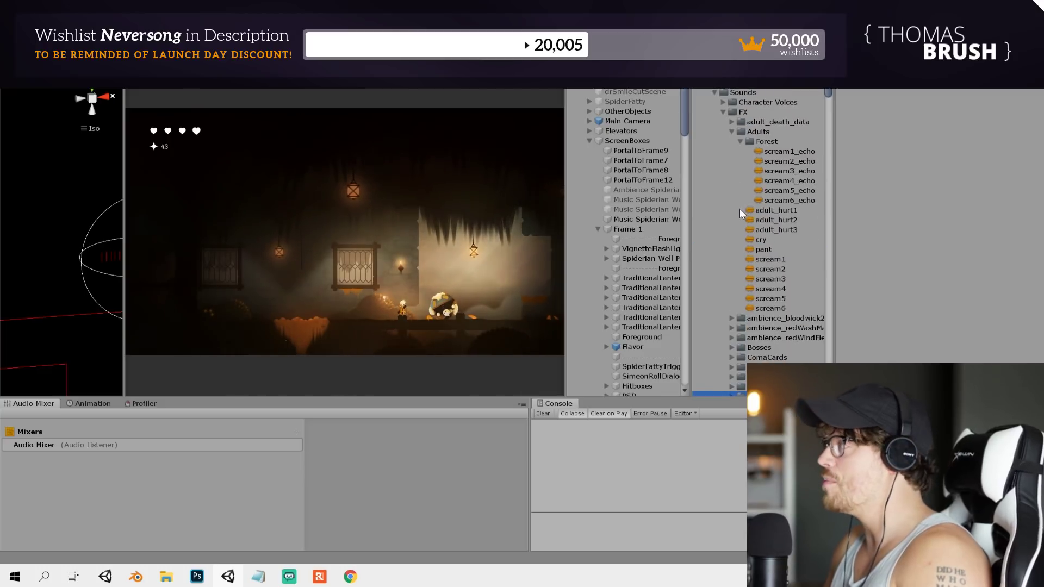
pyautogui.scroll(6, 738, 202)
pyautogui.click(731, 168)
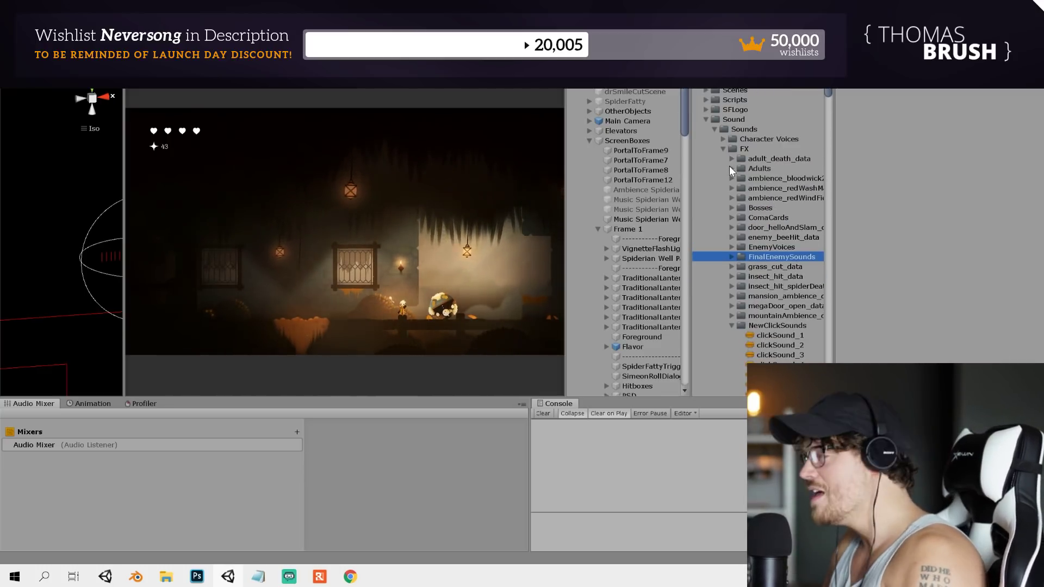
# - Browse the VoiceActing clips, preview Gomboyssa_42 and Gomboyssa_46, select Gomboyssa_56, and look on through the Mailman clips
pyautogui.scroll(-15, 786, 292)
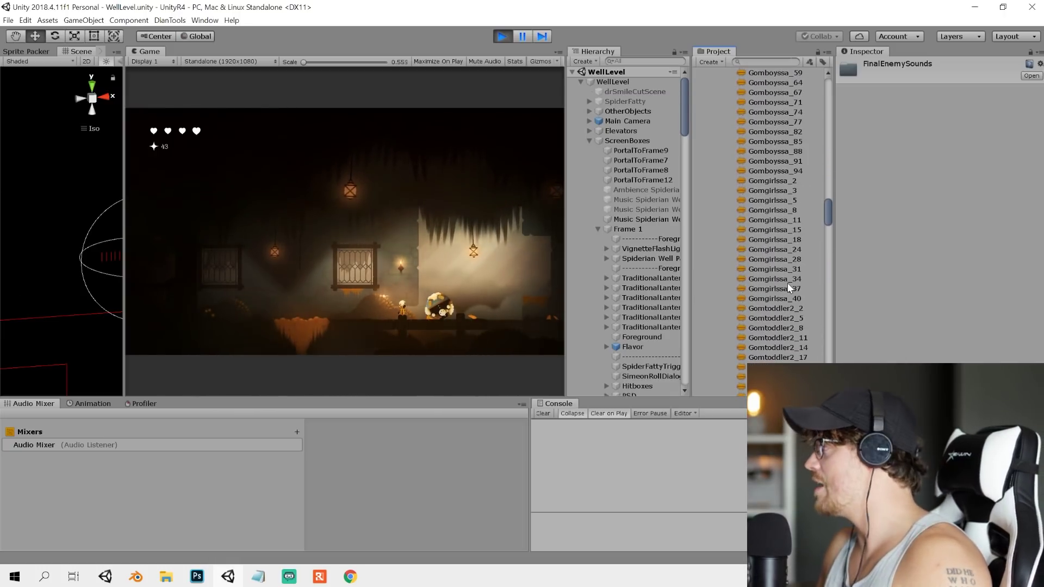
pyautogui.scroll(3, 752, 190)
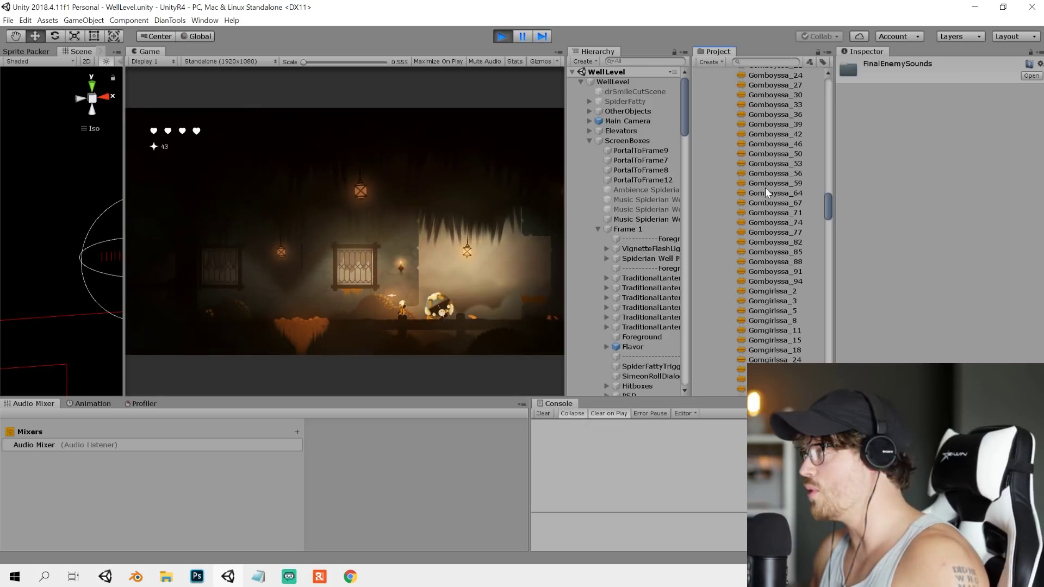
pyautogui.click(764, 132)
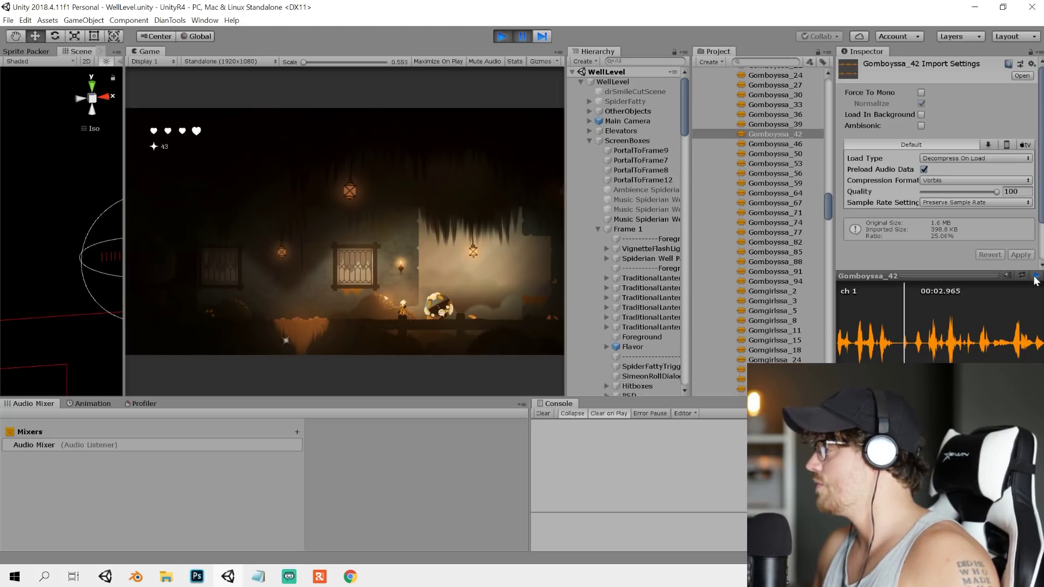
pyautogui.click(797, 144)
pyautogui.click(1034, 276)
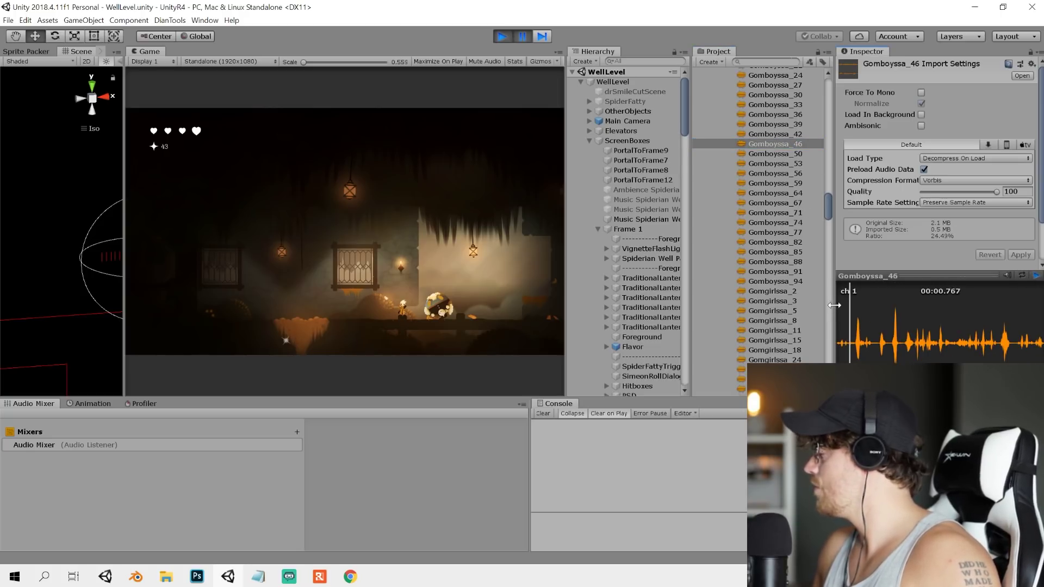
pyautogui.click(779, 172)
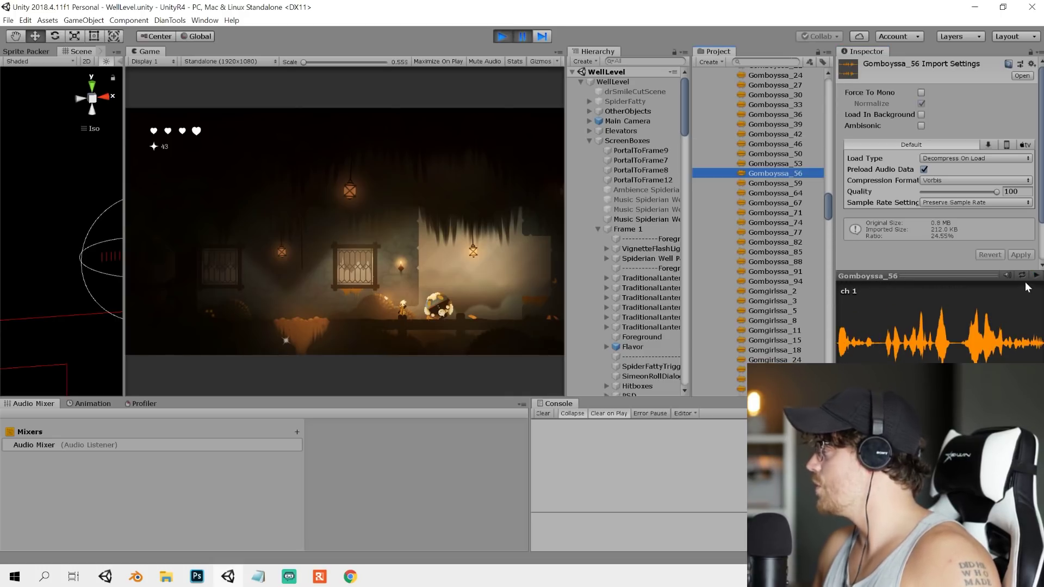
pyautogui.scroll(-10, 768, 256)
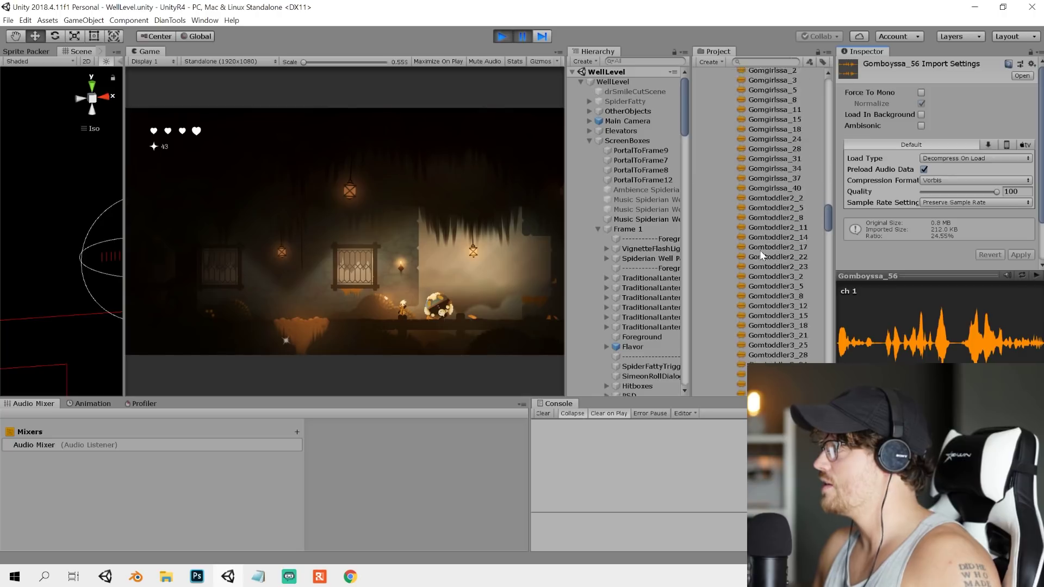
pyautogui.scroll(-10, 760, 251)
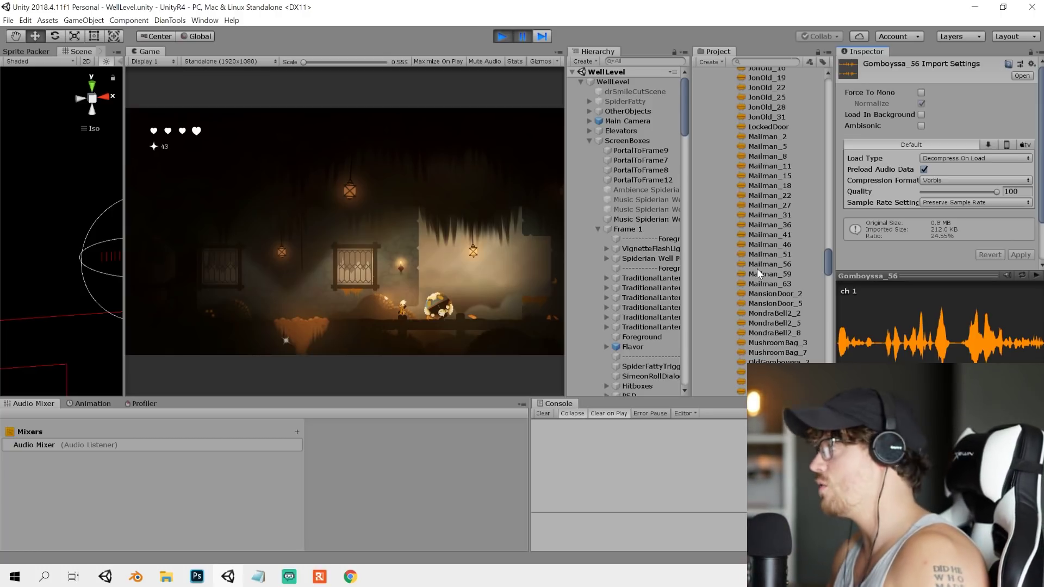
# - Resume the game, turn on Maximize On Play, and pause and resume again to enlarge the Game view
pyautogui.click(522, 39)
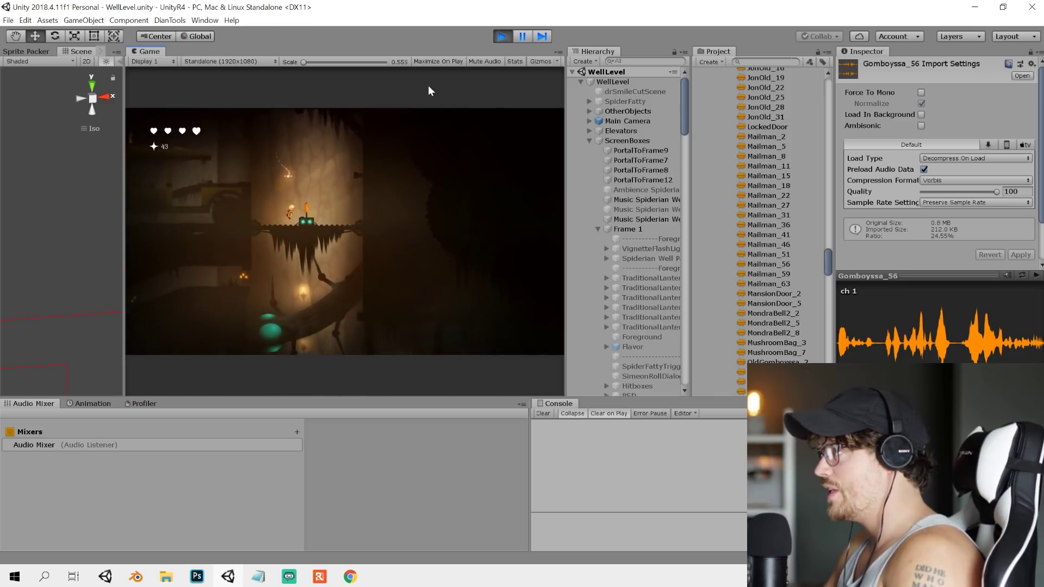
pyautogui.click(438, 62)
pyautogui.click(518, 36)
pyautogui.click(518, 37)
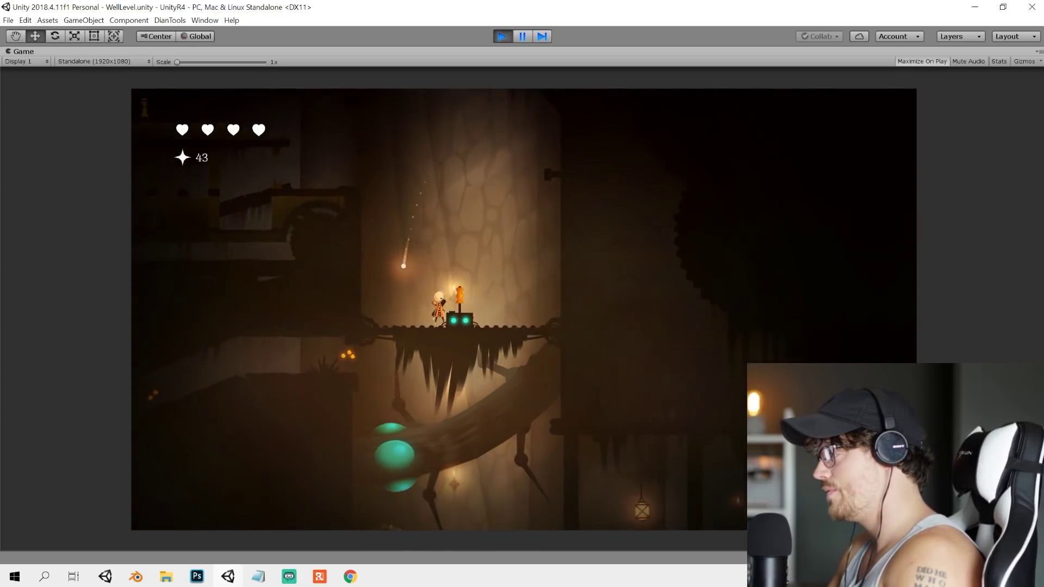
# - Take the character to Gomtoddler on the school bus roof, start talking, and answer "Yes!" to whether he has been seen around
pyautogui.press('a')
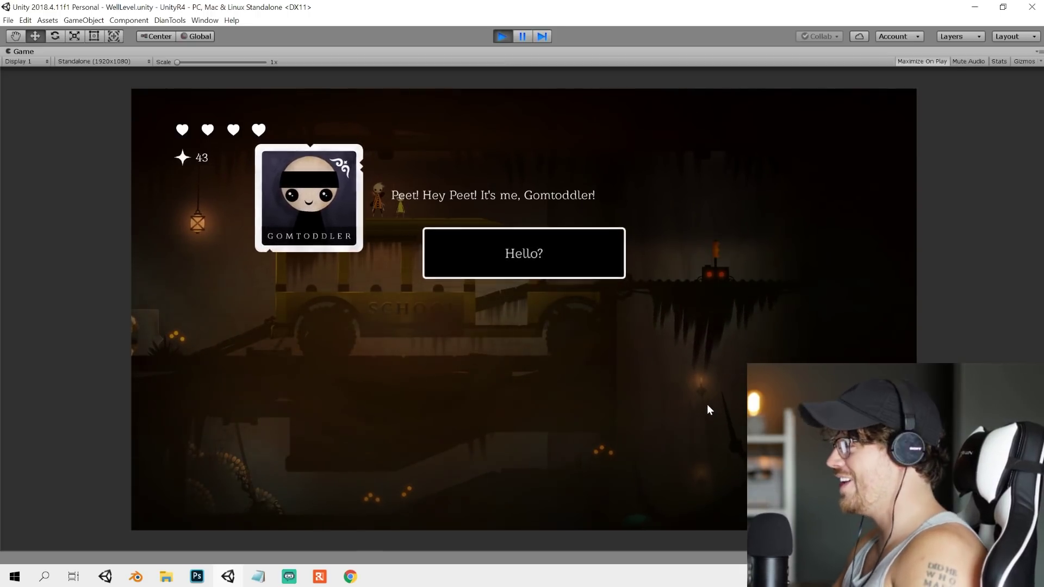
pyautogui.press('space')
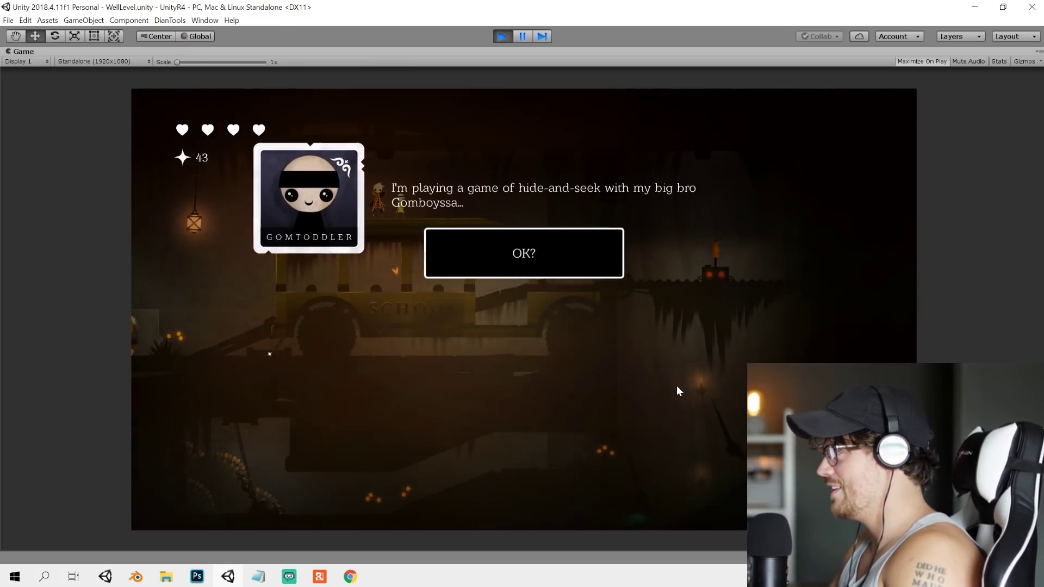
pyautogui.press('space')
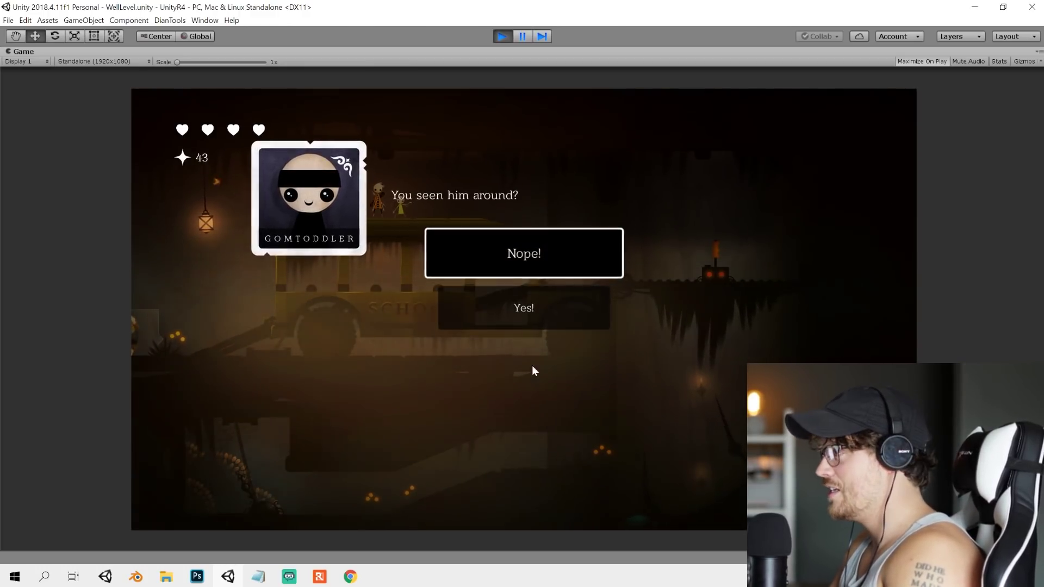
pyautogui.press('Down')
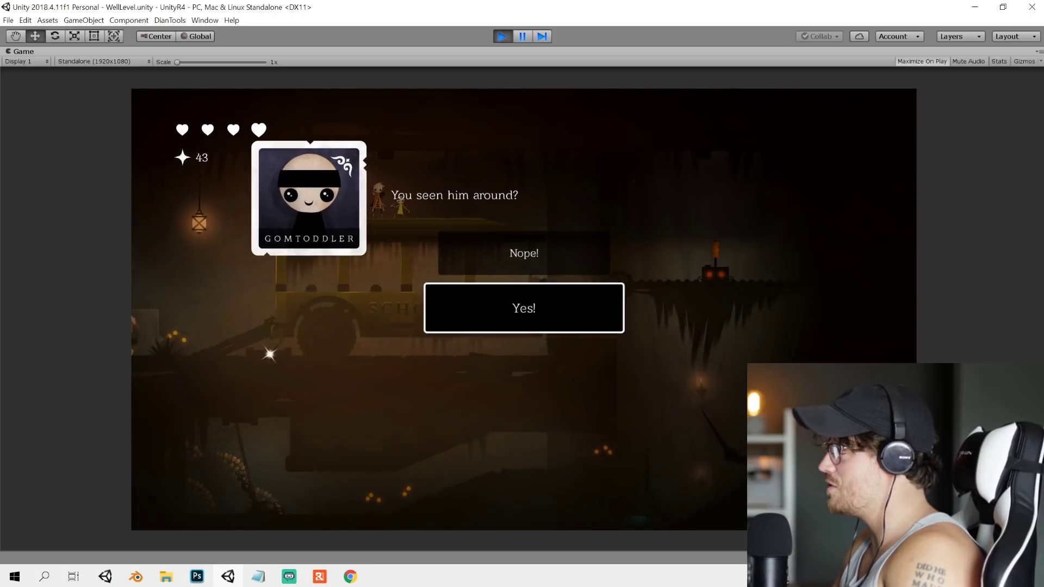
pyautogui.press('space')
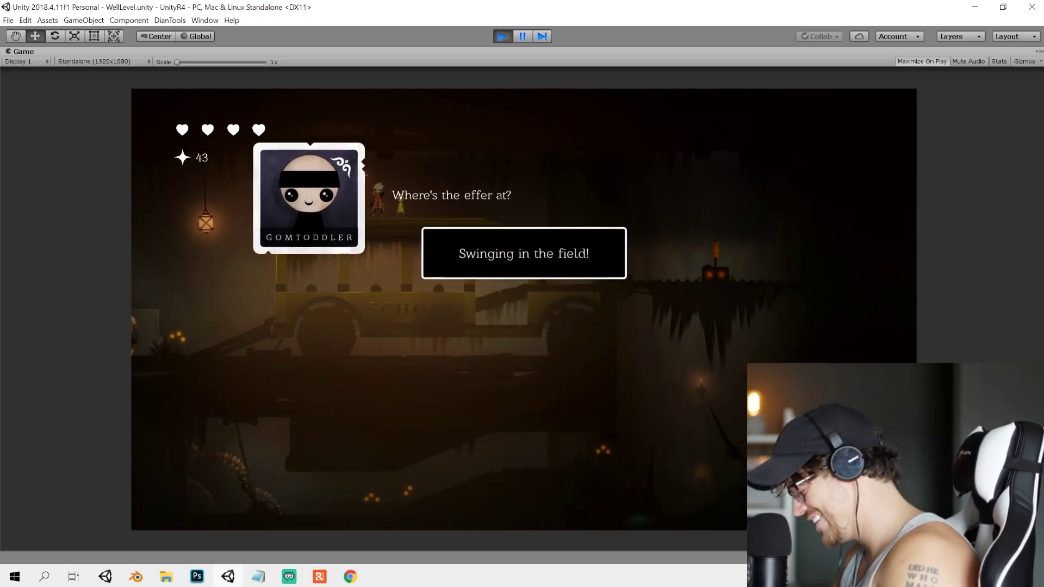
# - Finish the conversation with "Swinging in the field!" and "Yep!" to the upward swing question, and take the character down off the bus
pyautogui.press('space')
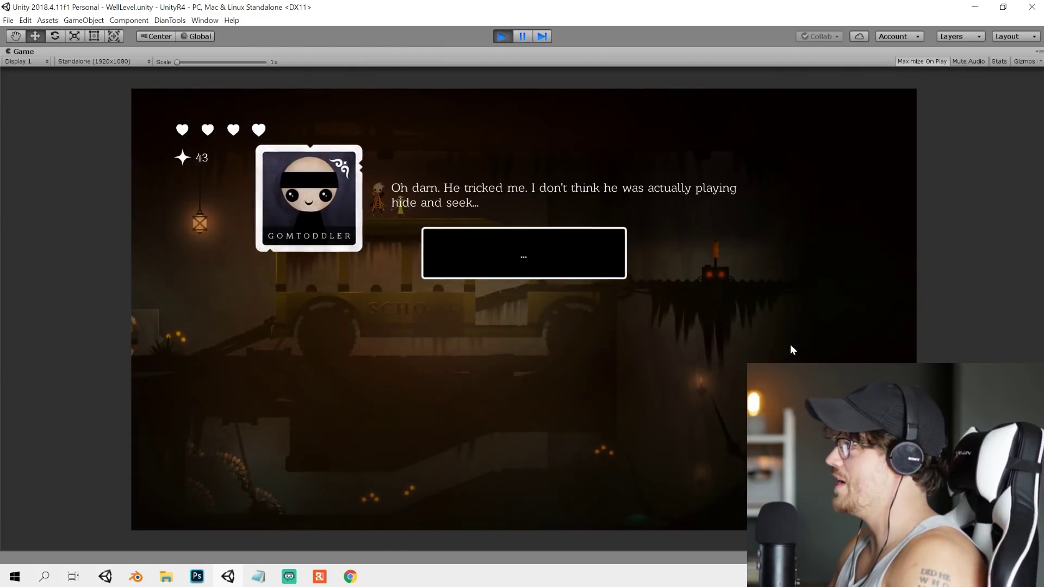
pyautogui.press('space')
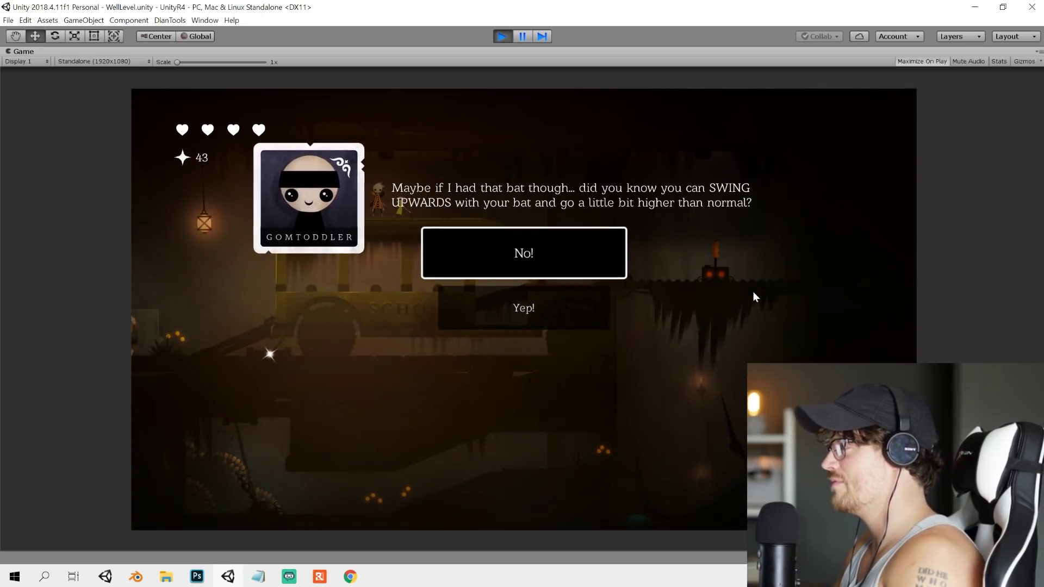
pyautogui.press('Down')
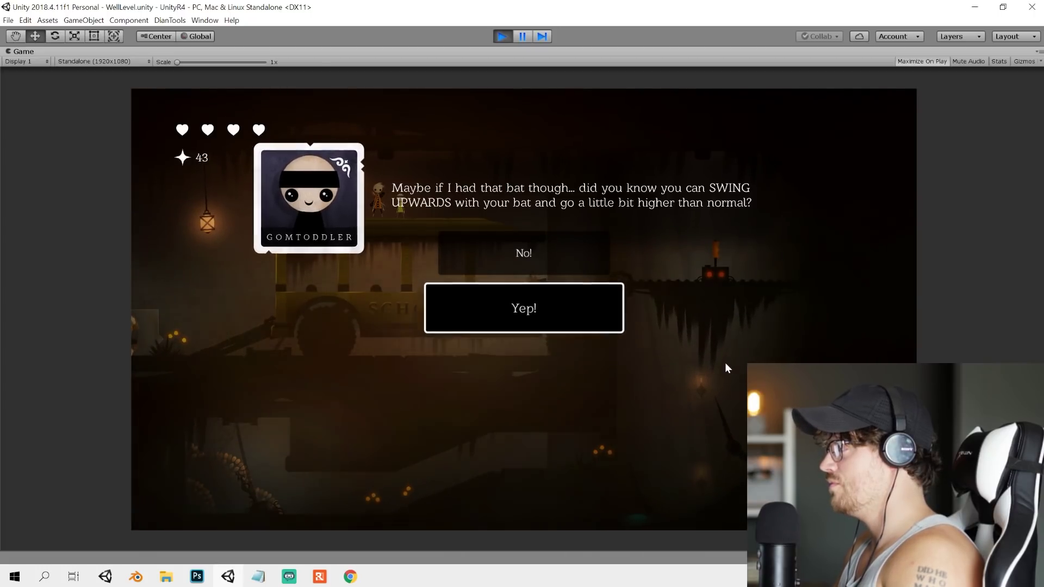
pyautogui.press('Return')
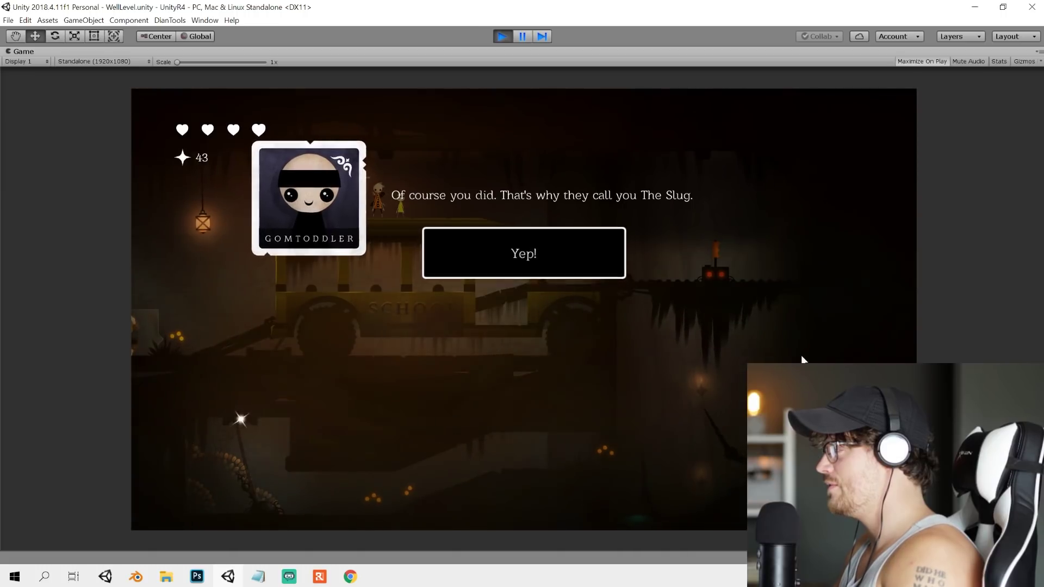
pyautogui.press('Return')
pyautogui.press('Left')
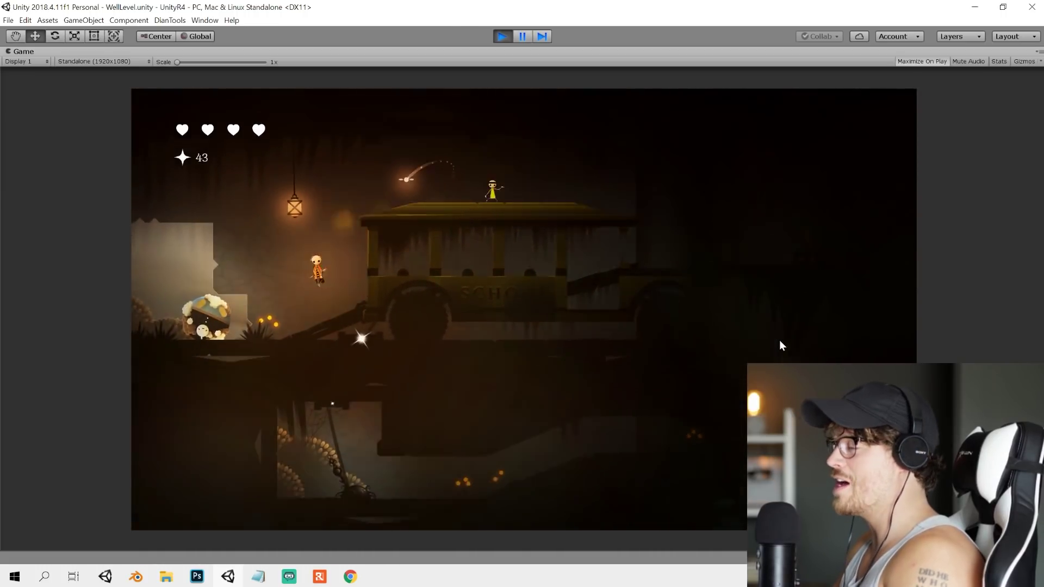
pyautogui.press('Left')
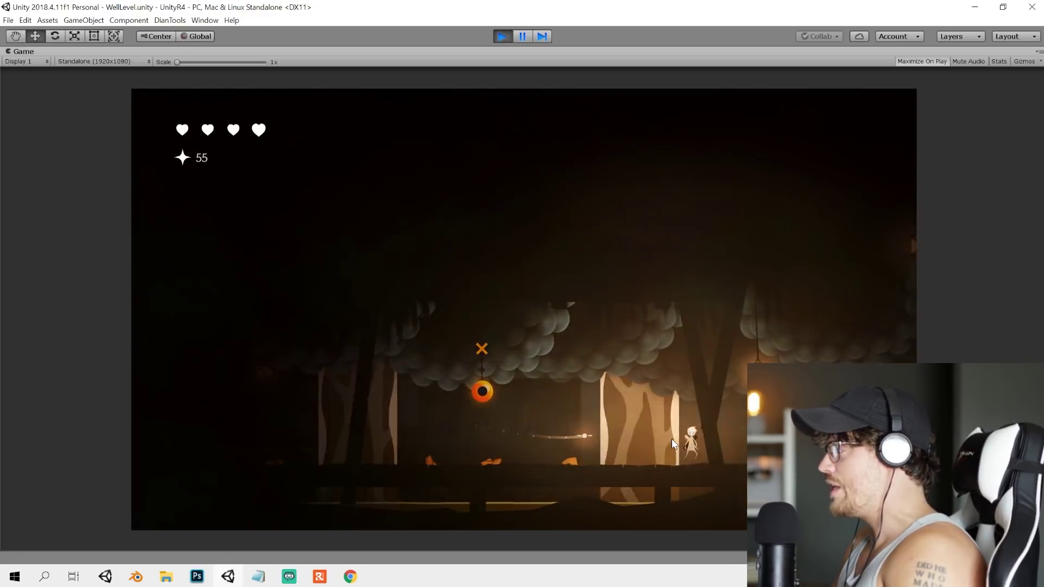
# - Walk to the round creature below the barred window and push it back through the forest past the hanging orange ring
pyautogui.press('a')
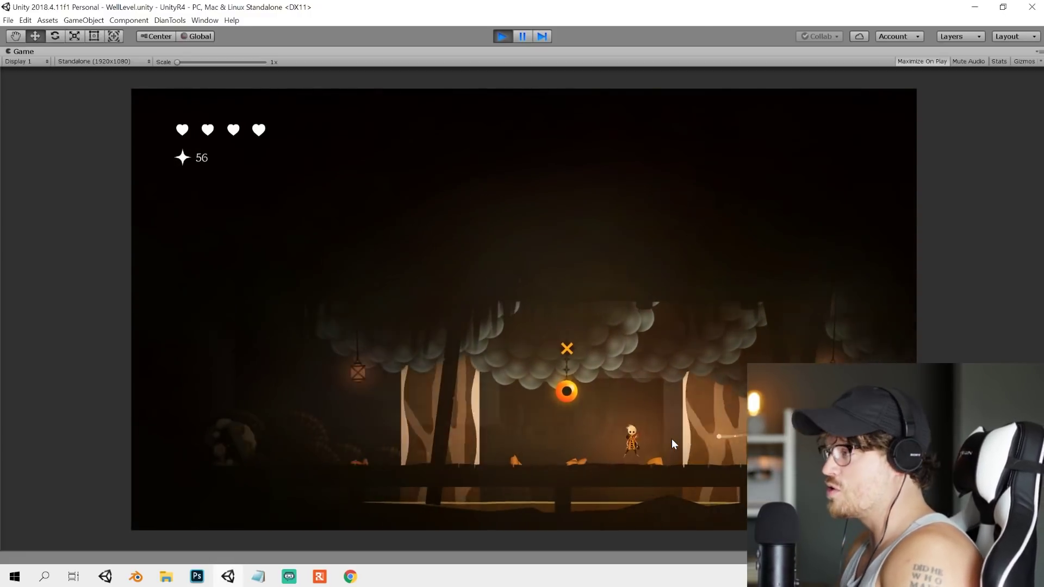
pyautogui.press('Left')
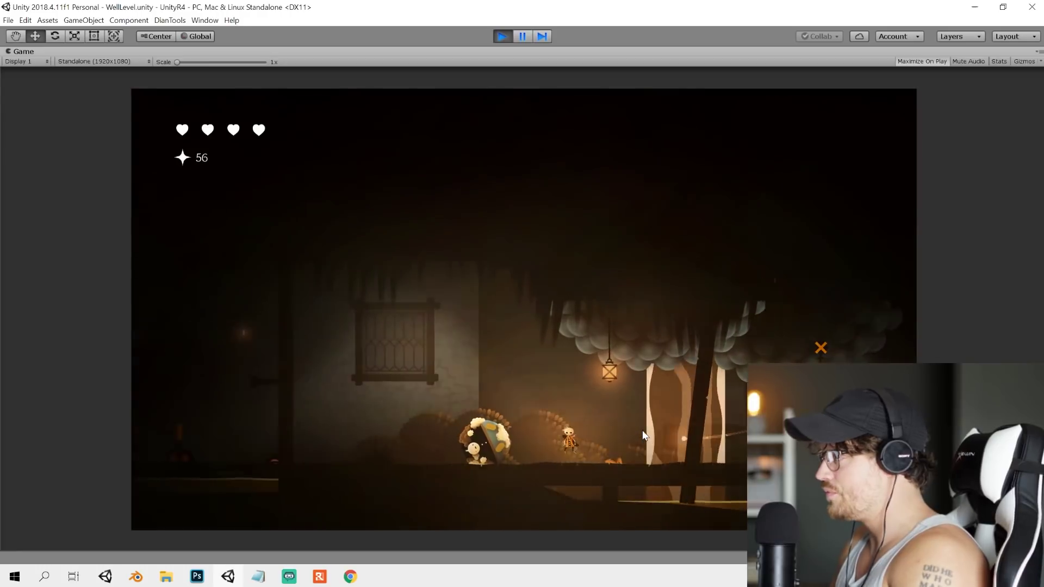
pyautogui.press('d')
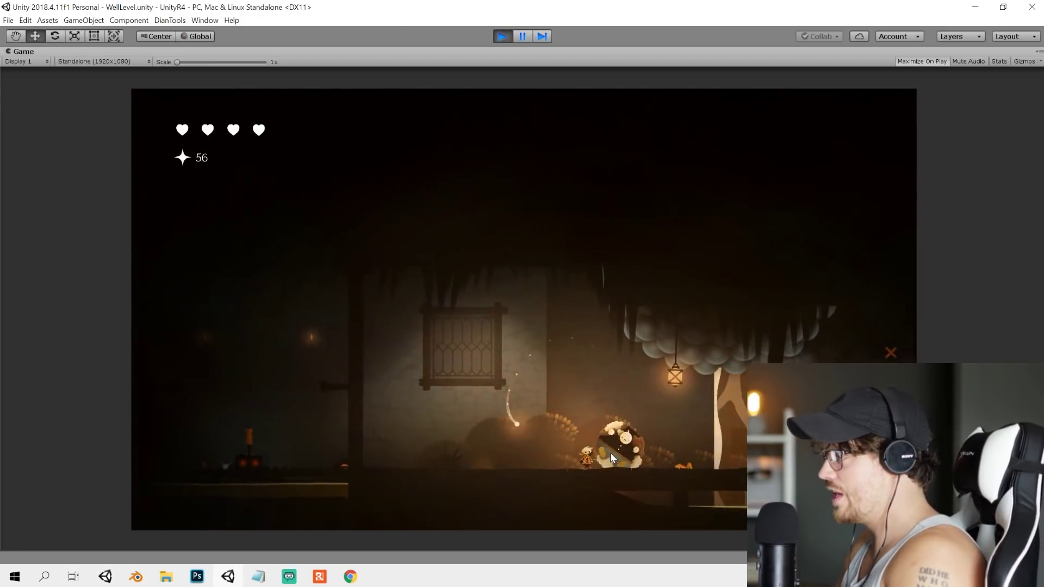
pyautogui.press('Right')
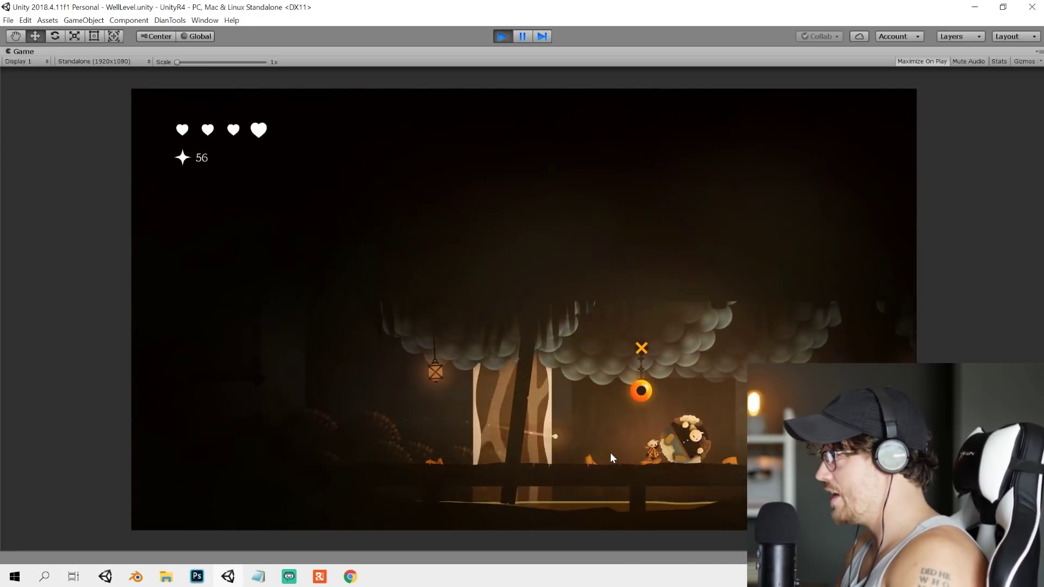
pyautogui.press('Right')
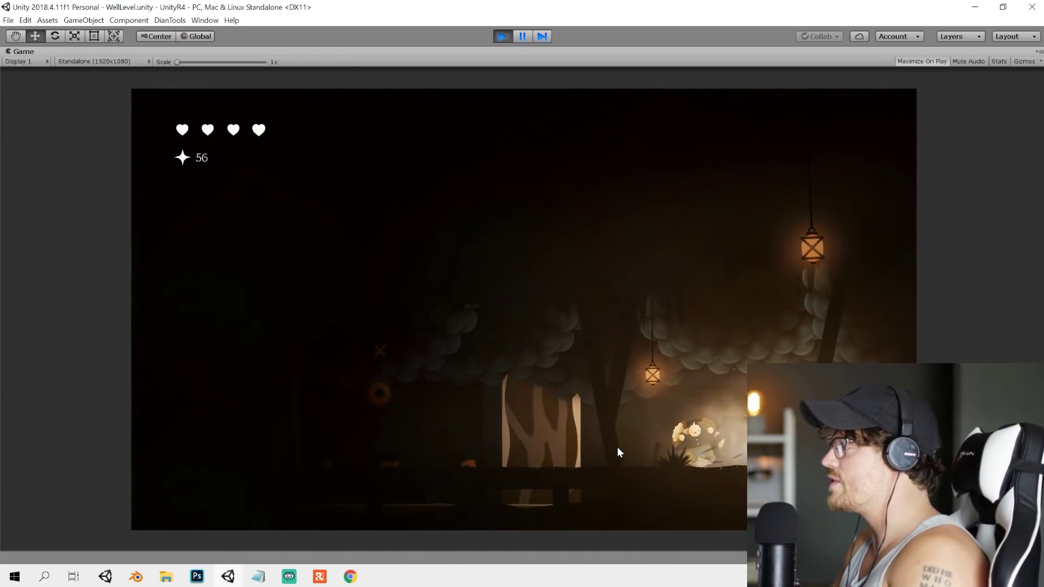
# - Push the round creature down the slope onto the chained lever platform at the Nest
pyautogui.press('space')
pyautogui.press('Left')
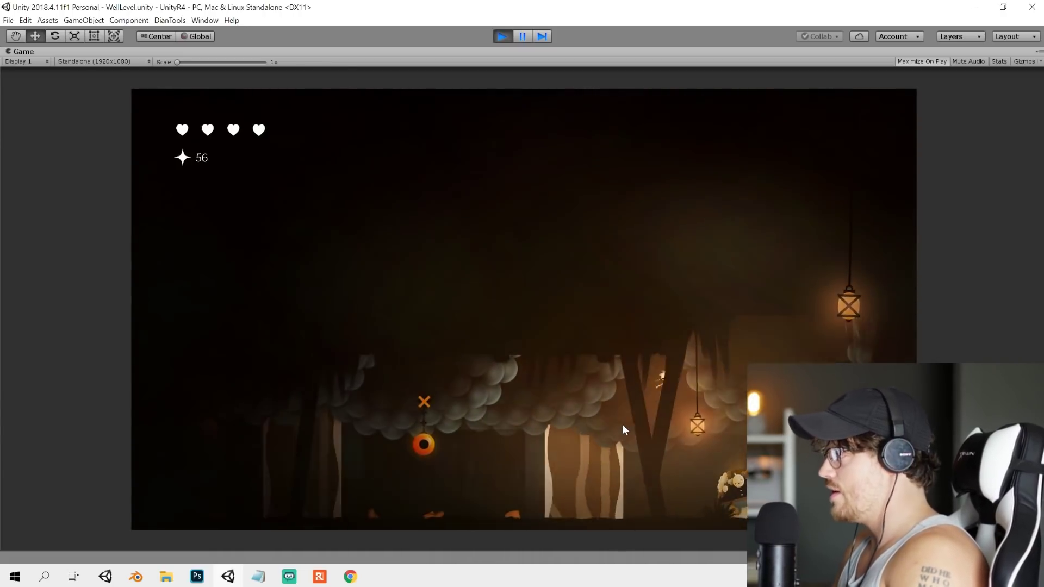
pyautogui.press('Right')
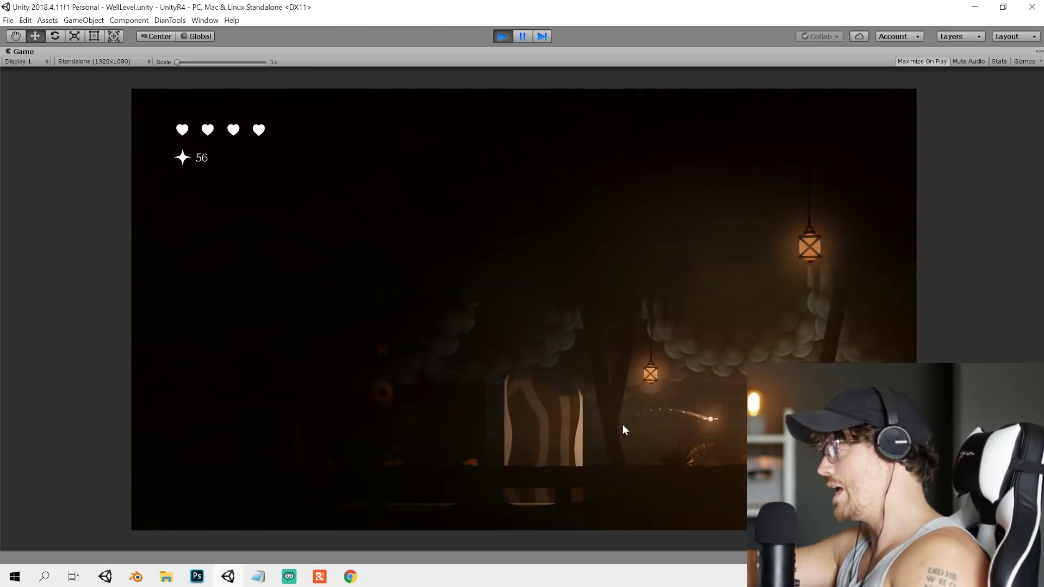
pyautogui.press('Right')
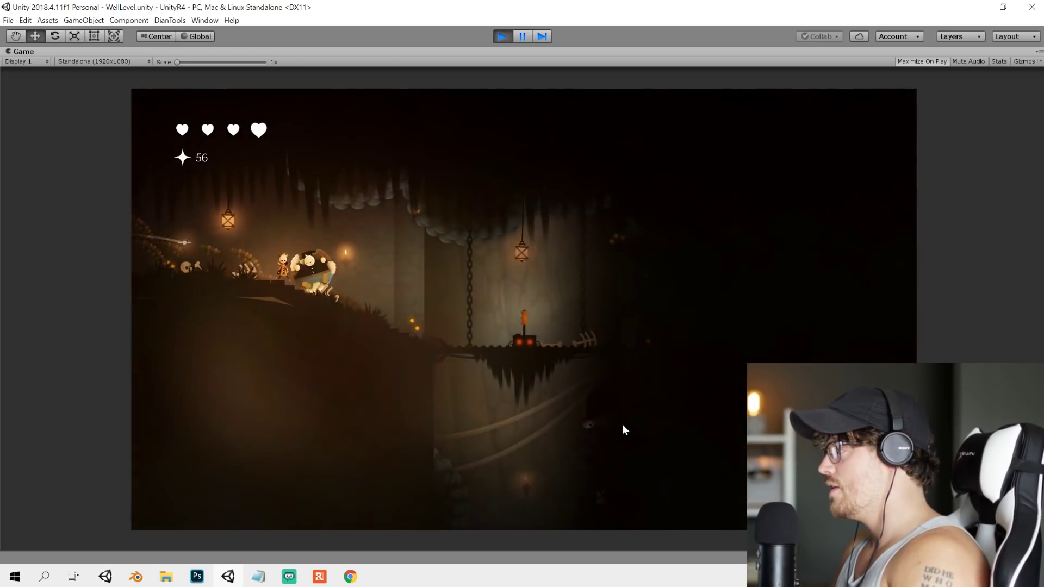
pyautogui.press('Right')
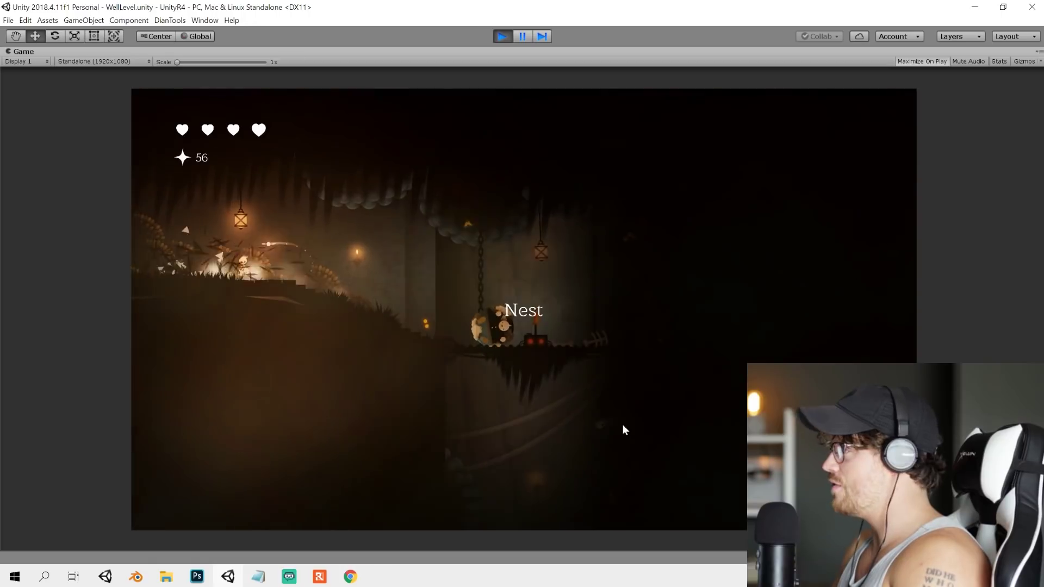
pyautogui.press('Right')
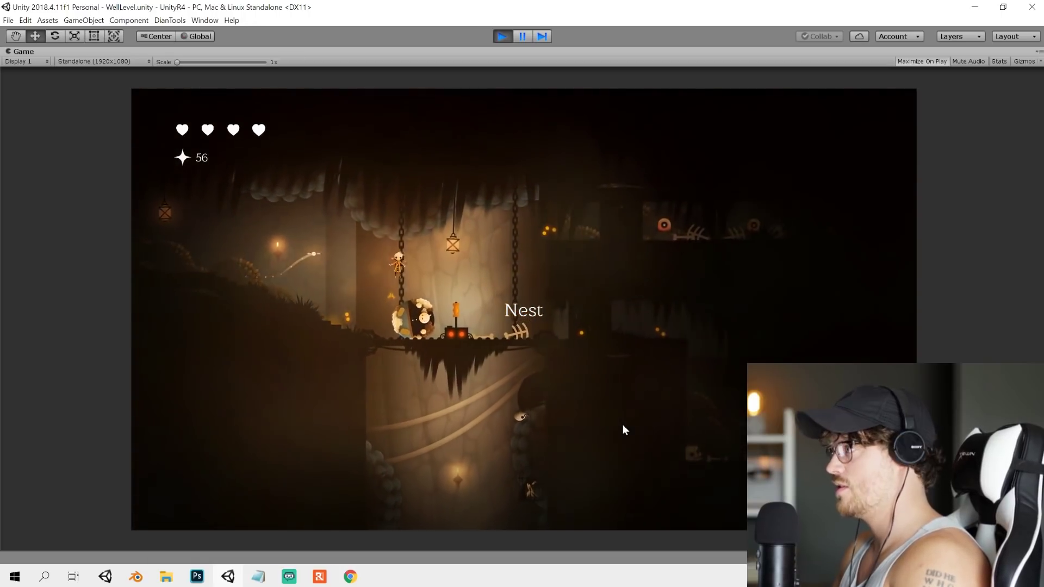
# - Ride the lever platform with the creature down and back up, and walk off into the bone-littered tunnel
pyautogui.press('Left')
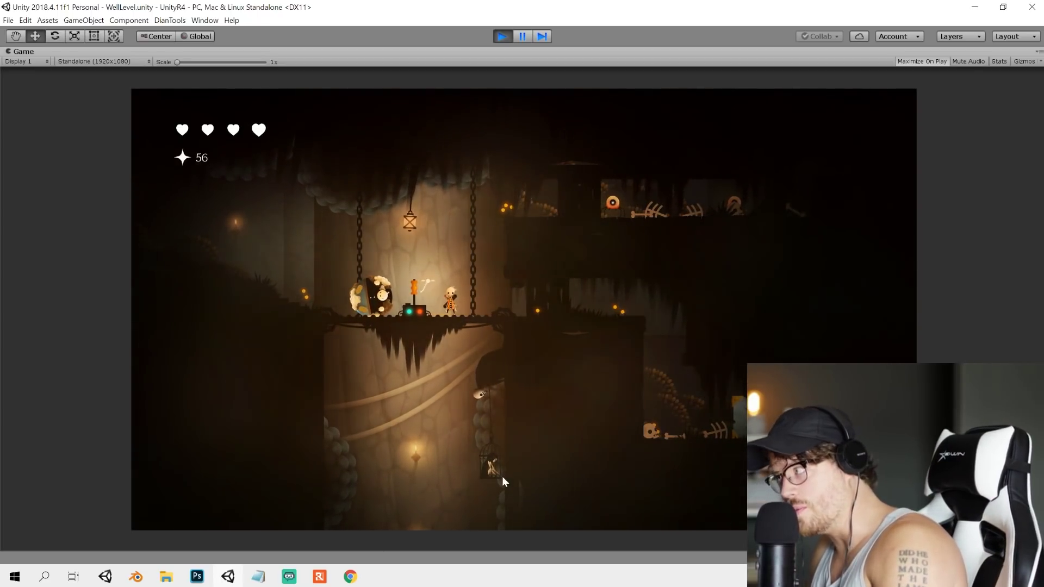
pyautogui.press('space')
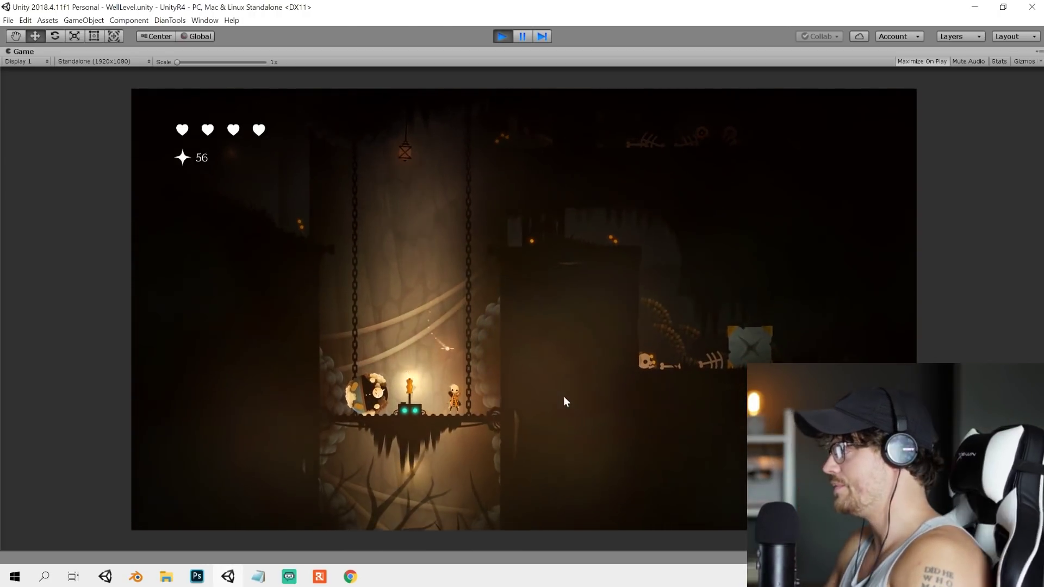
pyautogui.press('d')
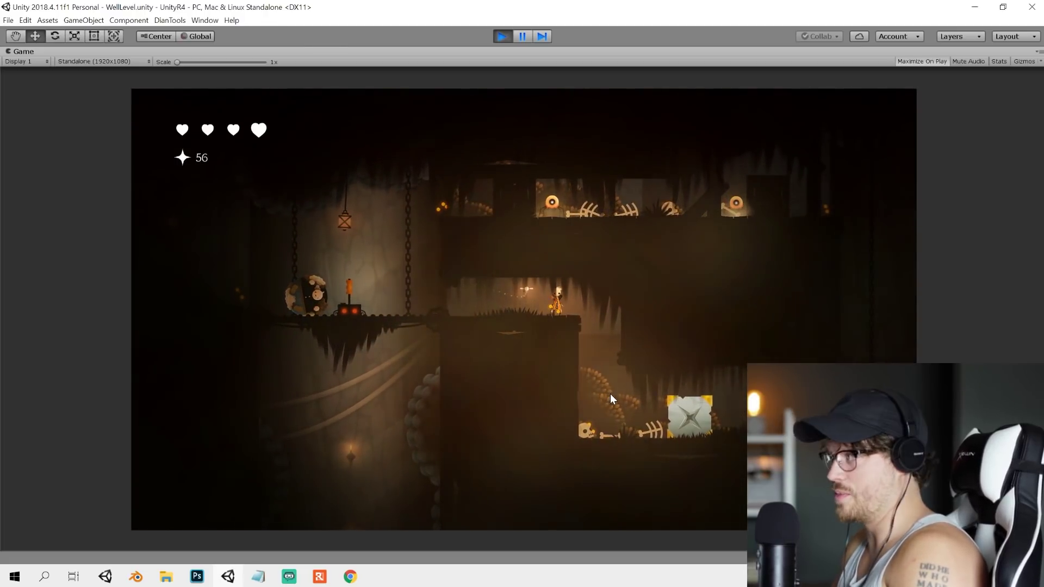
# - Move the character across the star block in the lower cavern and back to the skull beside the wall
pyautogui.press('d')
pyautogui.press('d')
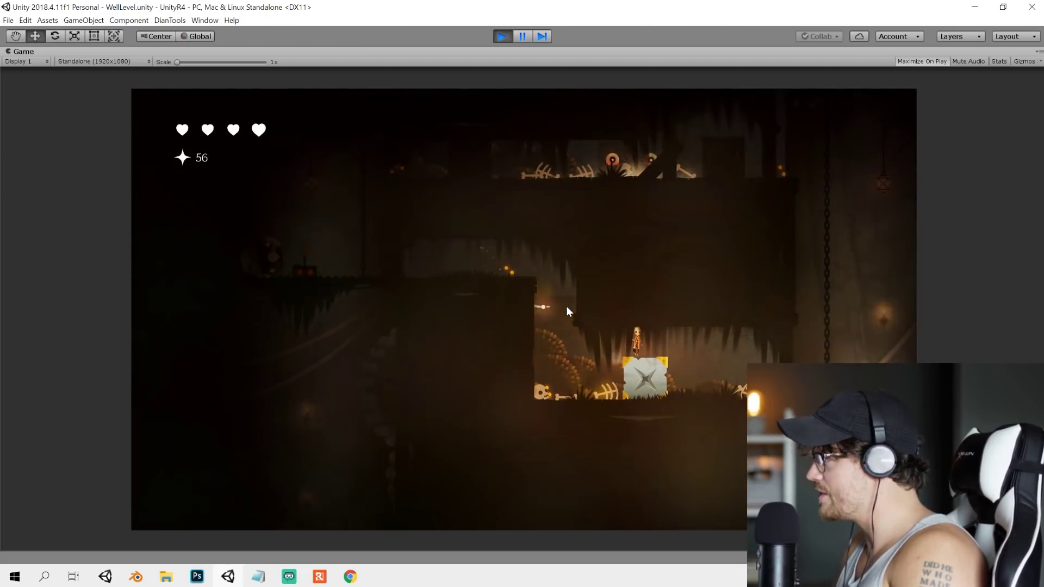
pyautogui.press('a')
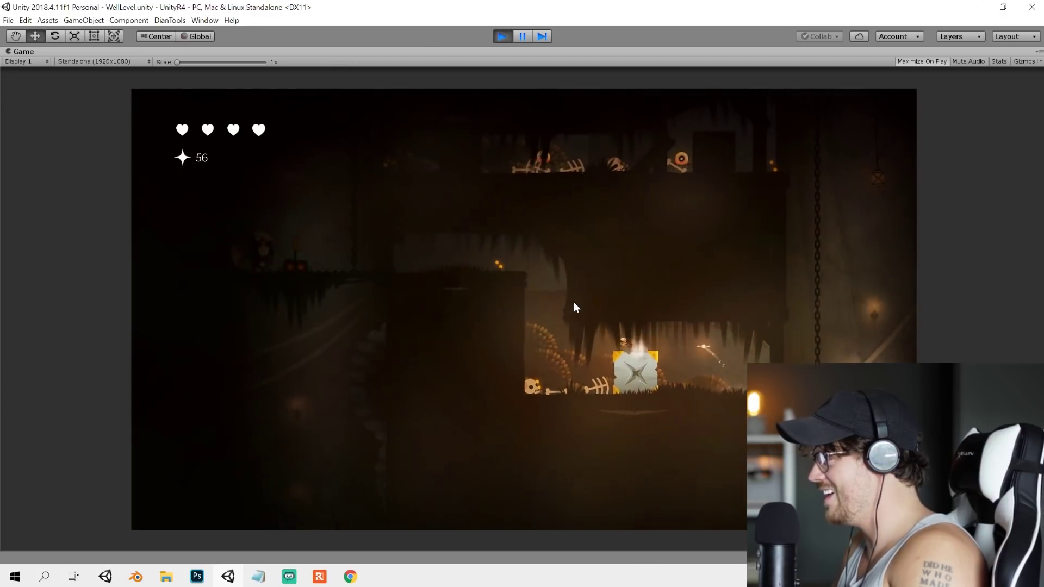
pyautogui.press('a')
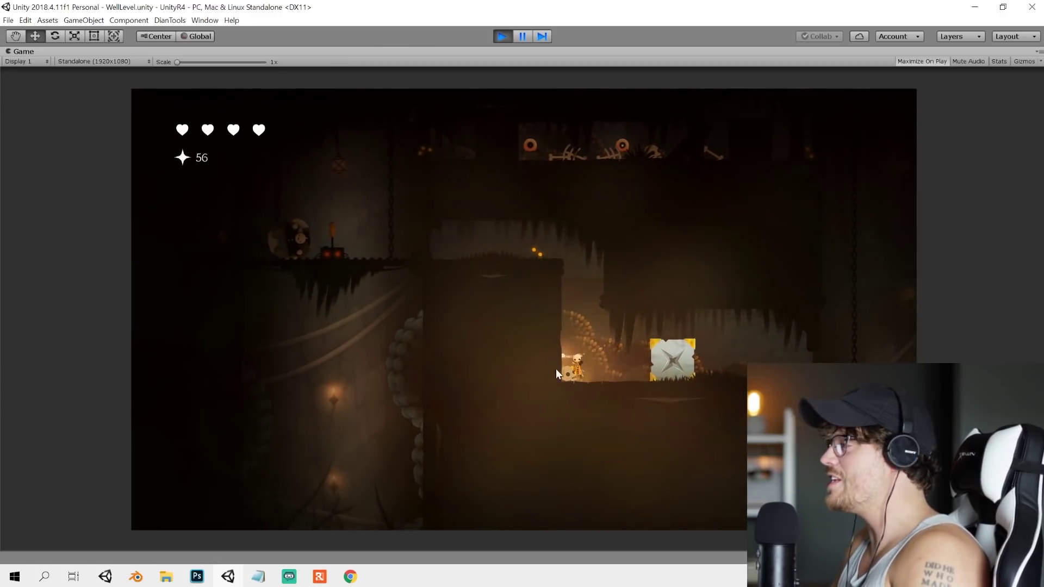
pyautogui.press('d')
pyautogui.press('a')
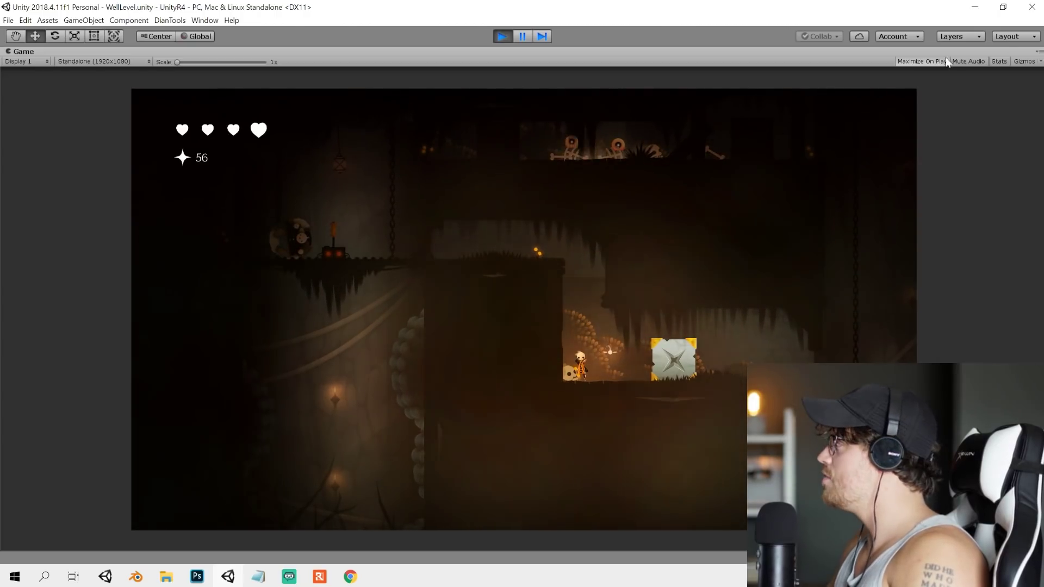
# - Pause the game and widen the Scene view beside the Game view to show the level's frame outlines
pyautogui.click(523, 37)
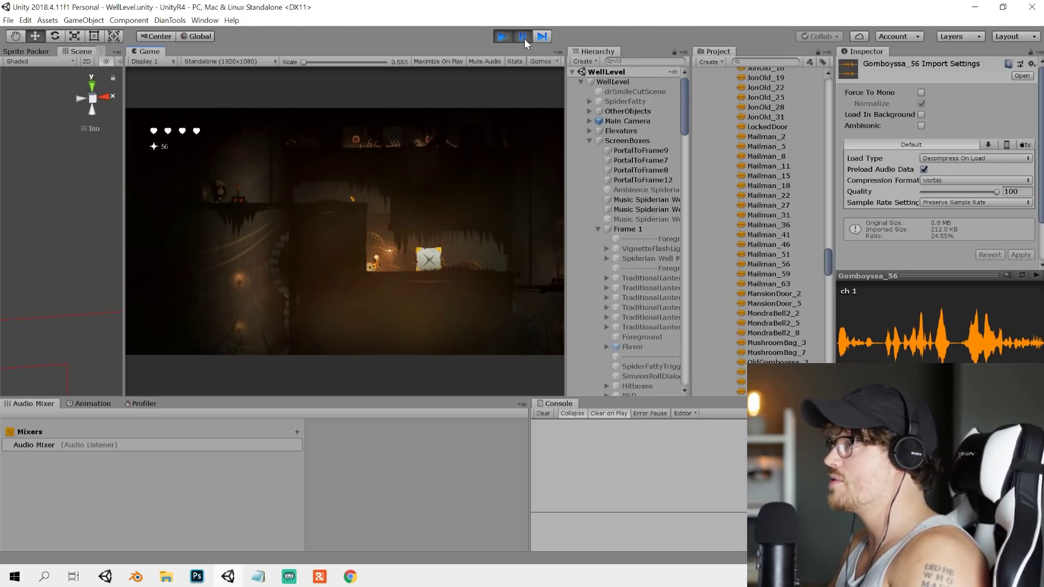
pyautogui.moveTo(126, 165); pyautogui.dragTo(412, 169)
pyautogui.scroll(-5, 246, 226)
pyautogui.moveTo(293, 202); pyautogui.dragTo(98, 218, button='middle')
pyautogui.scroll(-15, 282, 207)
pyautogui.scroll(-2, 281, 206)
pyautogui.moveTo(280, 206); pyautogui.dragTo(126, 208, button='middle')
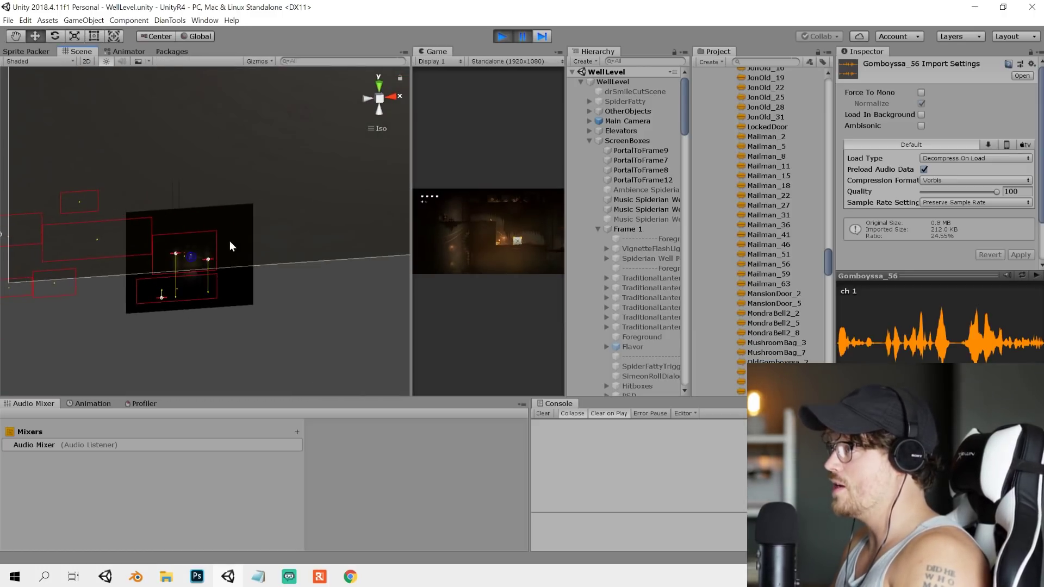
# - Try to select the skull beside the character in the Scene view
pyautogui.scroll(10, 234, 234)
pyautogui.moveTo(194, 291); pyautogui.dragTo(280, 153, button='middle')
pyautogui.scroll(8, 236, 237)
pyautogui.scroll(2, 239, 240)
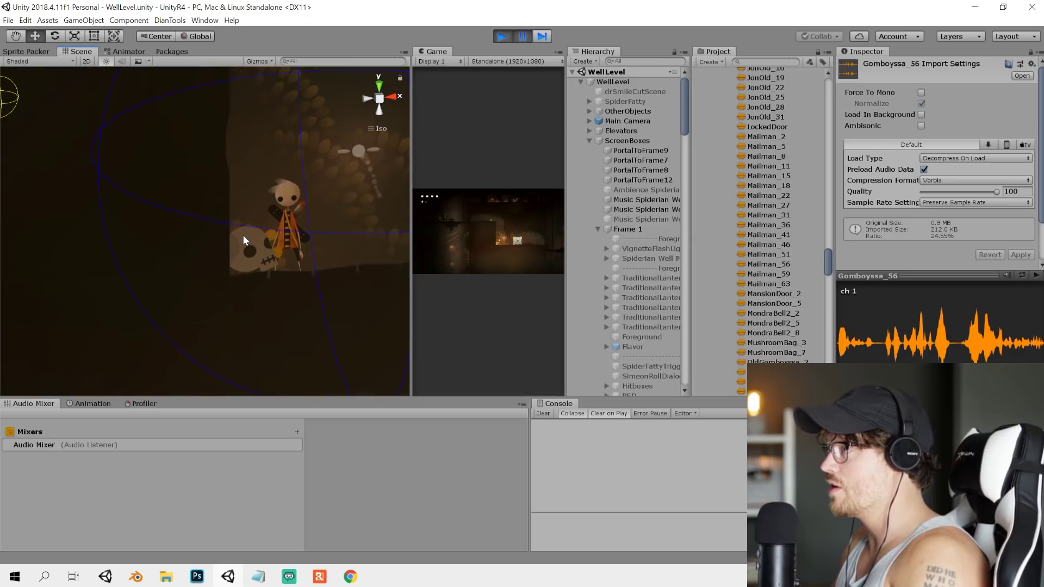
pyautogui.click(245, 243)
pyautogui.click(249, 253)
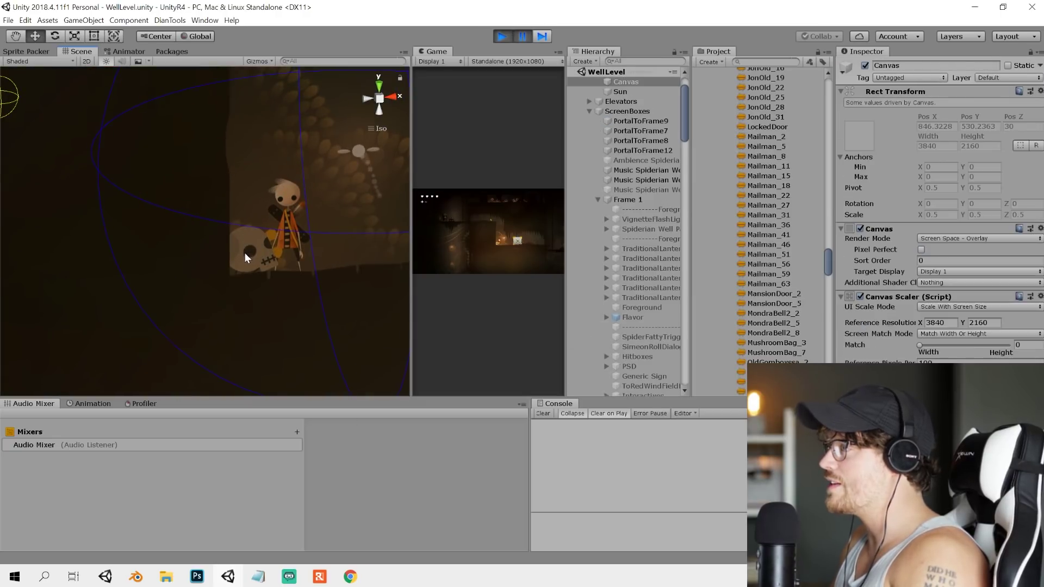
# - Examine the depth layering of the artwork around the character and skull from angled views in the Scene
pyautogui.moveTo(246, 252); pyautogui.dragTo(280, 255, button='right')
pyautogui.scroll(-10, 223, 229)
pyautogui.scroll(-8, 178, 222)
pyautogui.moveTo(155, 219); pyautogui.dragTo(401, 249, button='middle')
pyautogui.moveTo(237, 252); pyautogui.dragTo(273, 244, button='right')
pyautogui.moveTo(266, 246); pyautogui.dragTo(609, 267, button='middle')
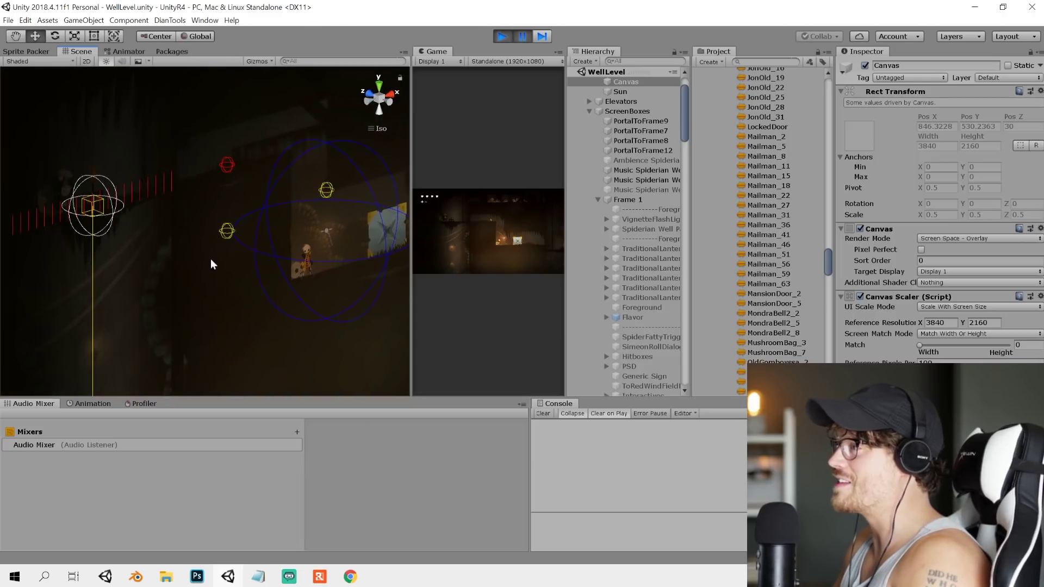
pyautogui.moveTo(212, 262); pyautogui.dragTo(305, 257, button='right')
pyautogui.moveTo(305, 257); pyautogui.dragTo(686, 251, button='middle')
pyautogui.moveTo(277, 272); pyautogui.dragTo(329, 264, button='right')
pyautogui.moveTo(201, 249); pyautogui.dragTo(533, 205, button='middle')
pyautogui.moveTo(233, 217); pyautogui.dragTo(261, 214, button='right')
pyautogui.scroll(6, 294, 256)
pyautogui.moveTo(308, 277); pyautogui.dragTo(269, 288, button='right')
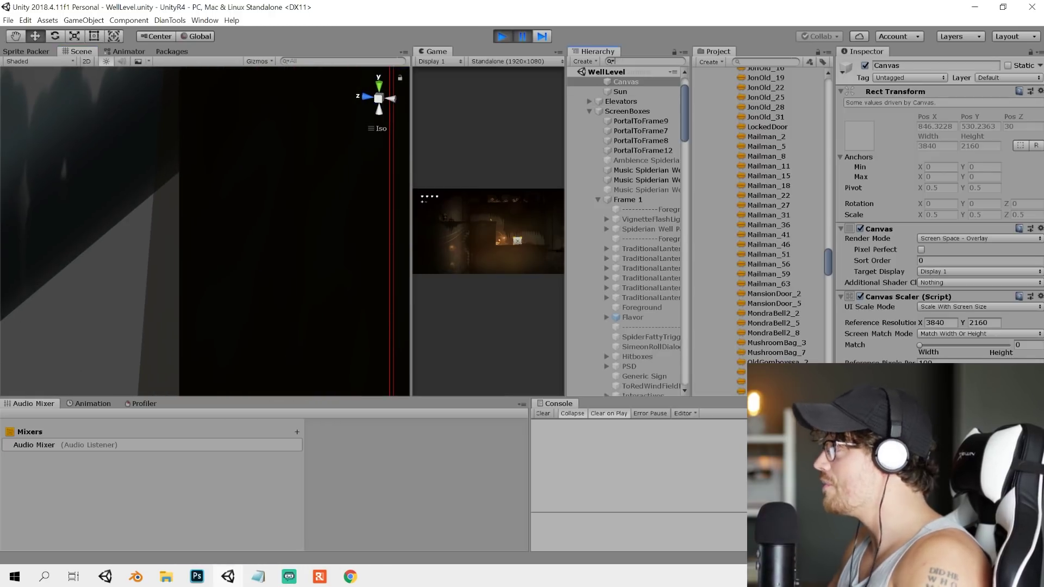
# - Find the first Skull object by searching the Hierarchy for "skull", clear the search, and frame the object in the Scene
pyautogui.click(644, 61)
pyautogui.write('skull')
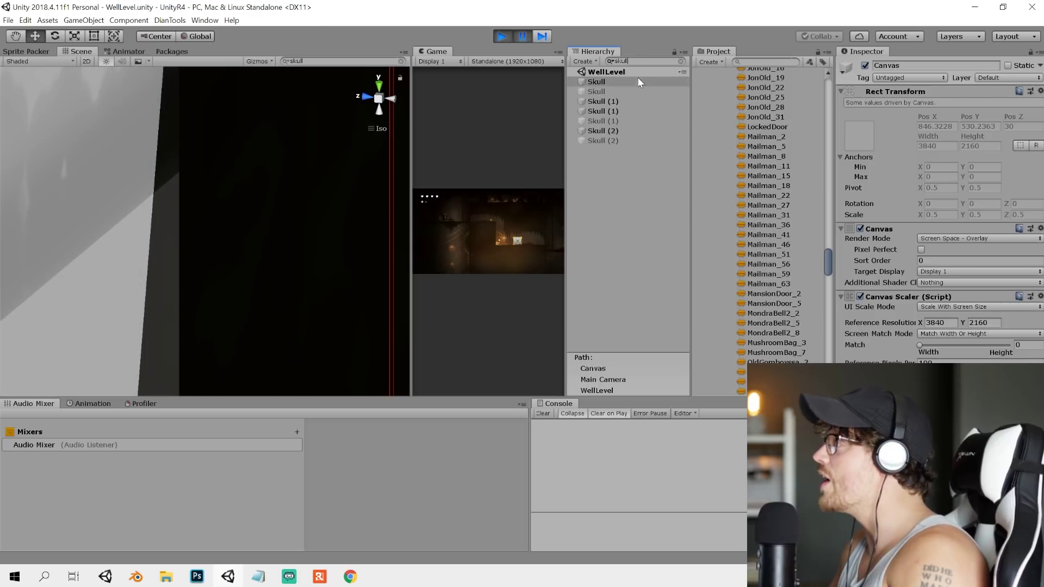
pyautogui.click(638, 81)
pyautogui.click(681, 61)
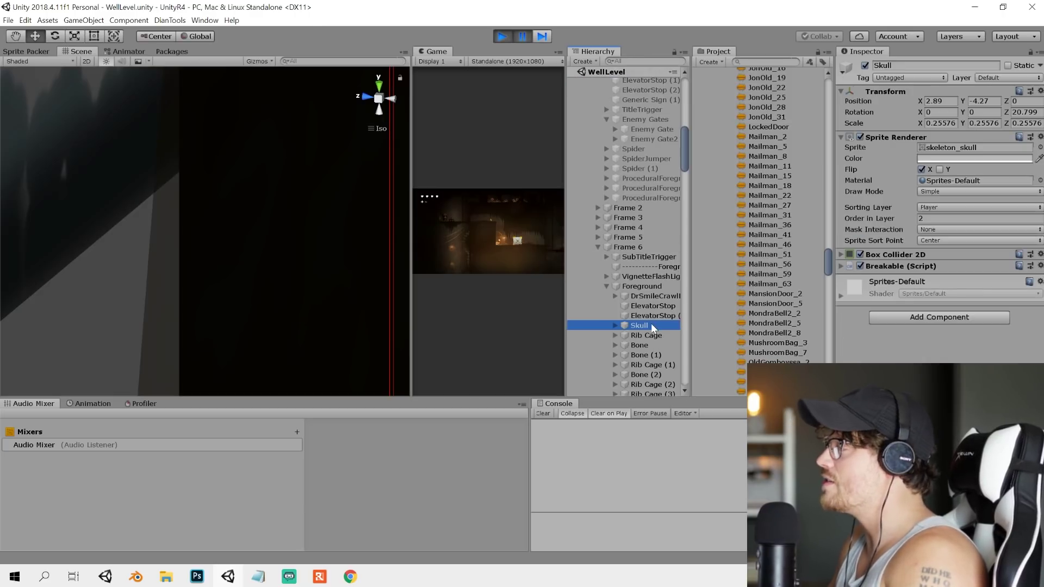
pyautogui.doubleClick(651, 324)
# - Move the skull sideways out of the cavern artwork to about X -5.96, Y -3.935
pyautogui.moveTo(205, 196); pyautogui.dragTo(121, 243)
pyautogui.moveTo(34, 312); pyautogui.dragTo(10, 324)
pyautogui.scroll(-6, 65, 314)
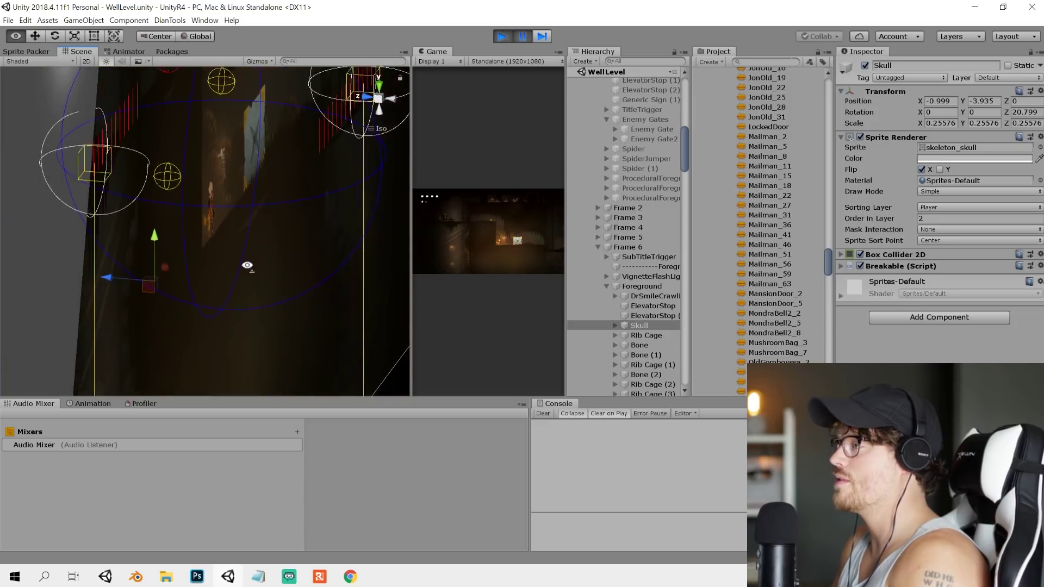
pyautogui.moveTo(232, 270); pyautogui.dragTo(163, 272, button='right')
pyautogui.moveTo(163, 272); pyautogui.dragTo(132, 272, button='middle')
pyautogui.doubleClick(652, 325)
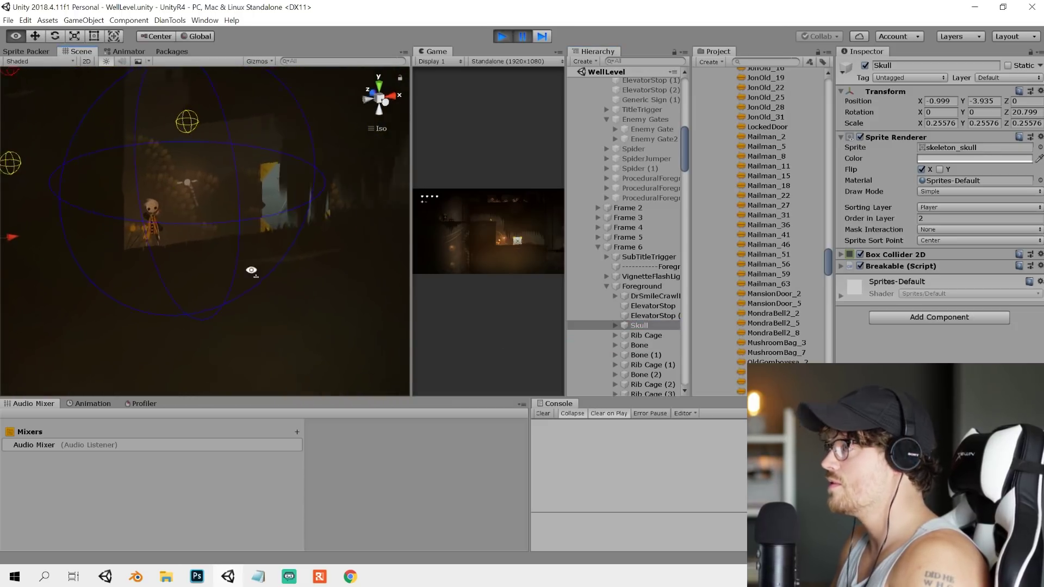
pyautogui.moveTo(195, 214); pyautogui.dragTo(82, 214)
pyautogui.scroll(-8, 109, 216)
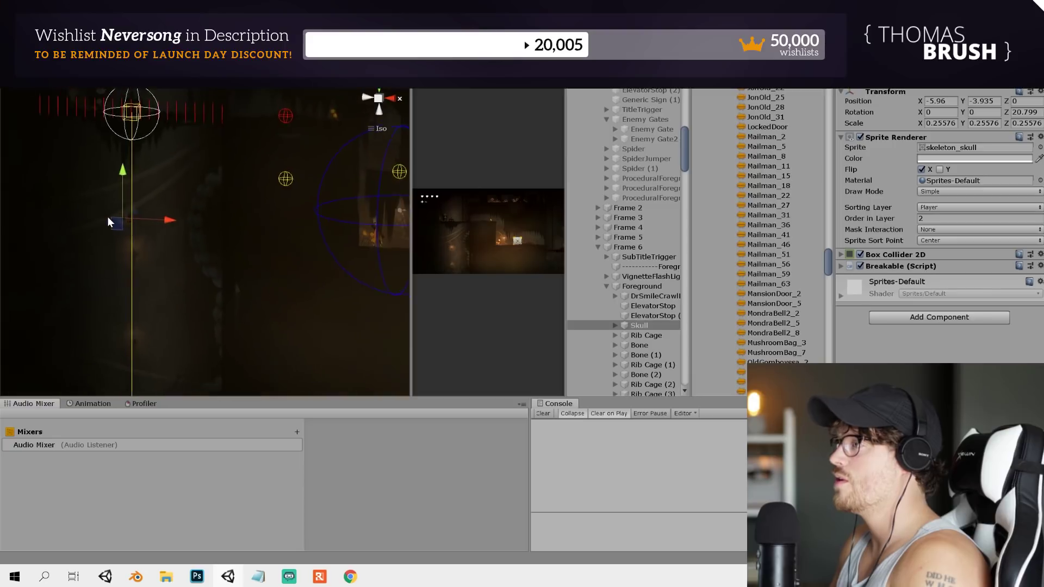
# - Move the skull down below the level frames to about Y -73.6 and frame it up close on the empty background
pyautogui.moveTo(106, 219); pyautogui.dragTo(302, 259, button='middle')
pyautogui.scroll(-5, 343, 245)
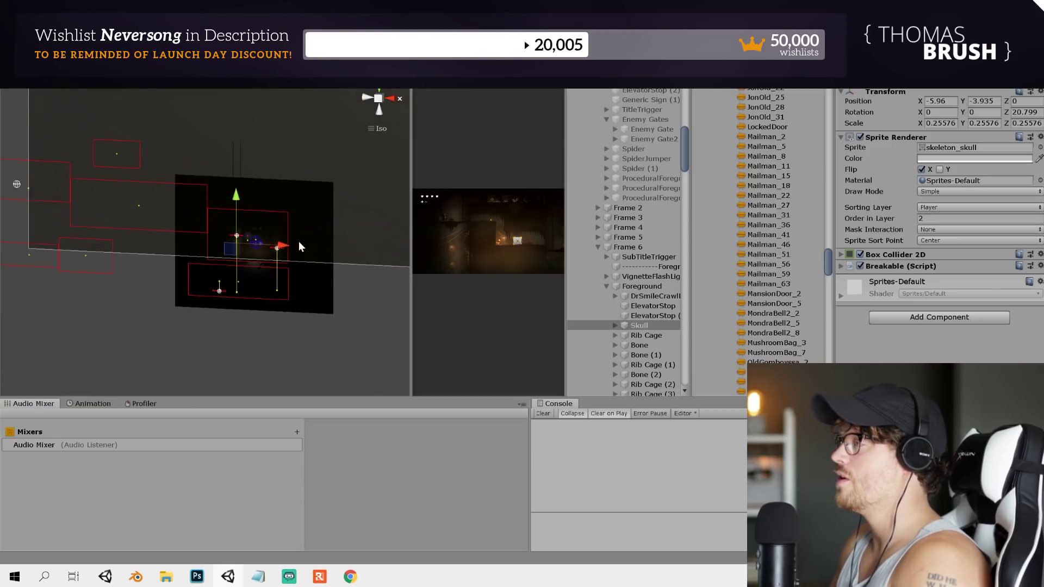
pyautogui.moveTo(233, 344); pyautogui.dragTo(232, 345)
pyautogui.moveTo(287, 343); pyautogui.dragTo(304, 281, button='middle')
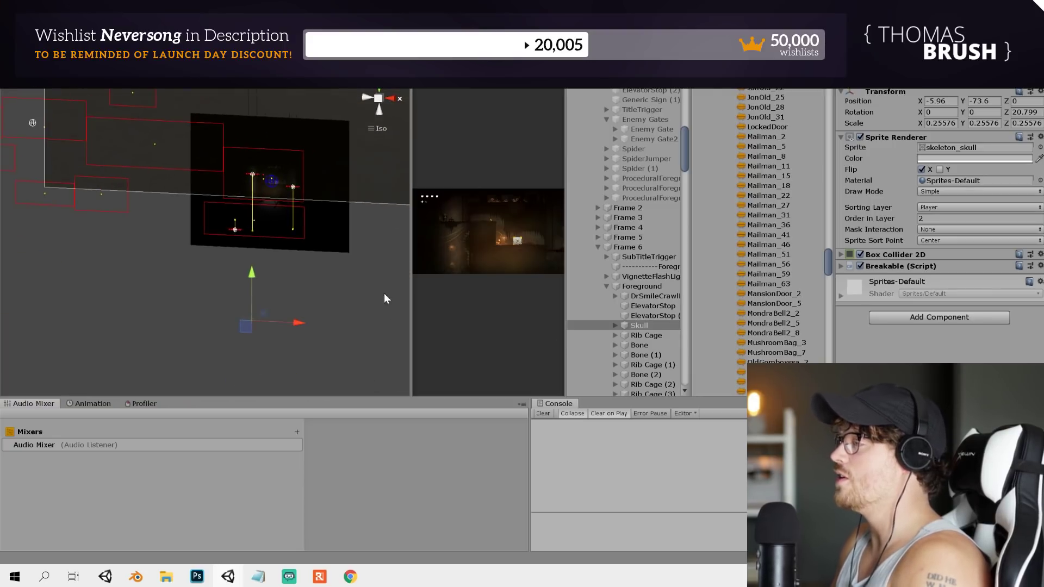
pyautogui.doubleClick(630, 325)
pyautogui.scroll(3, 305, 312)
pyautogui.keyDown('alt'); pyautogui.moveTo(180, 250); pyautogui.dragTo(62, 212); pyautogui.keyUp('alt')
# - Expand the skull's HitPool to inspect its hit particle system settings, and reselect the skull
pyautogui.click(615, 325)
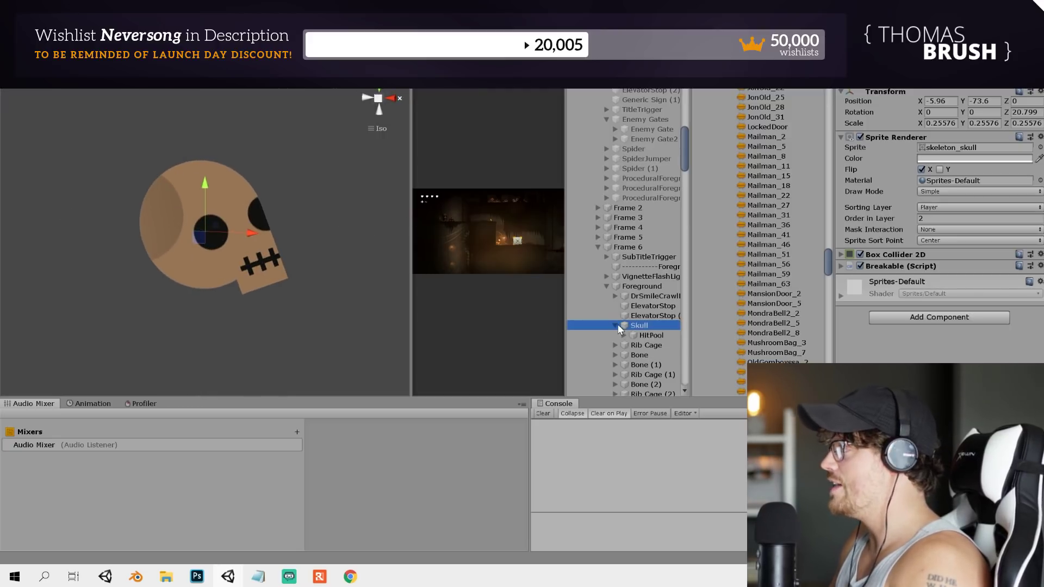
pyautogui.click(647, 335)
pyautogui.click(624, 335)
pyautogui.click(656, 345)
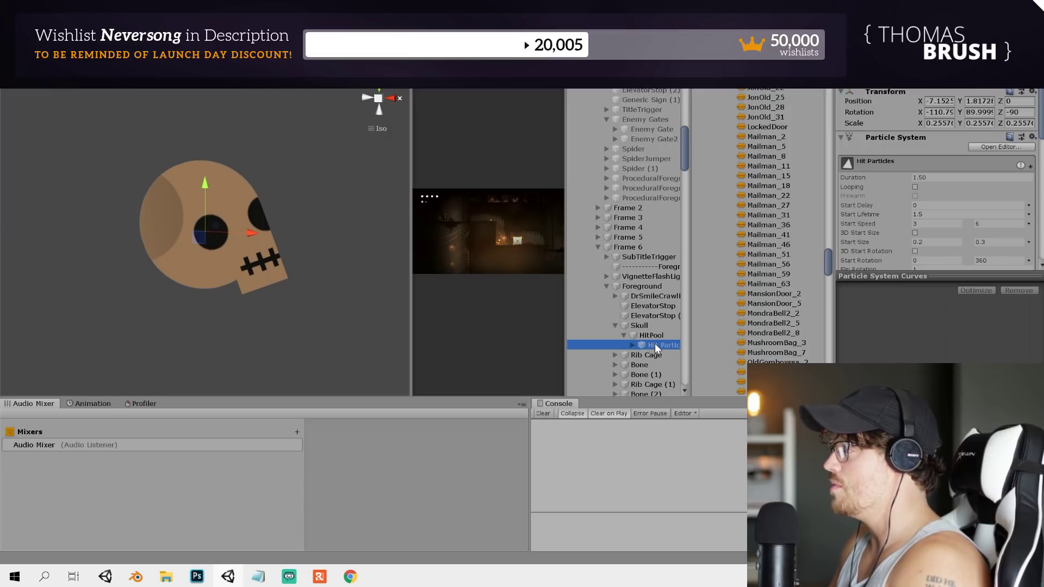
pyautogui.click(654, 325)
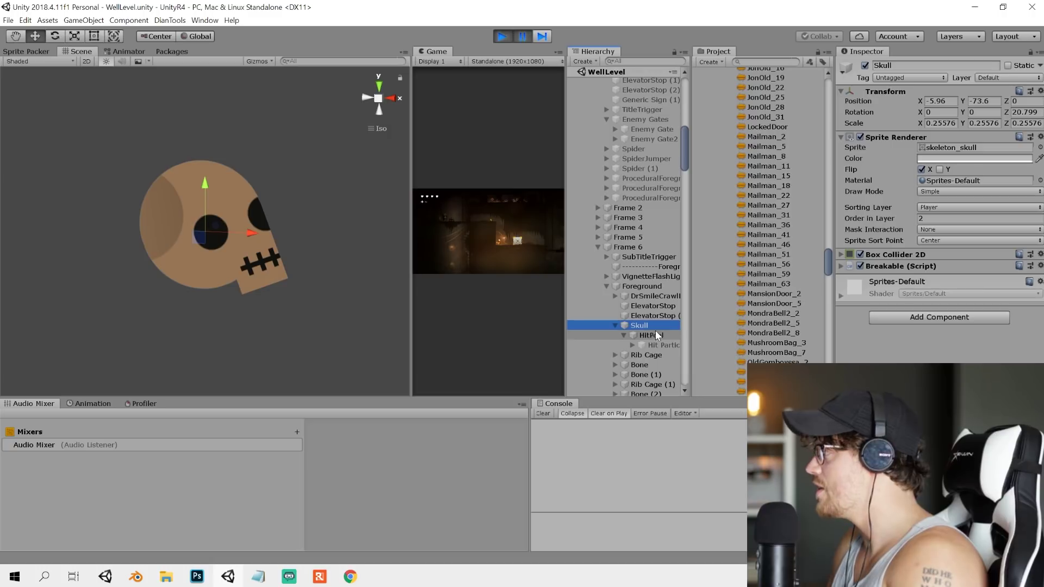
# - Review the skull's Breakable script properties, including its hit and death sounds, and collapse its component sections
pyautogui.click(886, 136)
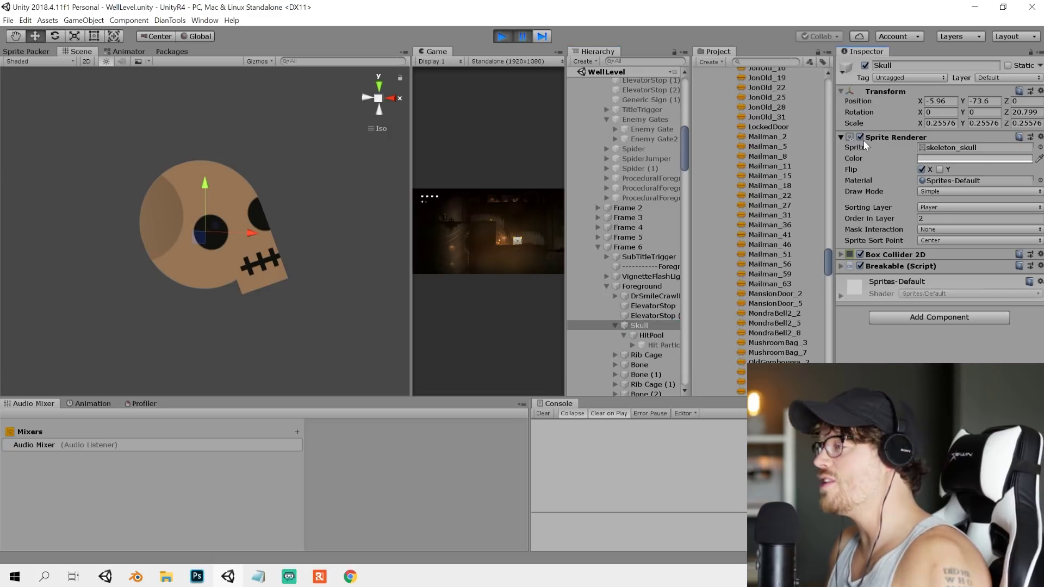
pyautogui.click(863, 139)
pyautogui.click(894, 162)
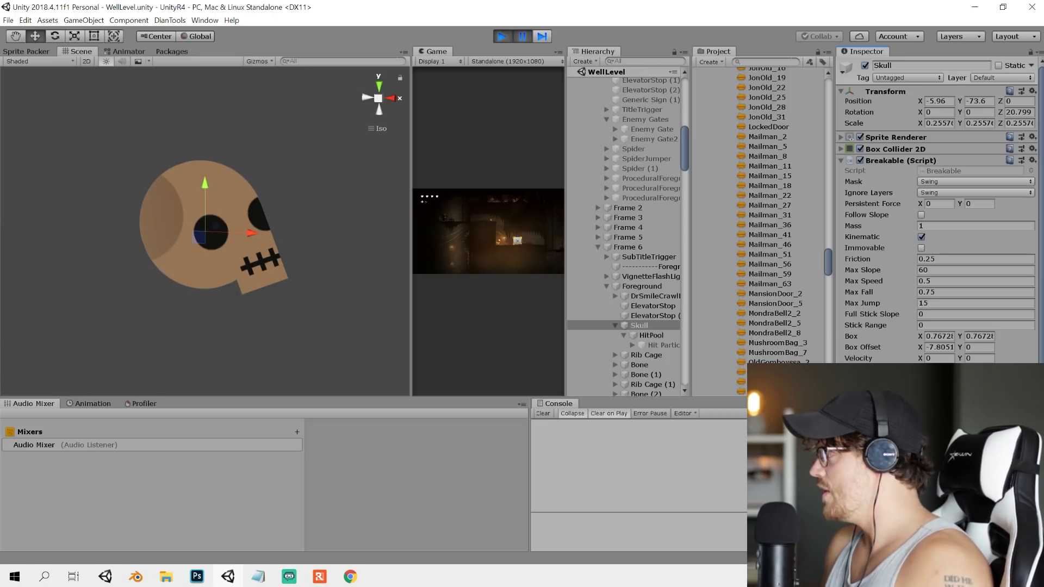
pyautogui.scroll(-6, 942, 298)
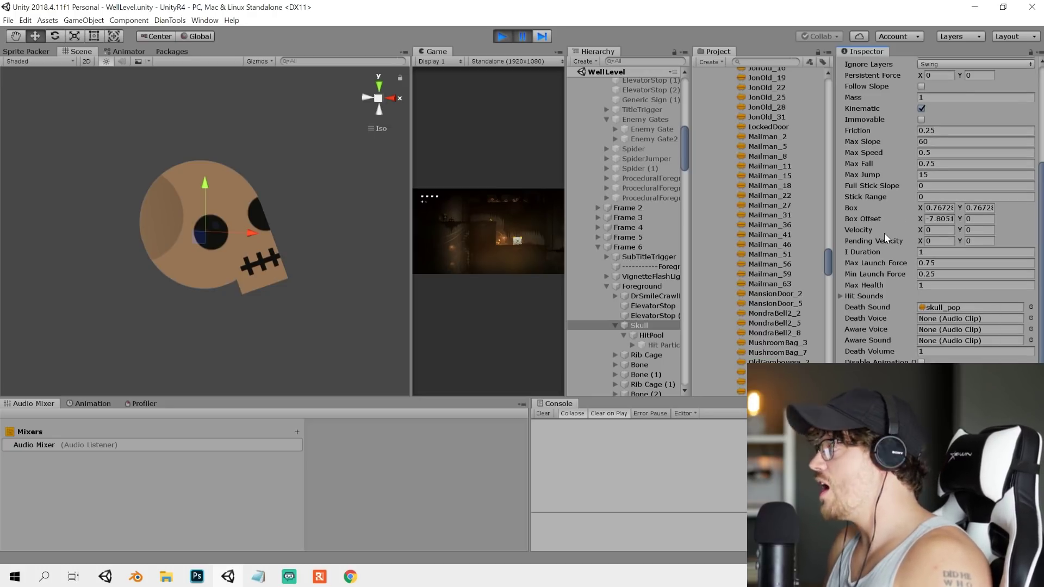
pyautogui.scroll(5, 885, 245)
pyautogui.scroll(1, 885, 245)
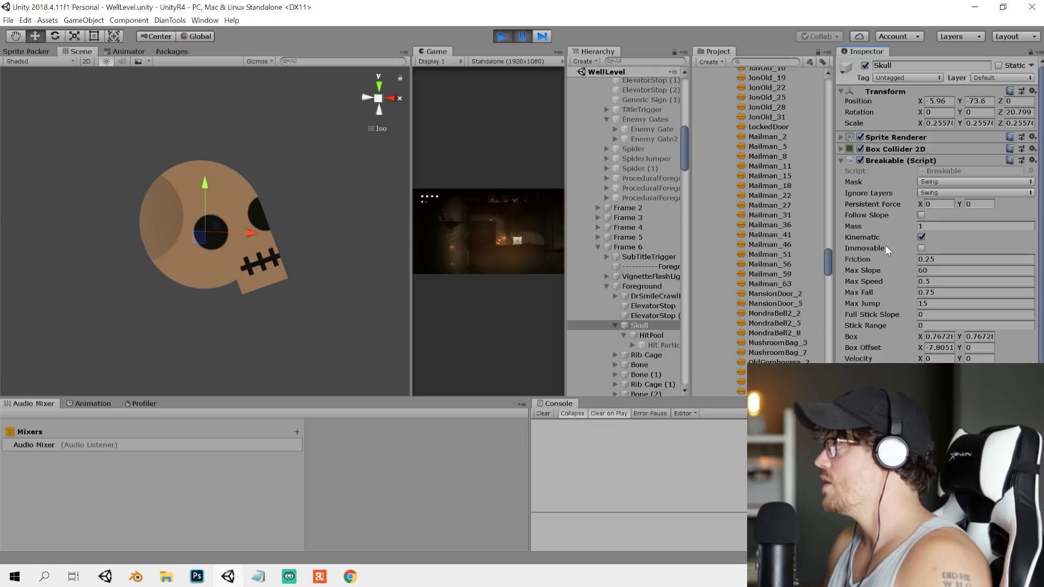
pyautogui.click(885, 160)
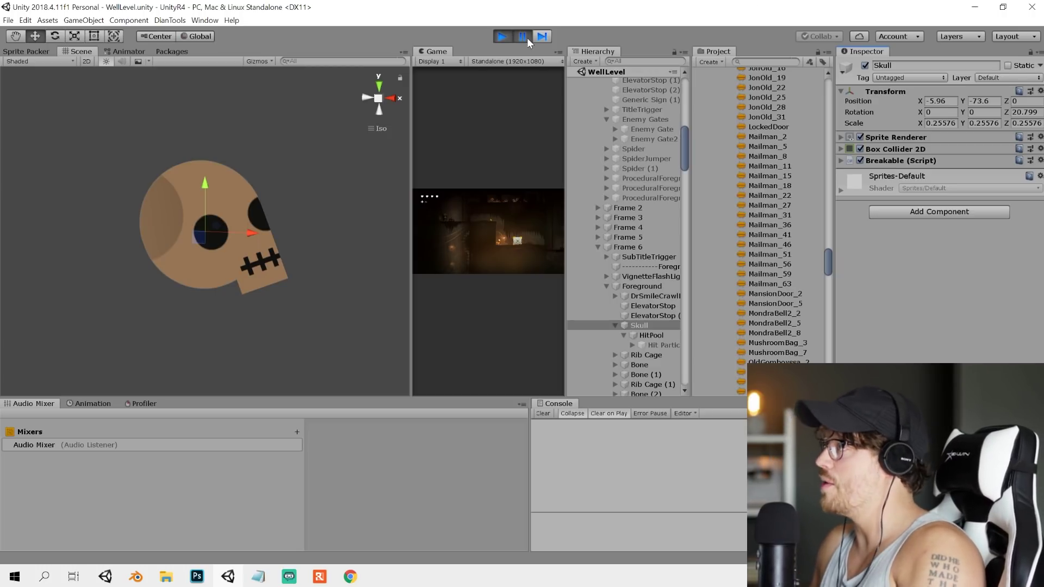
# - Resume the game in the maximized Game view and advance the Bird's dialogue about the centipede on the elevator
pyautogui.hotkey('shift', 'space')
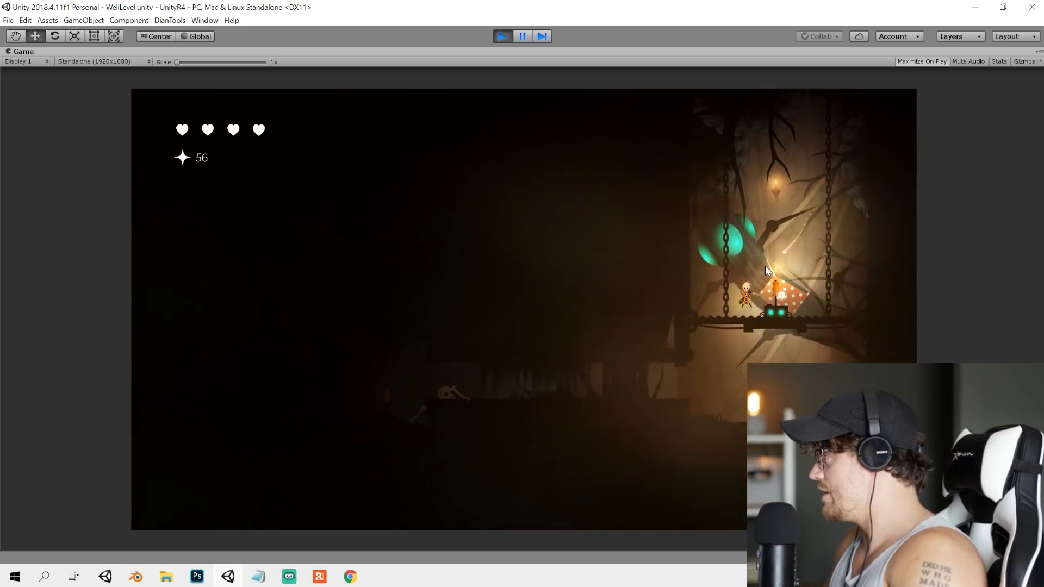
pyautogui.press('e')
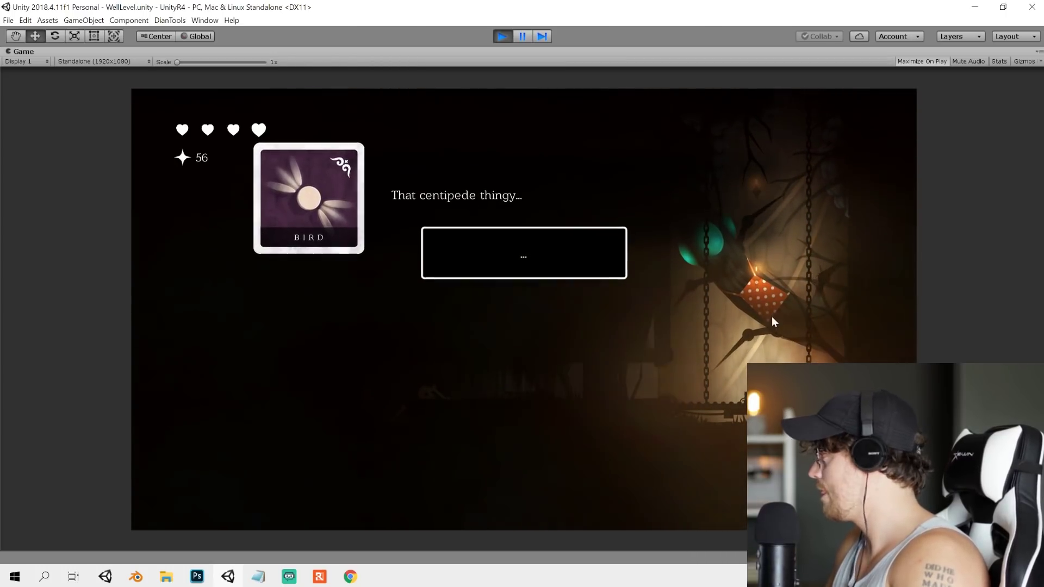
pyautogui.press('e')
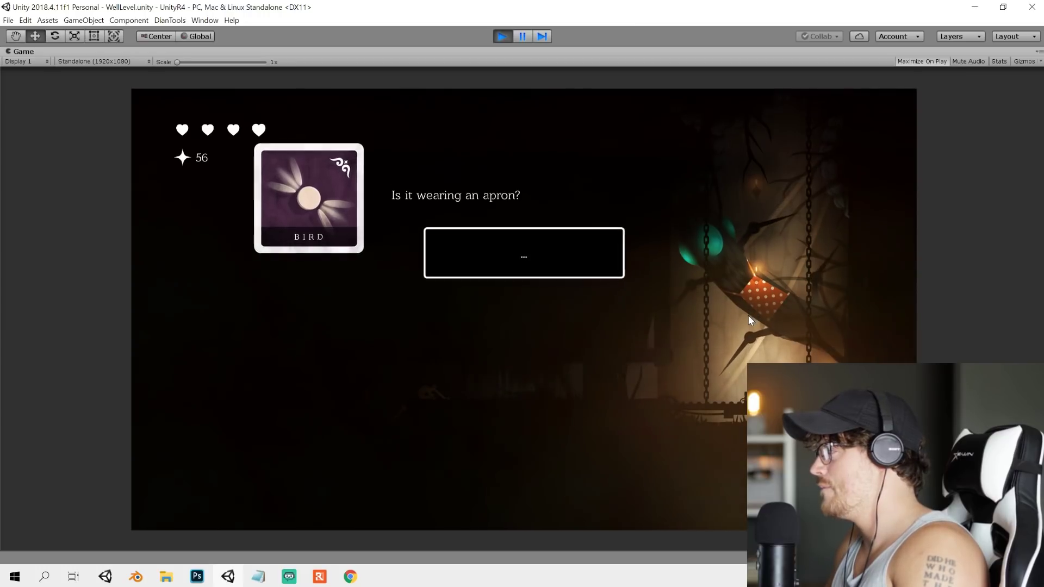
pyautogui.press('e')
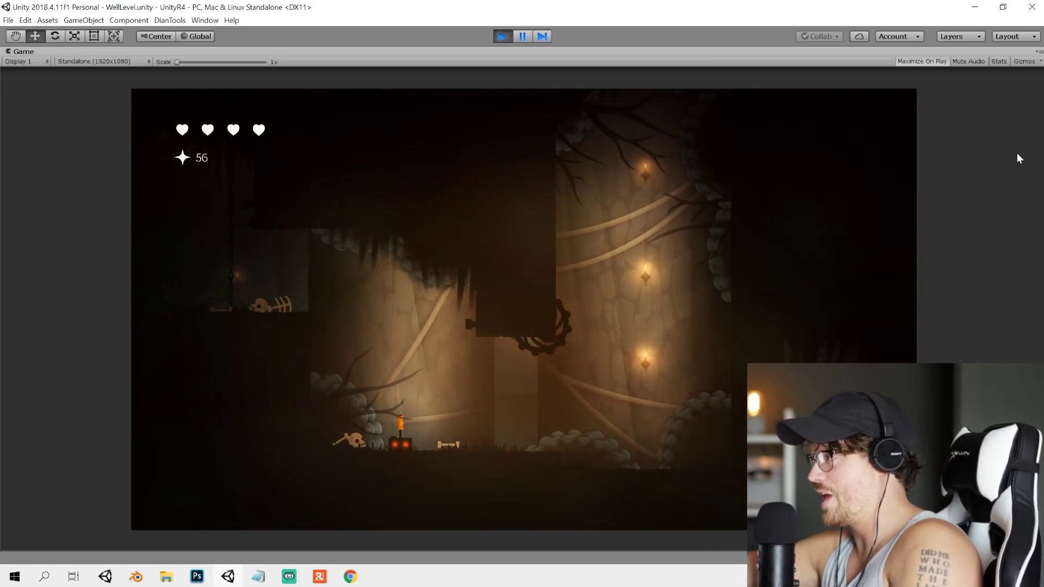
# - Guide the character through the lower cavern and roll the round companion back past the levers to the upper bone-strewn platform
pyautogui.press('space')
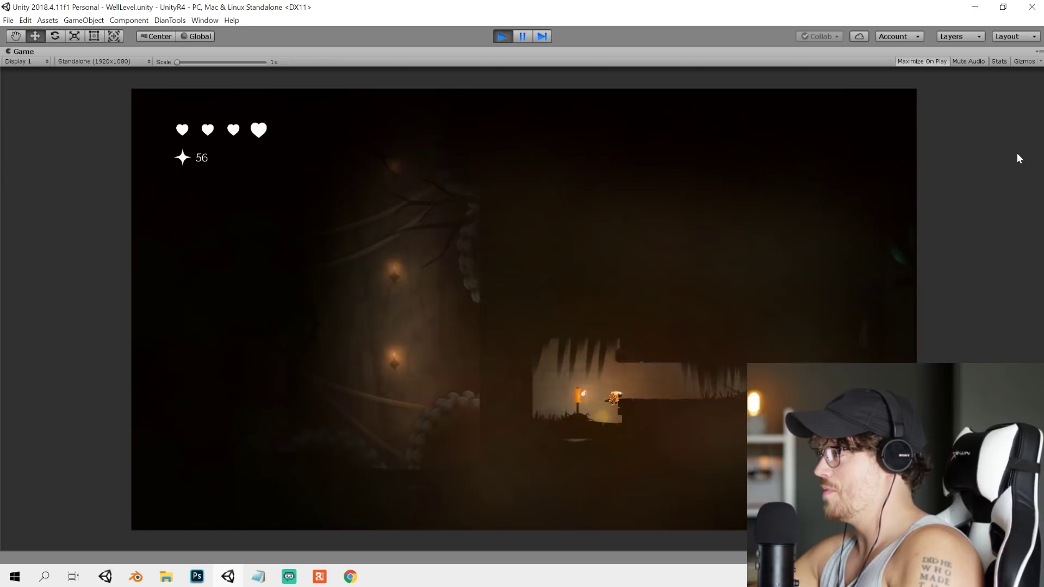
pyautogui.press('Right')
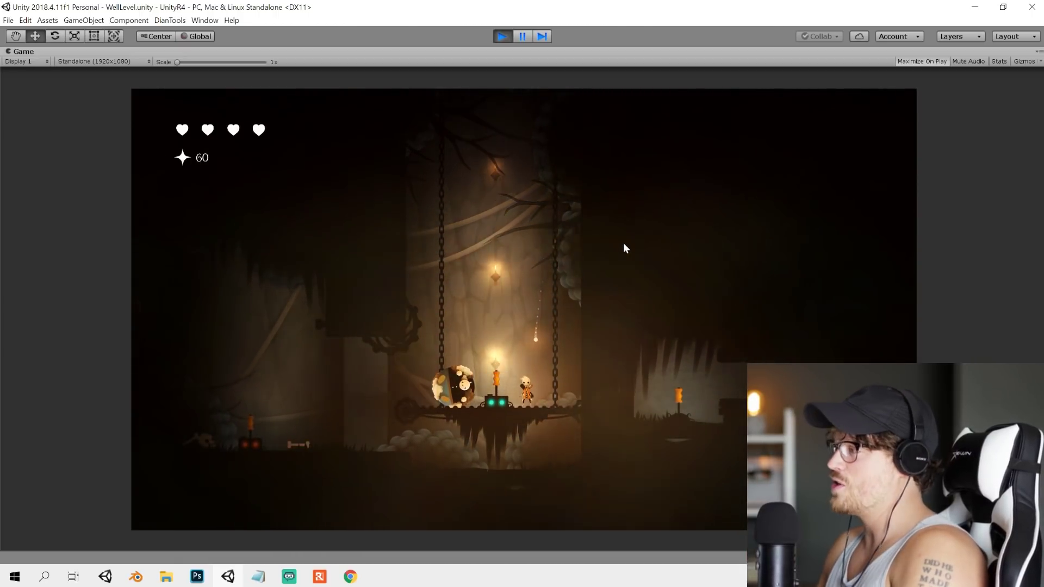
pyautogui.press('a')
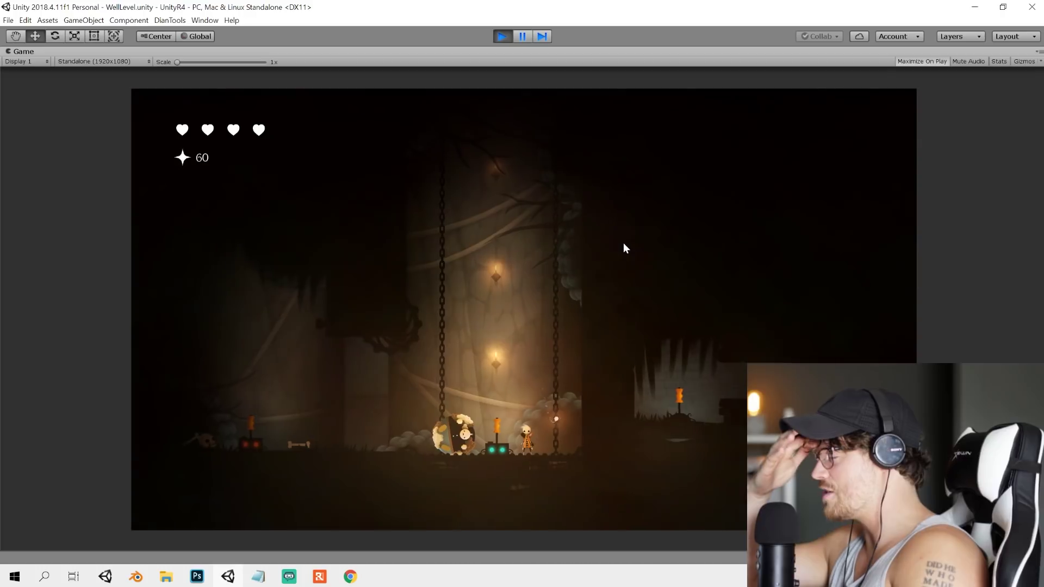
pyautogui.press('a')
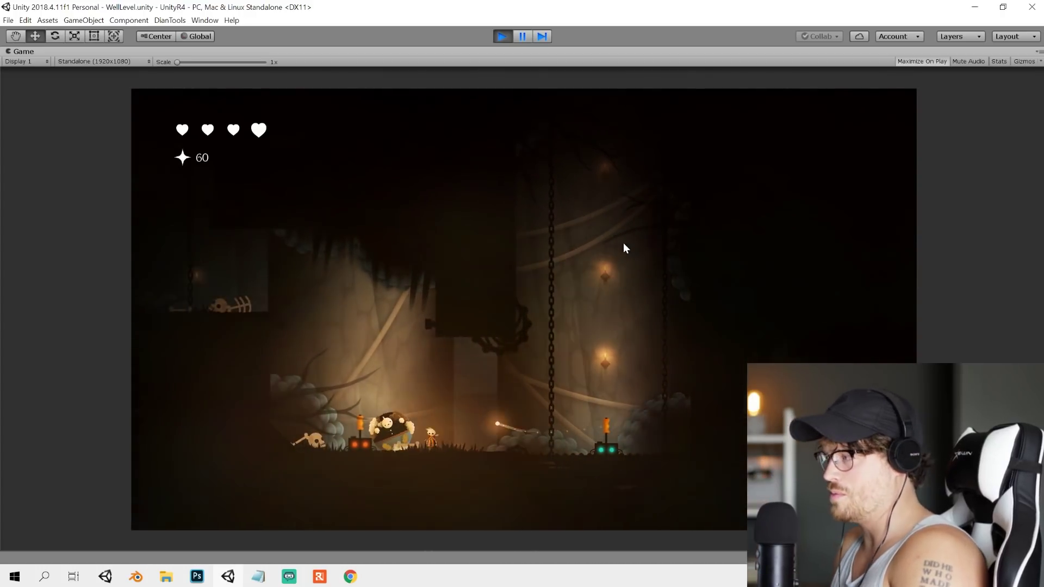
pyautogui.press('a')
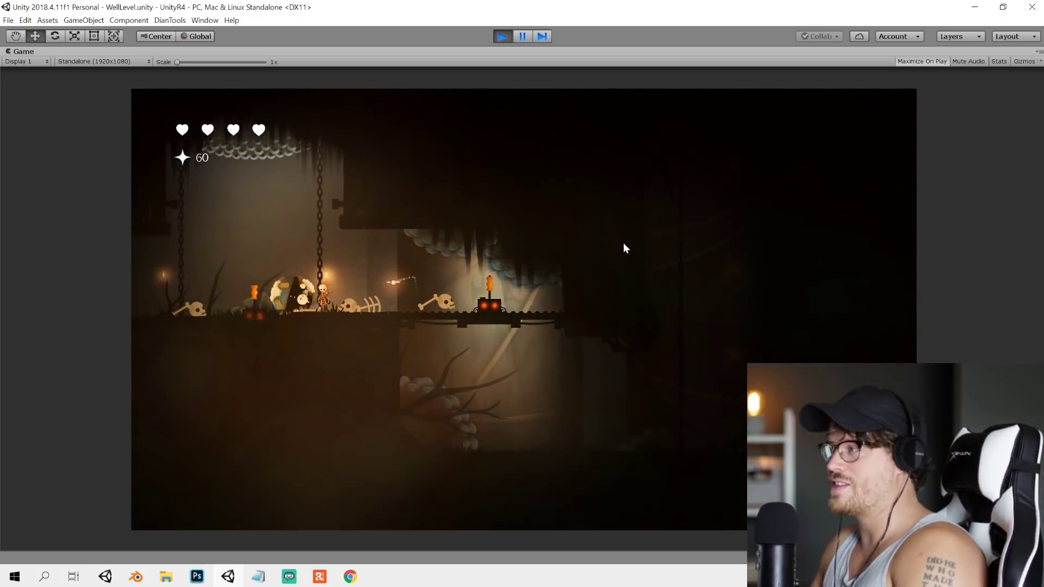
pyautogui.press('a')
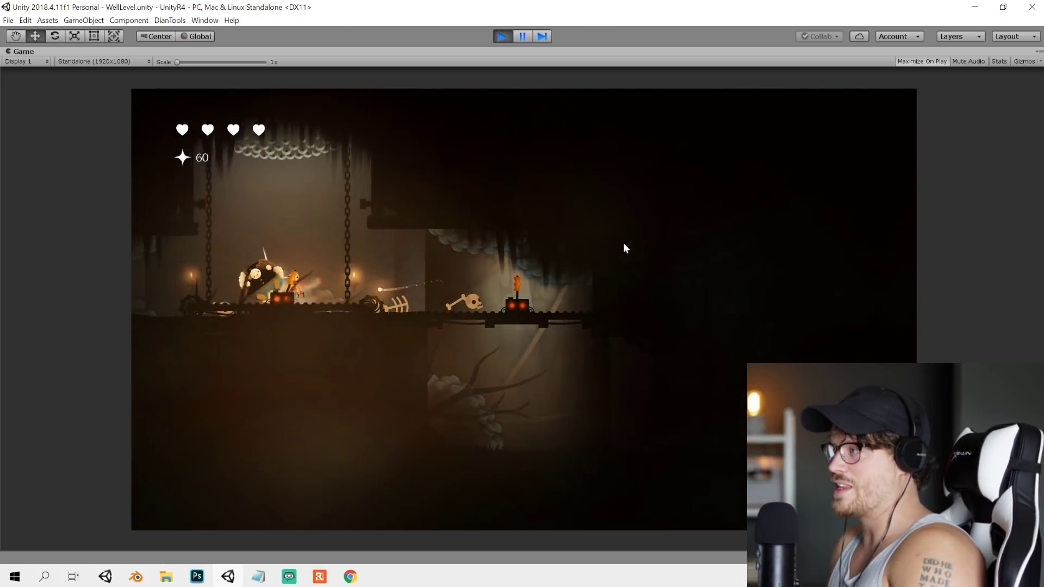
# - Advance Mrs. Richardson's dialogue to her "COME HERE MY LOVE" line and pause the game
pyautogui.click(624, 248)
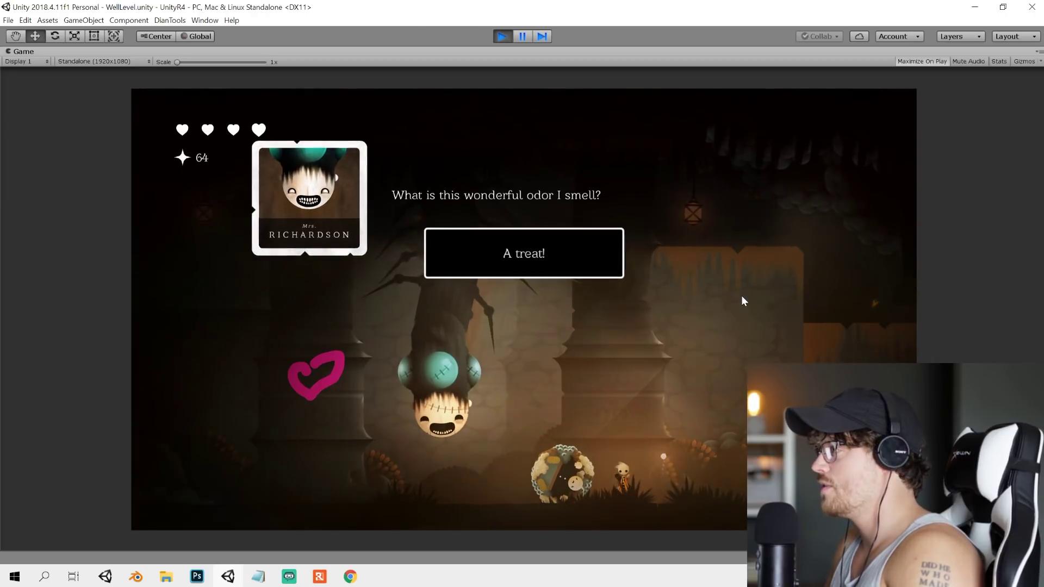
pyautogui.press('space')
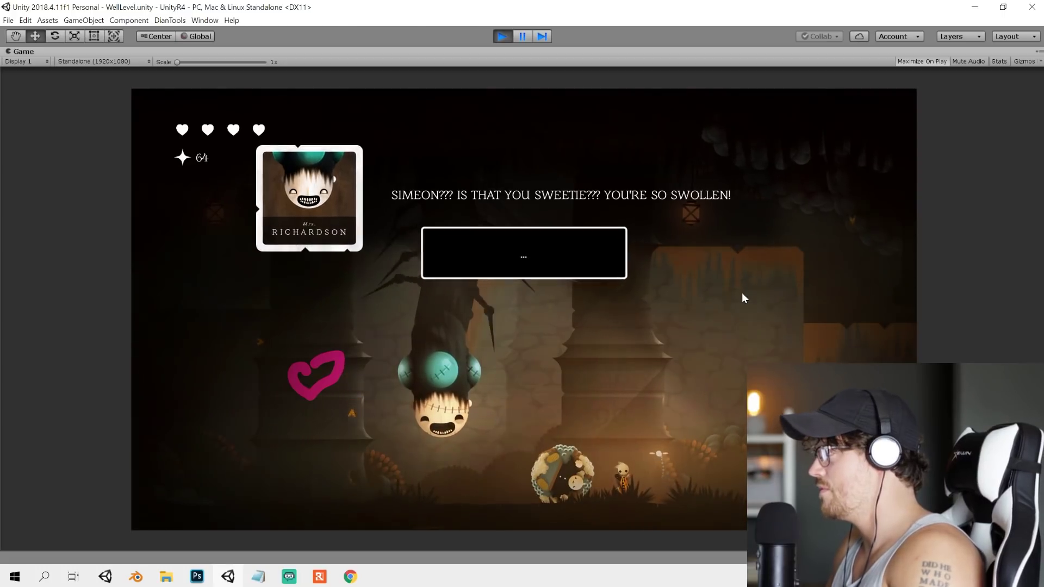
pyautogui.press('space')
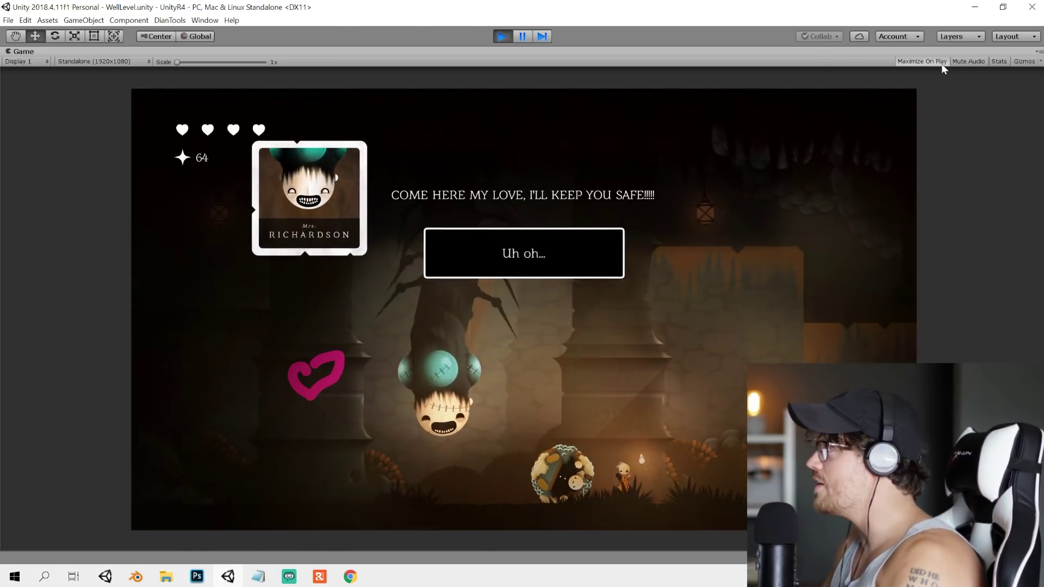
pyautogui.click(520, 36)
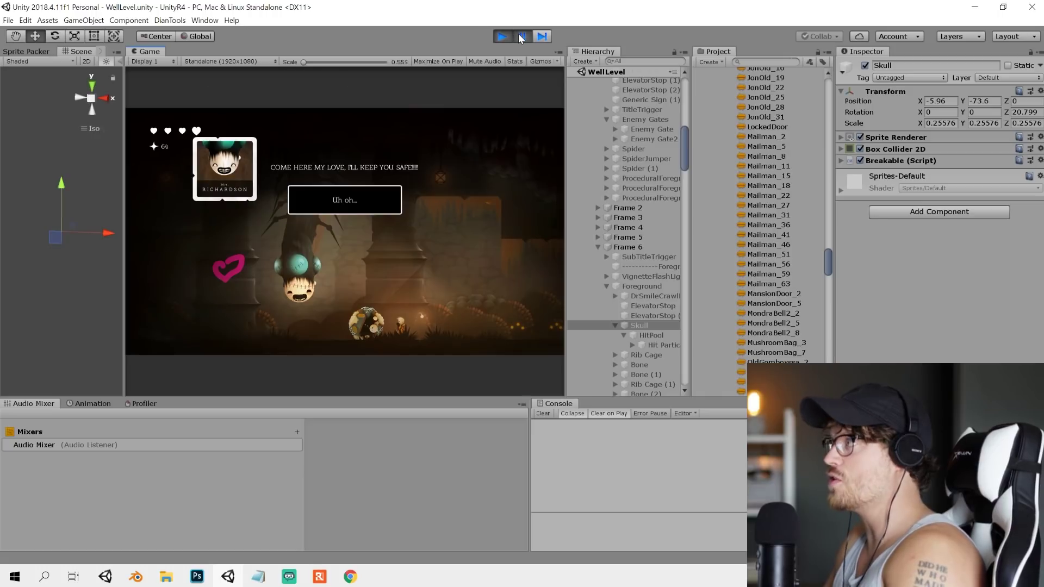
# - Search the scene hierarchy for "Snake", select the Snake Head object, and collapse its Skeleton Mesh and Mesh Renderer components
pyautogui.click(645, 61)
pyautogui.write('Snake')
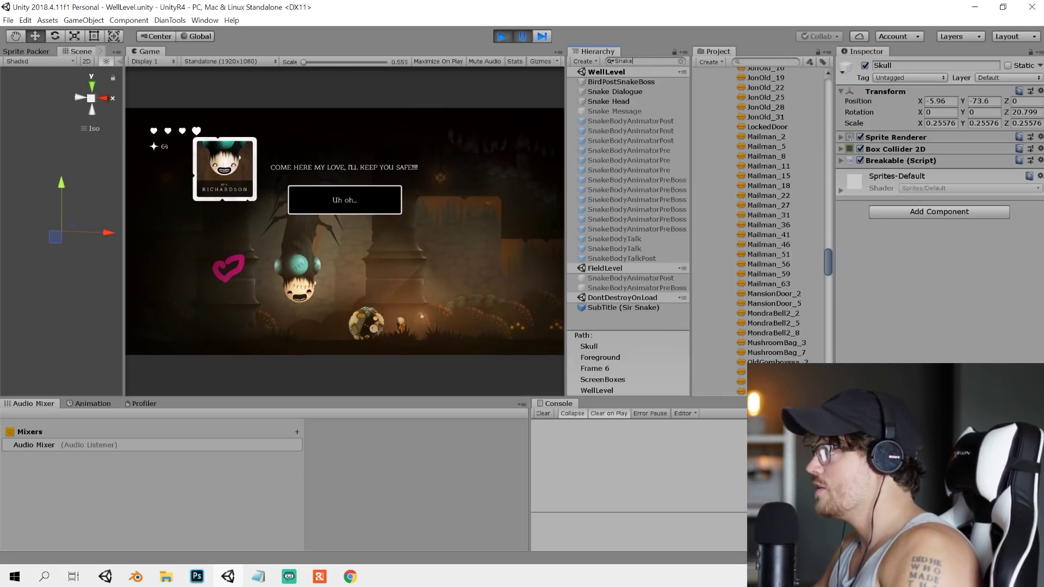
pyautogui.click(626, 101)
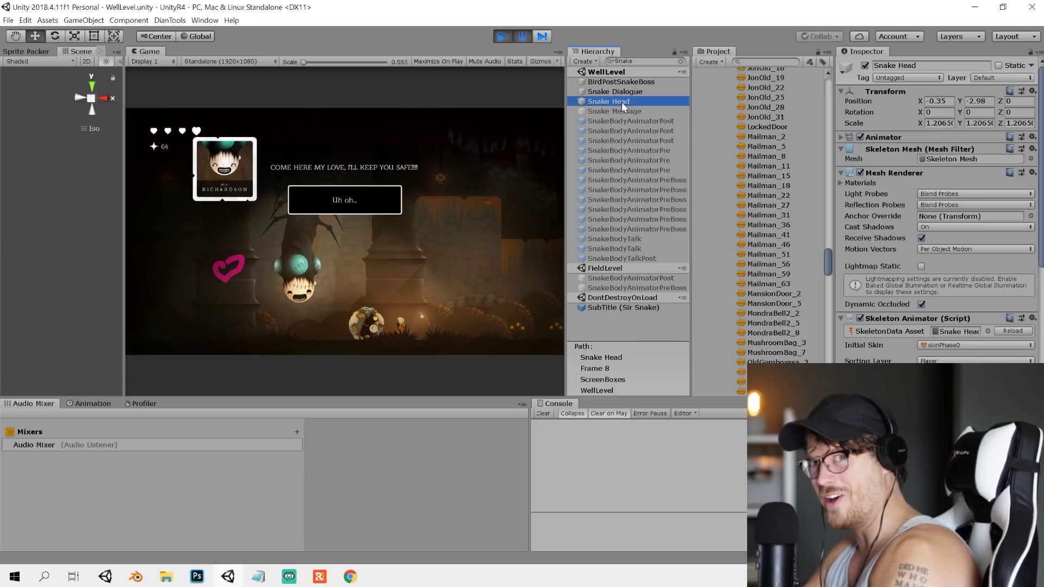
pyautogui.click(899, 150)
pyautogui.click(894, 158)
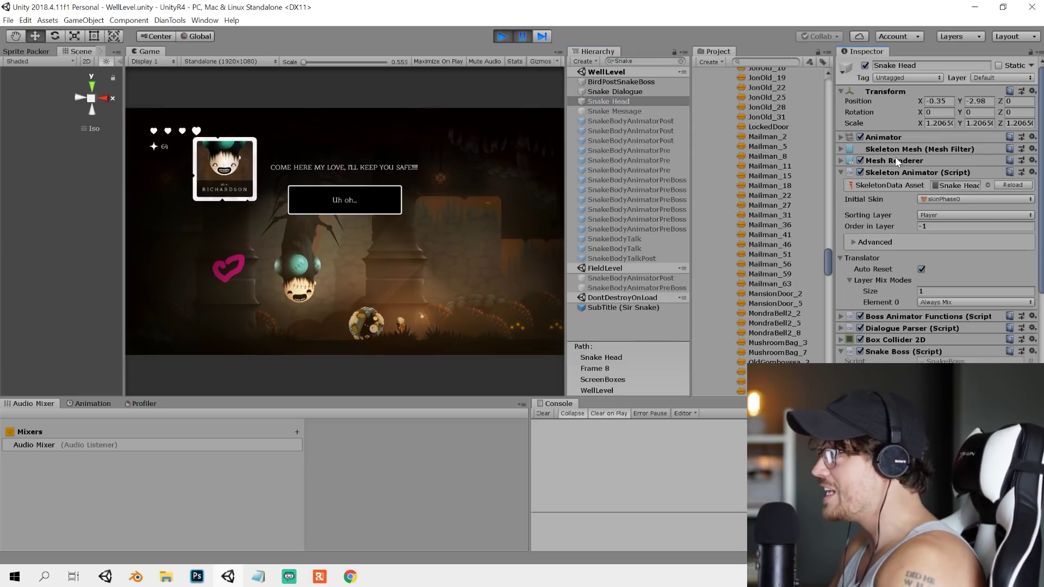
# - Locate the Snake Head's skeleton data asset in the project files and collapse the Spine Output folder containing it
pyautogui.click(958, 185)
pyautogui.scroll(3, 789, 240)
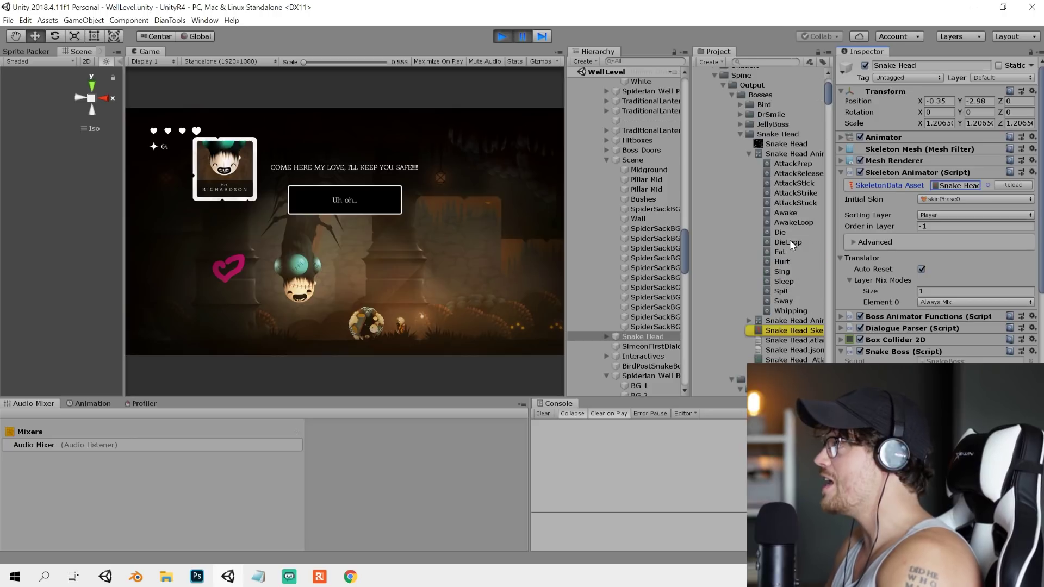
pyautogui.scroll(3, 749, 119)
pyautogui.click(752, 159)
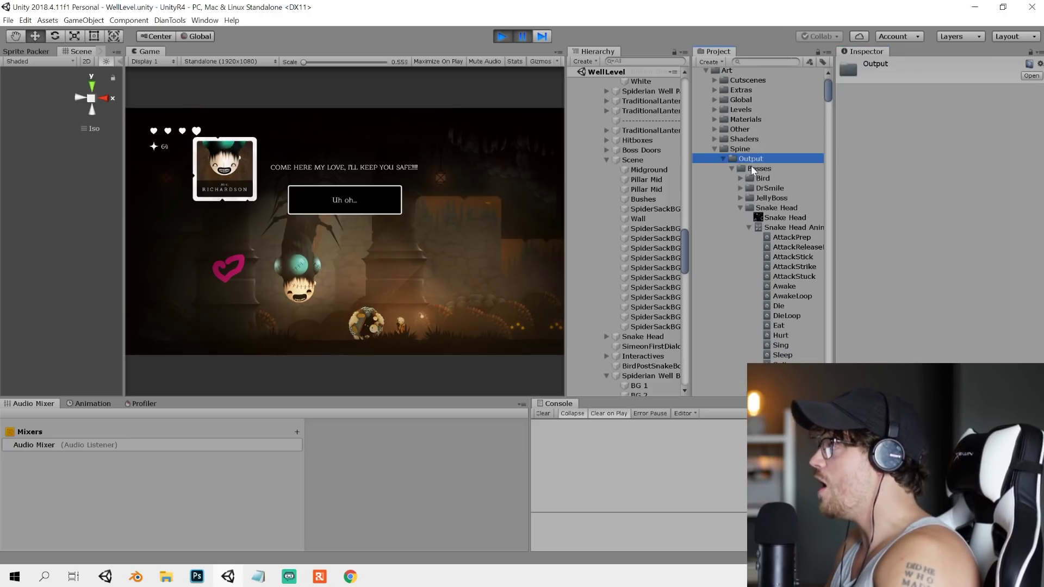
pyautogui.click(722, 158)
# - Expand the Snake Head folder under Spine Project Files > Bosses and open its Snake Head project in Spine
pyautogui.click(766, 169)
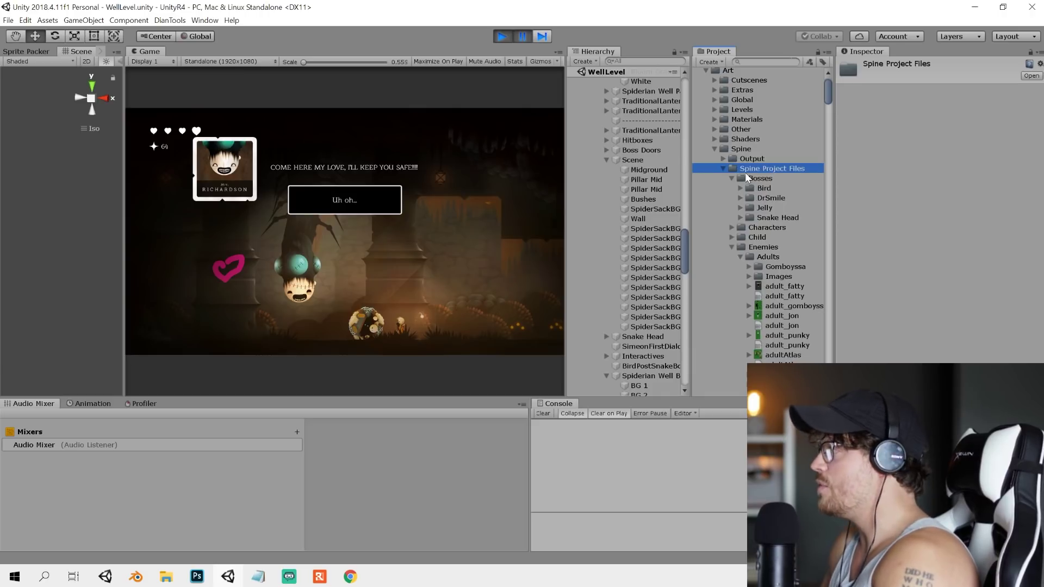
pyautogui.click(732, 246)
pyautogui.click(738, 218)
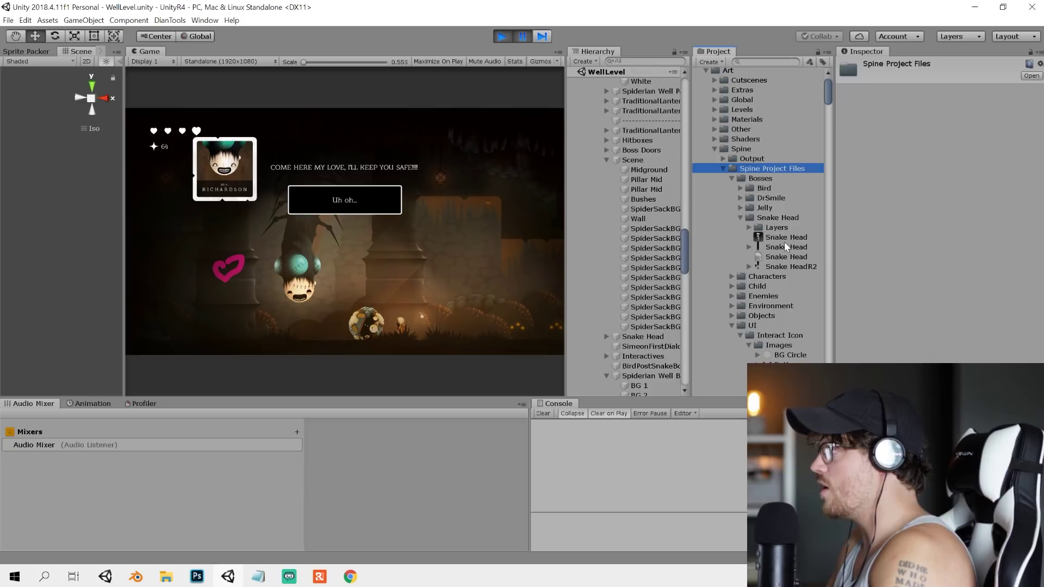
pyautogui.click(785, 237)
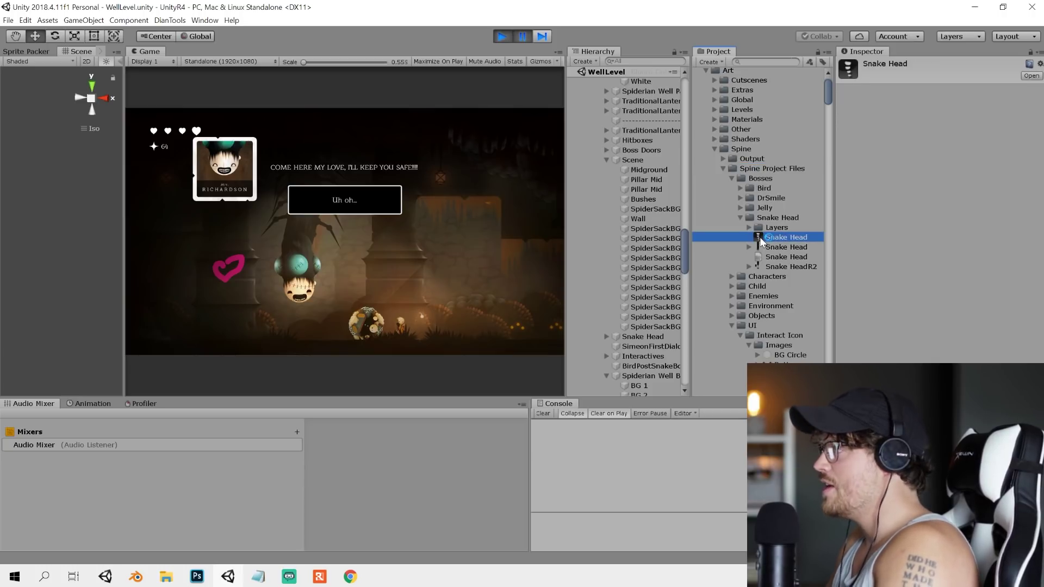
pyautogui.doubleClick(759, 237)
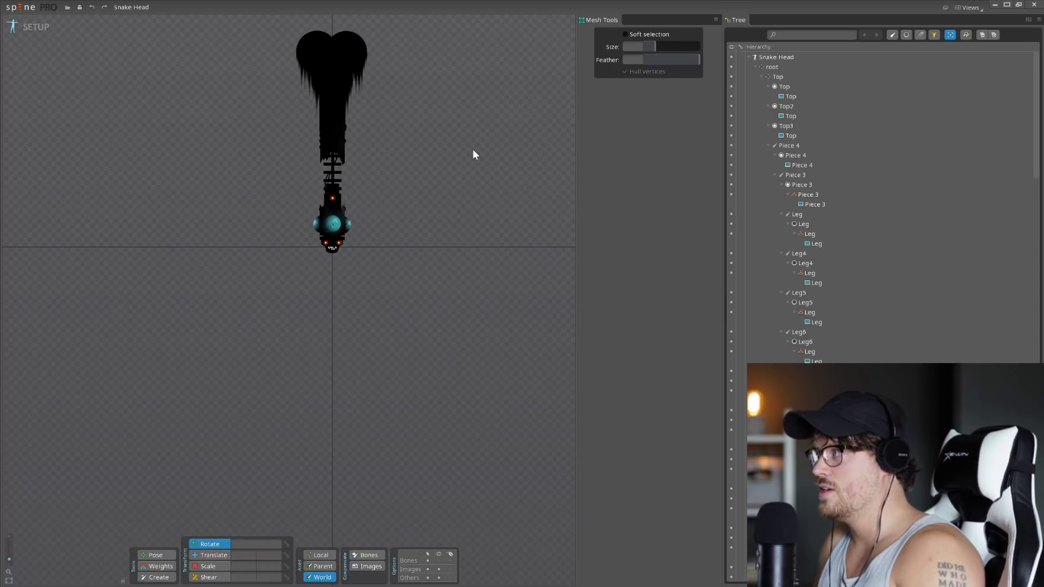
# - Examine the full snake boss rig in Setup mode, from the heart-shaped top down to the head
pyautogui.scroll(4, 473, 151)
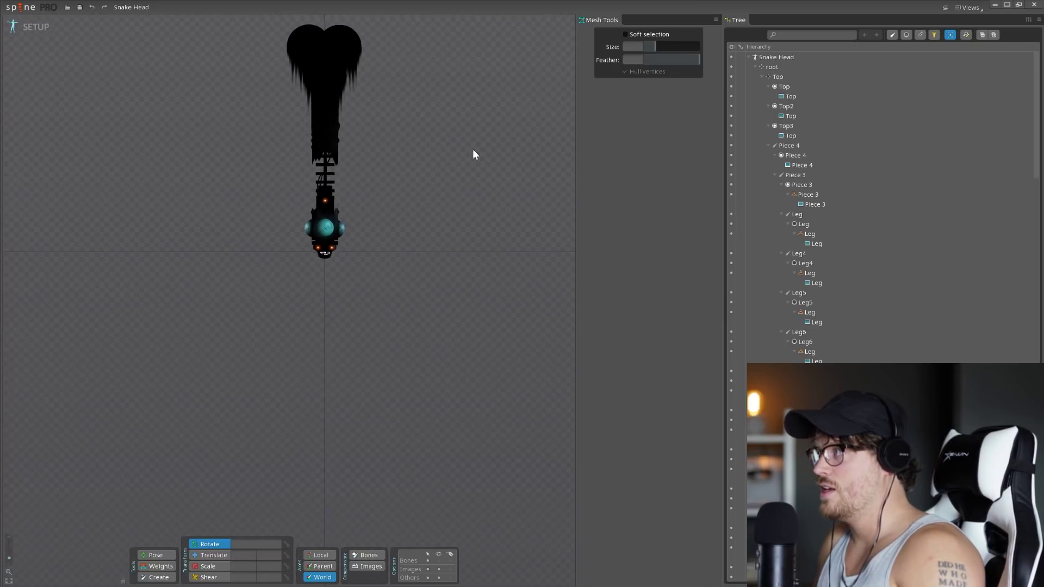
pyautogui.scroll(2, 472, 154)
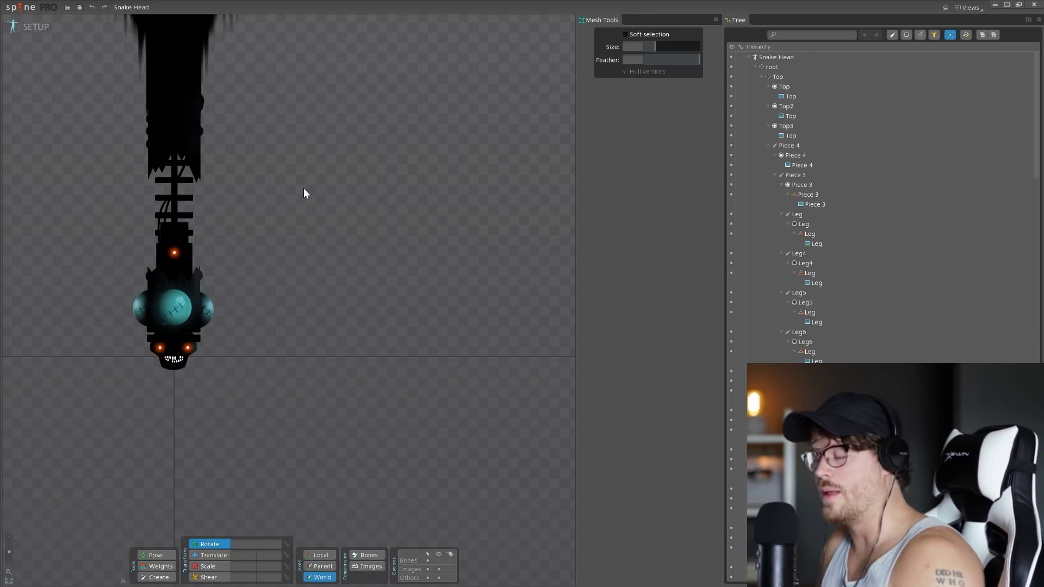
pyautogui.moveTo(289, 156); pyautogui.dragTo(407, 298, button='right')
pyautogui.click(342, 164)
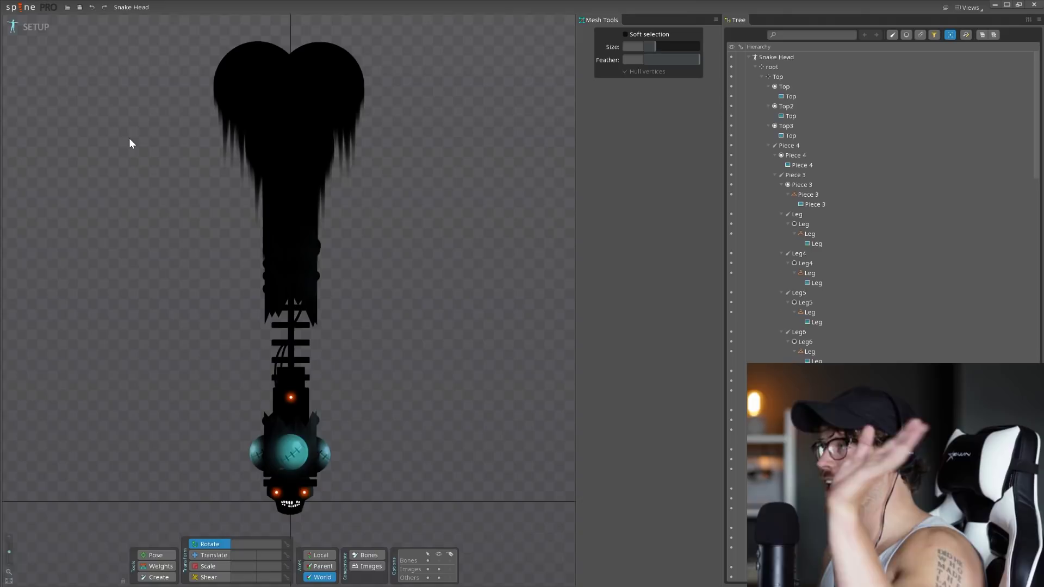
pyautogui.scroll(-5, 137, 138)
pyautogui.scroll(1, 450, 334)
pyautogui.scroll(4, 449, 331)
pyautogui.scroll(-3, 380, 296)
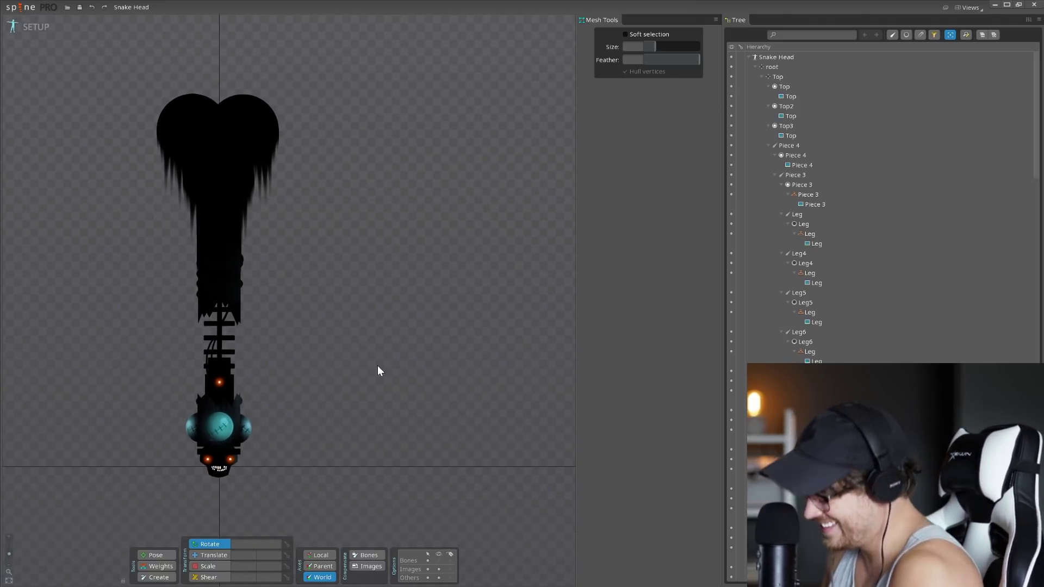
pyautogui.moveTo(316, 309); pyautogui.dragTo(414, 303, button='right')
# - Hide the two overlapping Top images under the Top2 and Top3 slots at the upper end of the body
pyautogui.click(350, 94)
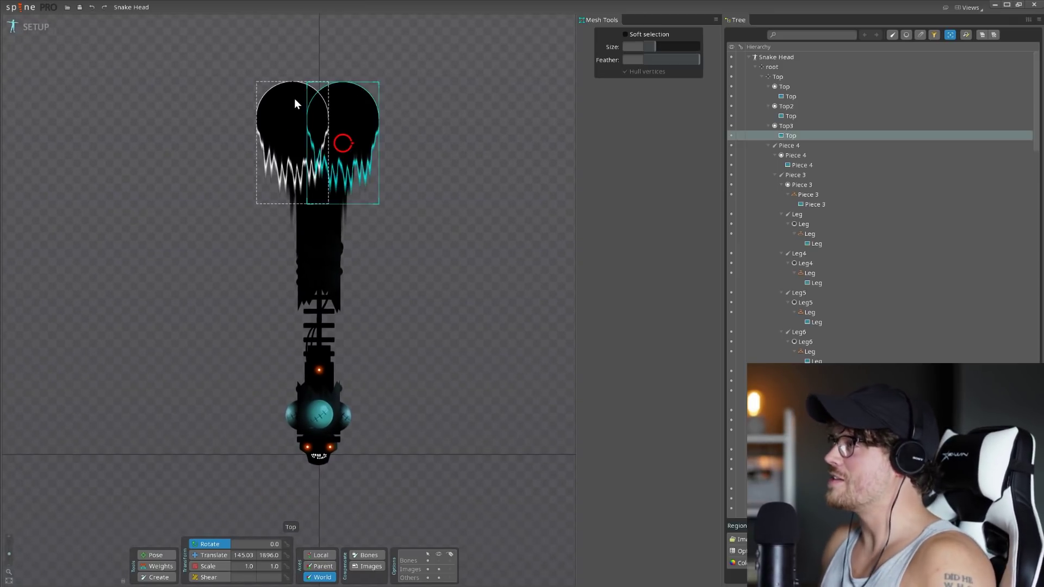
pyautogui.click(295, 103)
pyautogui.click(731, 116)
pyautogui.click(730, 136)
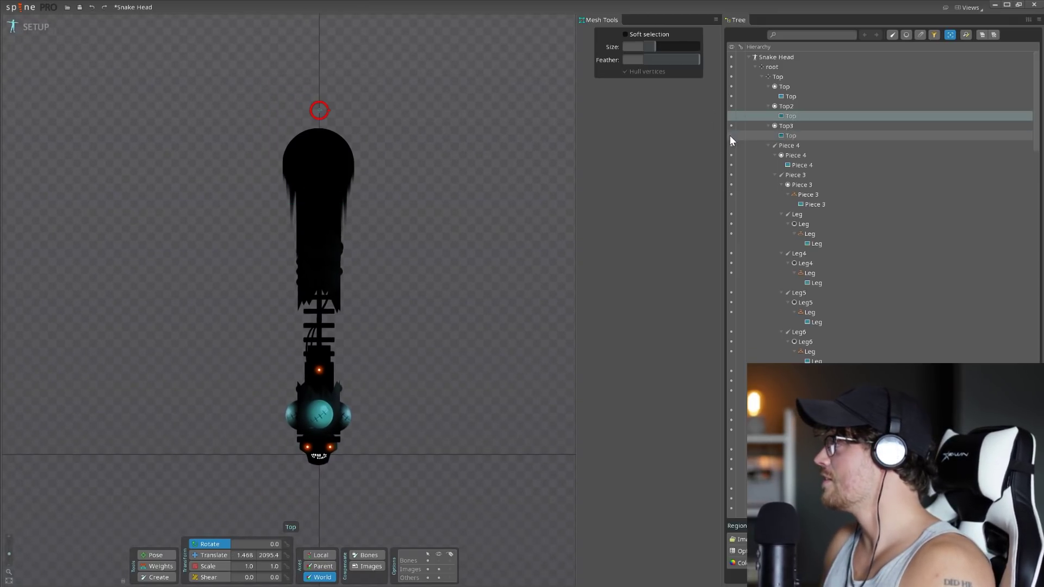
# - Inspect the remaining body and activate the skinPhase0 skin for the snake skeleton
pyautogui.moveTo(425, 243); pyautogui.dragTo(397, 250, button='right')
pyautogui.scroll(-3, 396, 239)
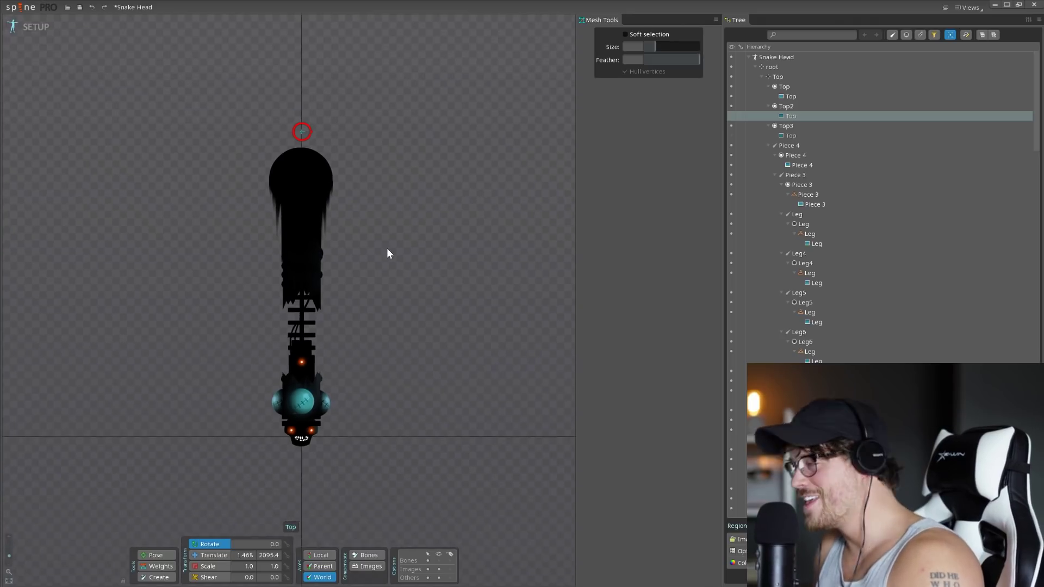
pyautogui.scroll(7, 293, 364)
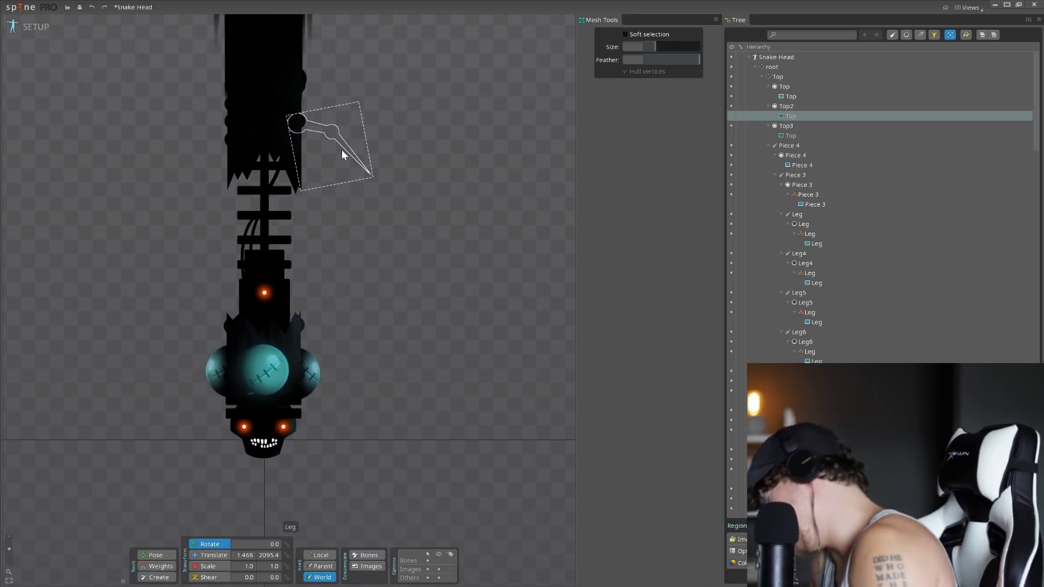
pyautogui.scroll(-2, 352, 168)
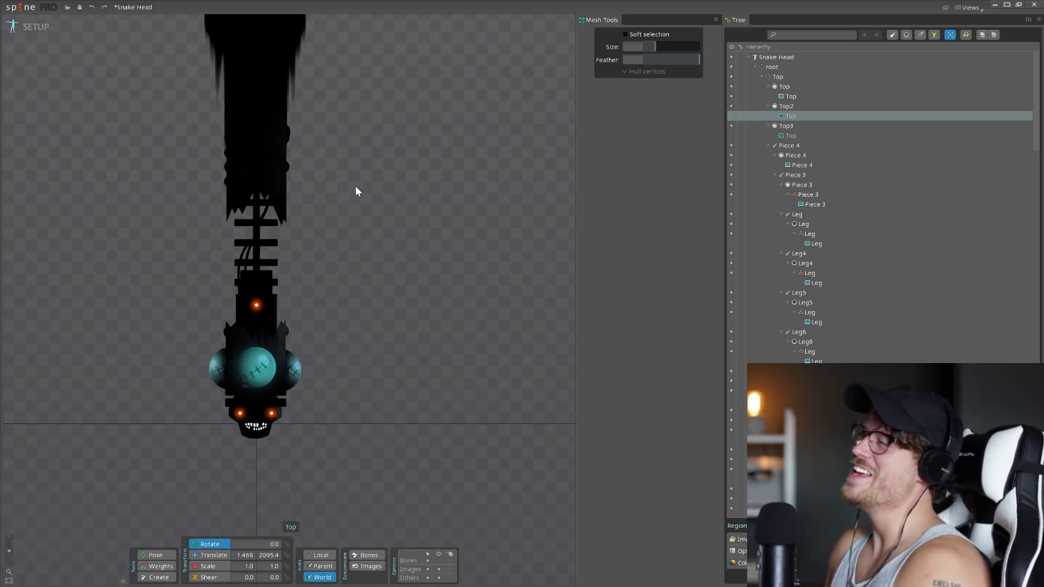
pyautogui.scroll(-2, 321, 120)
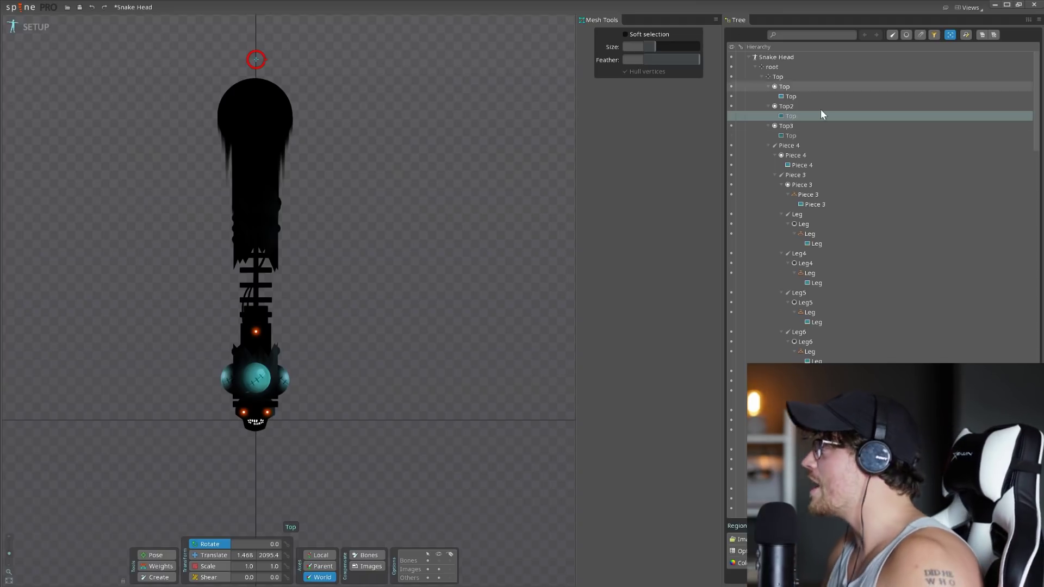
pyautogui.scroll(-15, 886, 244)
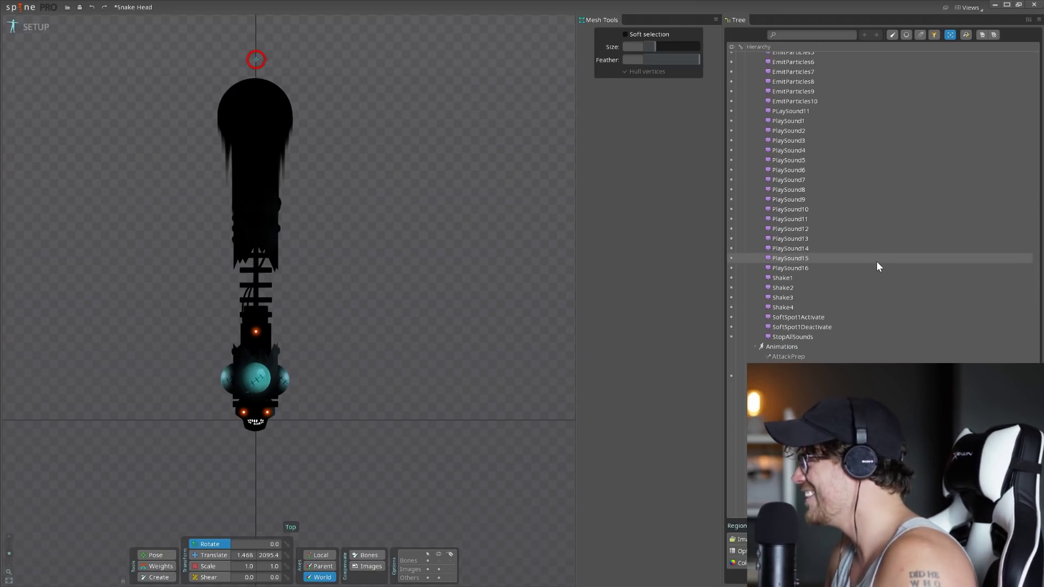
pyautogui.scroll(-8, 869, 261)
pyautogui.scroll(10, 854, 266)
pyautogui.scroll(-4, 853, 266)
pyautogui.click(732, 289)
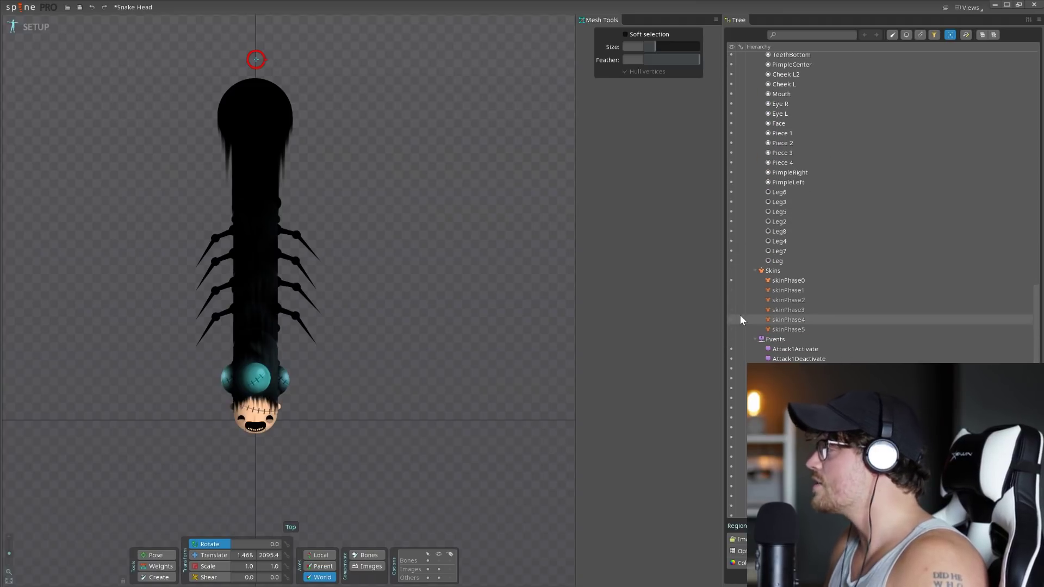
# - Inspect the legs and face up close, and preview the damage skins from skinPhase2 up to skinPhase5
pyautogui.scroll(2, 413, 272)
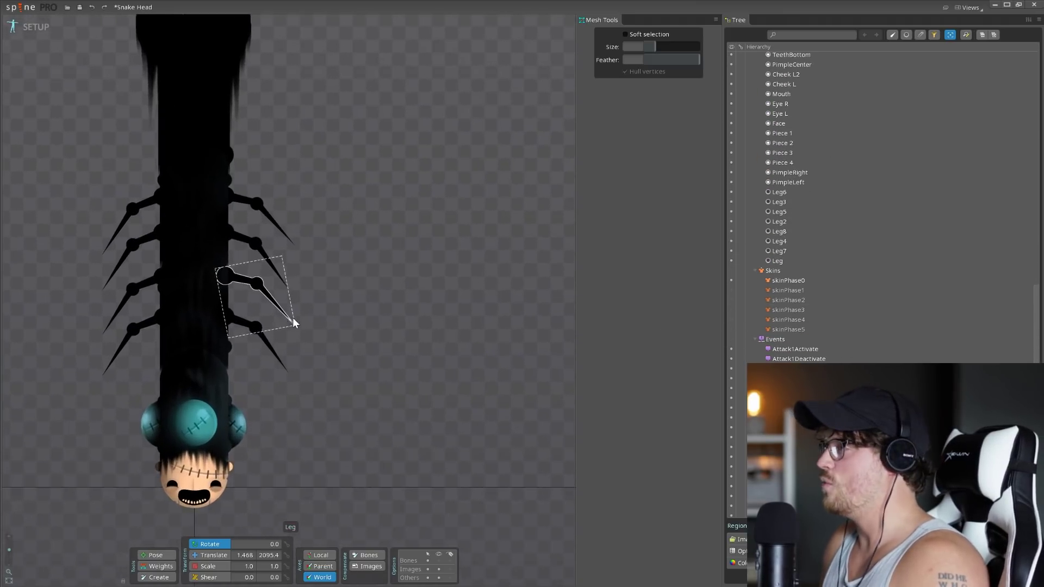
pyautogui.scroll(1, 337, 325)
pyautogui.moveTo(338, 324); pyautogui.dragTo(520, 333, button='right')
pyautogui.scroll(-10, 952, 292)
pyautogui.scroll(12, 948, 289)
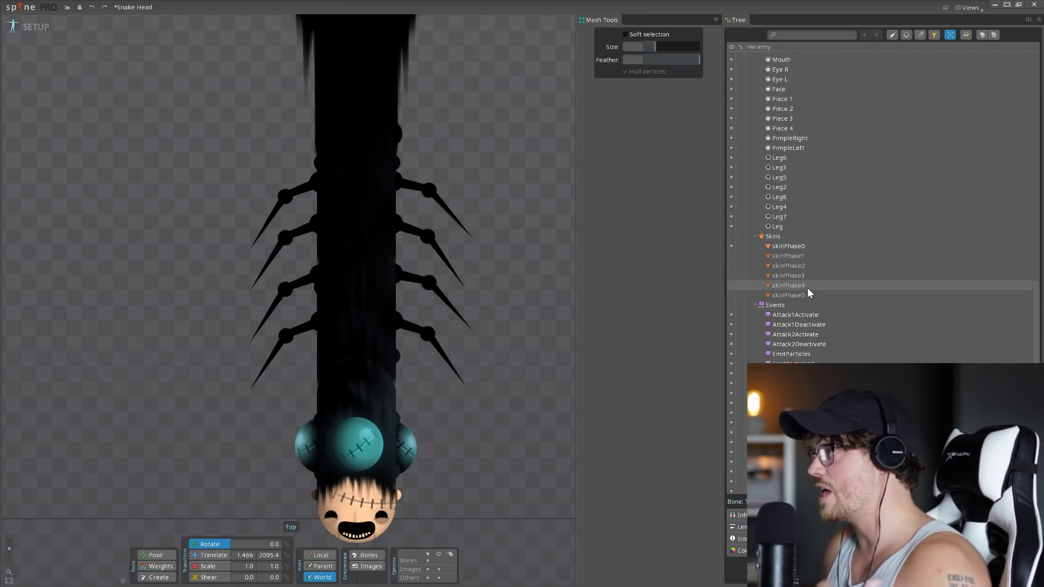
pyautogui.click(729, 265)
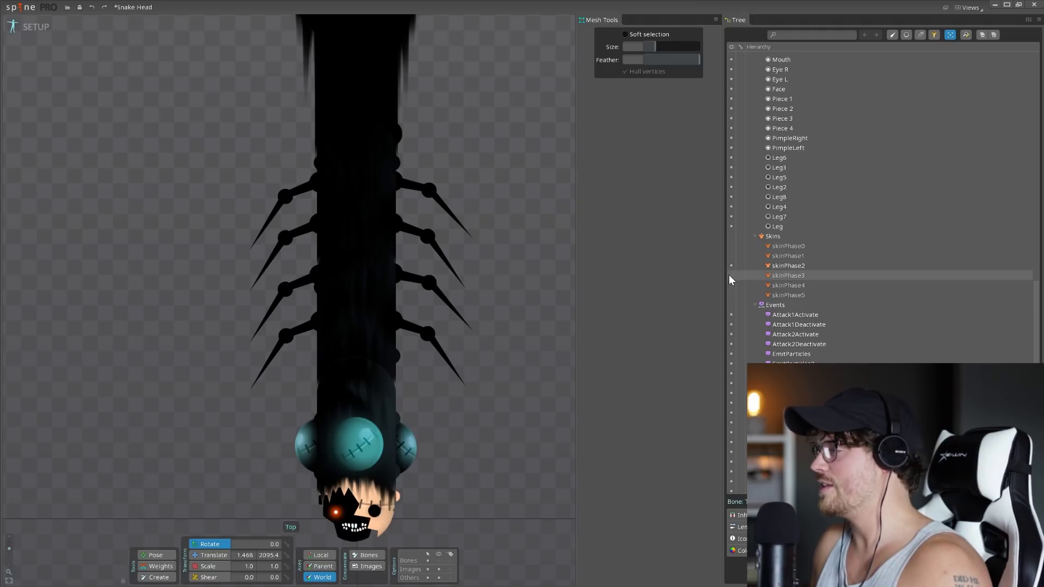
pyautogui.click(729, 276)
pyautogui.click(729, 289)
pyautogui.scroll(1, 729, 297)
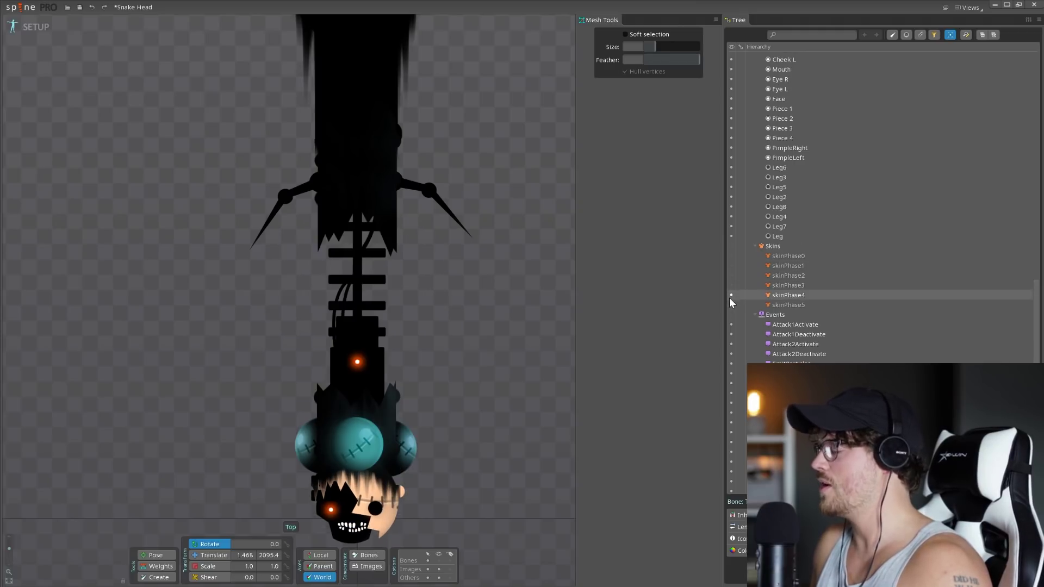
pyautogui.click(732, 305)
# - Cycle the skins in reverse order from skinPhase4 back to skinPhase0
pyautogui.click(731, 295)
pyautogui.scroll(-1, 730, 282)
pyautogui.click(729, 275)
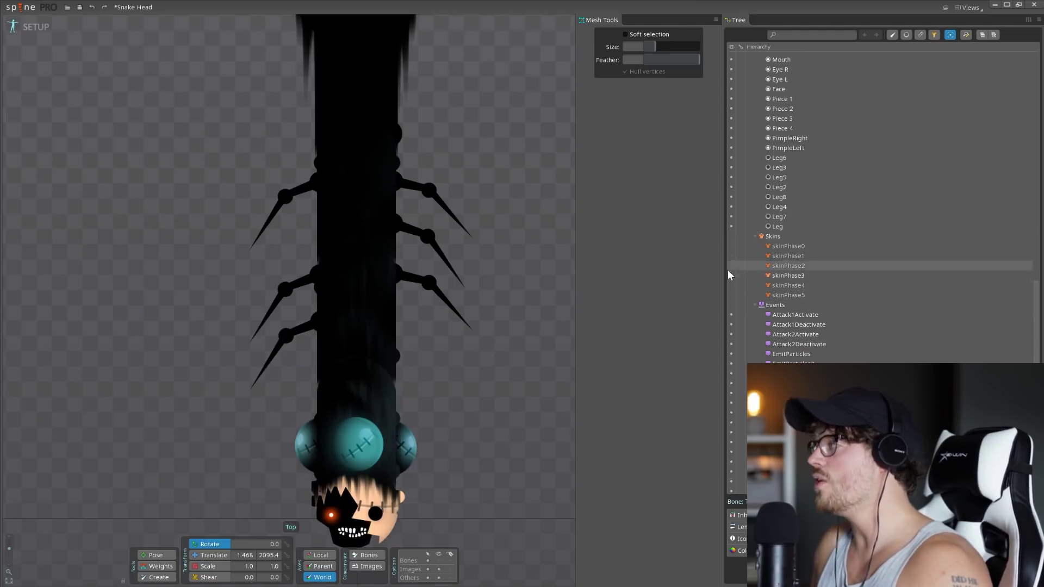
pyautogui.click(729, 265)
pyautogui.click(731, 258)
pyautogui.click(732, 248)
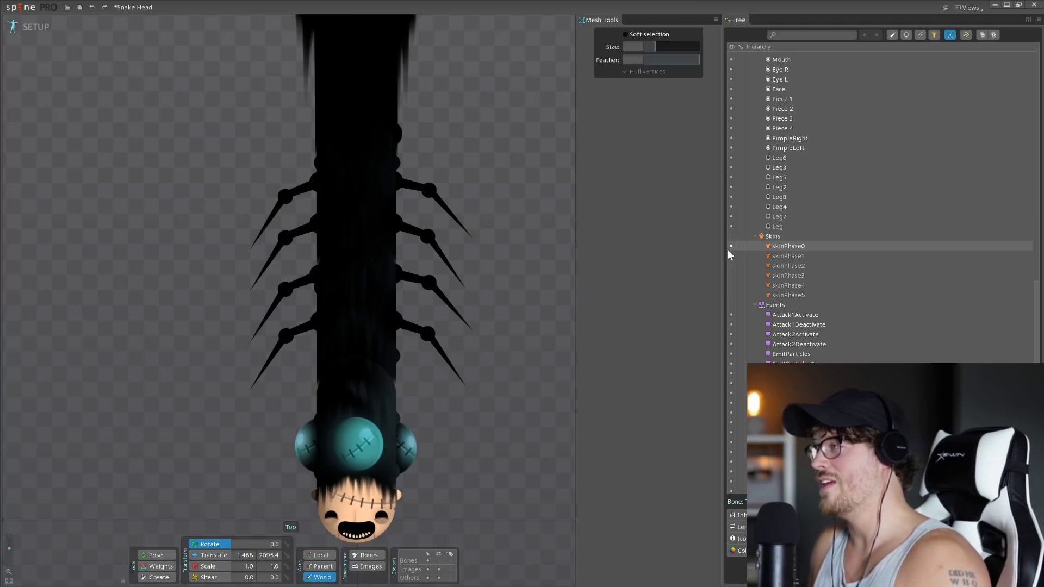
# - Compare the head and body once more with the skinPhase2 and skinPhase4 skins
pyautogui.moveTo(340, 337); pyautogui.dragTo(339, 255, button='right')
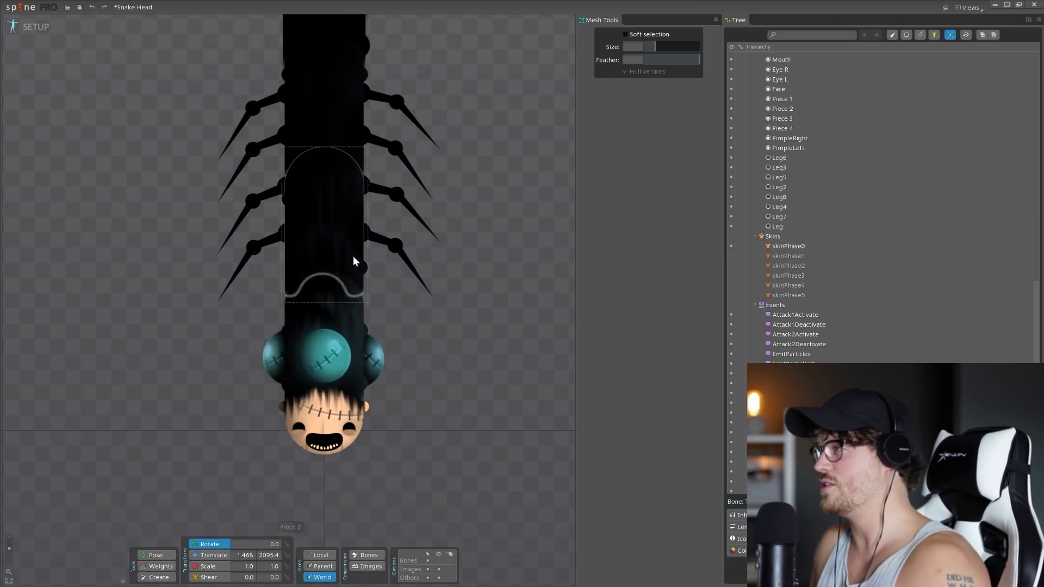
pyautogui.click(732, 266)
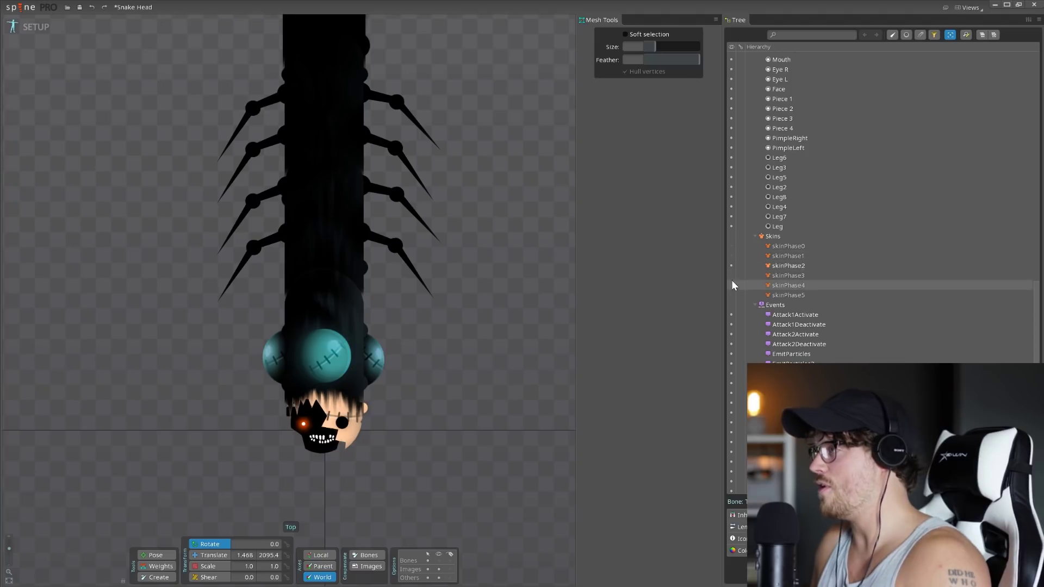
pyautogui.click(731, 285)
pyautogui.scroll(-6, 731, 288)
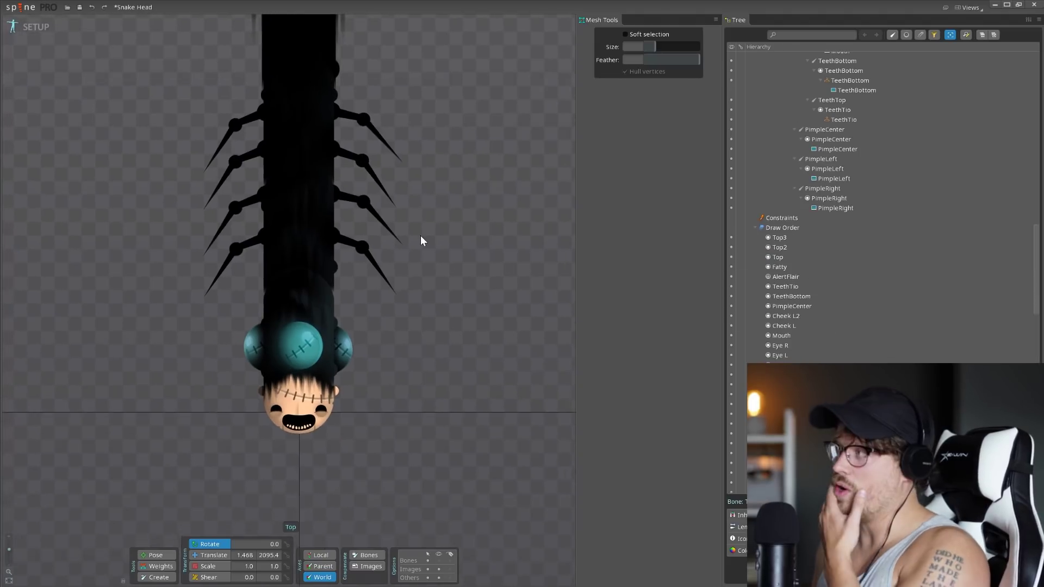
# - Try swinging the bone of the second leg down on the body's left side upward with the Pose tool
pyautogui.click(227, 261)
pyautogui.click(249, 205)
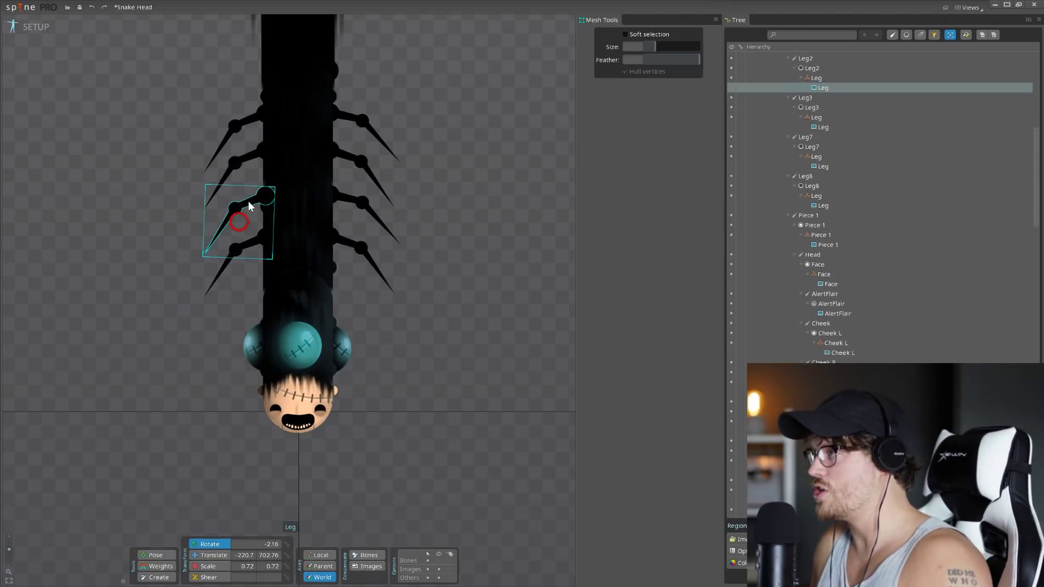
pyautogui.click(257, 154)
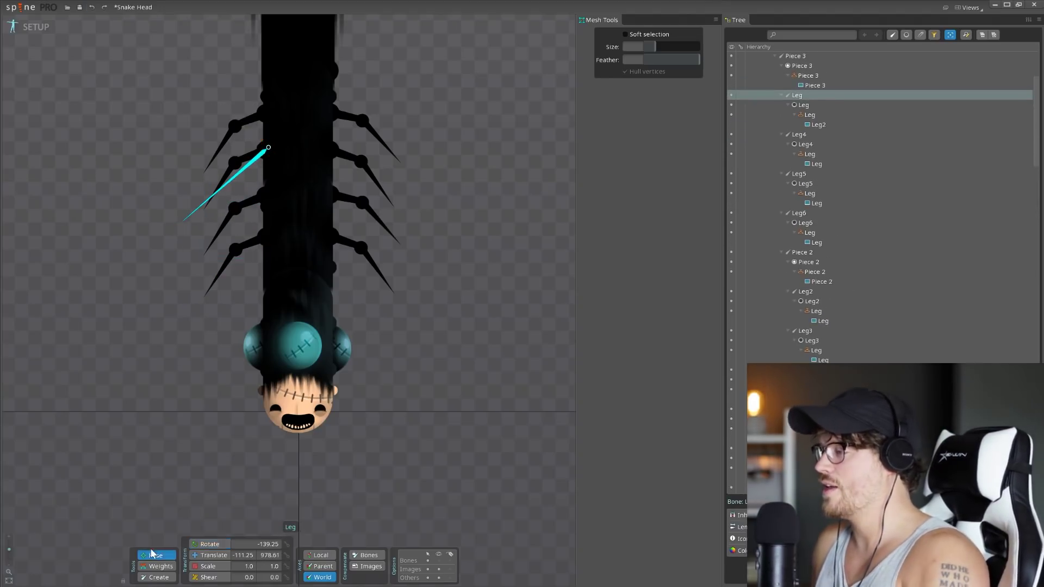
pyautogui.moveTo(180, 221); pyautogui.dragTo(174, 137)
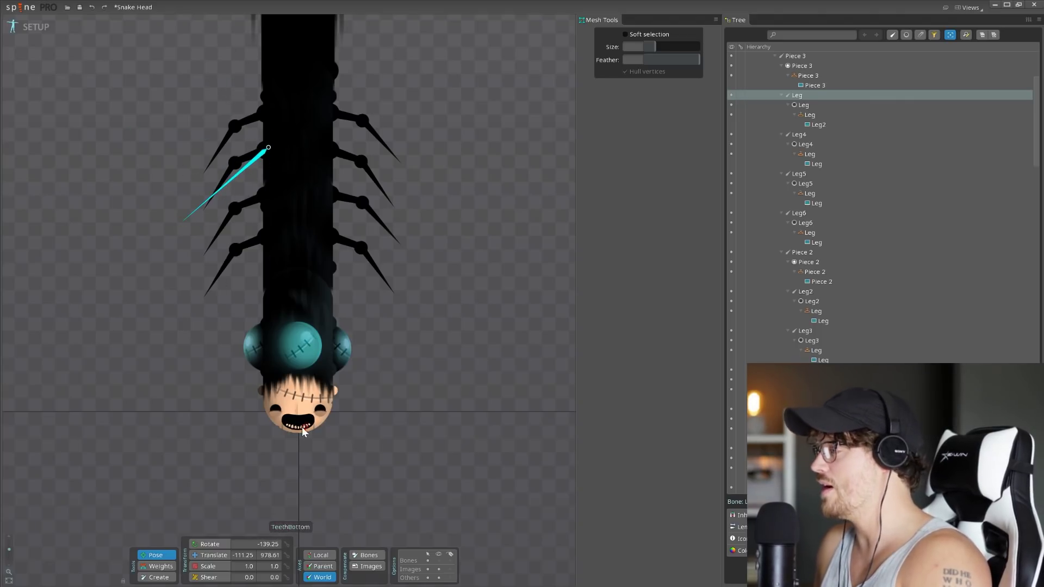
# - Try scaling the PimpleRight bone horizontally and undo the scaling
pyautogui.click(305, 351)
pyautogui.click(338, 349)
pyautogui.moveTo(348, 348); pyautogui.dragTo(350, 371)
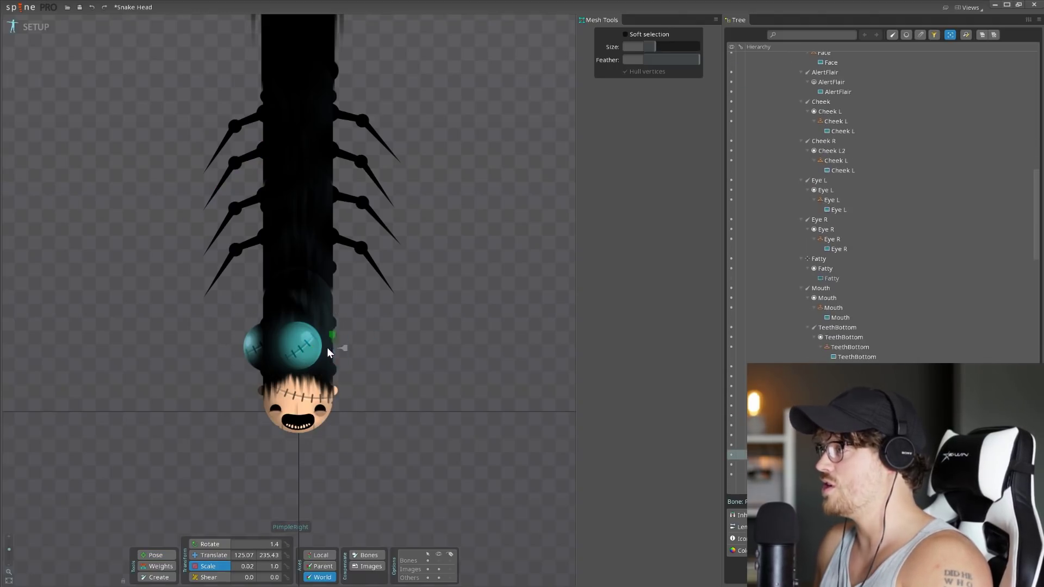
pyautogui.moveTo(403, 349); pyautogui.dragTo(425, 345)
pyautogui.hotkey('ctrl', 'z')
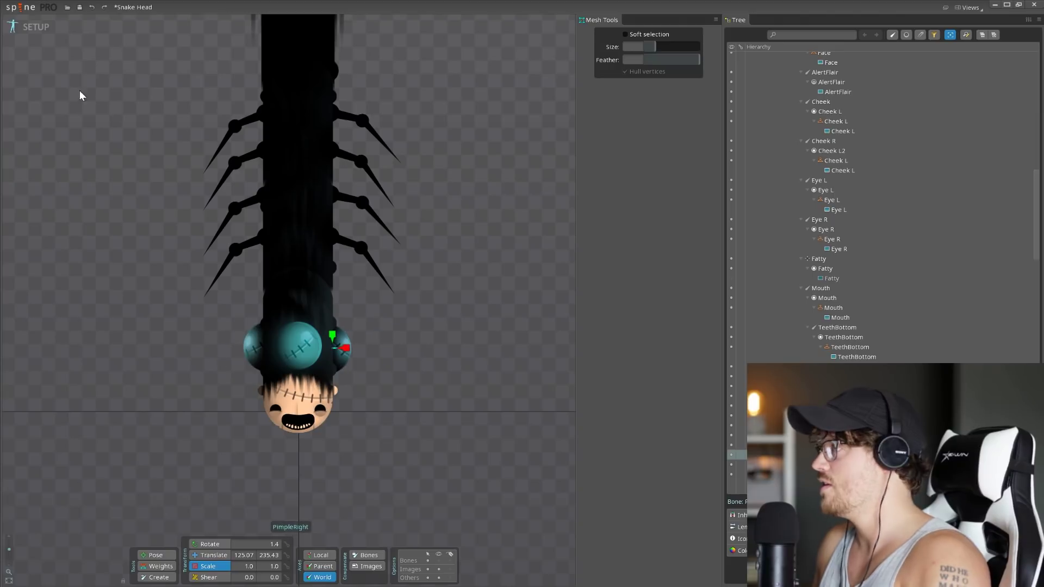
# - Switch the rig to Animate mode, play the AttackStick animation, and locate the skeleton's list of animations
pyautogui.click(46, 38)
pyautogui.scroll(-3, 213, 321)
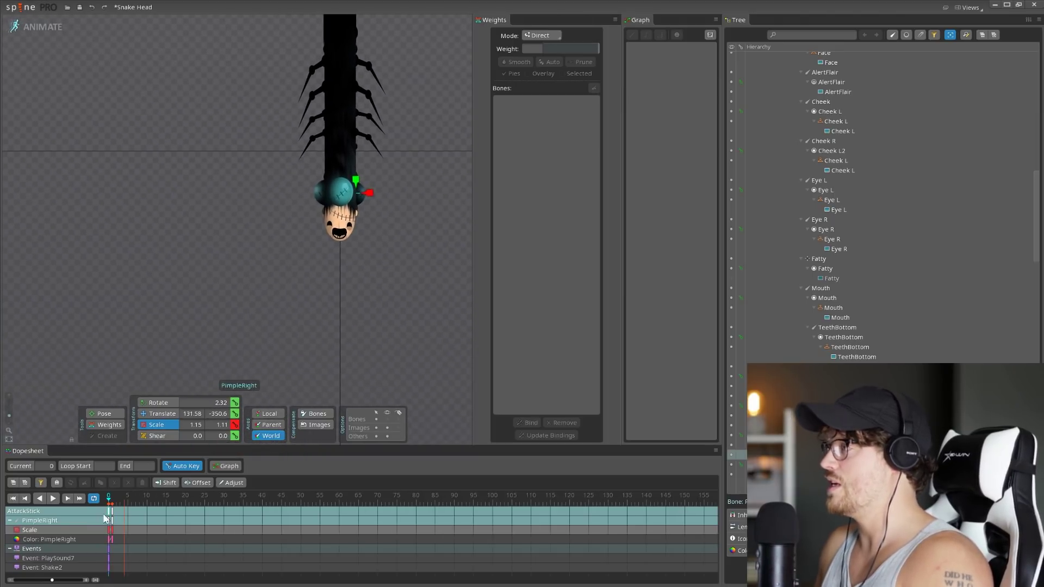
pyautogui.click(52, 499)
pyautogui.moveTo(383, 247); pyautogui.dragTo(312, 296)
pyautogui.moveTo(394, 229); pyautogui.dragTo(291, 337, button='right')
pyautogui.scroll(-10, 881, 217)
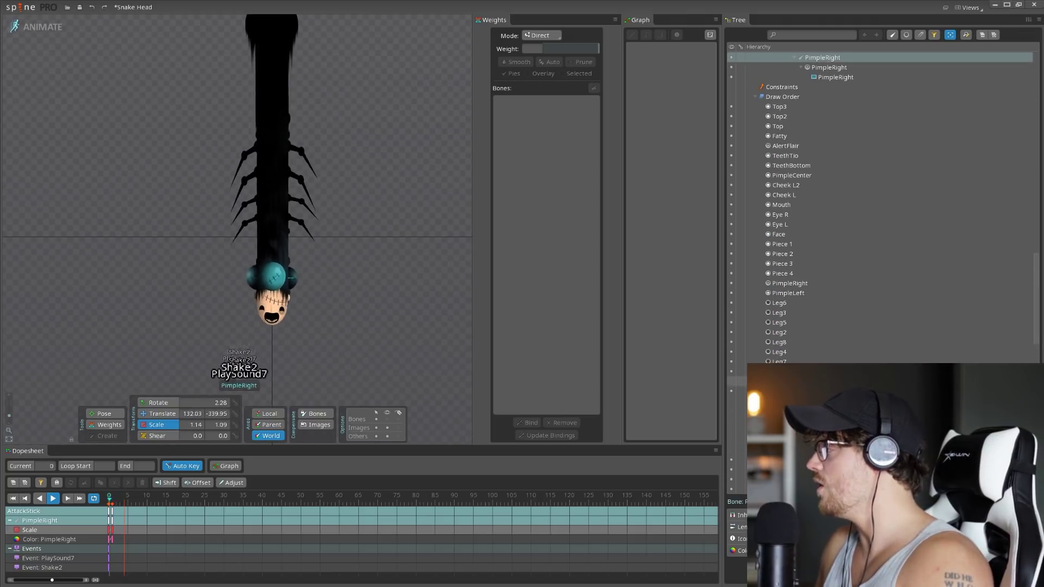
pyautogui.scroll(4, 880, 218)
pyautogui.scroll(-12, 880, 217)
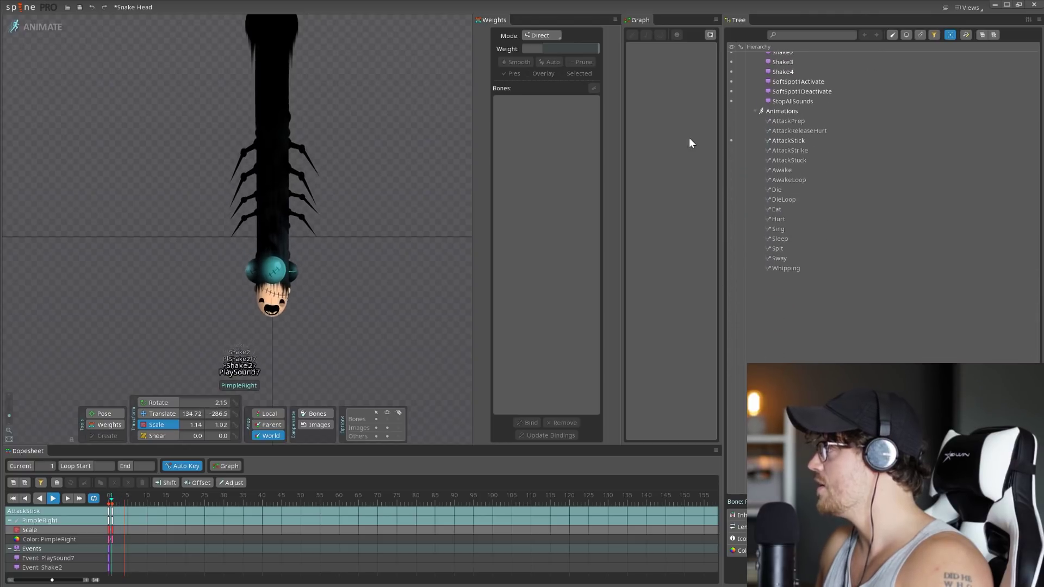
# - Play the Awake animation and the AwakeLoop animation on the snake boss
pyautogui.click(730, 169)
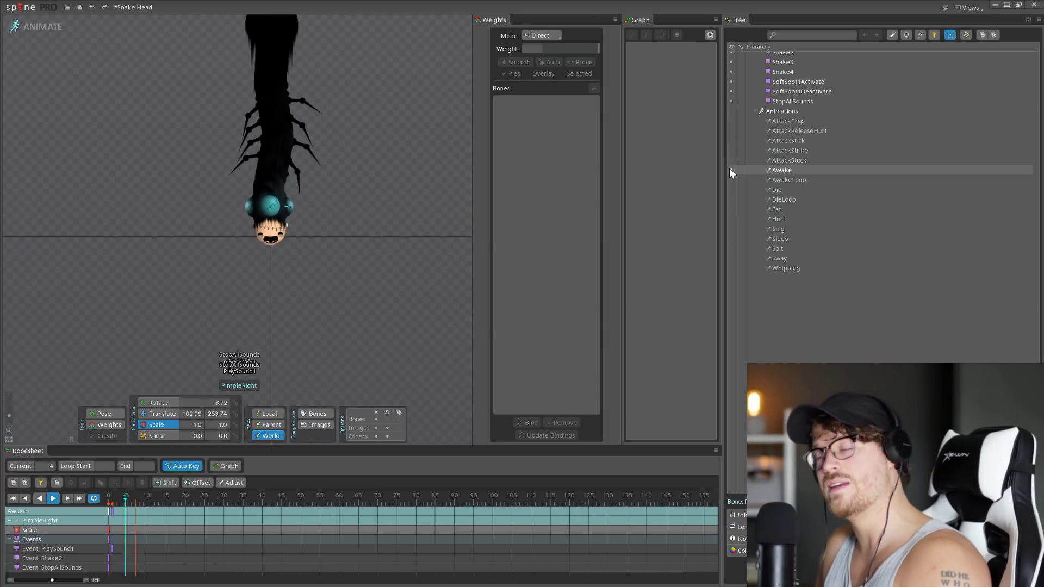
pyautogui.click(731, 179)
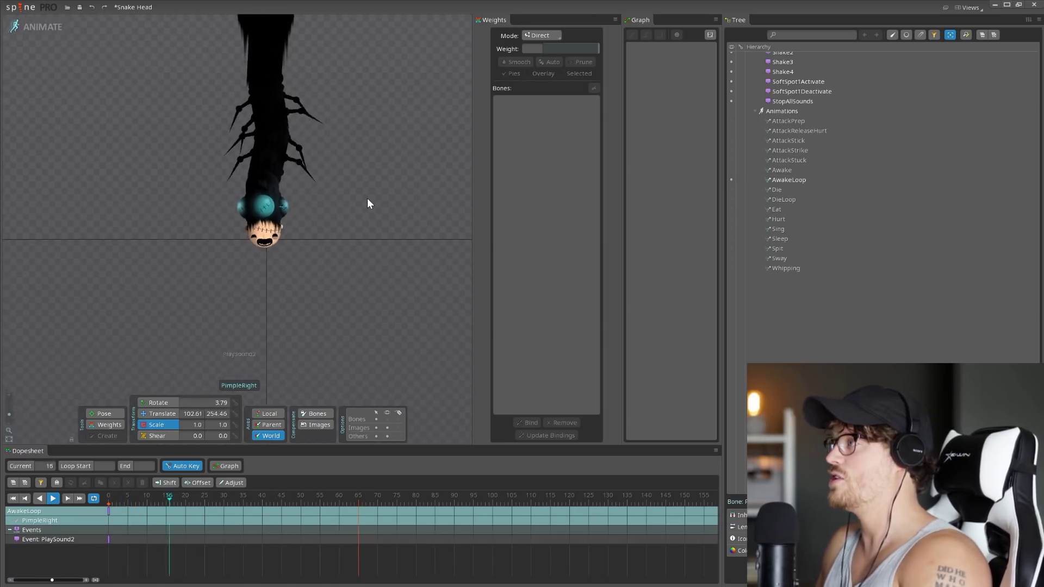
pyautogui.scroll(5, 363, 200)
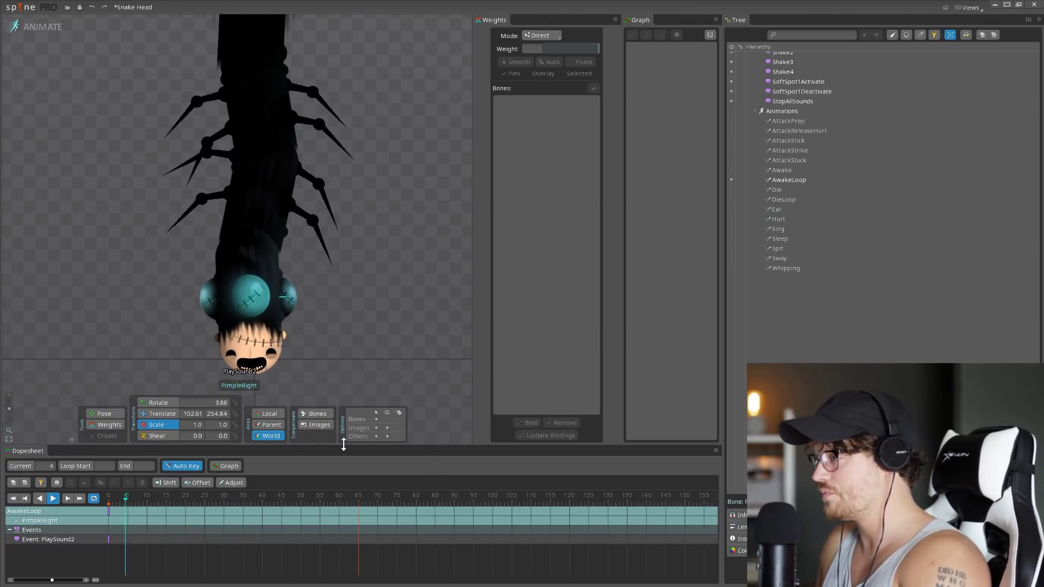
# - Enlarge the Dopesheet and deselect the PimpleRight bone to examine all keyframes of the AwakeLoop animation
pyautogui.moveTo(347, 446); pyautogui.dragTo(391, 206)
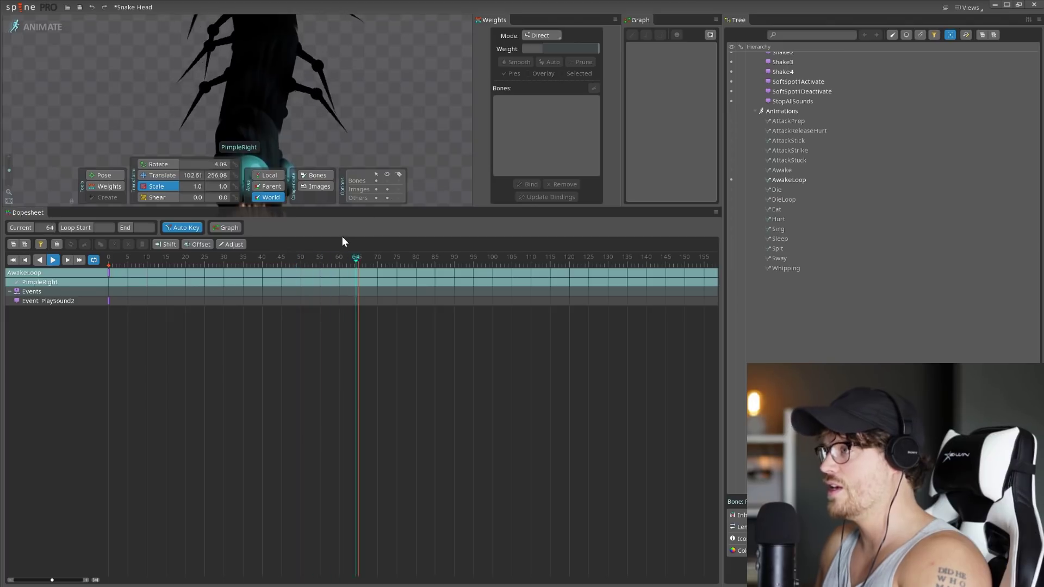
pyautogui.click(410, 100)
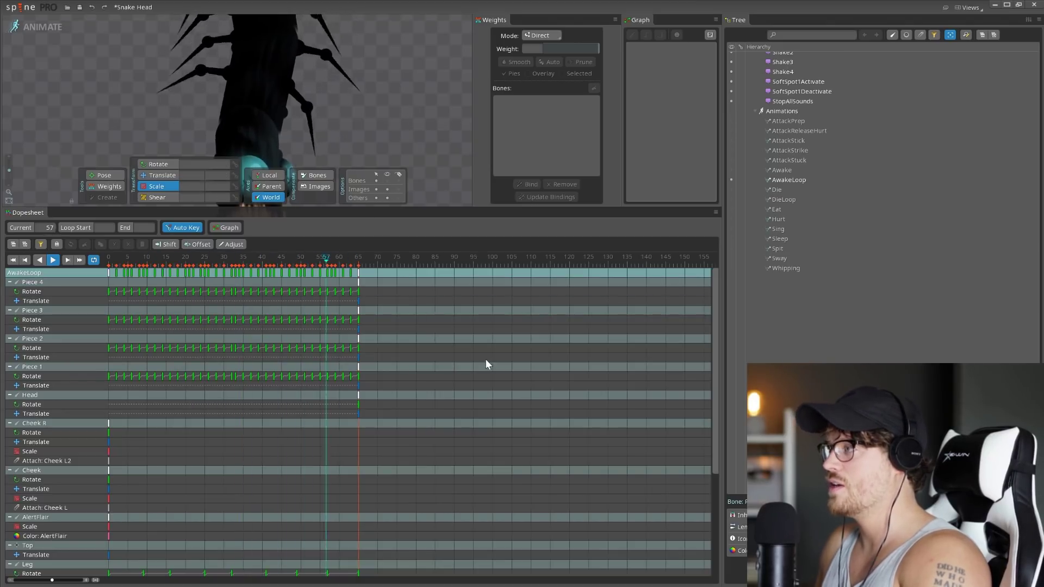
pyautogui.scroll(-3, 422, 356)
pyautogui.scroll(3, 422, 363)
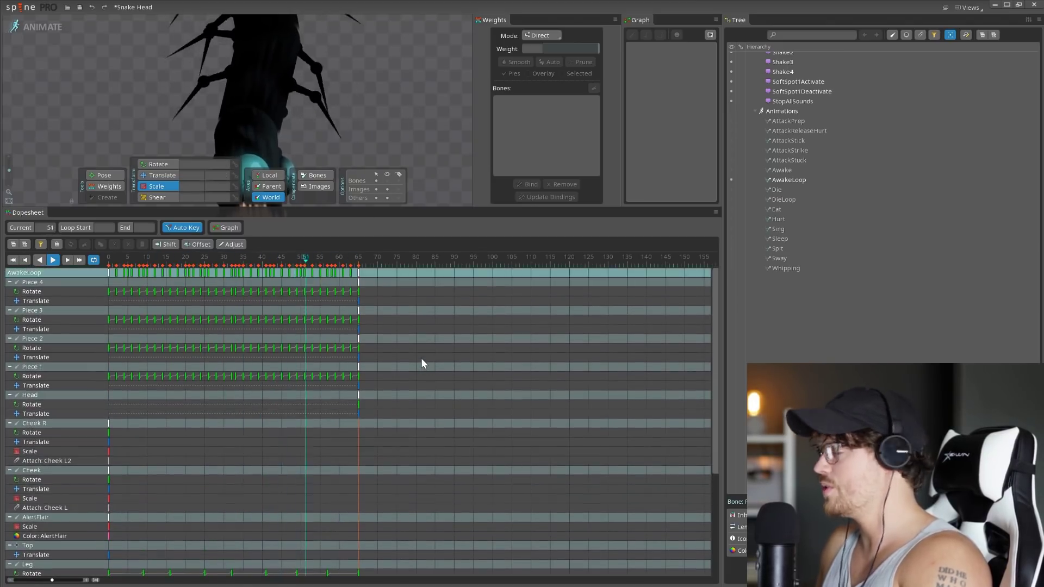
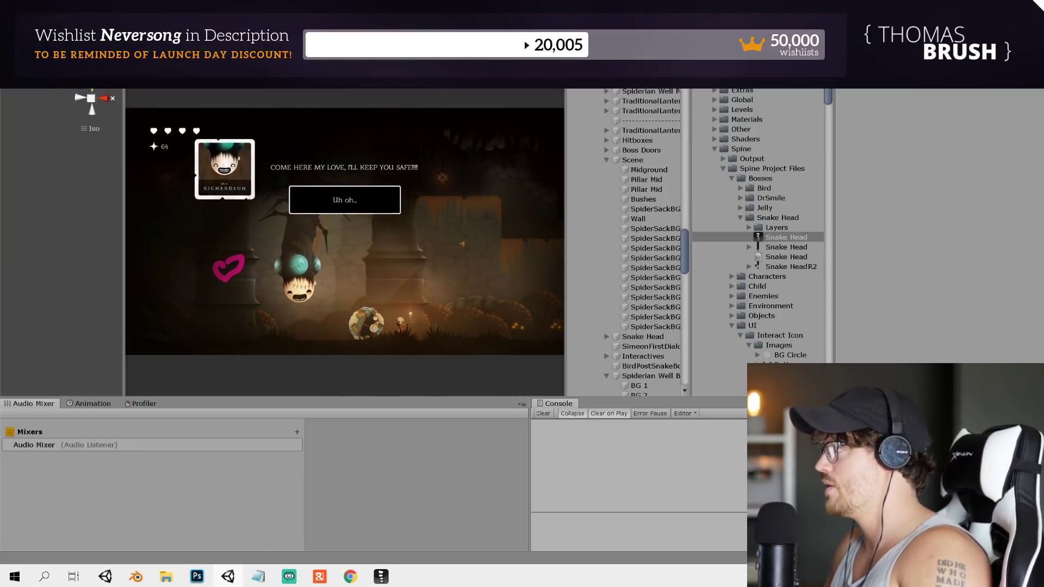
# - Resume the game in Unity, answer the boss dialogue with "Uh oh...", and pause while the boss holds its victim in its mouth
pyautogui.hotkey('shift', 'space')
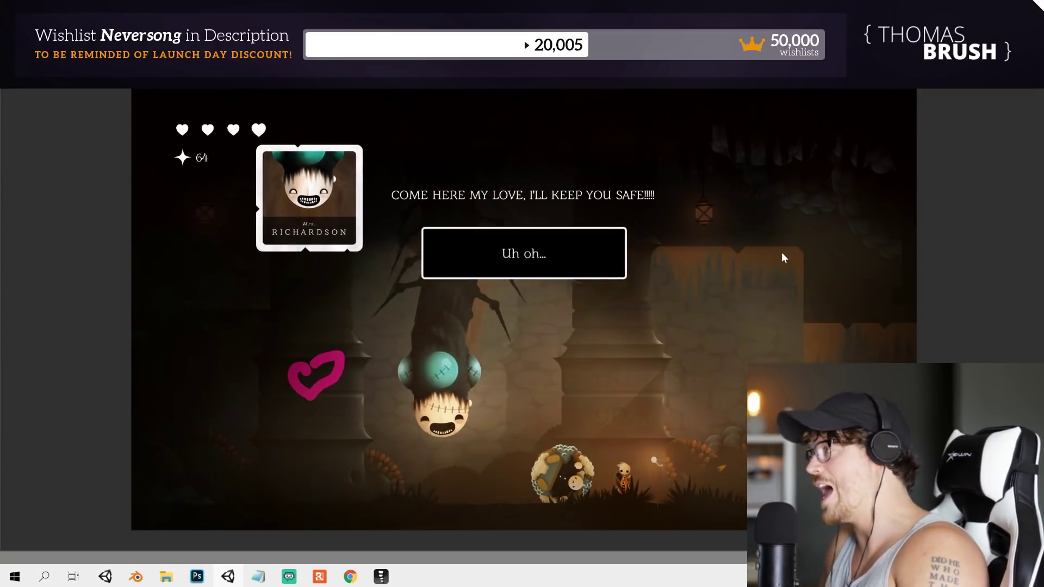
pyautogui.press('space')
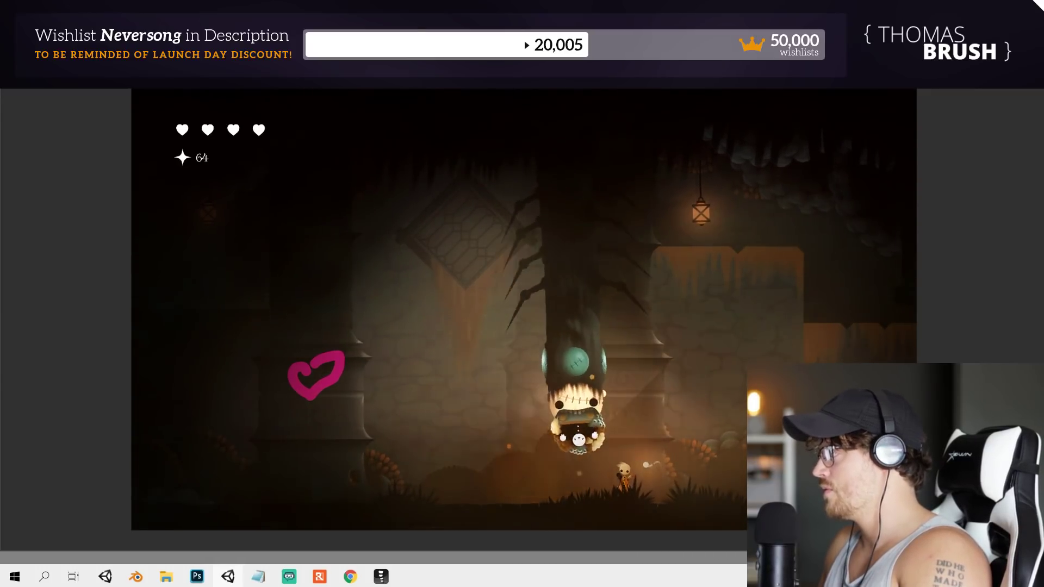
pyautogui.hotkey('ctrl', 'p')
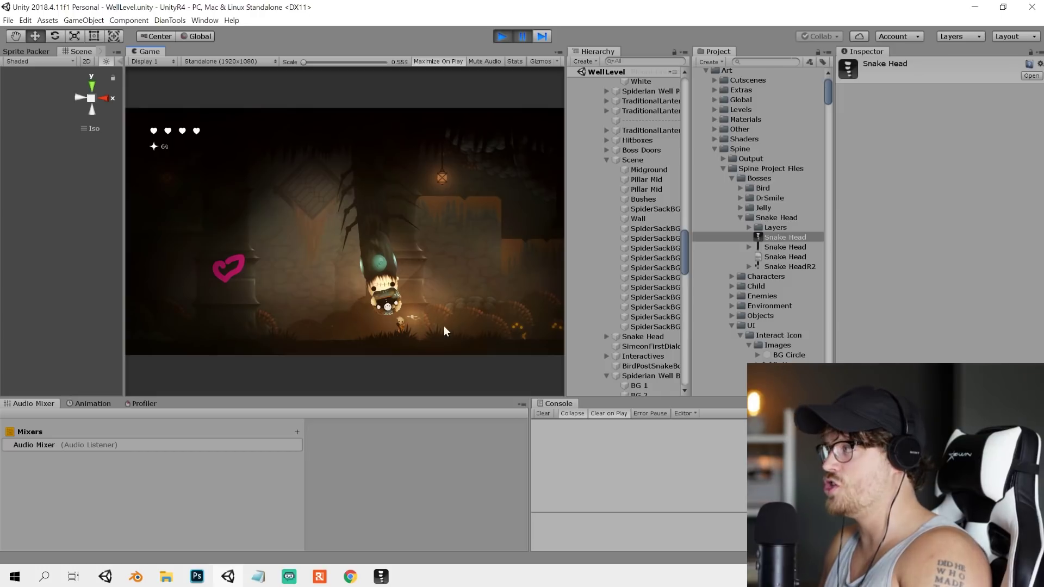
pyautogui.moveTo(686, 57); pyautogui.dragTo(690, 46)
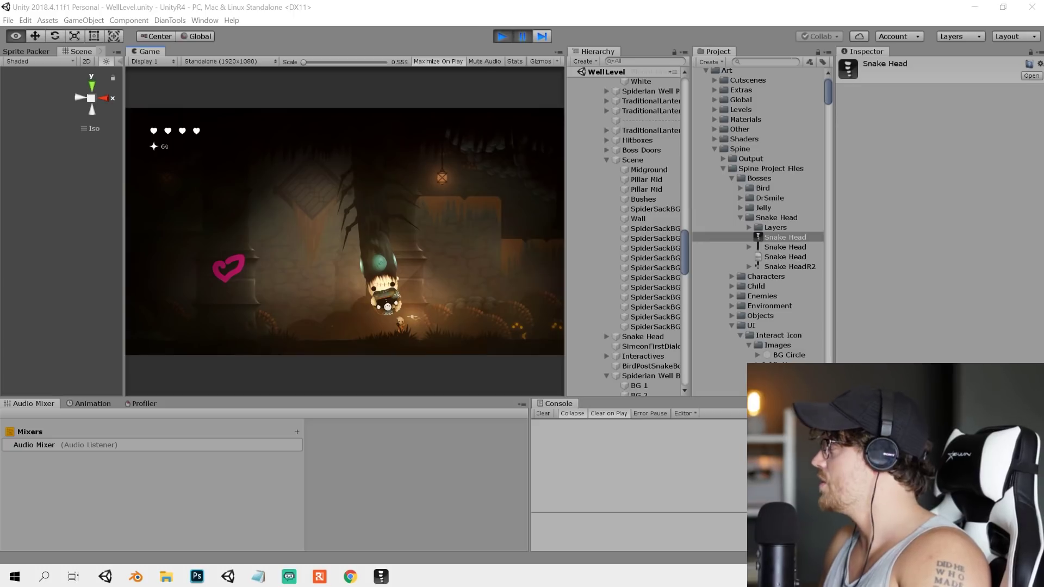
# - Switch to Spine, play the Eat animation in an enlarged viewport, and stop playback at frame 87
pyautogui.hotkey('alt', 'Tab')
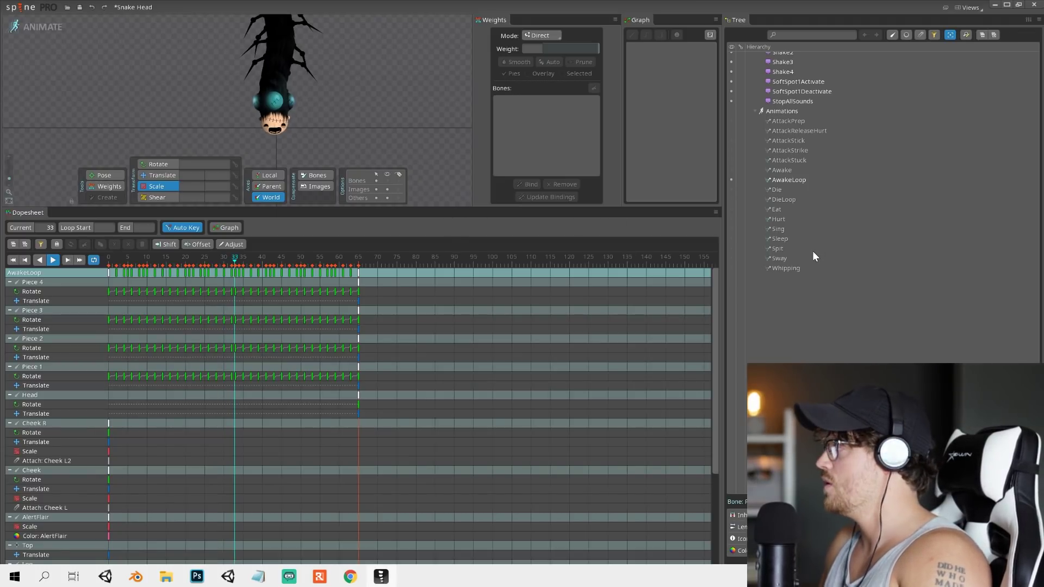
pyautogui.click(730, 210)
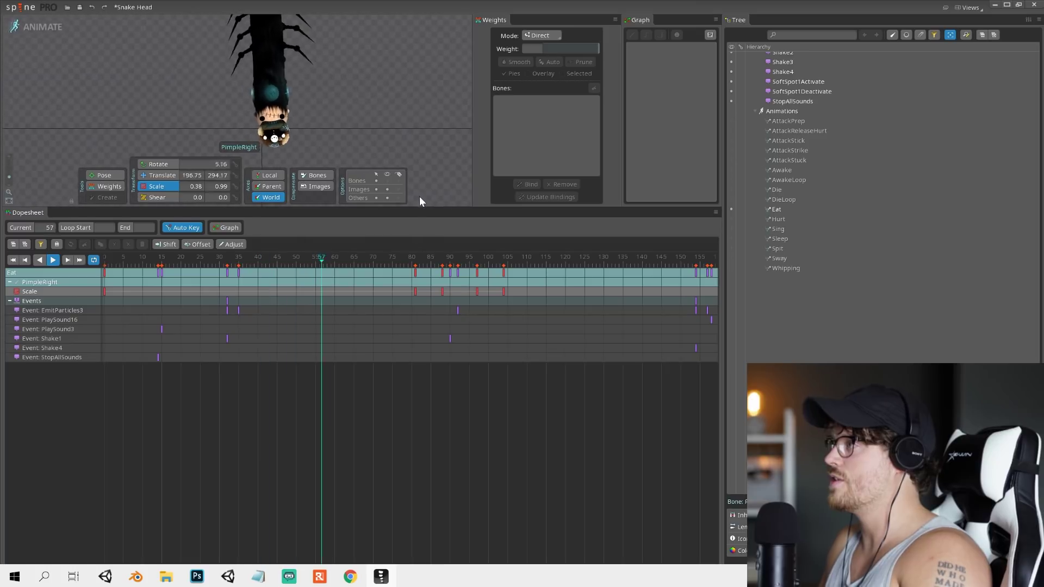
pyautogui.moveTo(427, 207); pyautogui.dragTo(449, 410)
pyautogui.scroll(3, 233, 197)
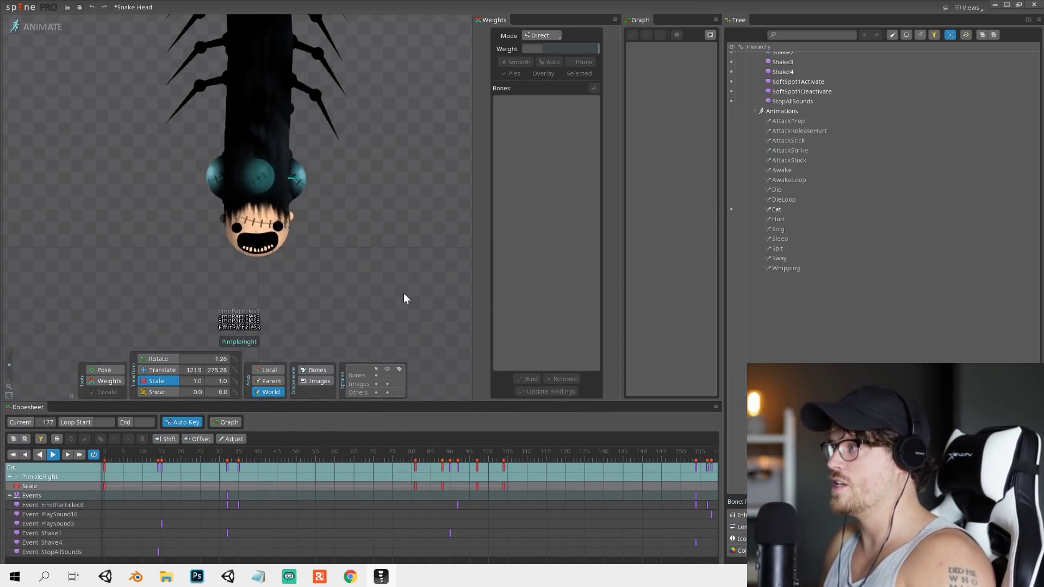
pyautogui.click(53, 454)
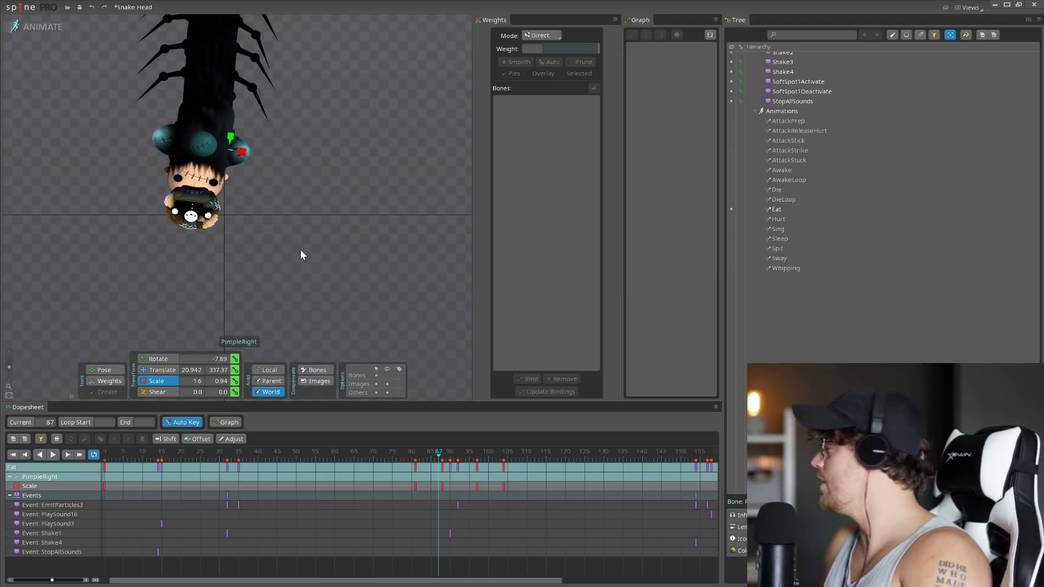
# - Switch to Unity, resume the boss fight, and pause it during the boss's singing attack
pyautogui.hotkey('alt', 'Tab')
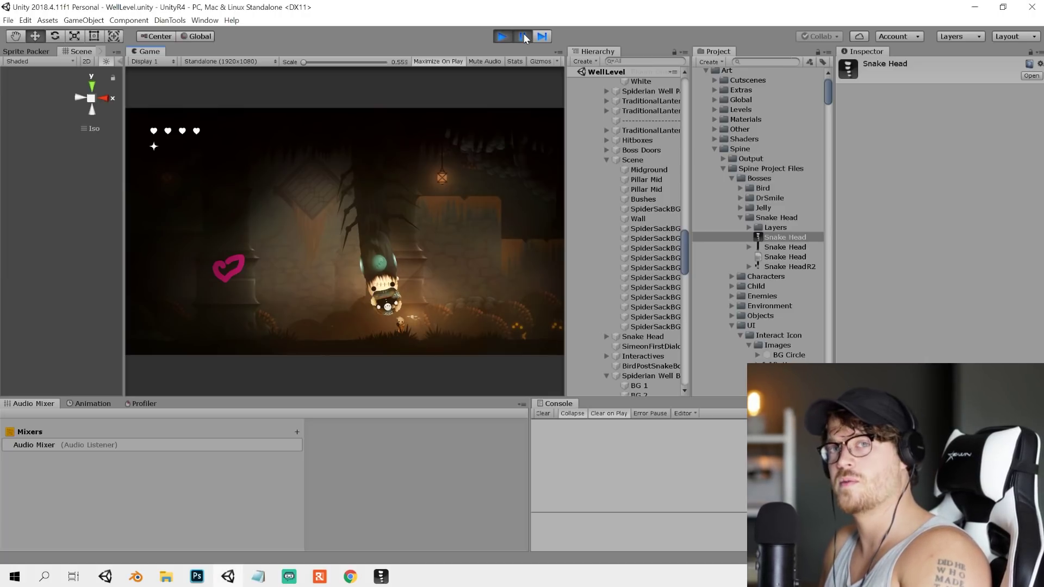
pyautogui.hotkey('shift', 'space')
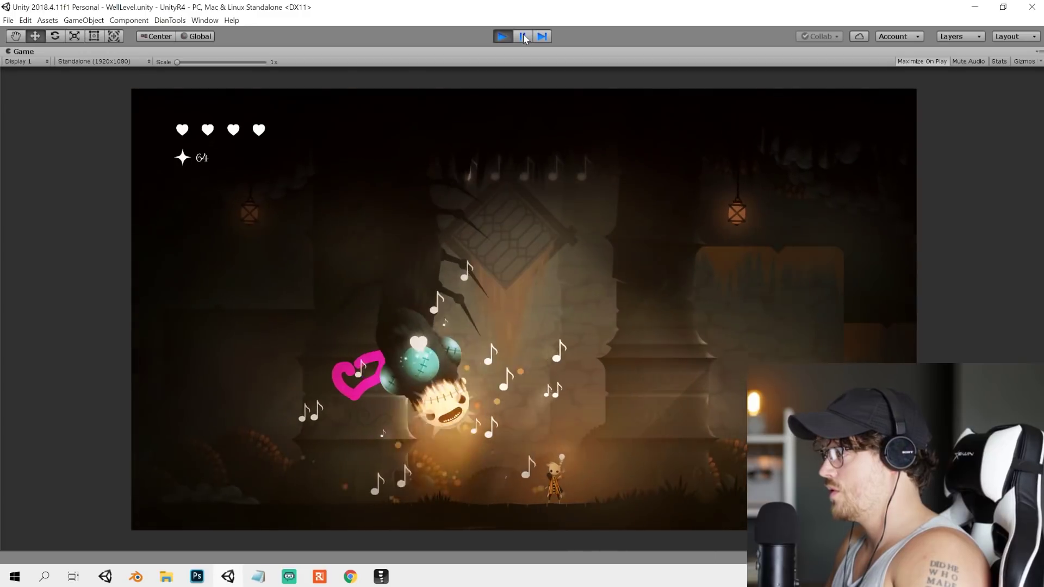
pyautogui.click(523, 37)
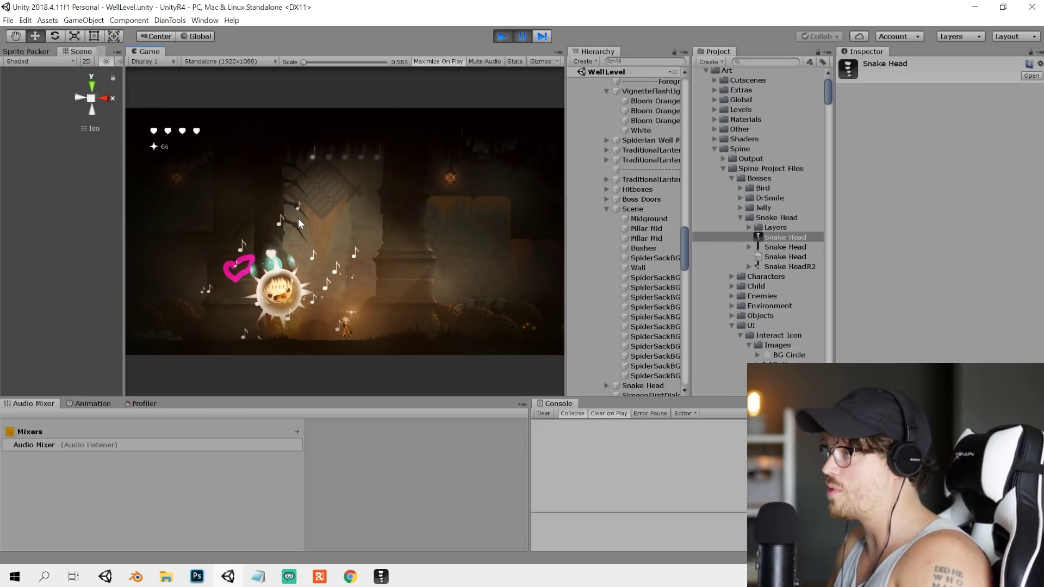
# - Switch to Spine, activate the Sing animation, enlarge the Dopesheet, and scrub the timeline to frame 91 and back to frame 78
pyautogui.hotkey('alt', 'Tab')
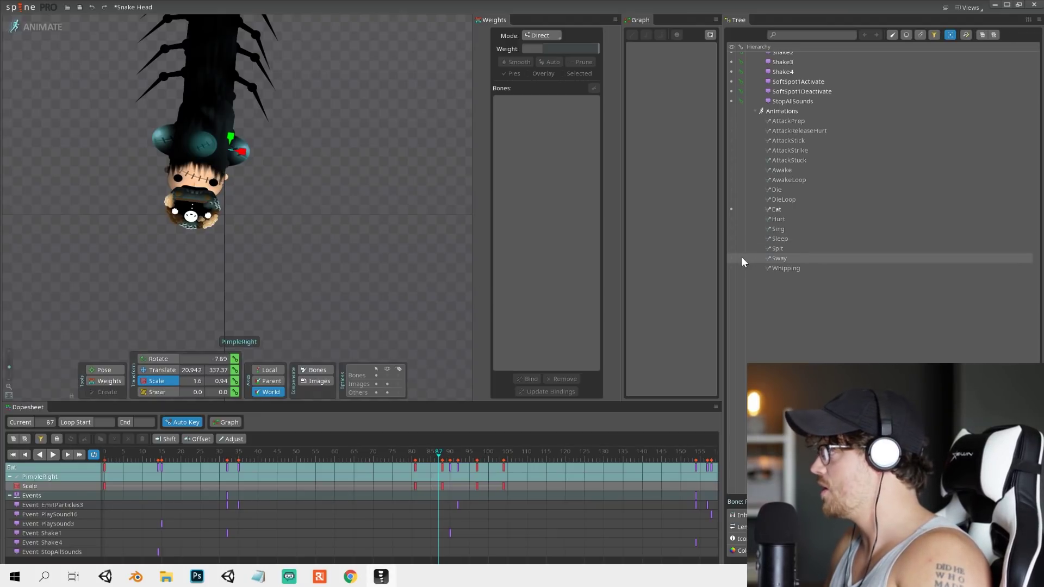
pyautogui.scroll(3, 803, 267)
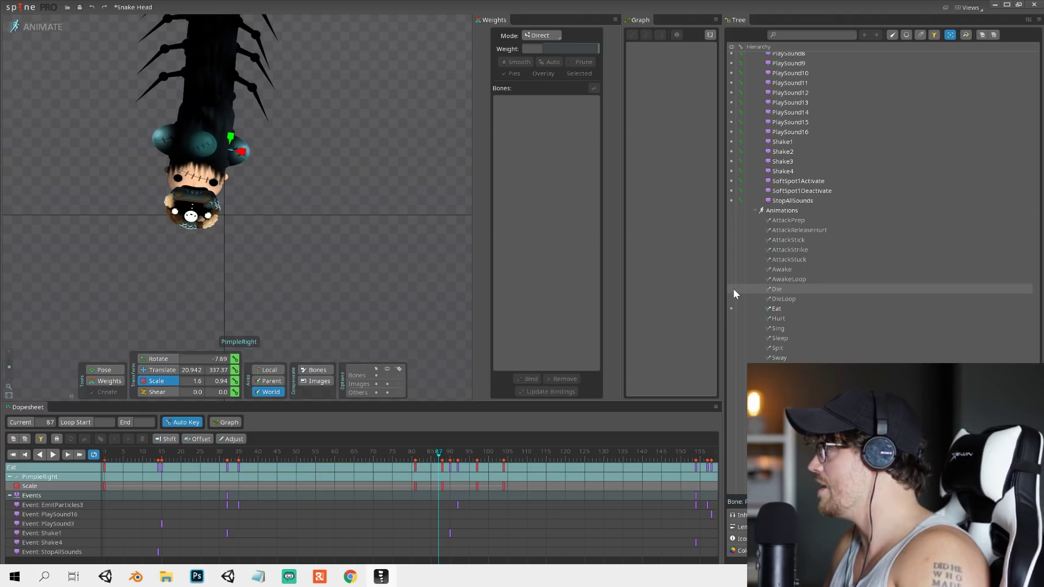
pyautogui.click(732, 328)
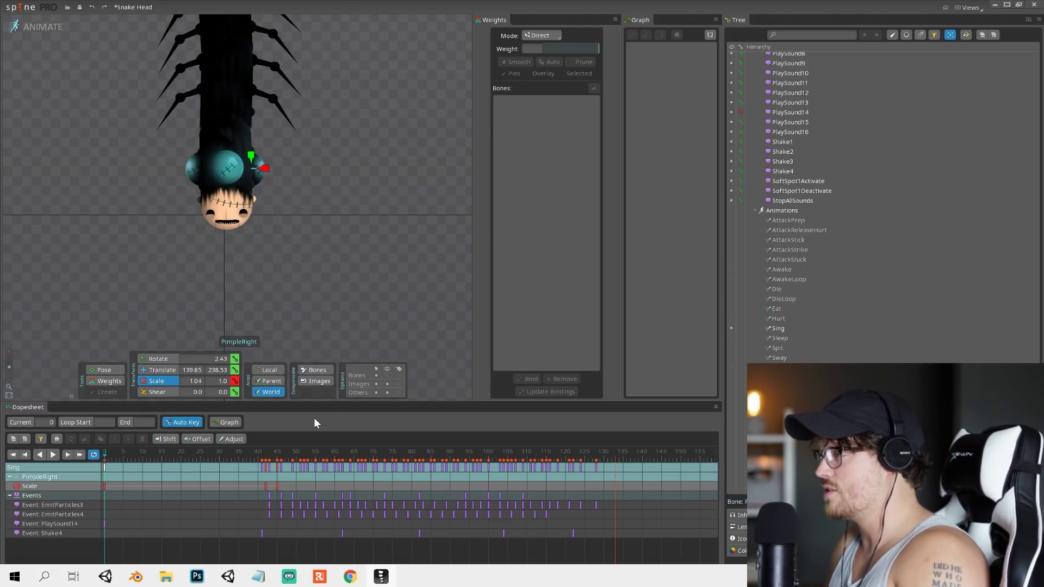
pyautogui.moveTo(404, 406); pyautogui.dragTo(450, 293)
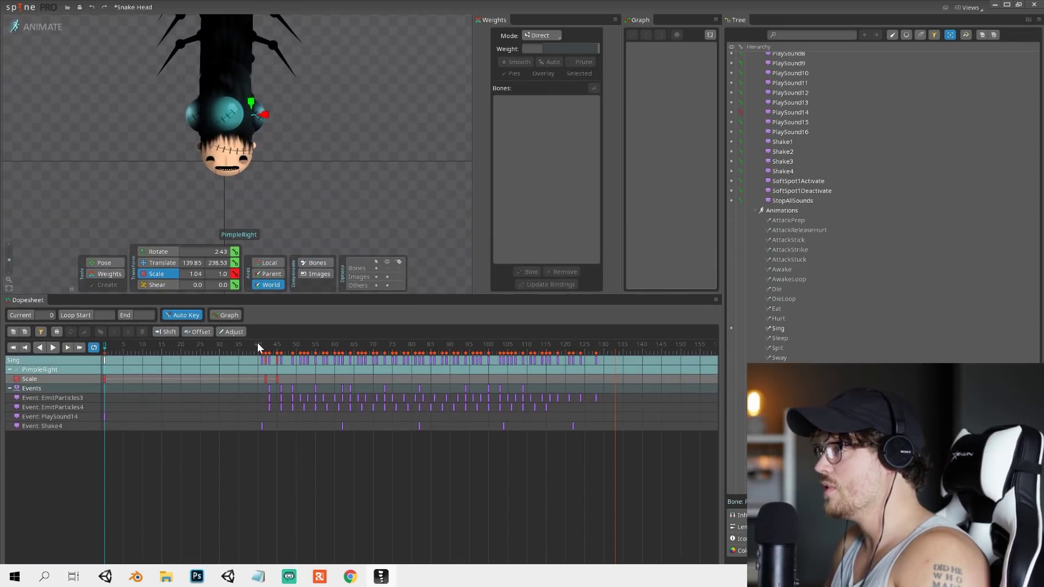
pyautogui.moveTo(378, 337); pyautogui.dragTo(454, 340)
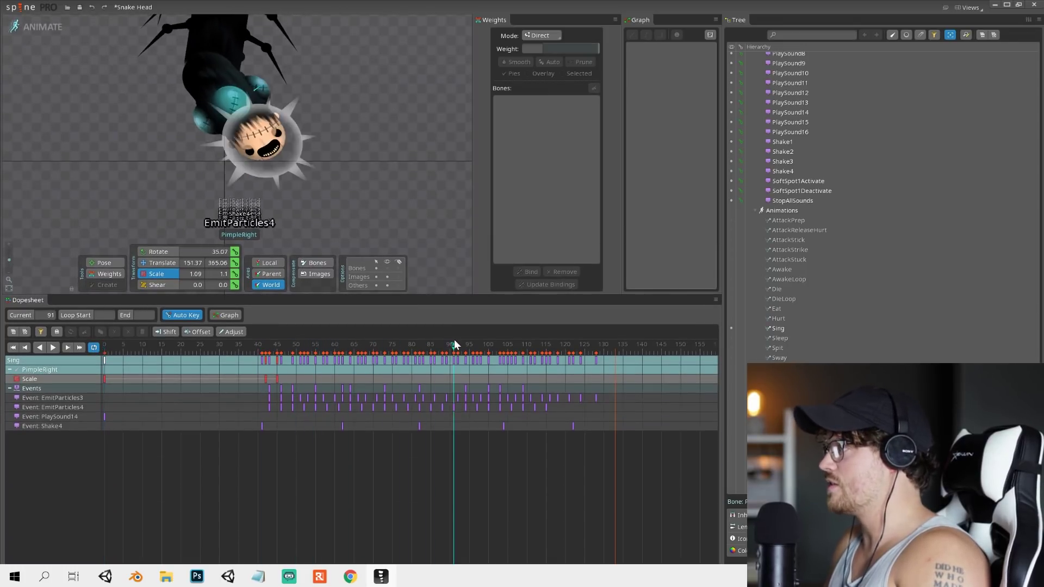
pyautogui.moveTo(523, 344); pyautogui.dragTo(379, 383)
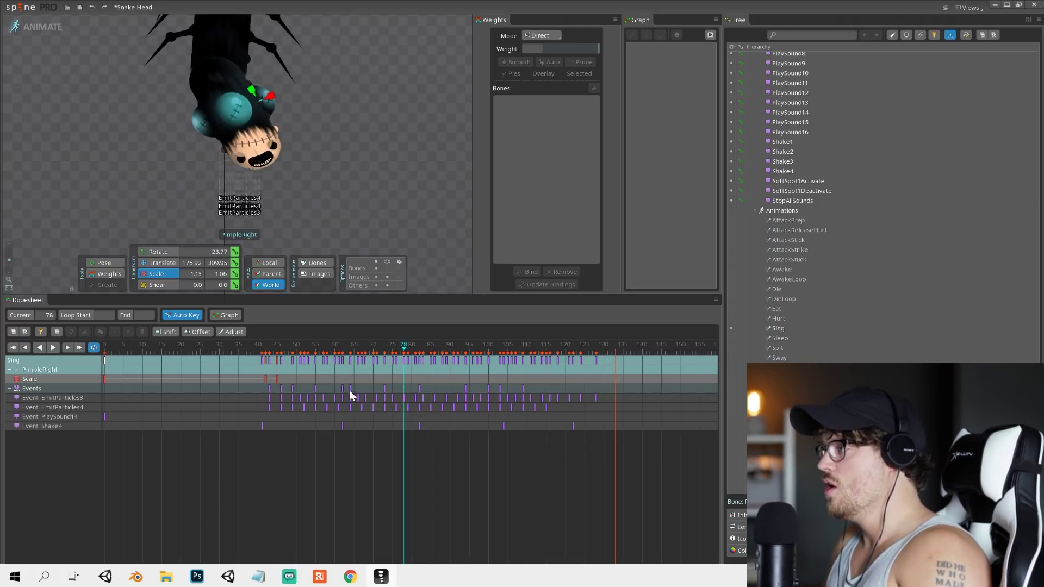
# - Select the EmitParticles3, EmitParticles4, PlaySound14 and Shake4 event rows of the Sing animation one after another
pyautogui.click(40, 397)
pyautogui.click(43, 407)
pyautogui.click(44, 415)
pyautogui.click(44, 425)
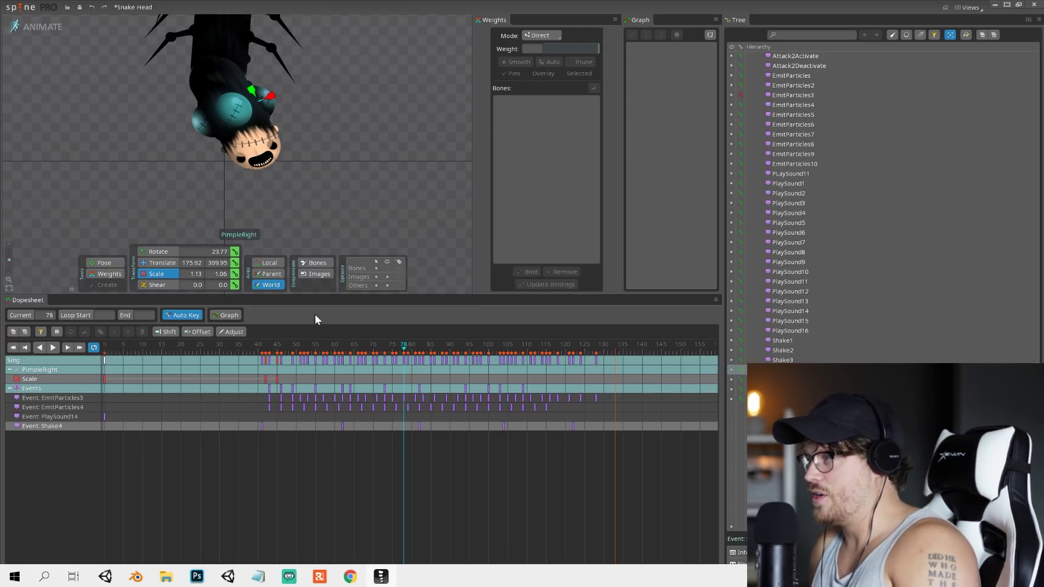
# - Scrub the Sing animation to frame 60 and inspect the PlaySound14 event and its key at the animation's start
pyautogui.moveTo(318, 344); pyautogui.dragTo(335, 348)
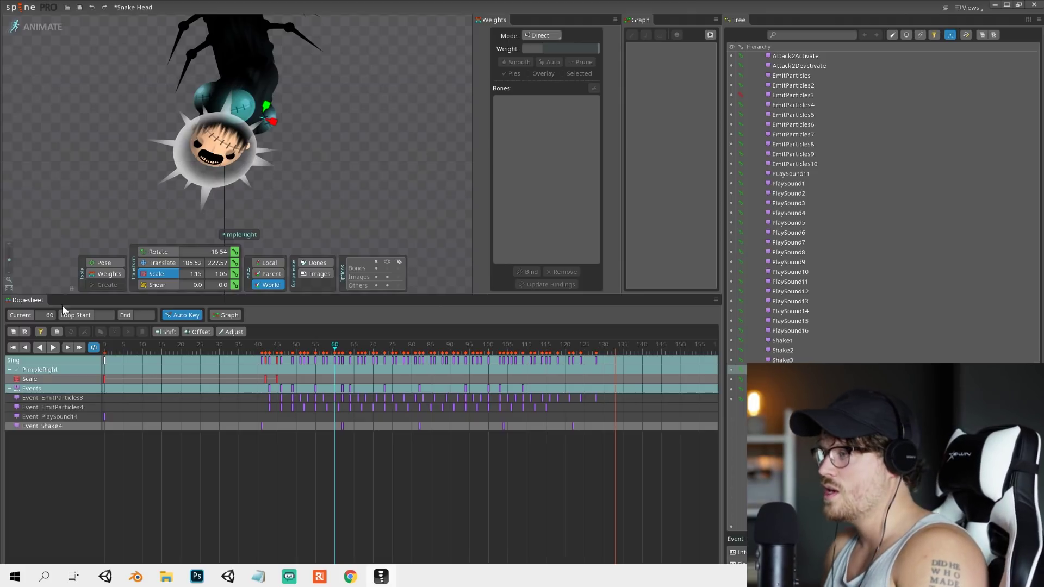
pyautogui.click(71, 417)
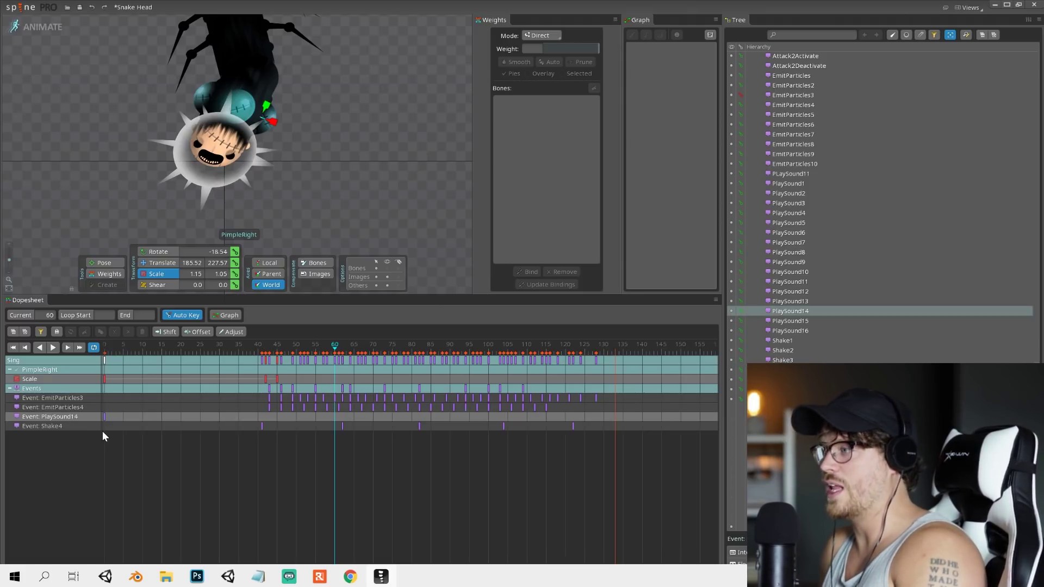
pyautogui.moveTo(265, 360); pyautogui.dragTo(83, 428)
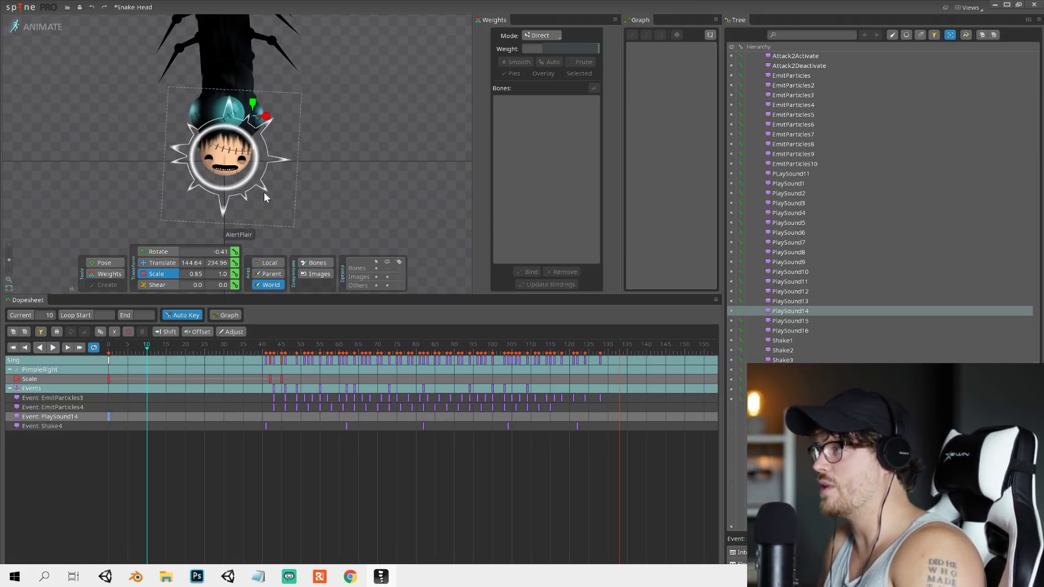
# - Switch to Unity, resume the boss fight, and run the player character rightward away from the singing boss
pyautogui.hotkey('alt', 'Tab')
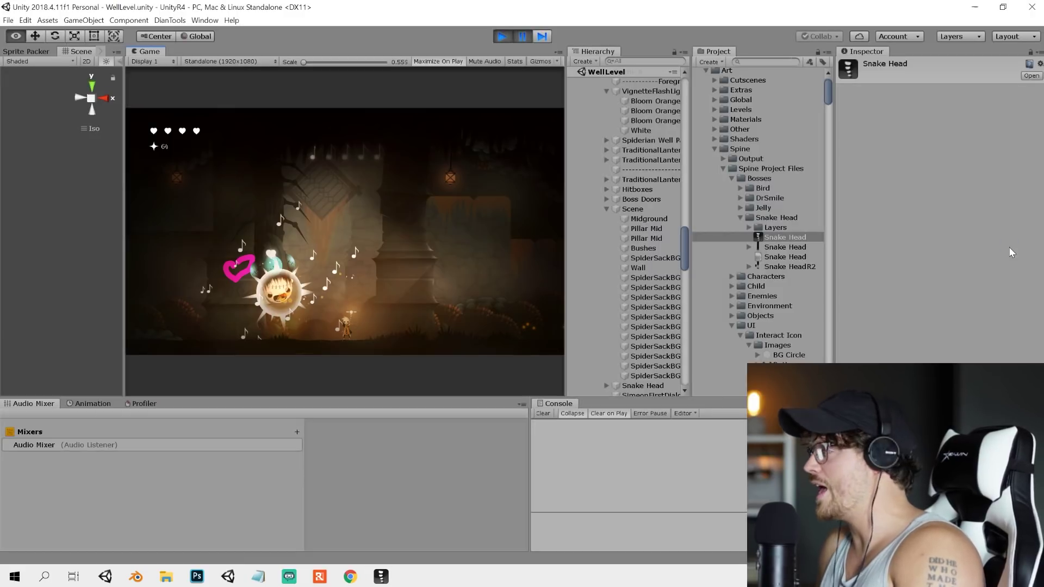
pyautogui.hotkey('shift', 'space')
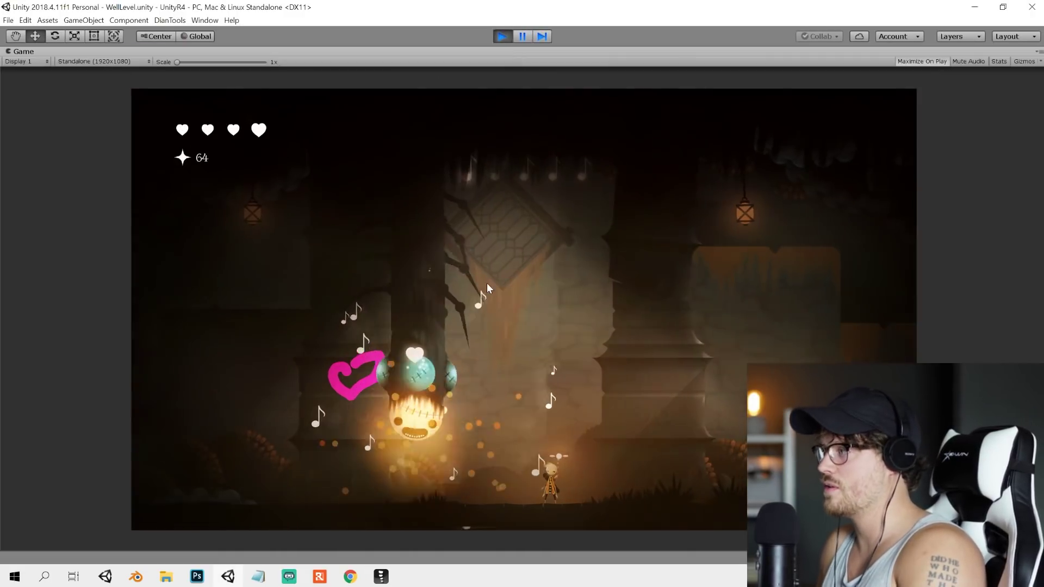
pyautogui.press('d')
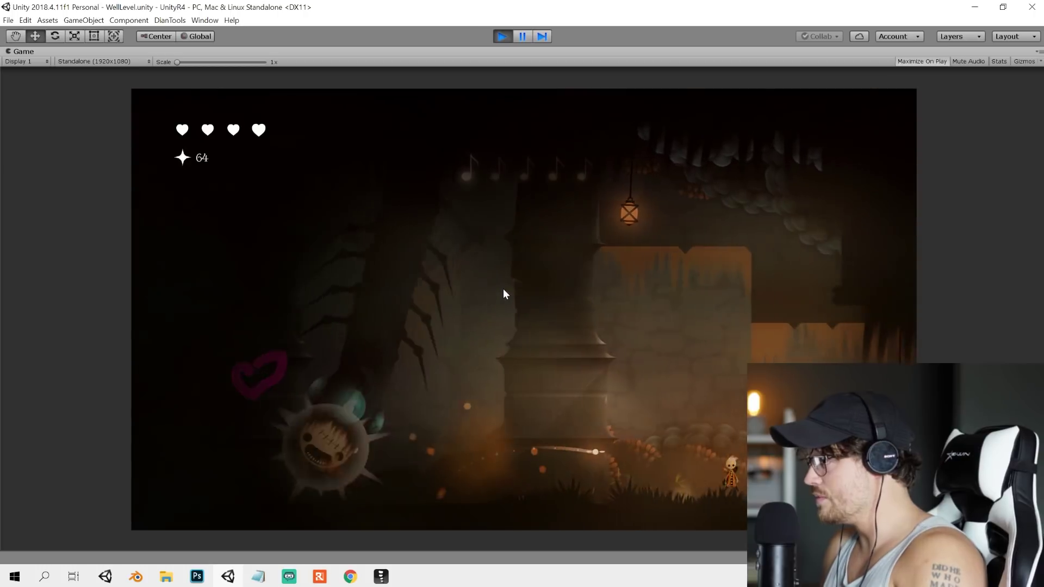
pyautogui.press('d')
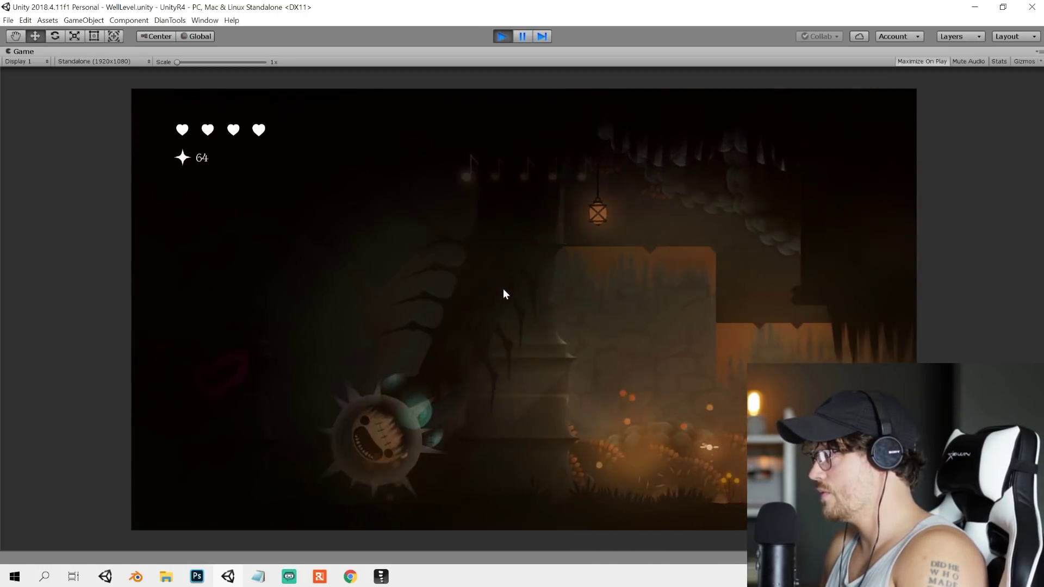
# - Run the player character leftward across the arena to its left end, leading the boss past the heart-marked pillar
pyautogui.press('Left')
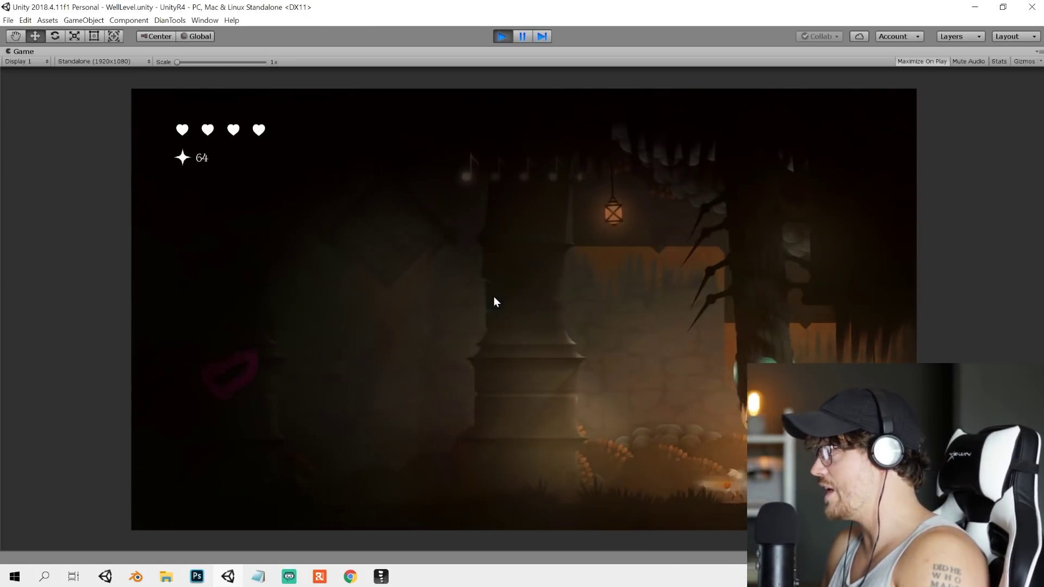
pyautogui.press('Left')
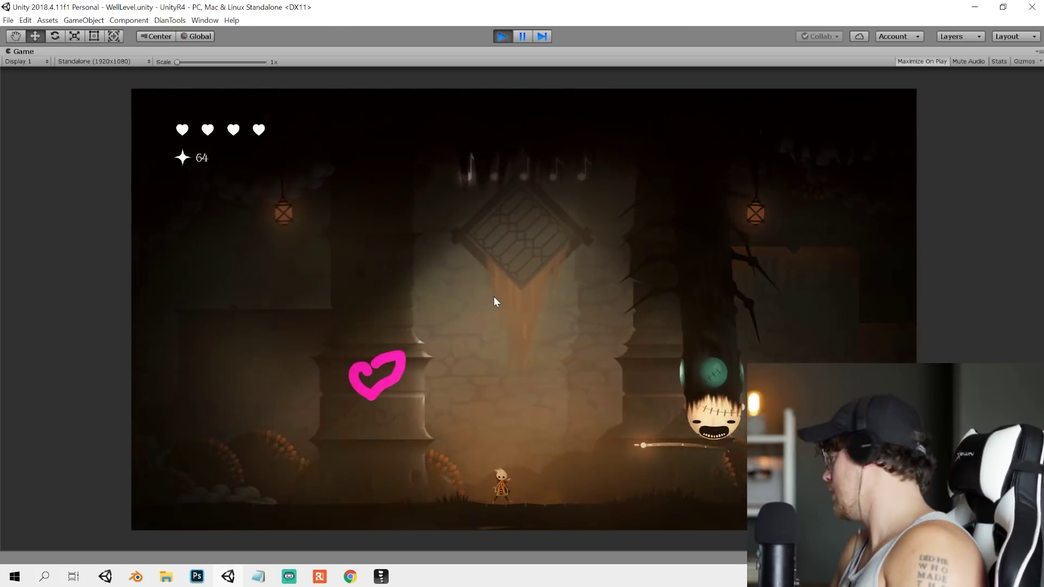
pyautogui.press('Left')
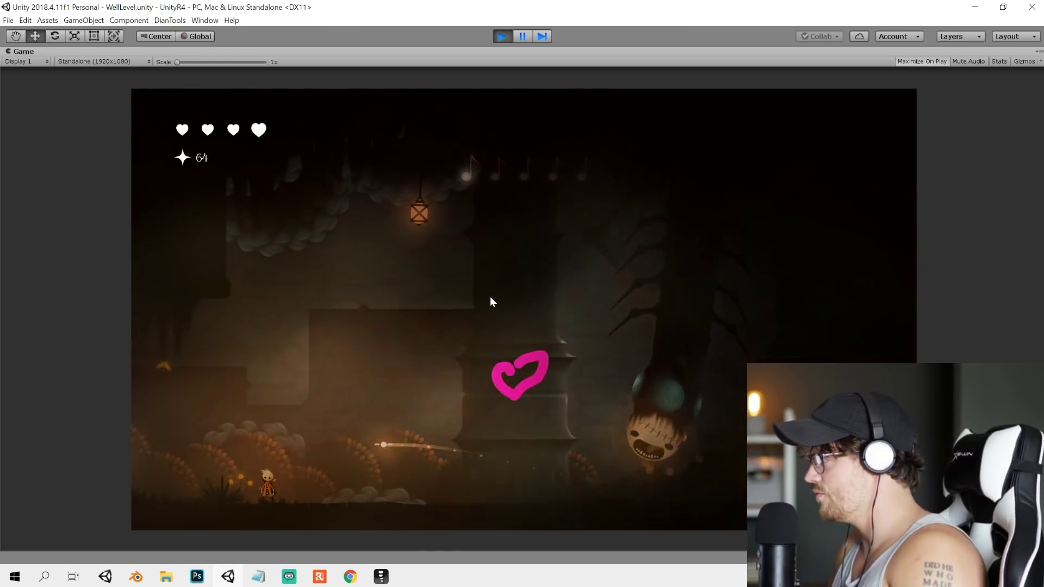
pyautogui.press('Left')
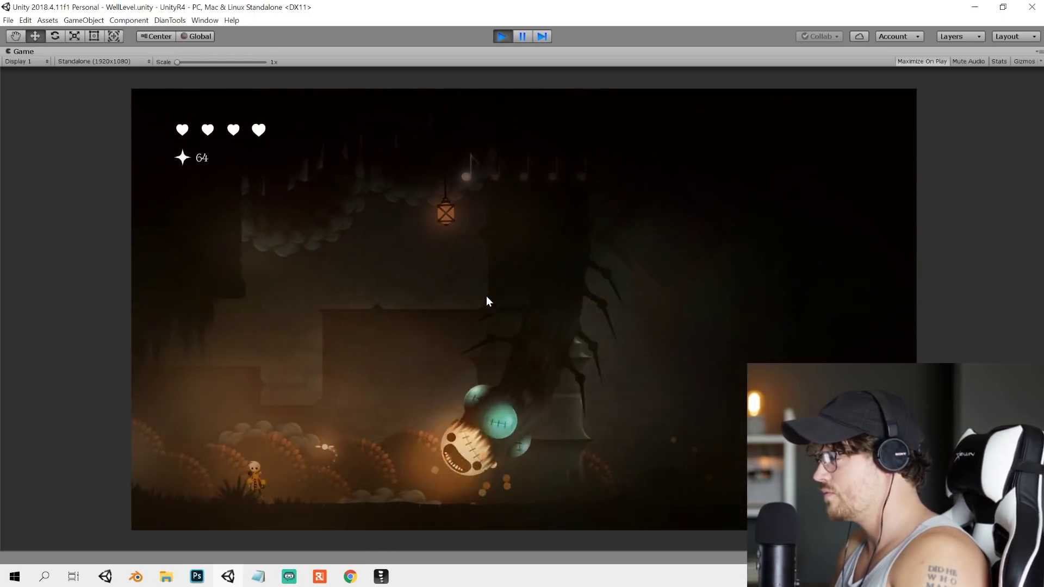
# - Run the player character rightward past the boss to the far right end of the arena
pyautogui.press('Right')
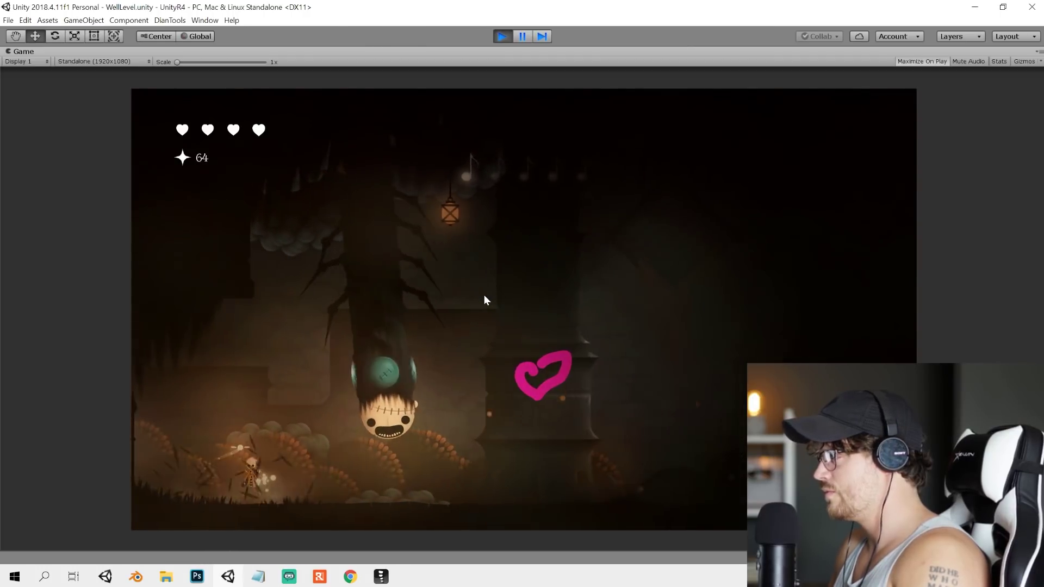
pyautogui.press('Right')
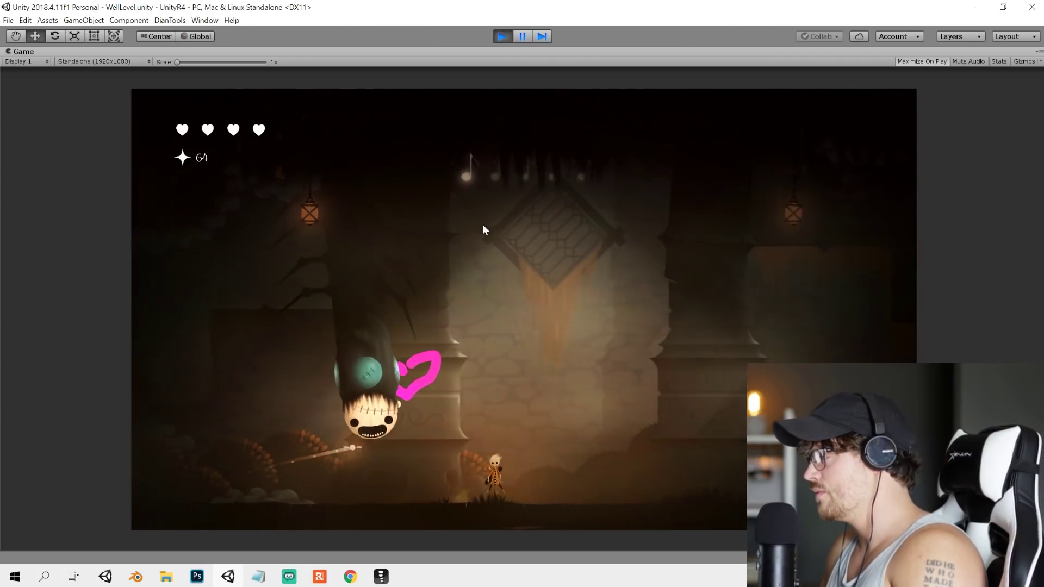
pyautogui.press('Right')
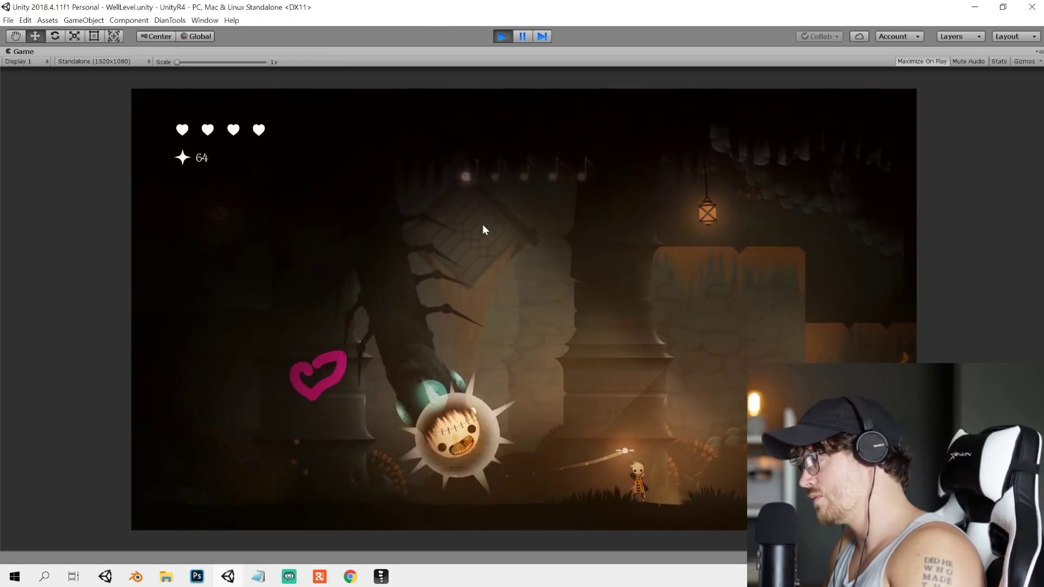
pyautogui.press('Right')
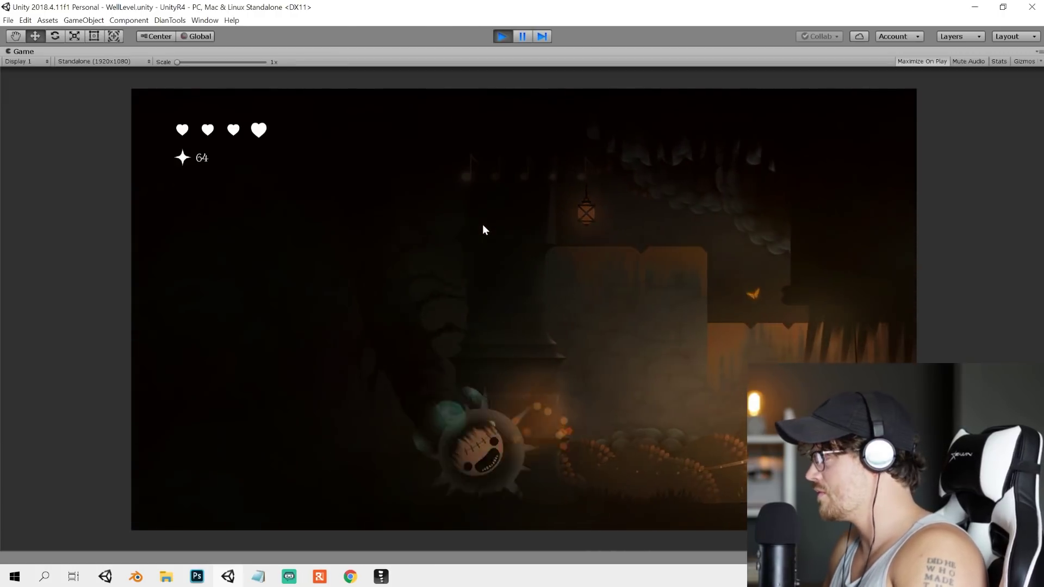
# - Lead the boss back toward the arena's centre and strike its head repeatedly once it slams into the ground
pyautogui.press('Left')
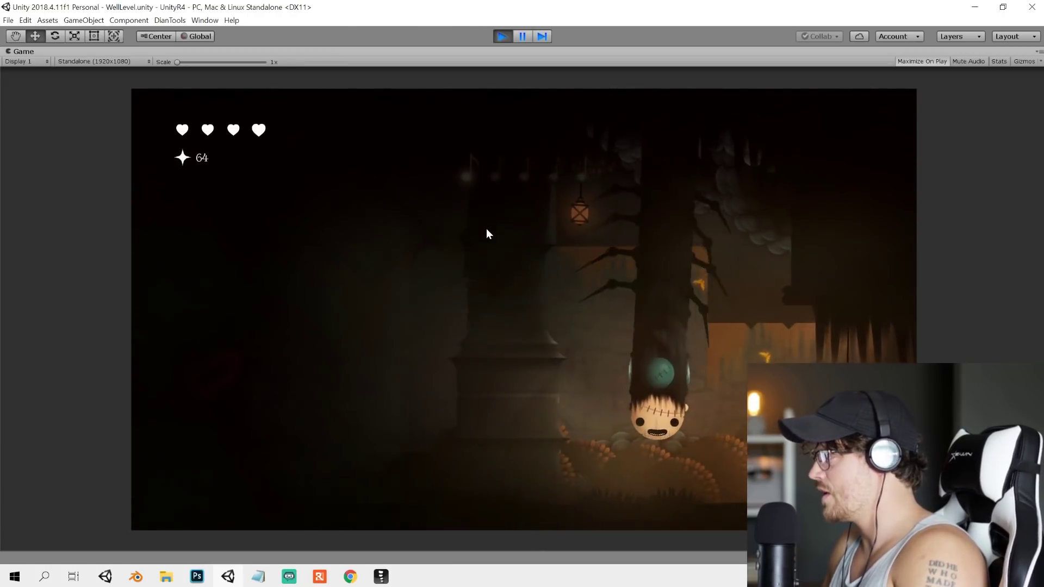
pyautogui.press('Left')
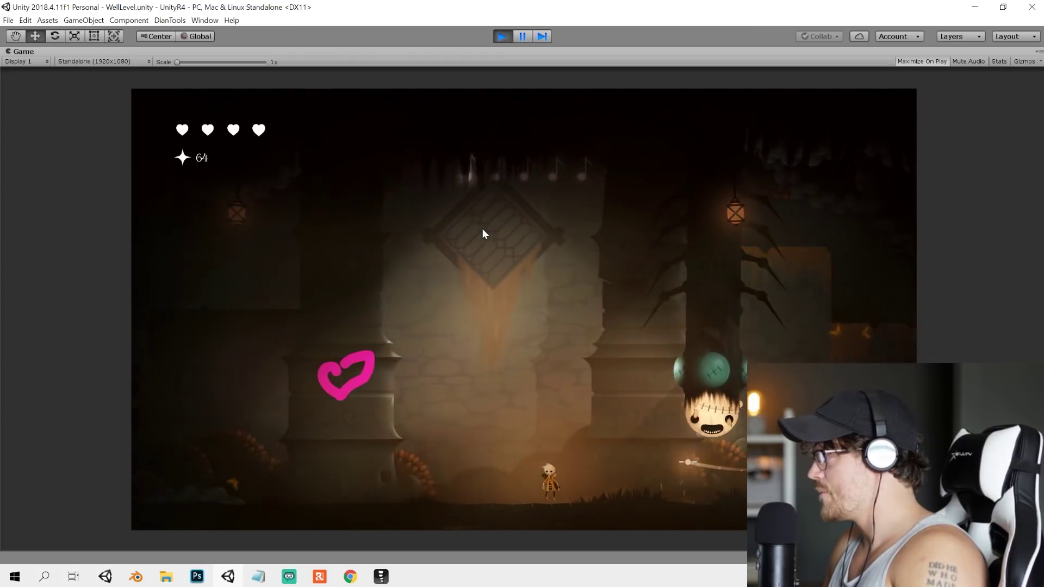
pyautogui.press('Right')
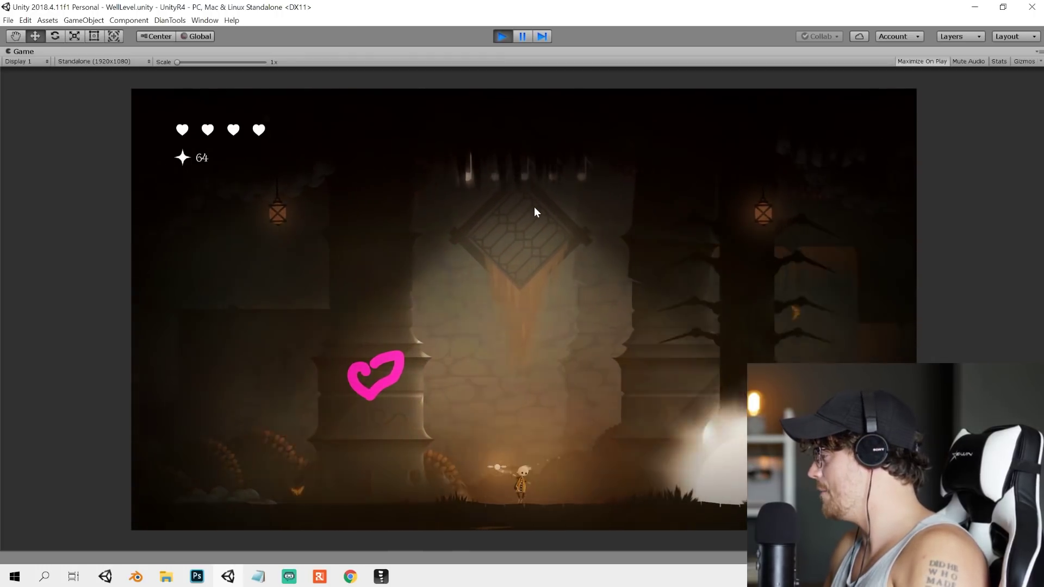
pyautogui.press('x')
pyautogui.press('x')
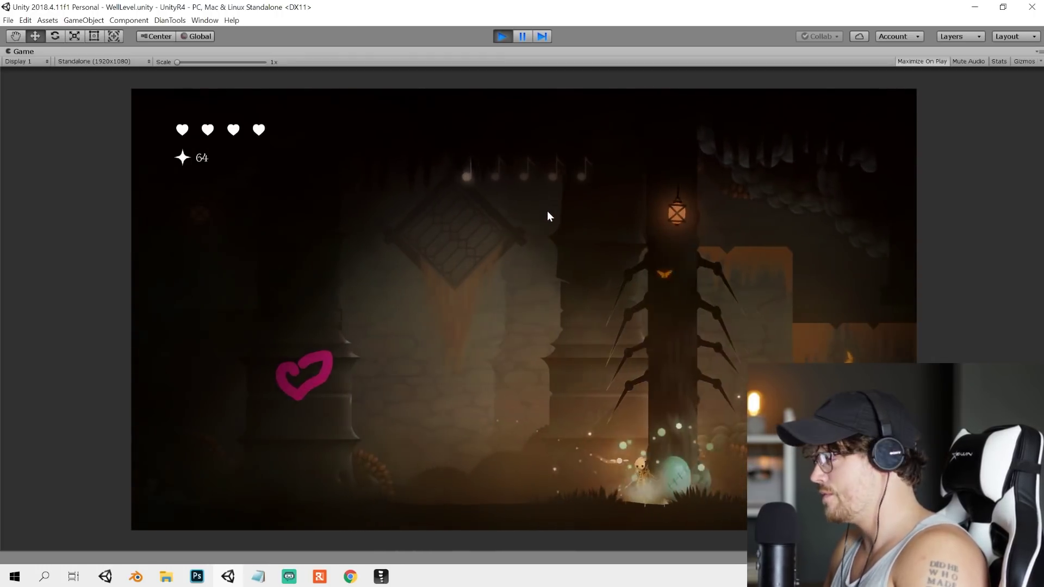
pyautogui.press('x')
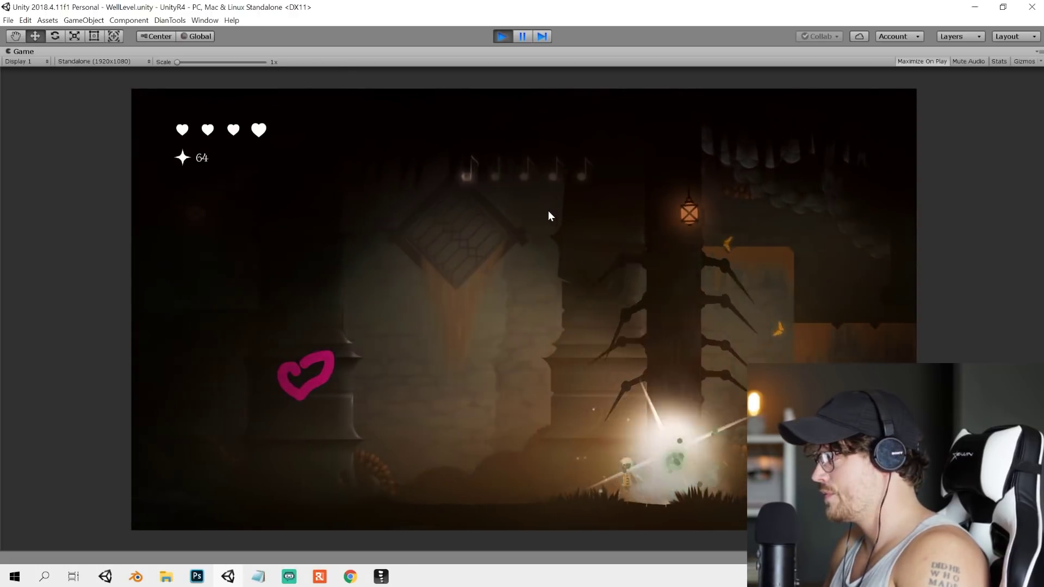
# - Retreat leftward from the singing boss, dodge its projectiles, and return rightward to jump at the boss
pyautogui.press('Left')
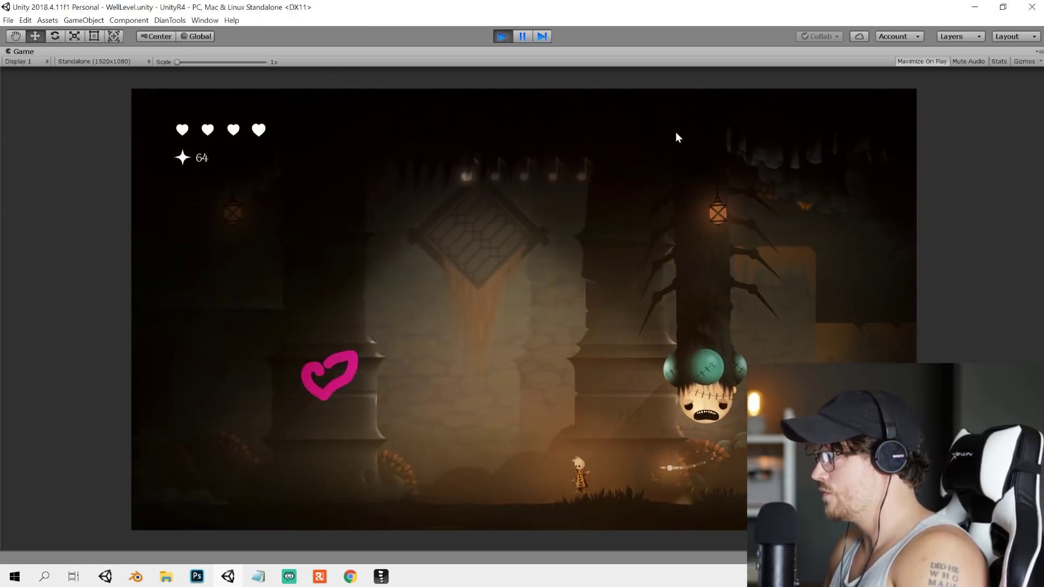
pyautogui.press('Right')
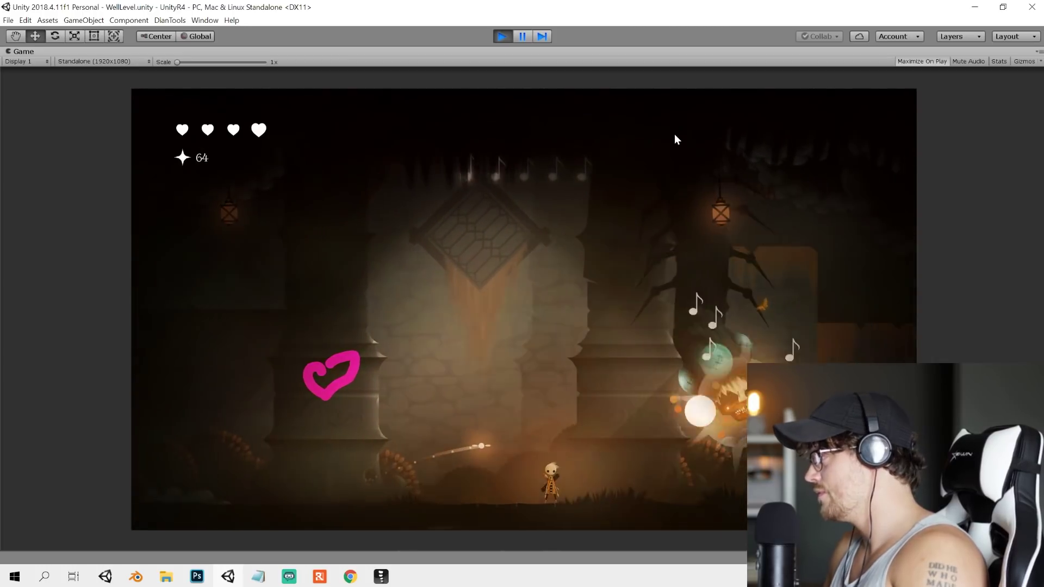
pyautogui.press('Left')
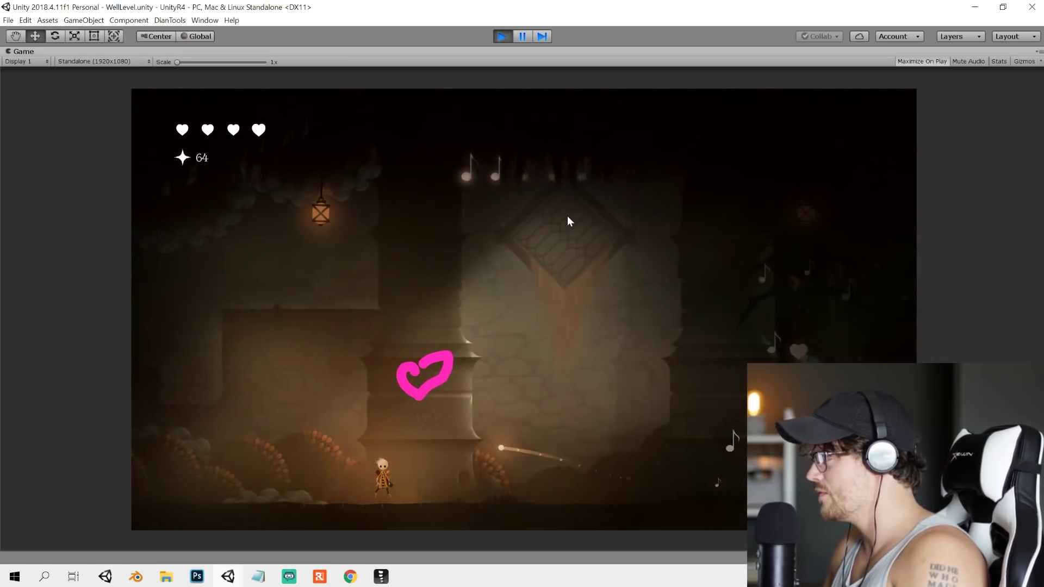
pyautogui.press('Right')
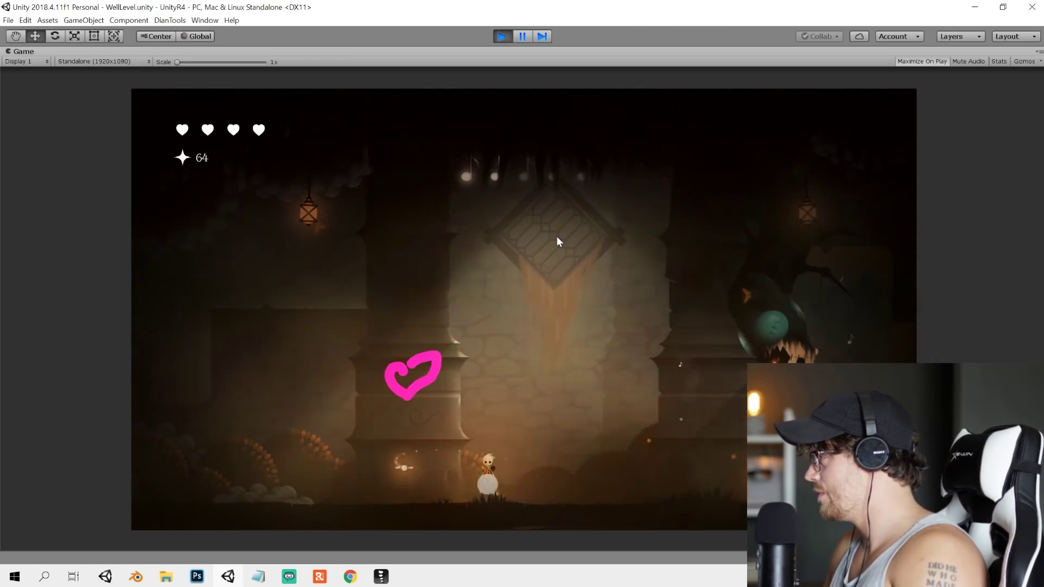
pyautogui.press('Right')
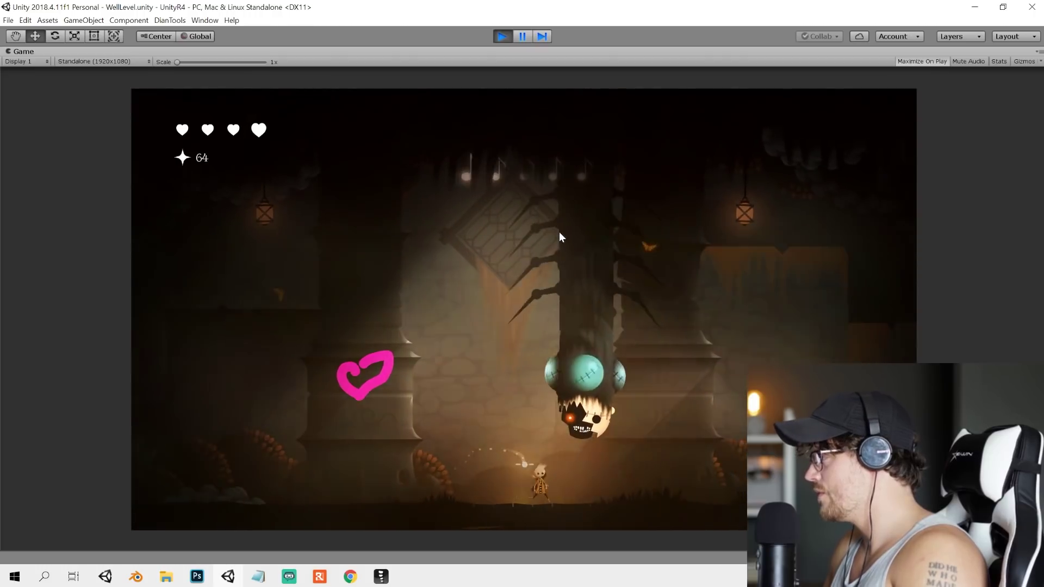
pyautogui.press('space')
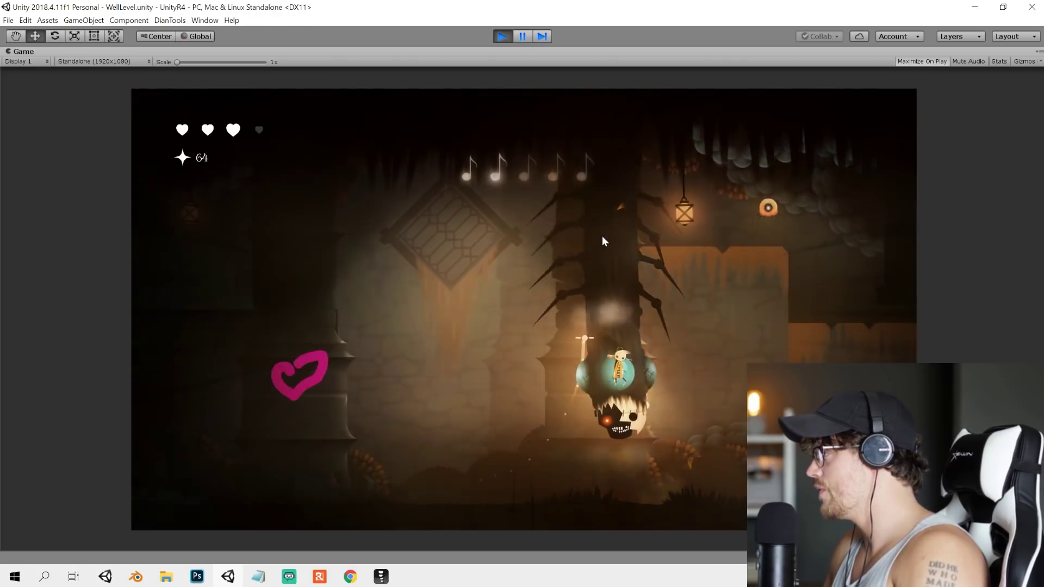
# - Retreat leftward to the heart-marked pillar, run back to the boss, and attack its grounded head with repeated strikes
pyautogui.press('Left')
pyautogui.press('Left')
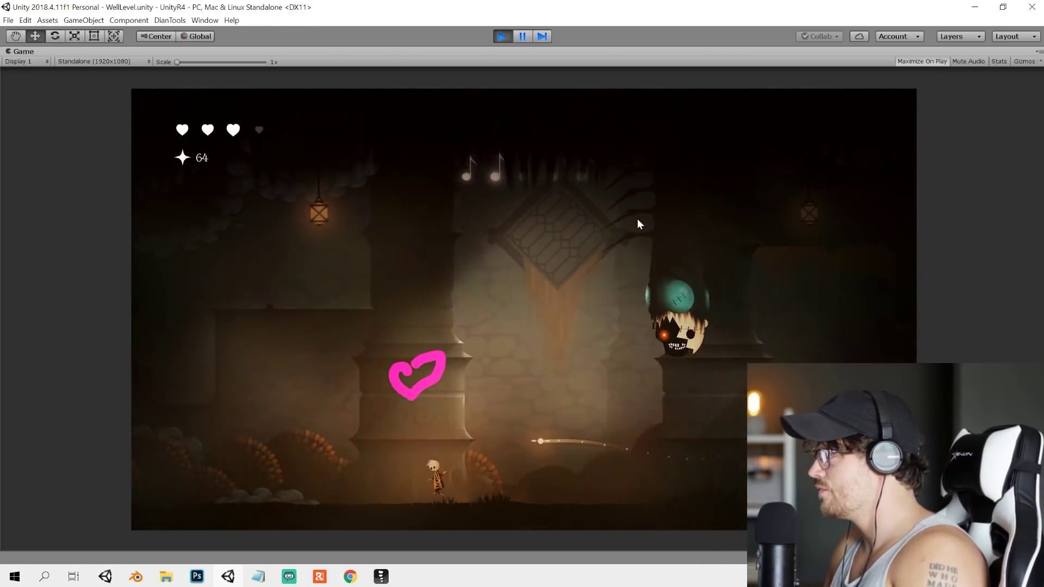
pyautogui.press('Right')
pyautogui.press('Right')
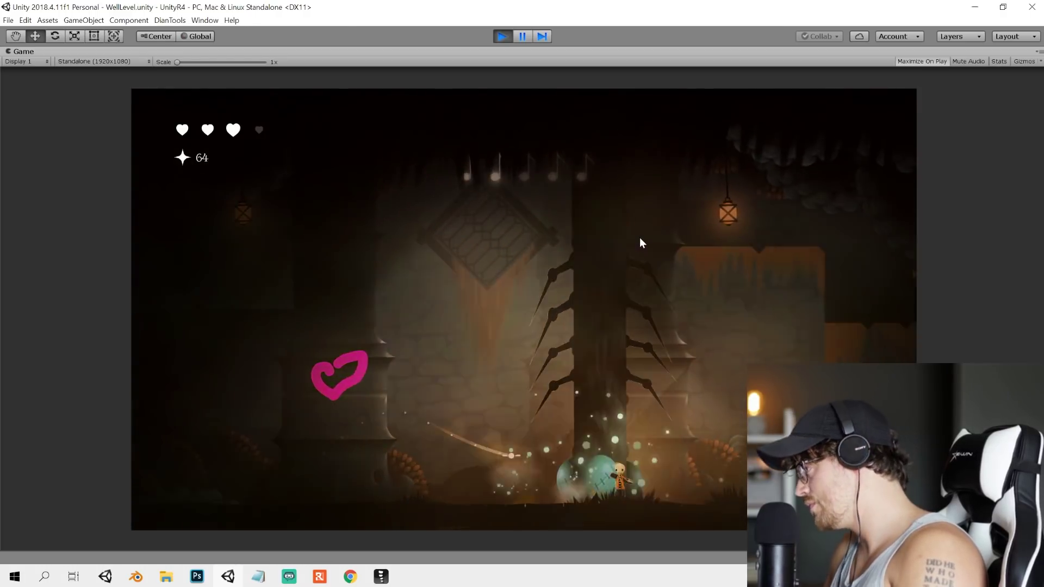
pyautogui.press('x')
pyautogui.press('x')
pyautogui.press('x')
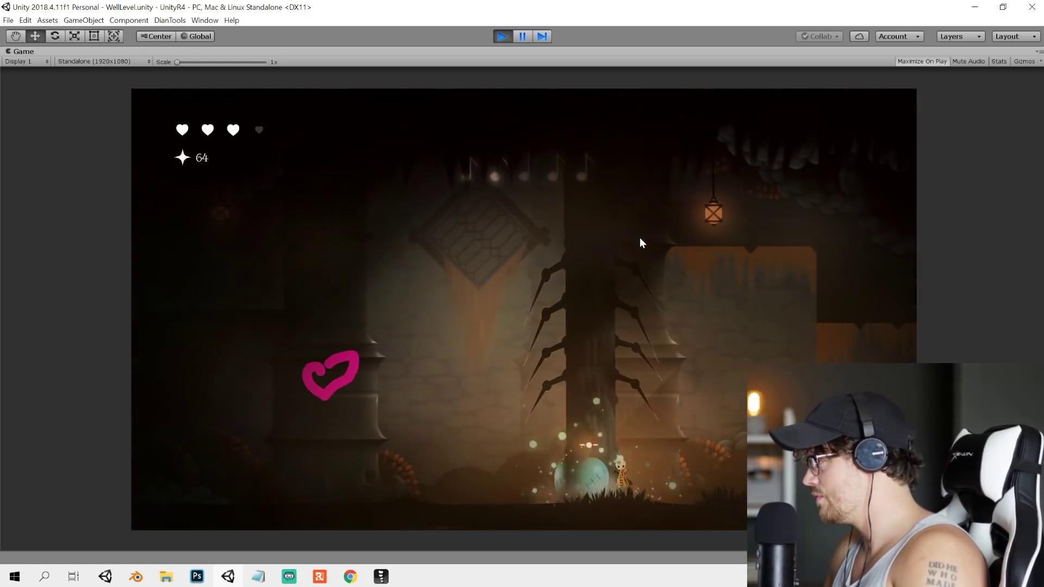
pyautogui.press('x')
# - Run the player character rightward clear of the boss's burst, and back leftward past it beyond the heart-marked pillar
pyautogui.press('Right')
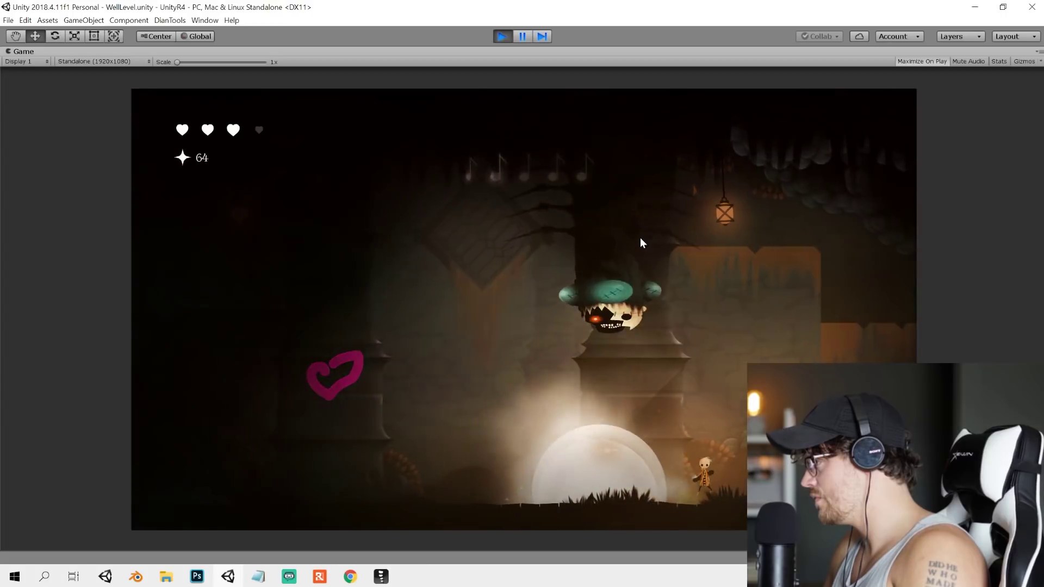
pyautogui.press('Right')
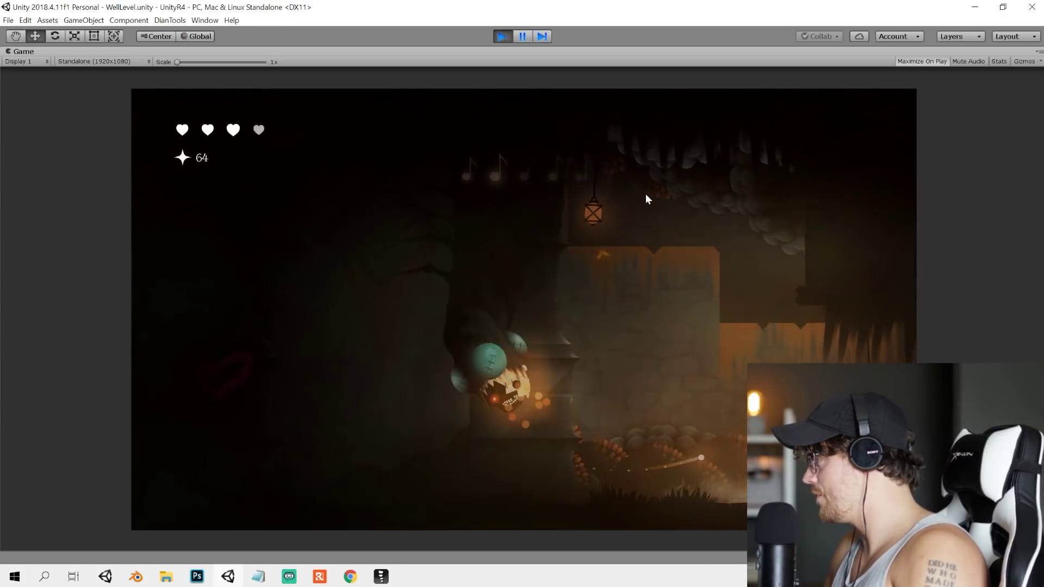
pyautogui.press('Left')
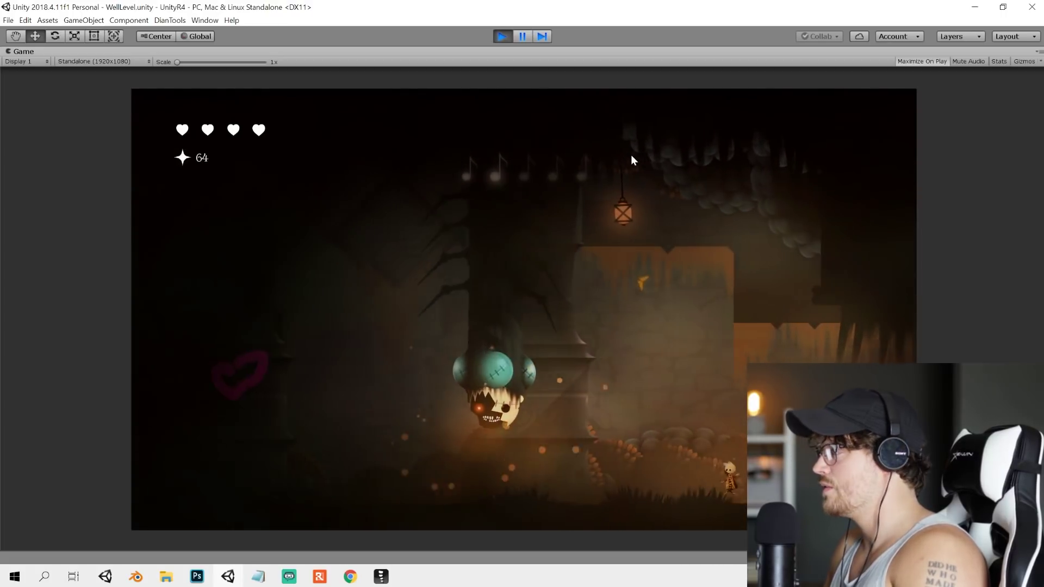
pyautogui.press('Left')
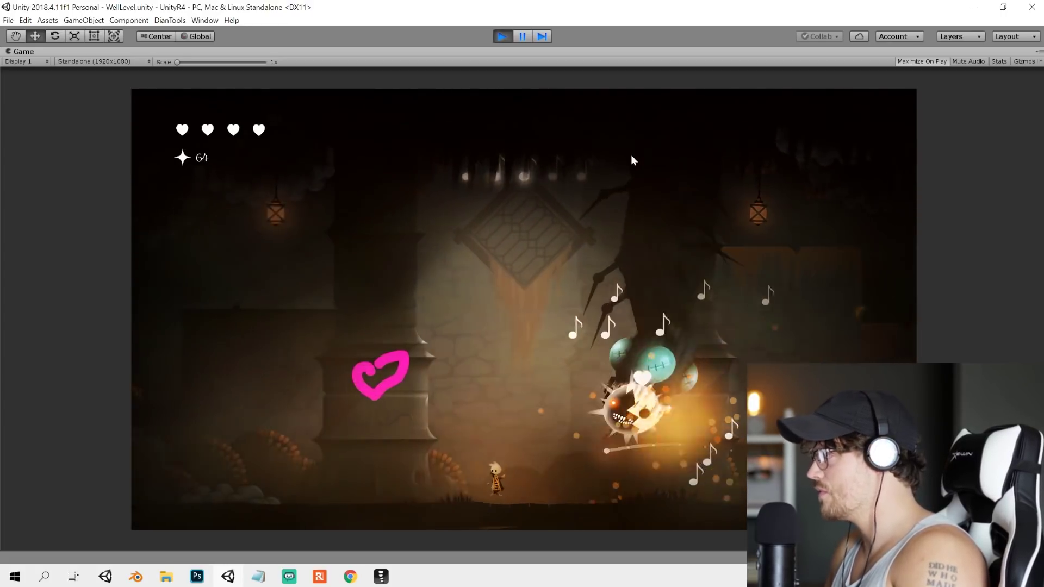
pyautogui.press('Left')
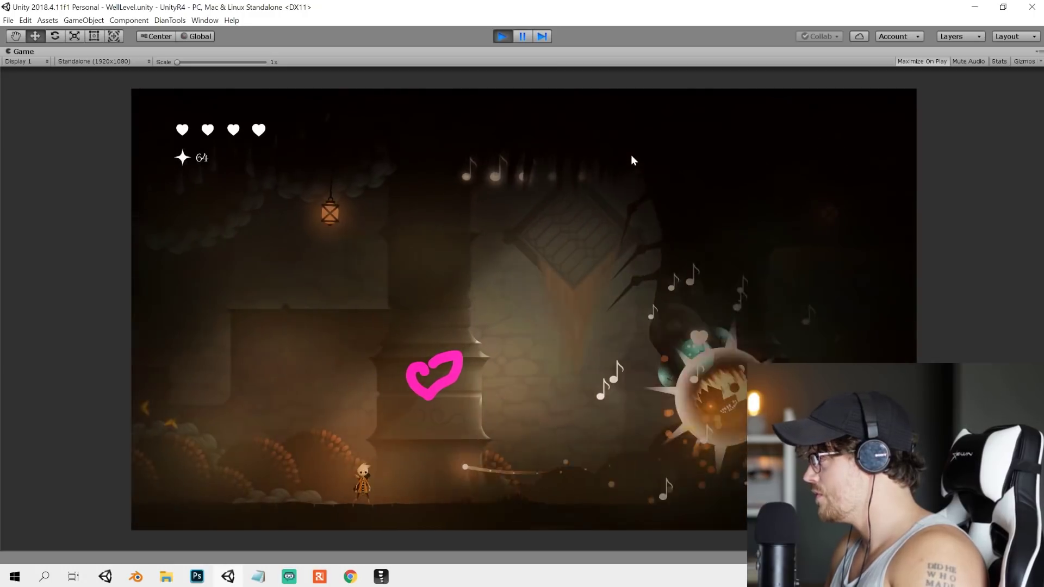
# - Approach the singing boss, retreat to the arena's left end, and jump to evade its chase
pyautogui.press('Right')
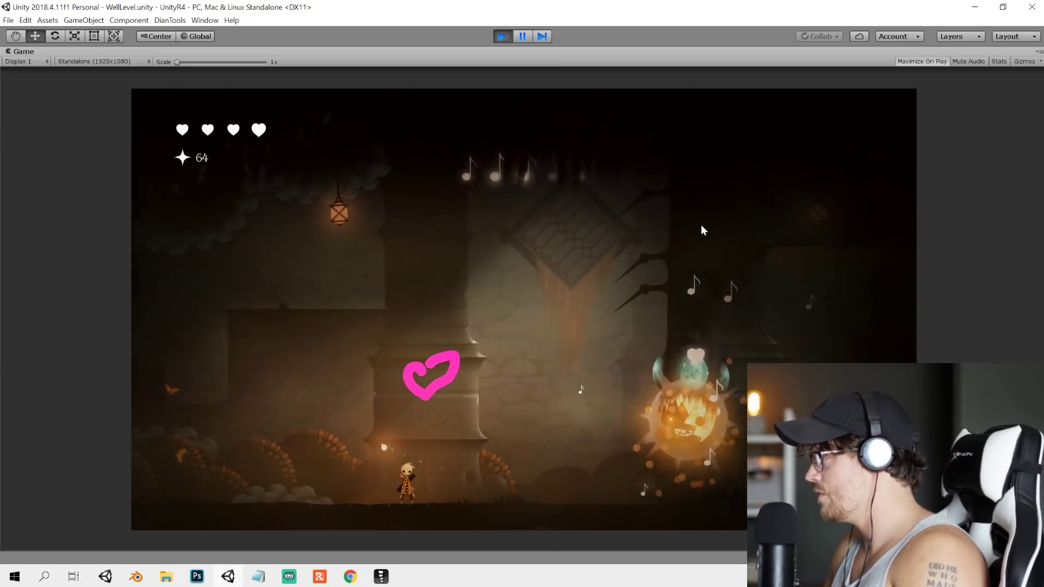
pyautogui.press('Right')
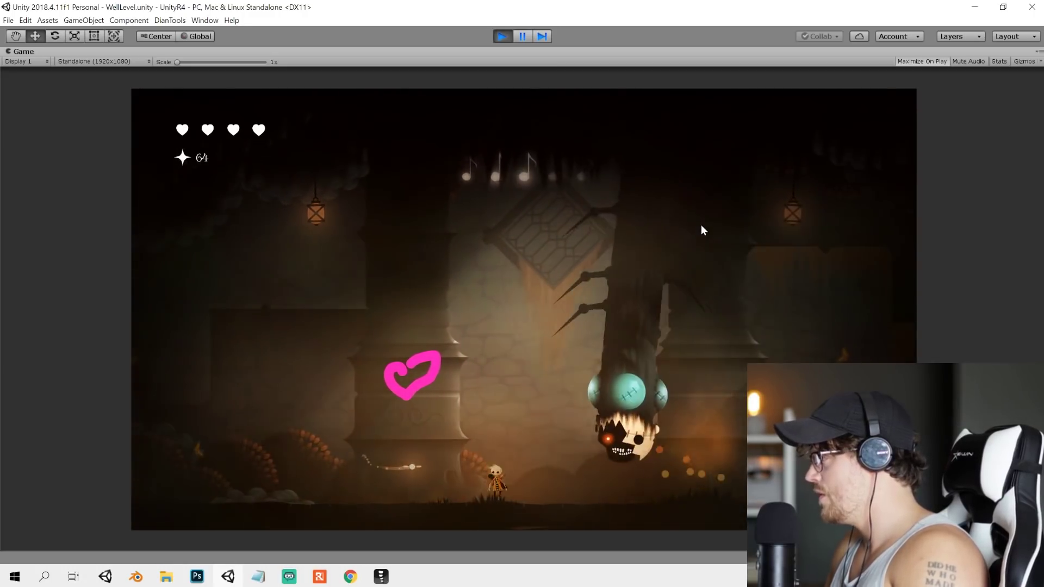
pyautogui.press('Left')
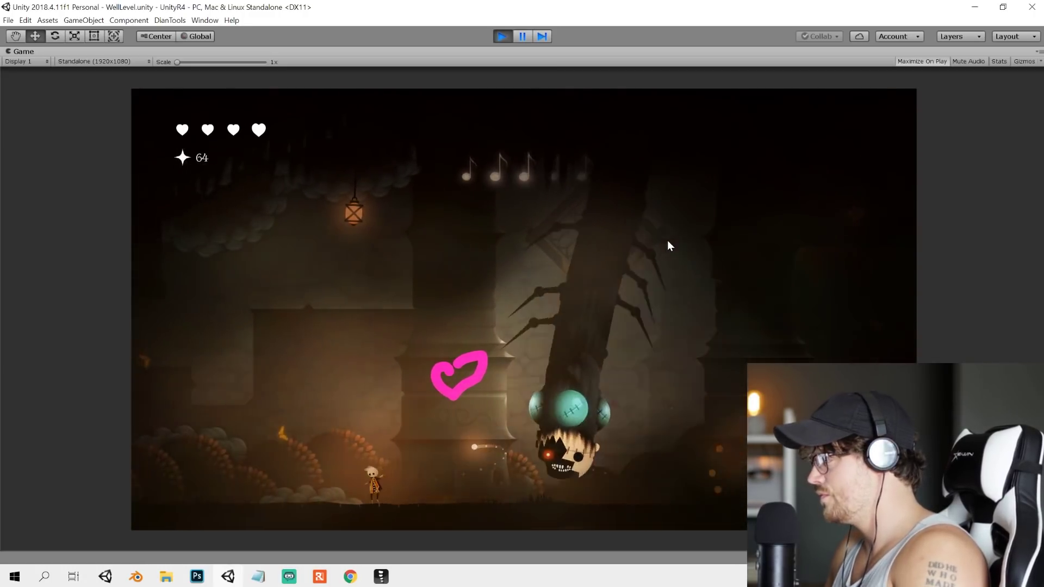
pyautogui.press('Left')
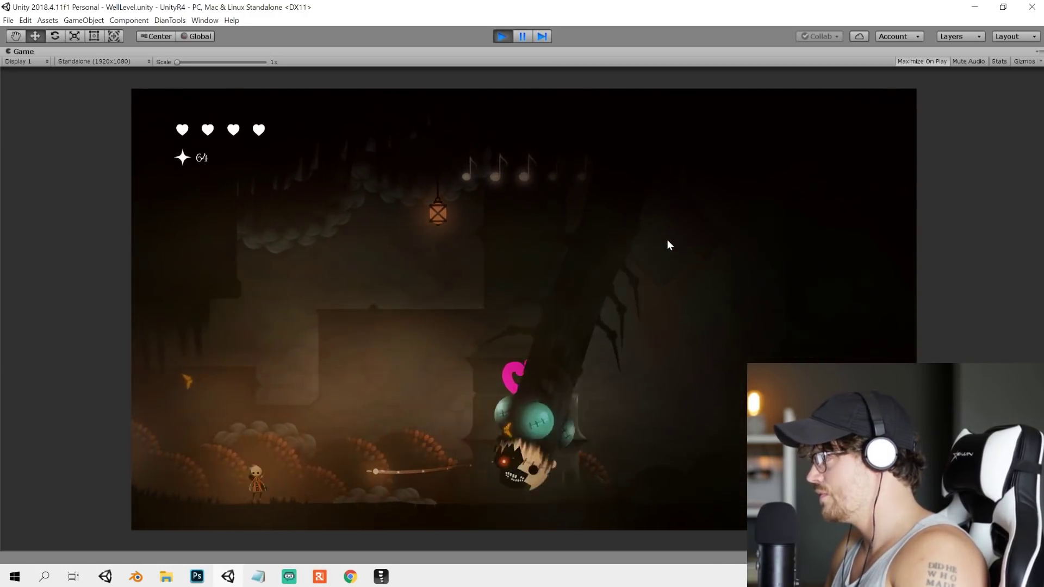
pyautogui.press('space')
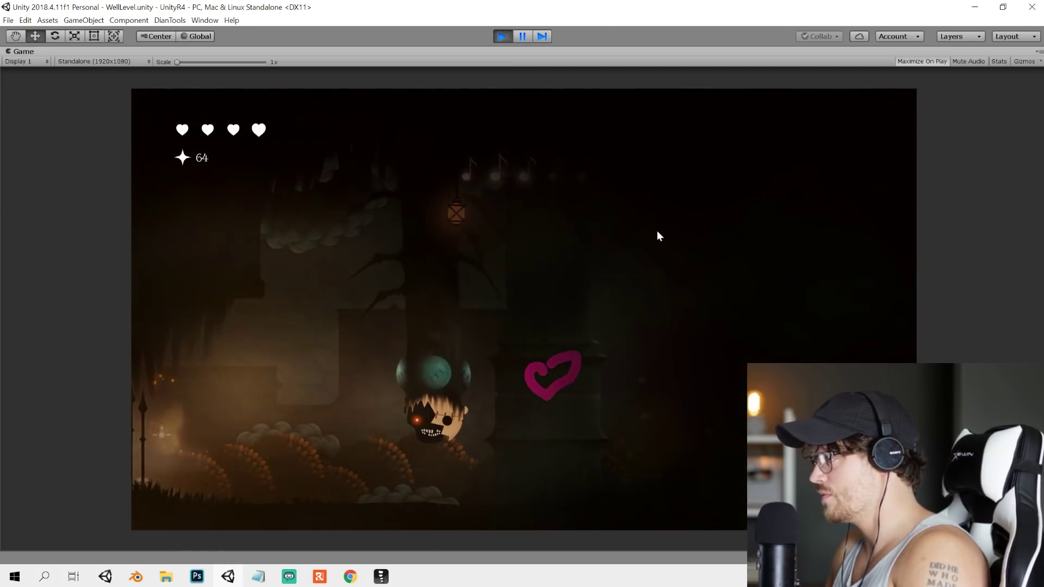
# - Run the player character rightward past the boss to the arena's centre and turn back toward the boss
pyautogui.press('Right')
pyautogui.press('Right')
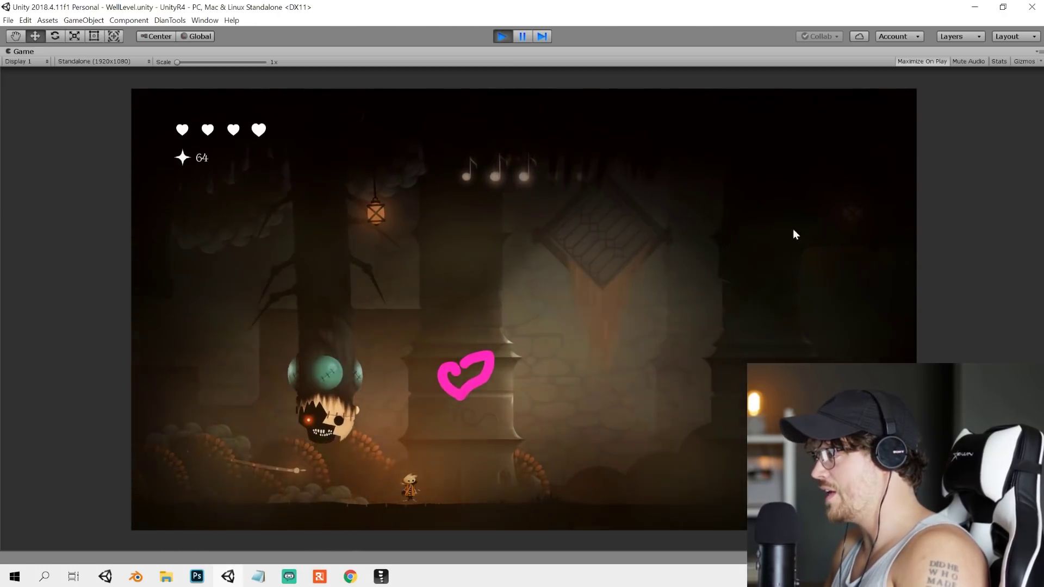
pyautogui.press('Left')
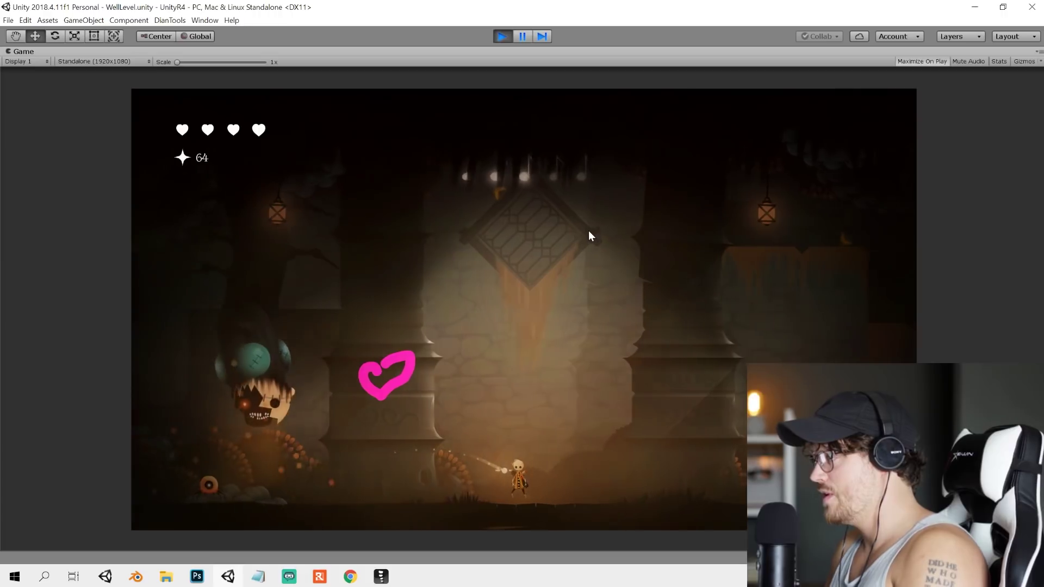
pyautogui.press('Left')
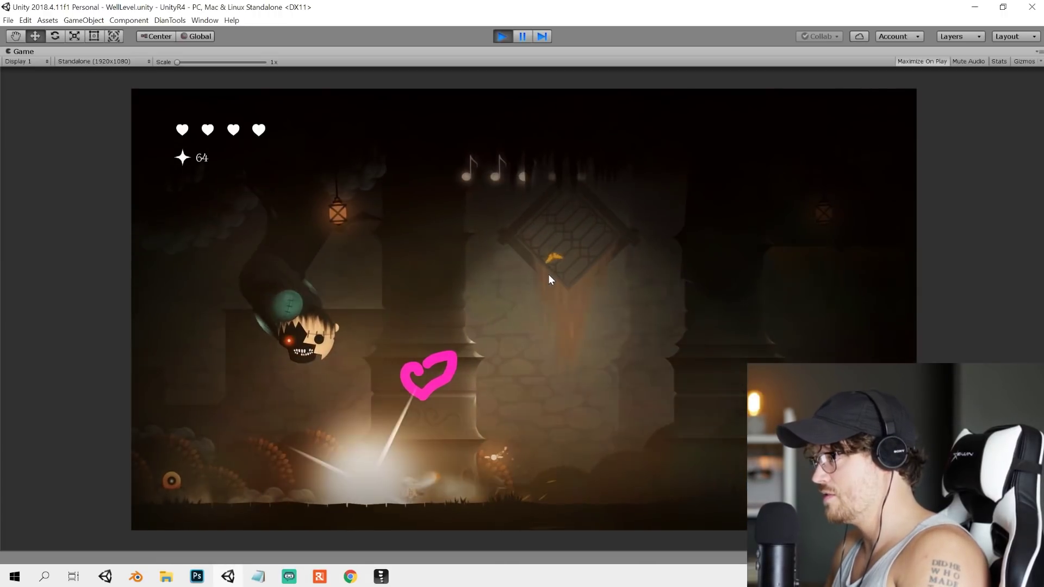
# - Run the player character rightward ahead of the boss beyond the arena's centre, and back leftward beneath it past the heart-marked pillar
pyautogui.press('Right')
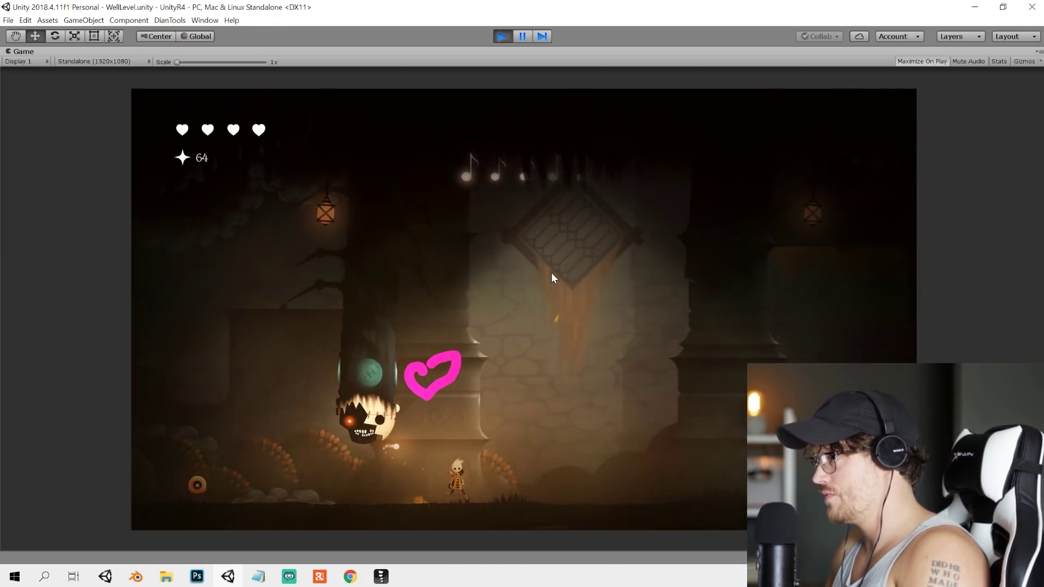
pyautogui.press('Right')
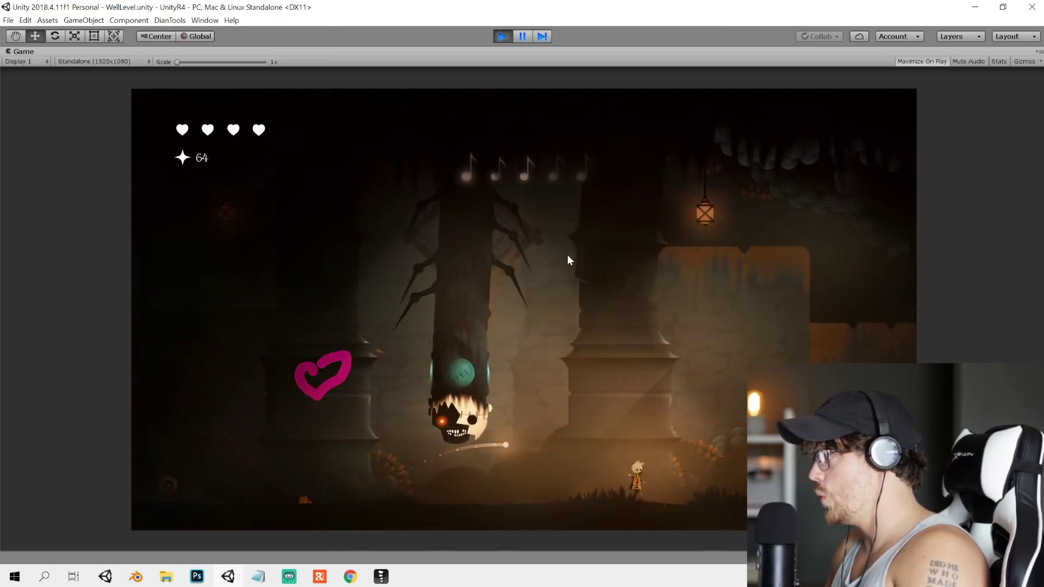
pyautogui.press('Left')
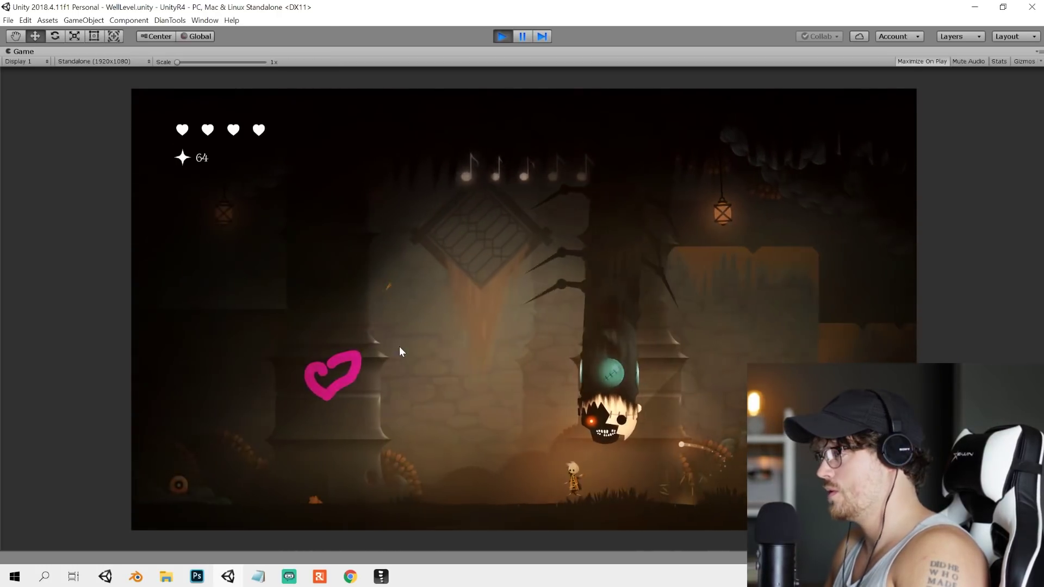
pyautogui.press('Left')
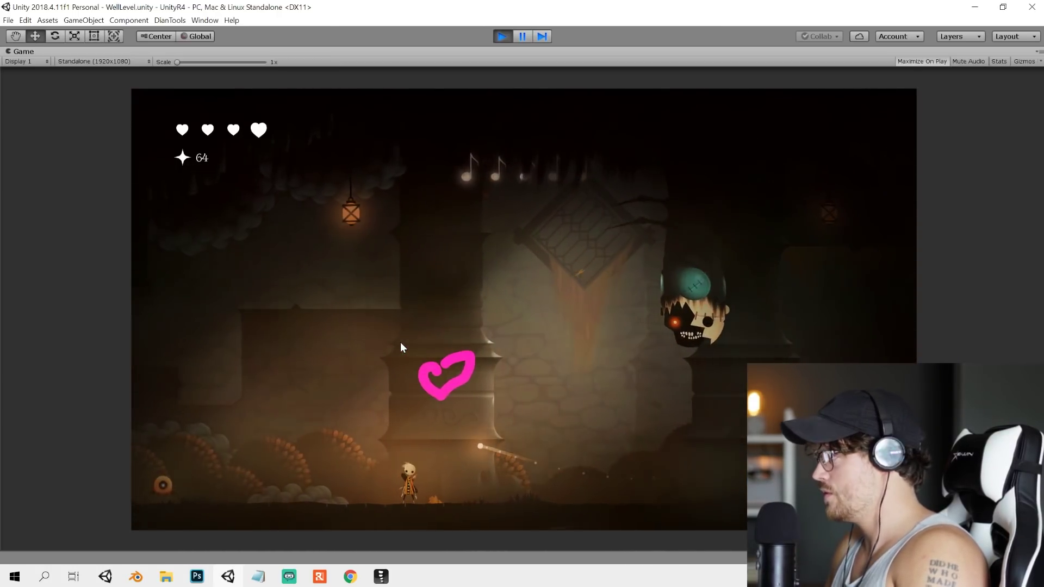
# - Run from the heart-marked pillar back to the arena's centre, dodging to the far side of the boss as it slams down
pyautogui.press('Right')
pyautogui.press('Right')
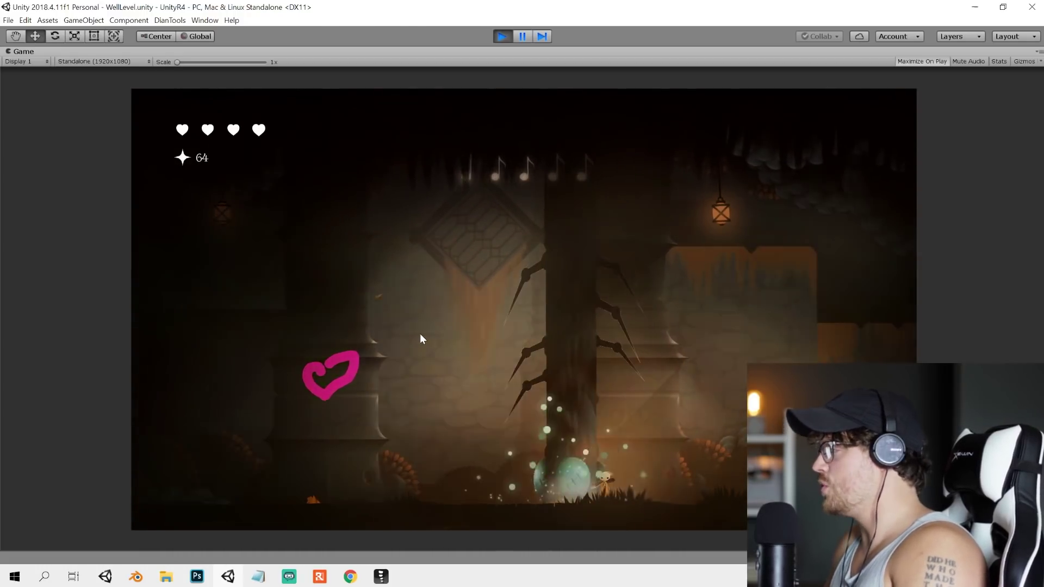
pyautogui.press('Left')
pyautogui.press('Right')
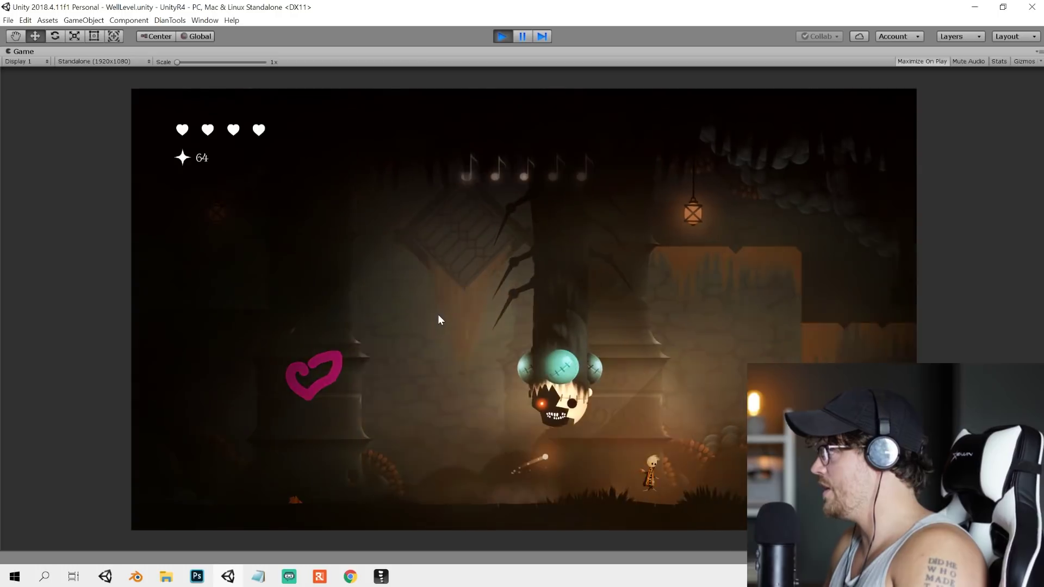
# - Run the player character leftward beneath the lowered boss and past the heart-marked pillar to the arena's left end
pyautogui.press('Left')
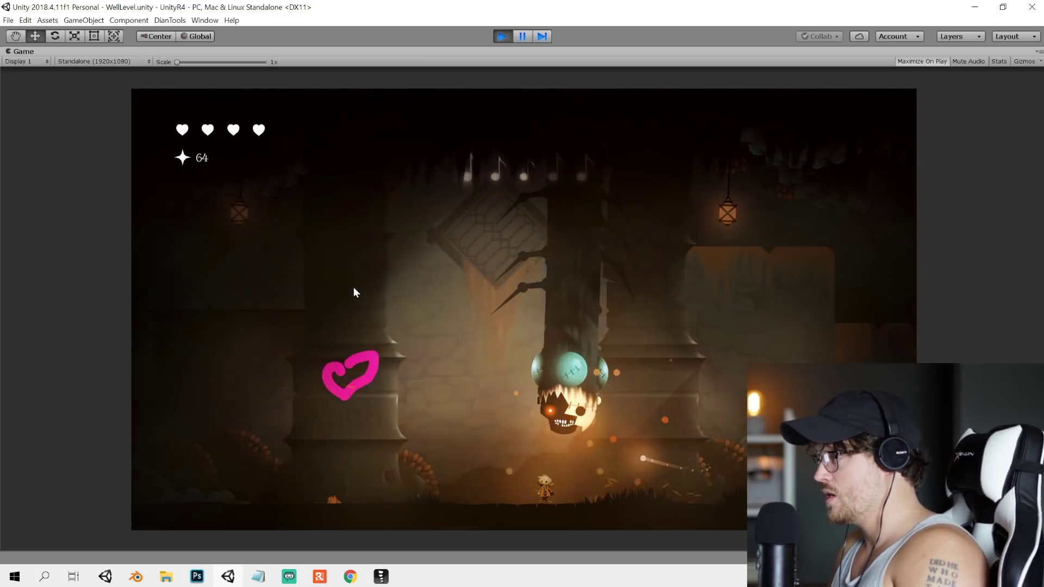
pyautogui.press('Left')
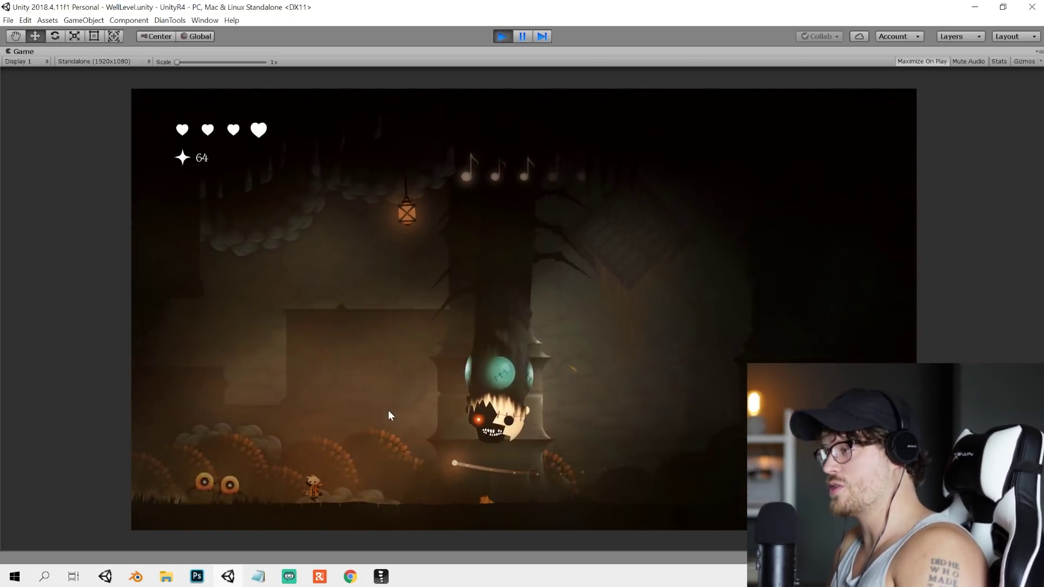
pyautogui.press('Left')
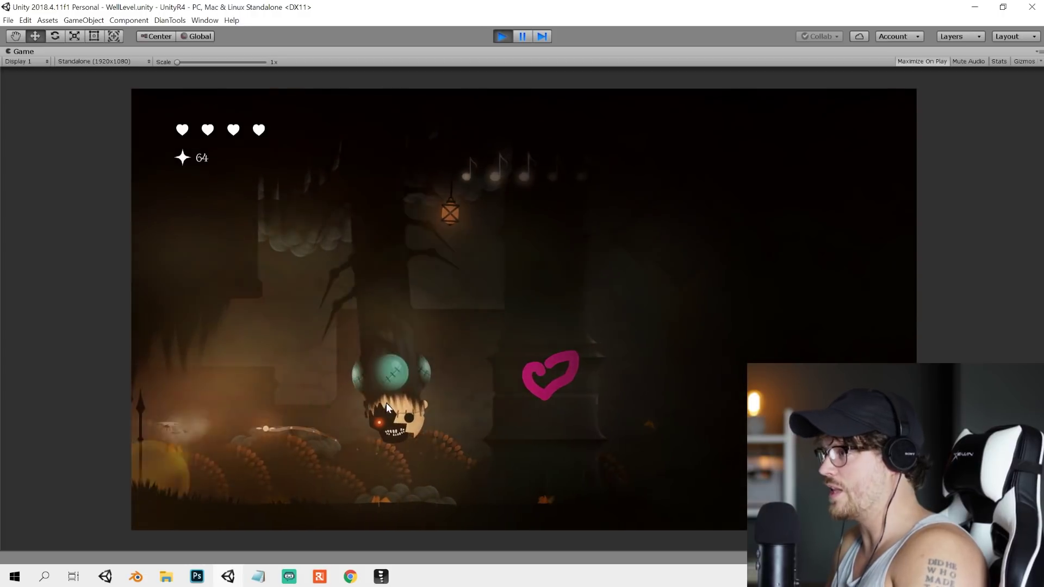
# - Lead the boss from the left end toward the heart-marked pillar, jump, and double back beneath it to the left end
pyautogui.press('Right')
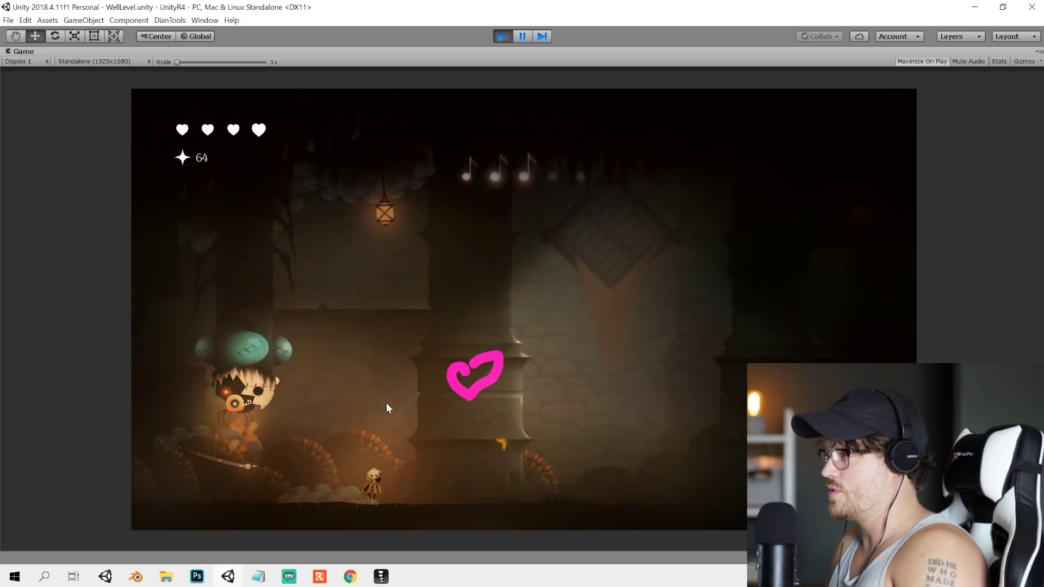
pyautogui.press('space')
pyautogui.press('Left')
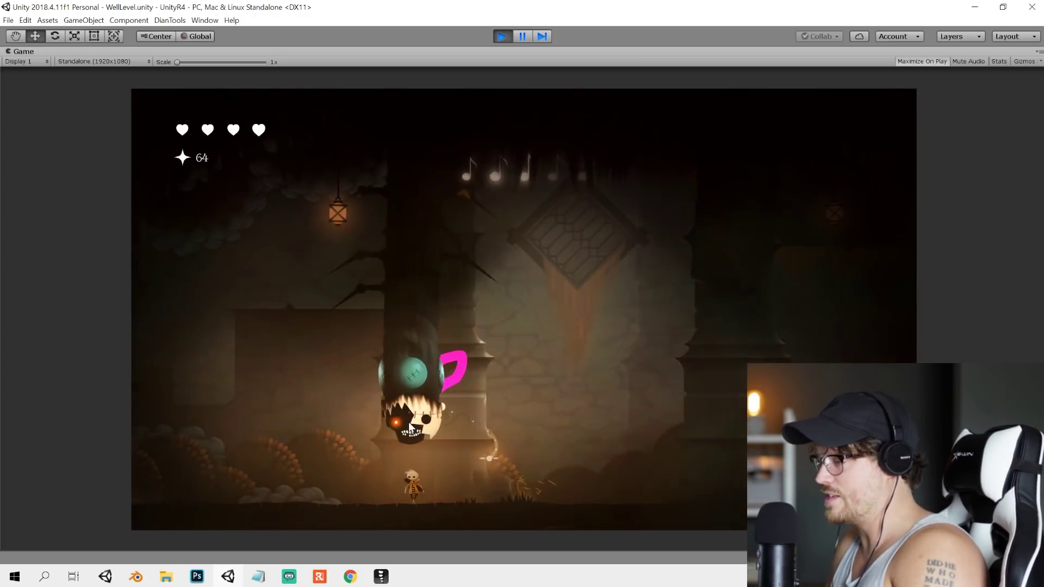
pyautogui.press('Left')
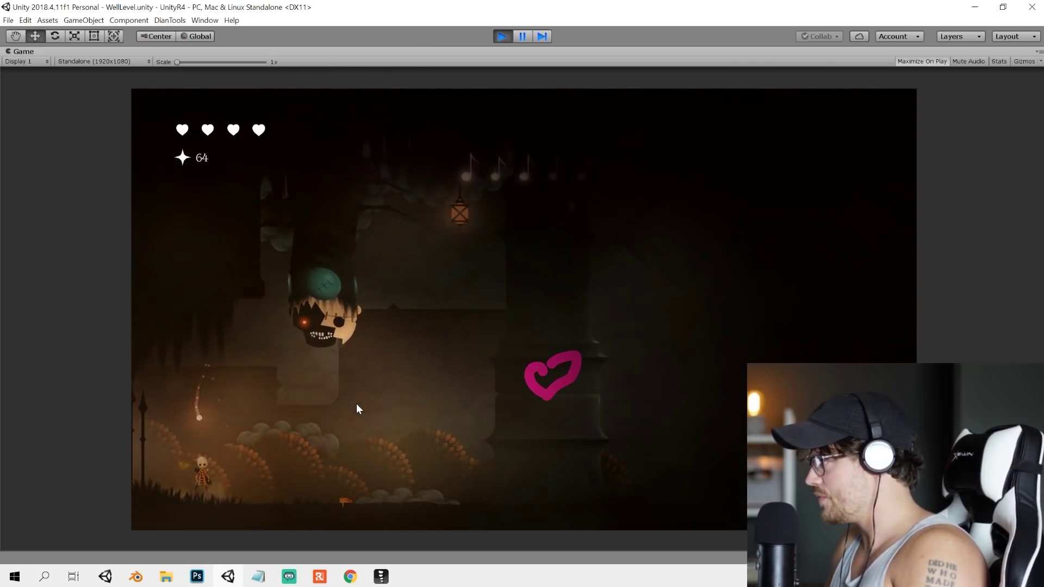
# - Run rightward past the boss to the heart-marked pillar and sidestep back and forth there while the boss sings
pyautogui.press('Right')
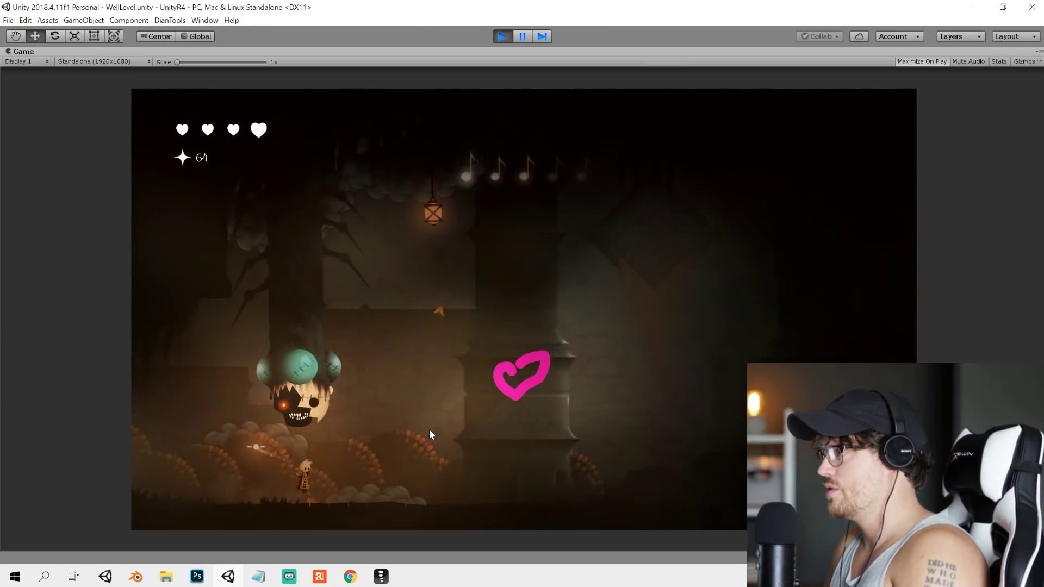
pyautogui.press('Right')
pyautogui.press('Right')
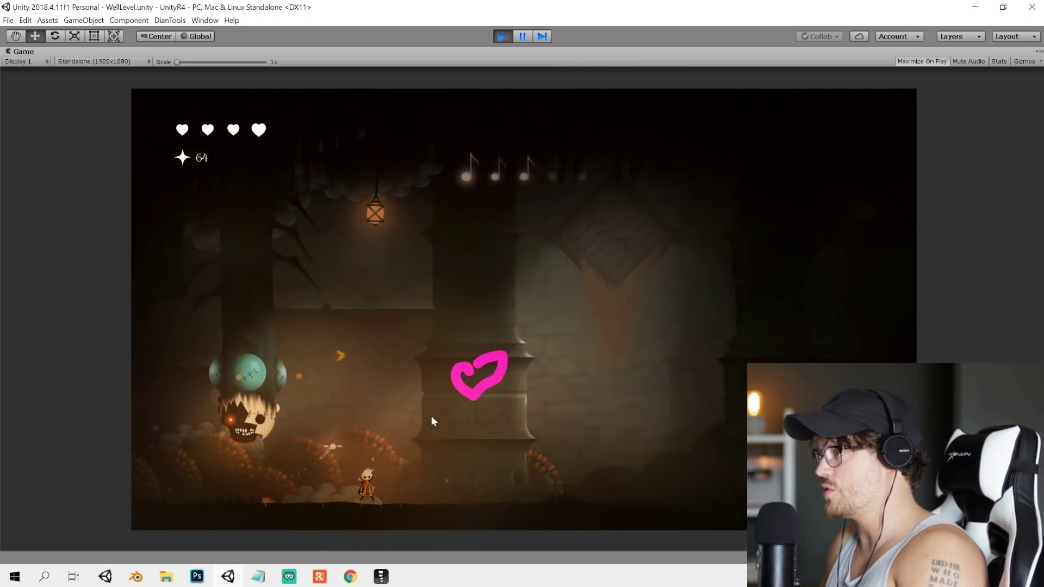
pyautogui.press('Left')
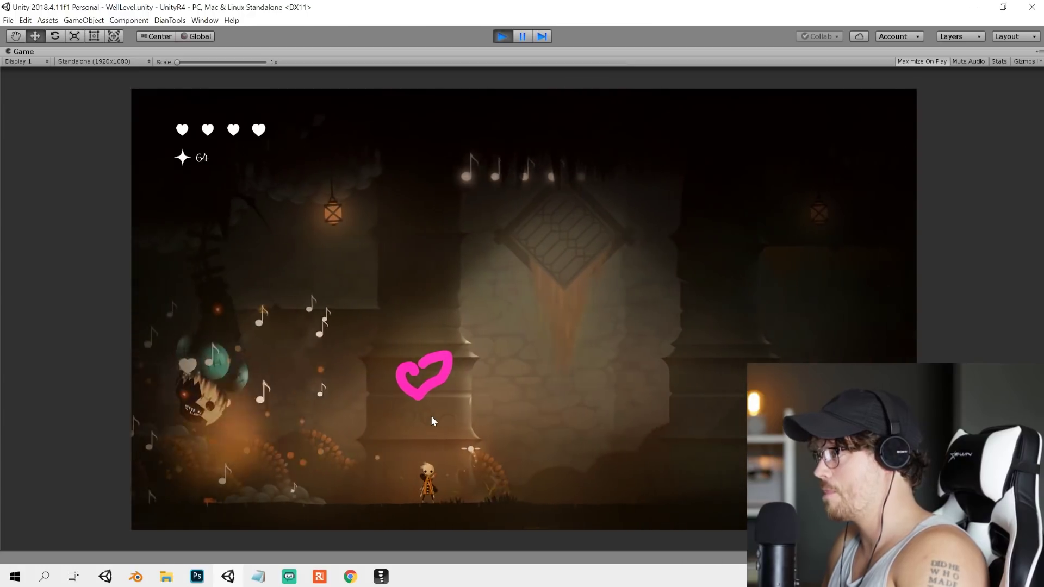
pyautogui.press('Right')
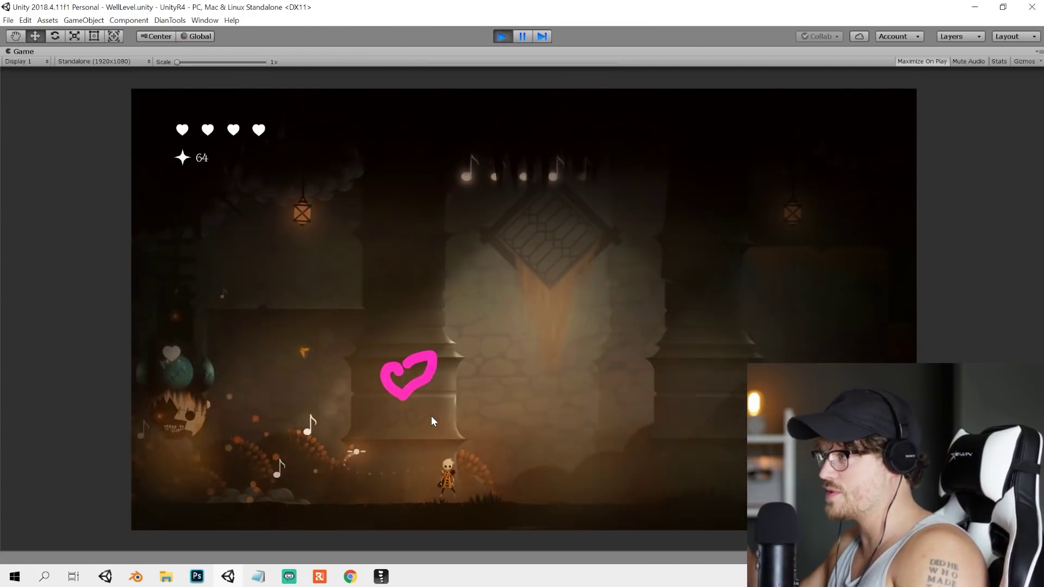
pyautogui.press('Left')
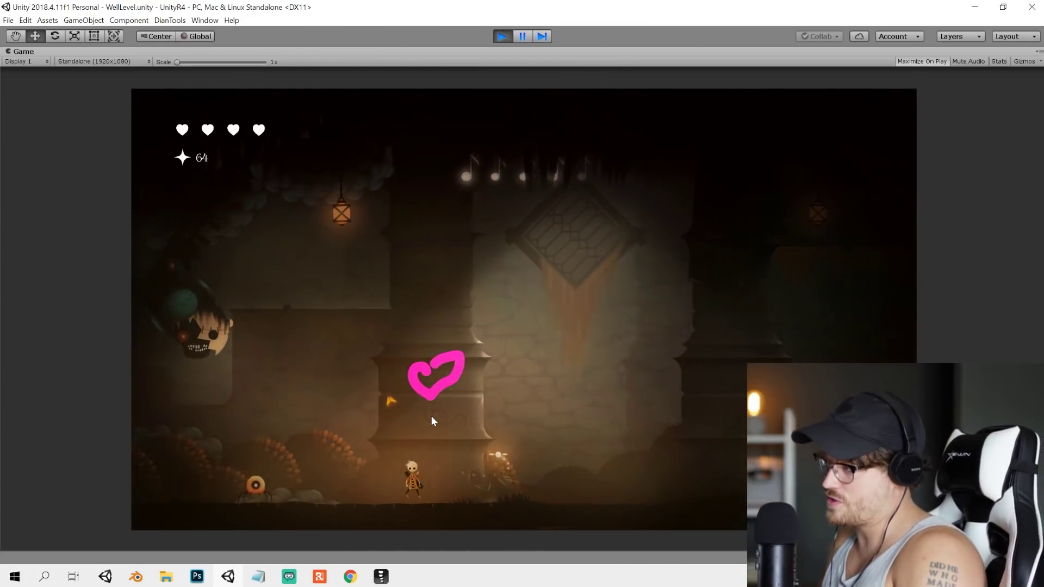
# - Move from the heart-marked pillar back through the spawned spiders and beneath the boss to the arena's left end
pyautogui.press('Right')
pyautogui.press('Left')
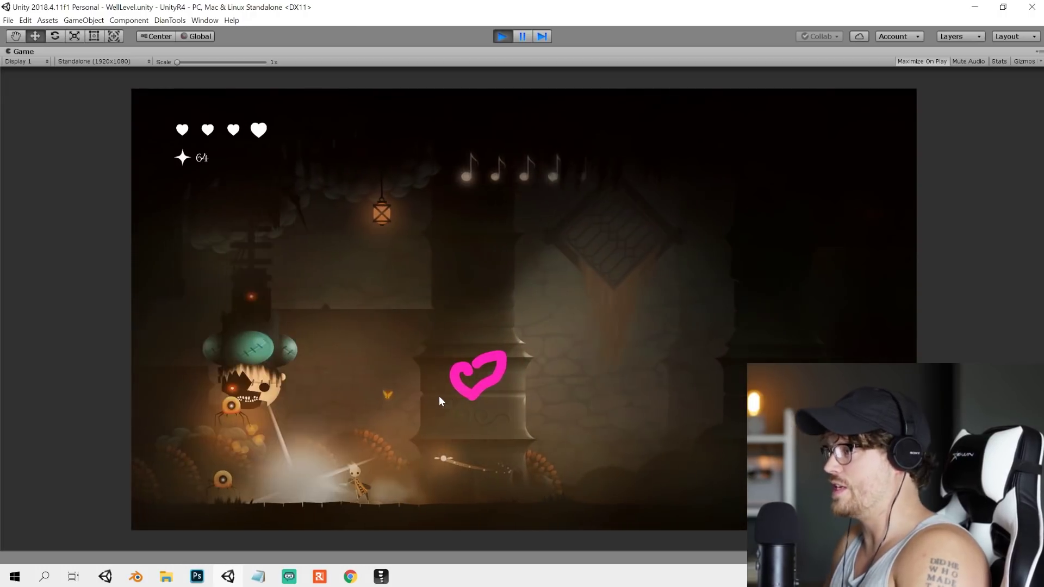
pyautogui.press('Left')
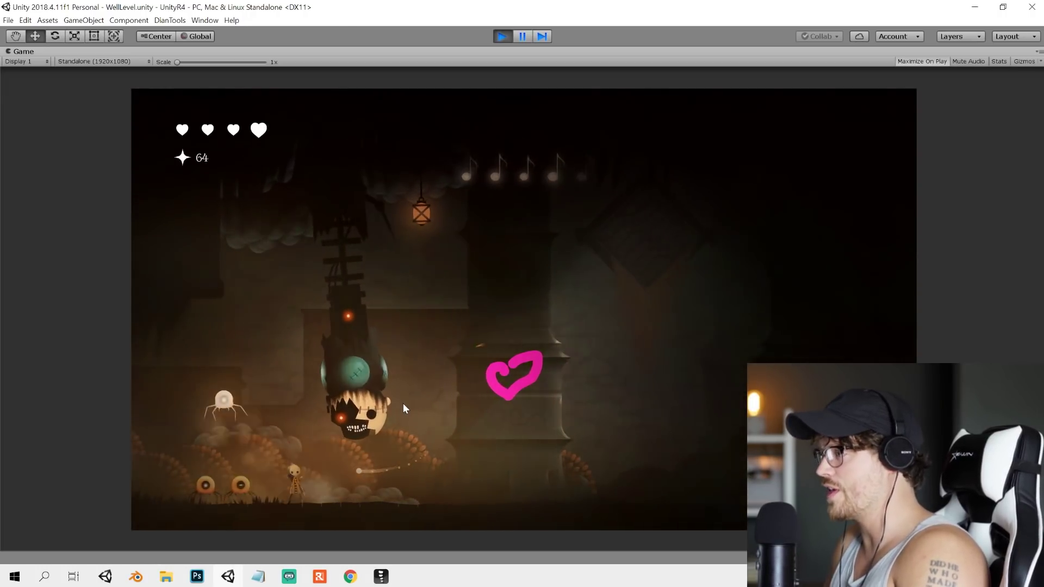
pyautogui.press('Right')
pyautogui.press('Left')
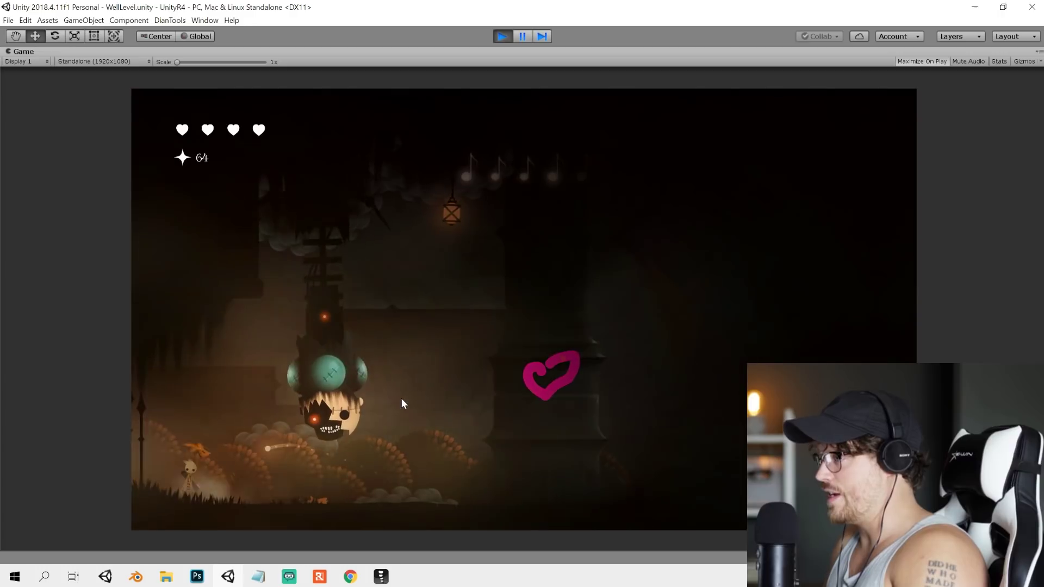
# - Run rightward out from the left end, turn back toward the boss and spiders, and retreat beneath the boss again
pyautogui.press('Right')
pyautogui.press('Right')
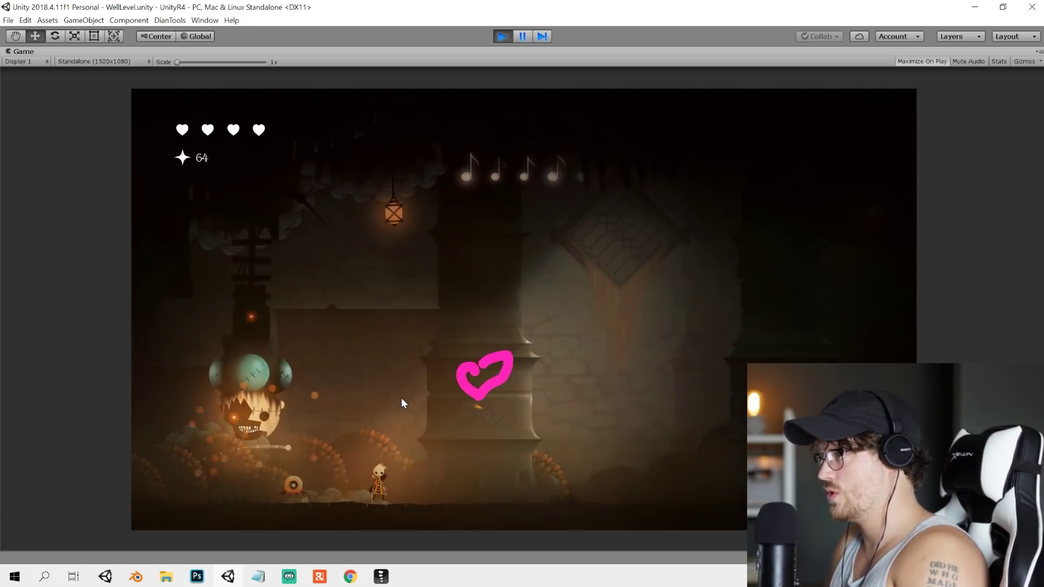
pyautogui.press('Left')
pyautogui.press('Right')
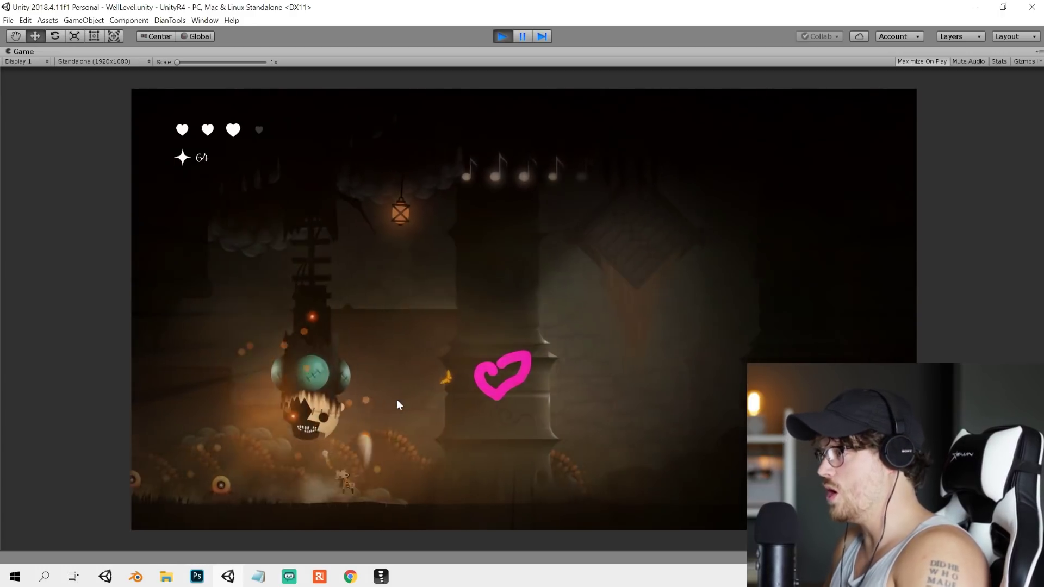
pyautogui.press('Left')
pyautogui.press('Left')
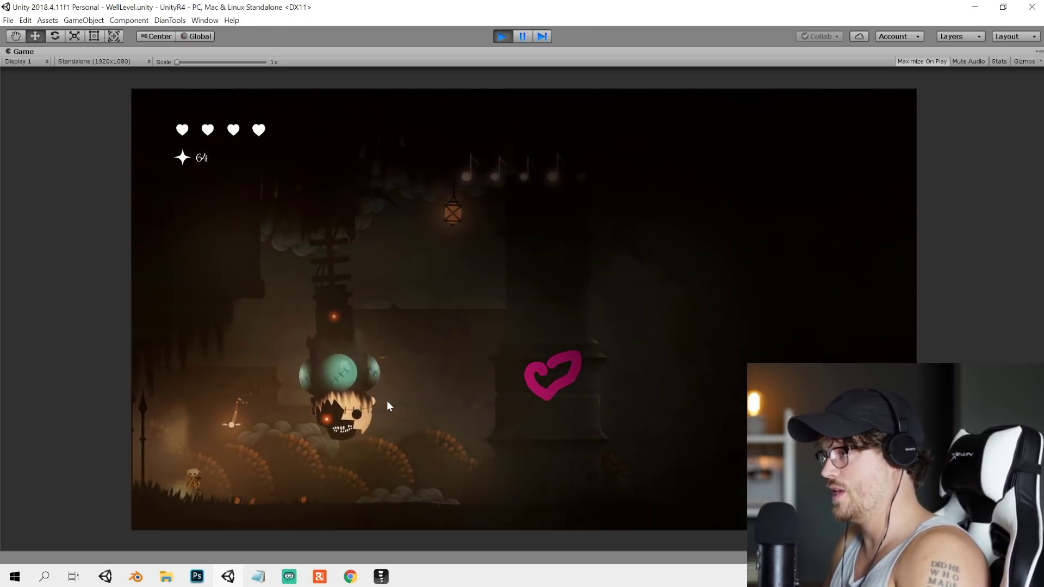
# - Run the player character right to the heart-marked pillar, and back leftward under the boss past the spiders
pyautogui.press('Right')
pyautogui.press('Right')
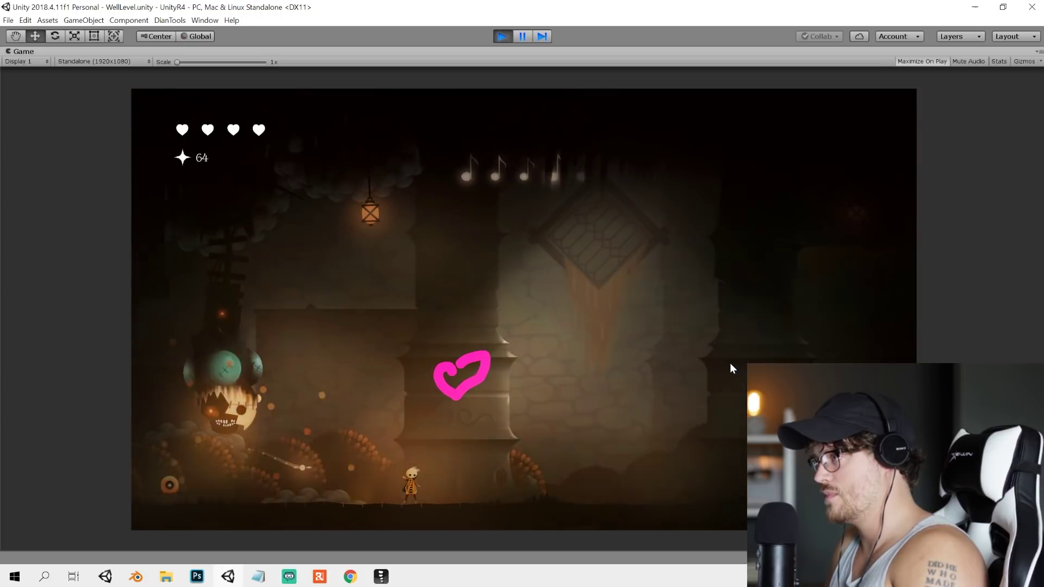
pyautogui.press('Left')
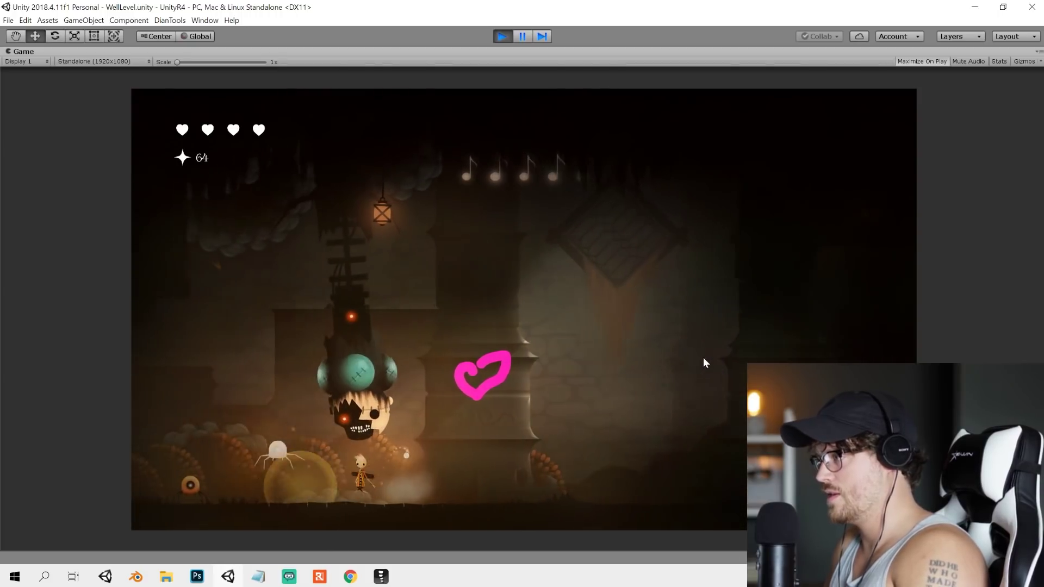
pyautogui.press('Left')
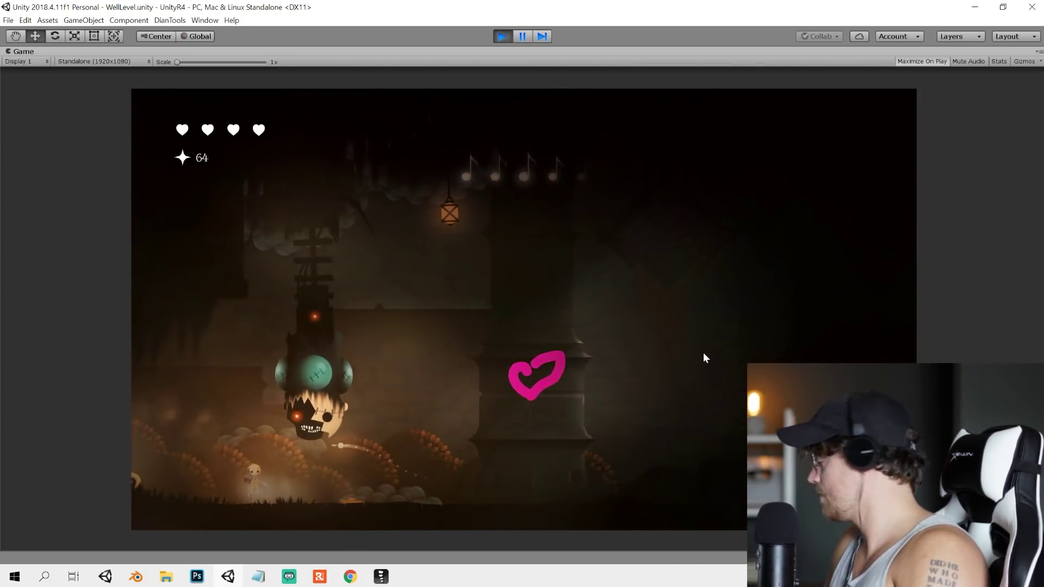
pyautogui.press('Left')
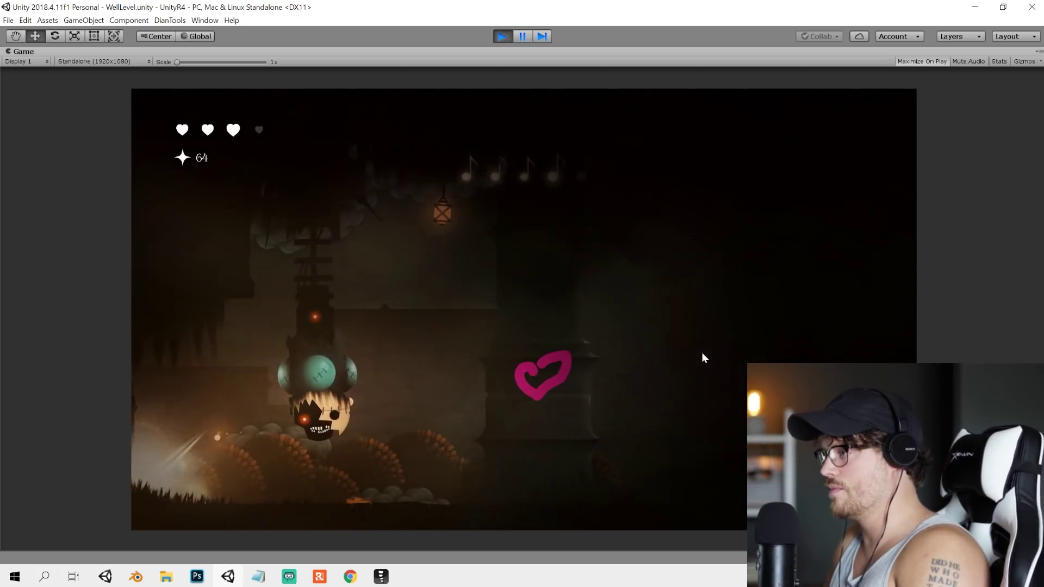
# - Run rightward past the heart-marked pillar clear of the boss's shockwave, and pause the running game
pyautogui.press('Right')
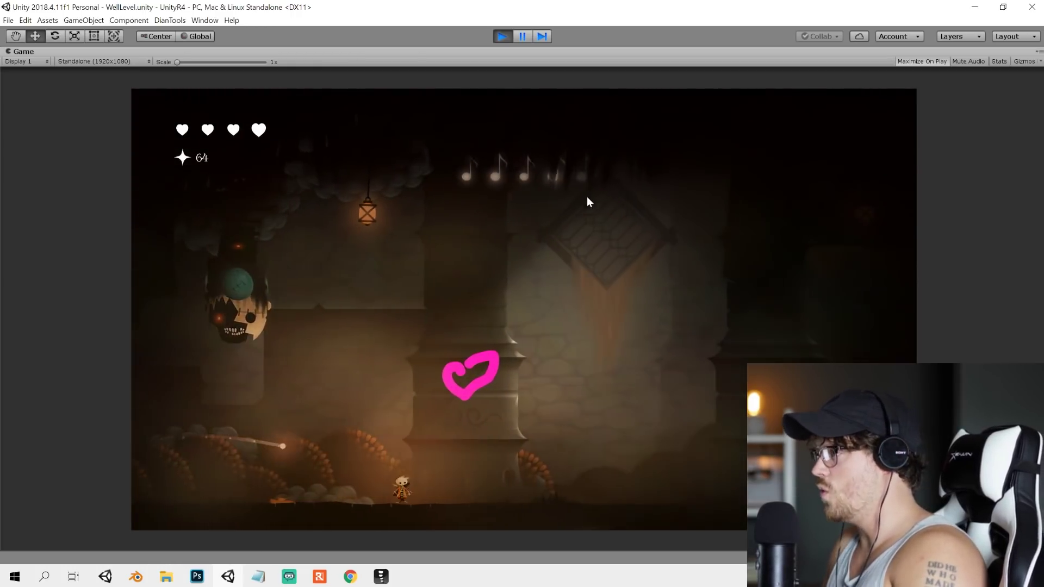
pyautogui.press('Right')
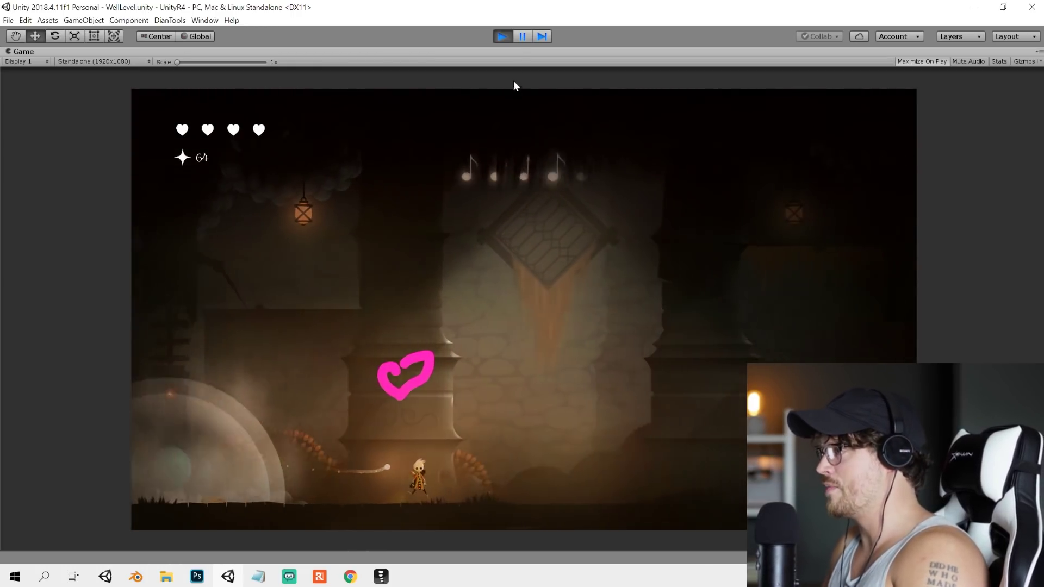
pyautogui.click(520, 39)
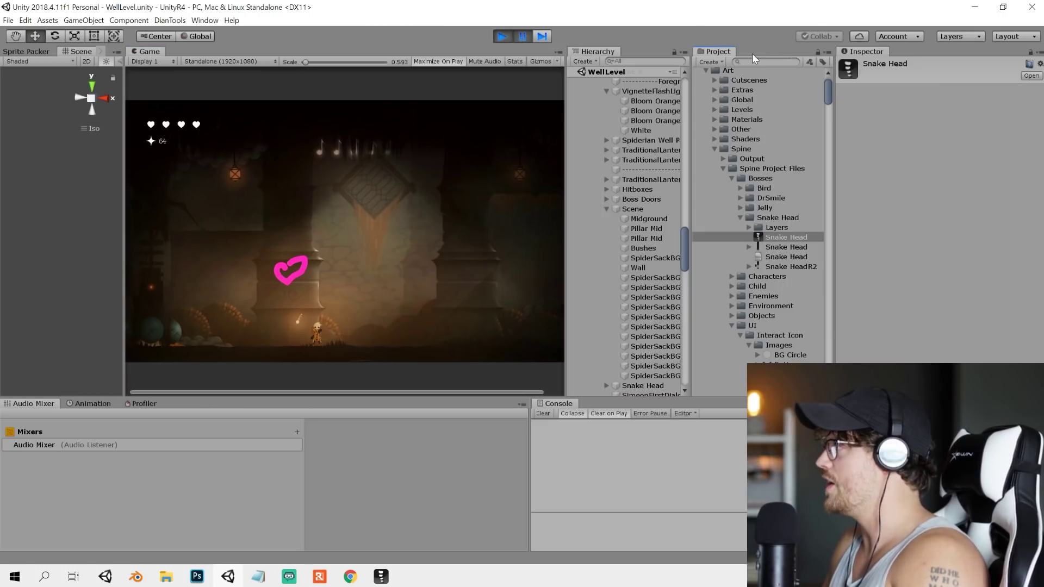
# - Browse to the Snake Head boss folder in Spine's Output assets, collapse its animation list, and open the Snake Head texture in Photoshop
pyautogui.click(732, 178)
pyautogui.click(722, 158)
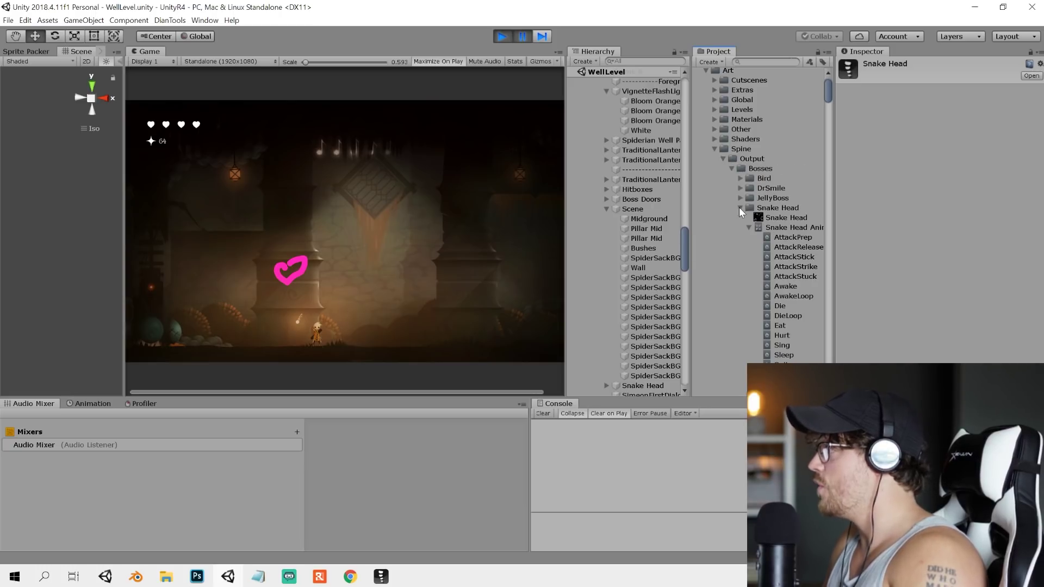
pyautogui.click(748, 227)
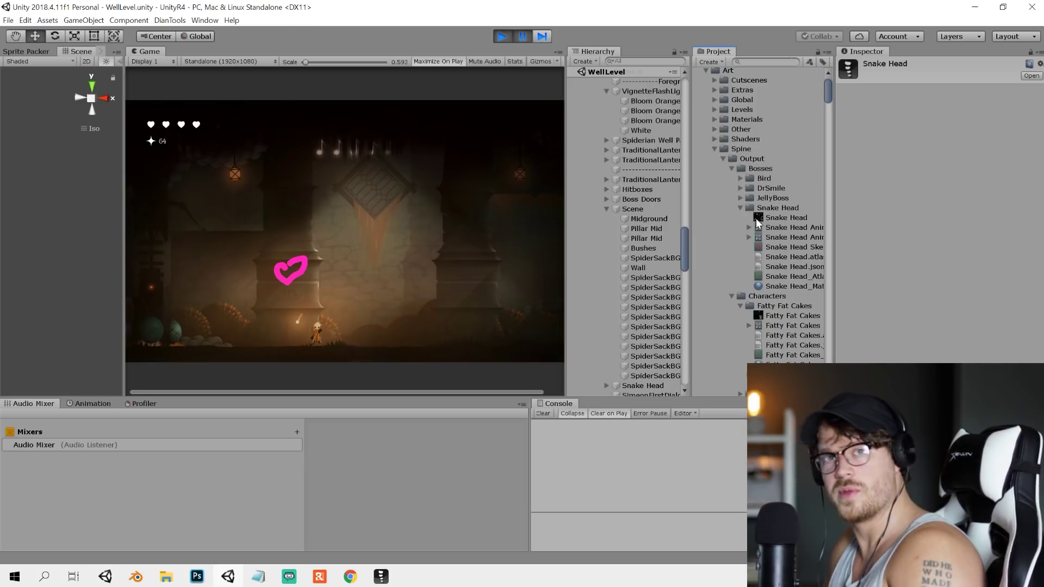
pyautogui.doubleClick(755, 217)
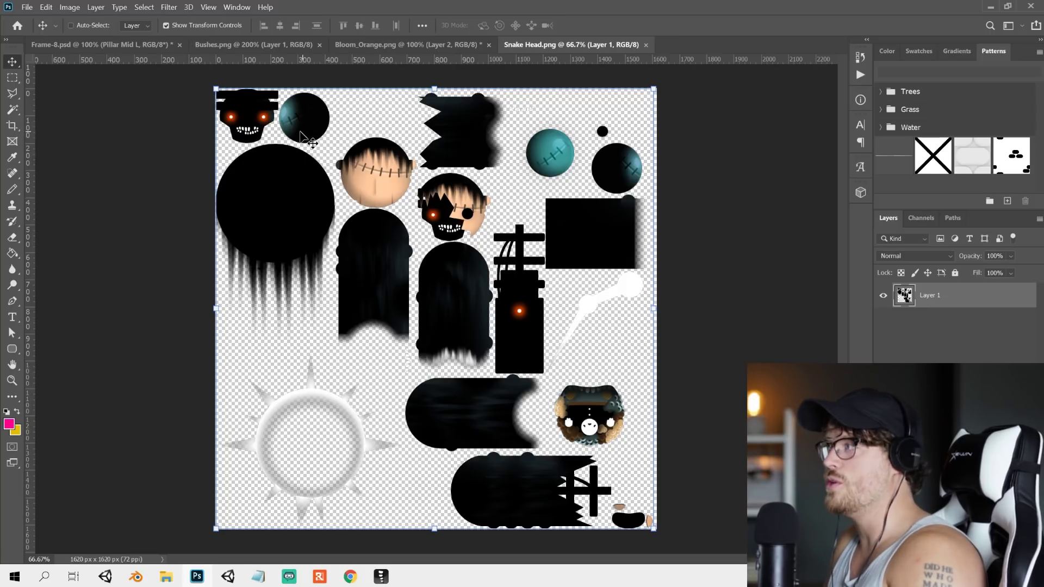
# - Add a new layer above the Snake Head texture layer and clip it to that layer
pyautogui.hotkey('ctrl', 'shift', 'alt', 'n')
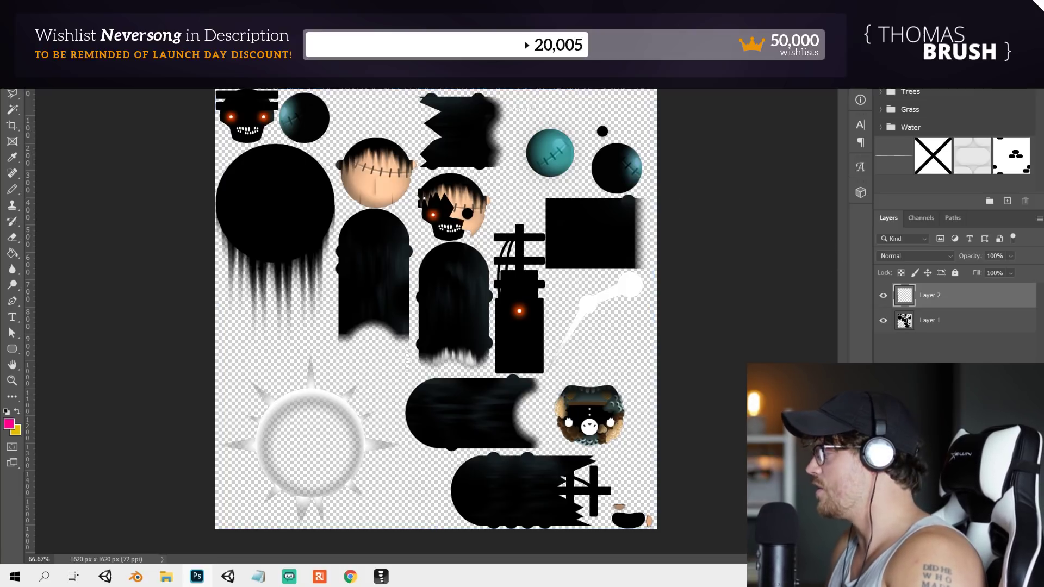
pyautogui.rightClick(16, 251)
pyautogui.click(65, 263)
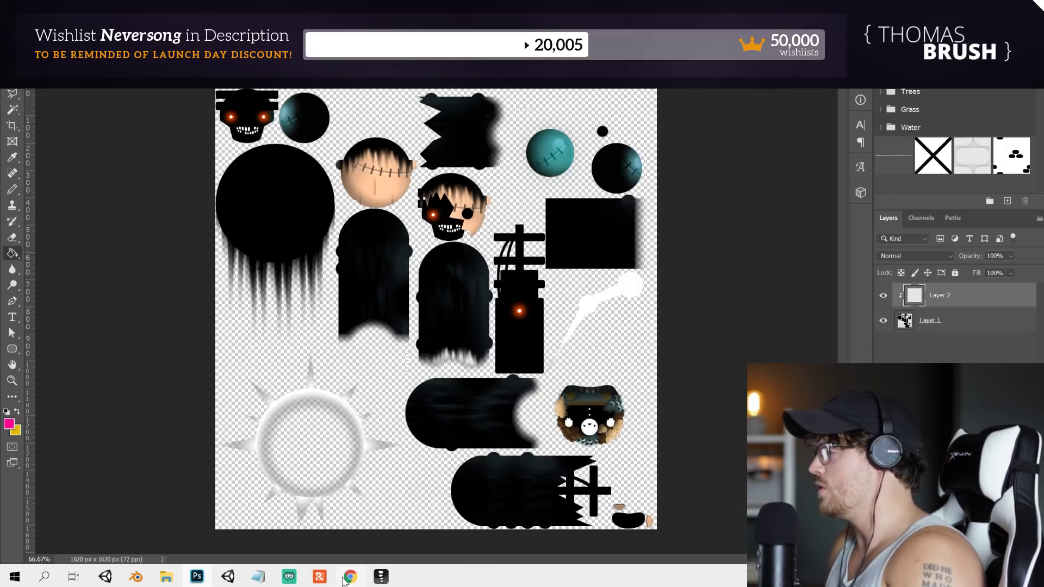
# - Scribble pink and yellow Pencil strokes on the clipped layer across the boss's body parts
pyautogui.rightClick(14, 189)
pyautogui.click(75, 199)
pyautogui.moveTo(449, 276)
pyautogui.mouseDown()
pyautogui.moveTo(390, 324)
pyautogui.moveTo(581, 507)
pyautogui.moveTo(462, 413)
pyautogui.moveTo(522, 434)
pyautogui.moveTo(606, 190)
pyautogui.moveTo(375, 259)
pyautogui.mouseUp()
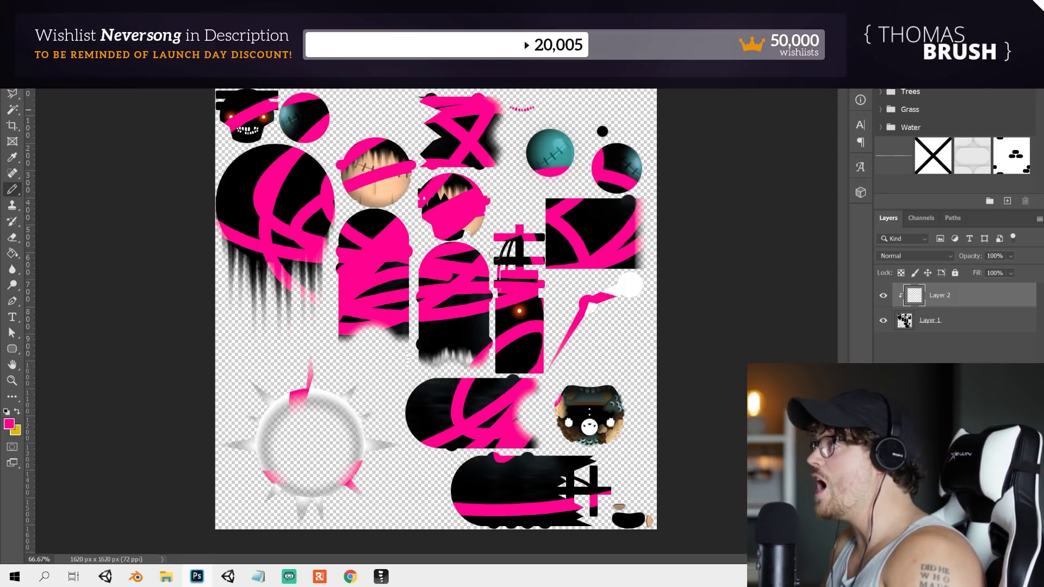
pyautogui.moveTo(379, 140)
pyautogui.mouseDown()
pyautogui.moveTo(261, 301)
pyautogui.moveTo(280, 280)
pyautogui.moveTo(293, 148)
pyautogui.mouseUp()
pyautogui.moveTo(594, 148)
pyautogui.mouseDown()
pyautogui.moveTo(598, 180)
pyautogui.moveTo(642, 228)
pyautogui.moveTo(435, 304)
pyautogui.moveTo(572, 387)
pyautogui.moveTo(479, 500)
pyautogui.mouseUp()
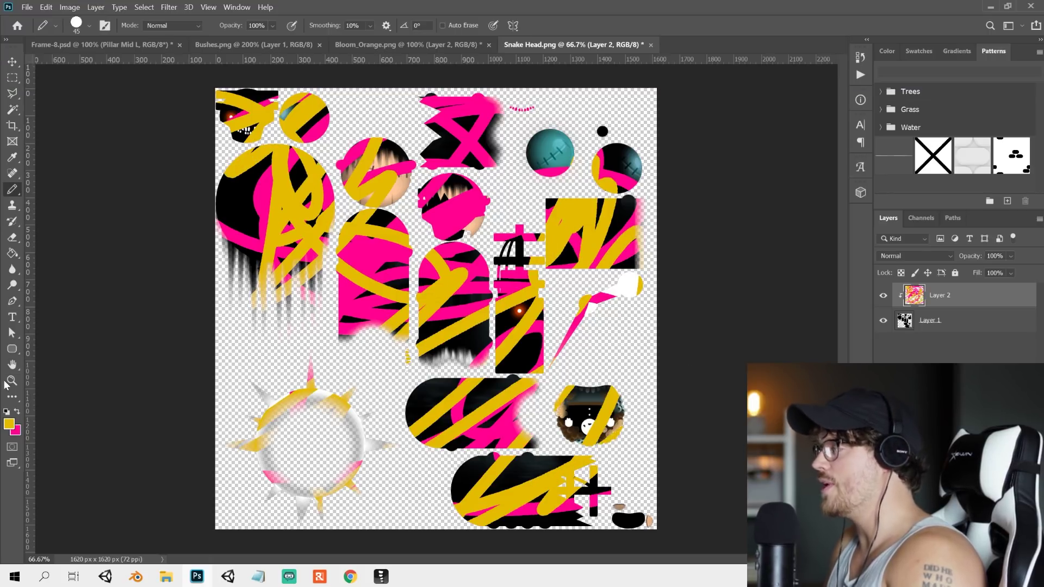
# - Set the foreground colour to bright cyan and scribble Pencil strokes over the heads, body segments and spiked ring
pyautogui.click(12, 424)
pyautogui.click(929, 324)
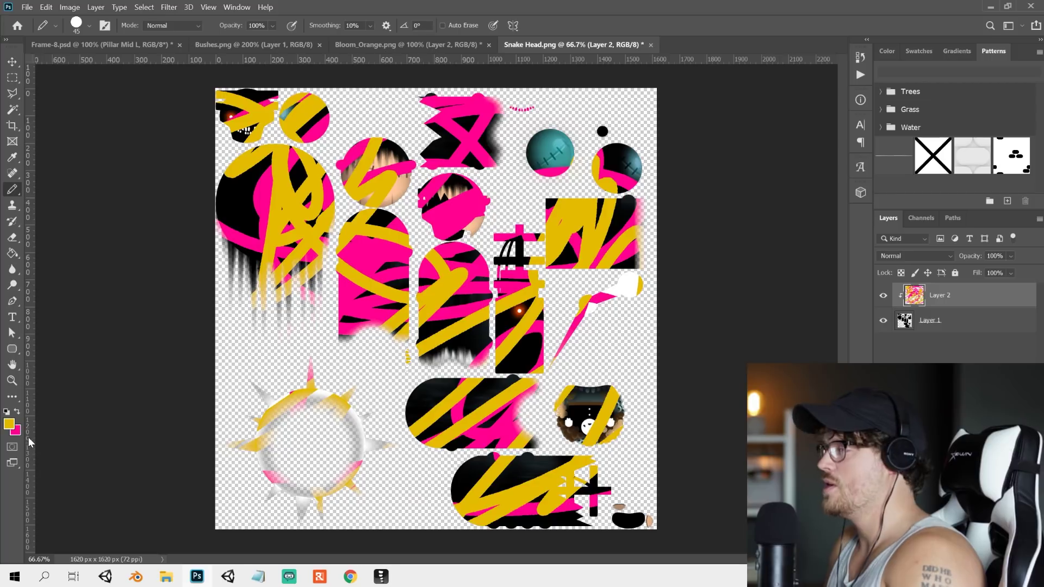
pyautogui.click(8, 426)
pyautogui.click(829, 388)
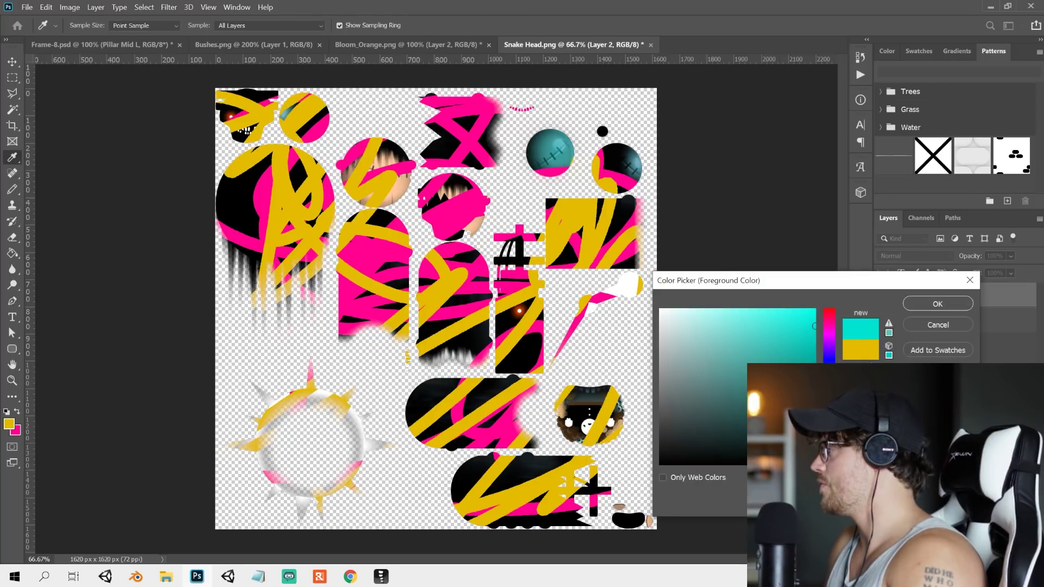
pyautogui.click(936, 304)
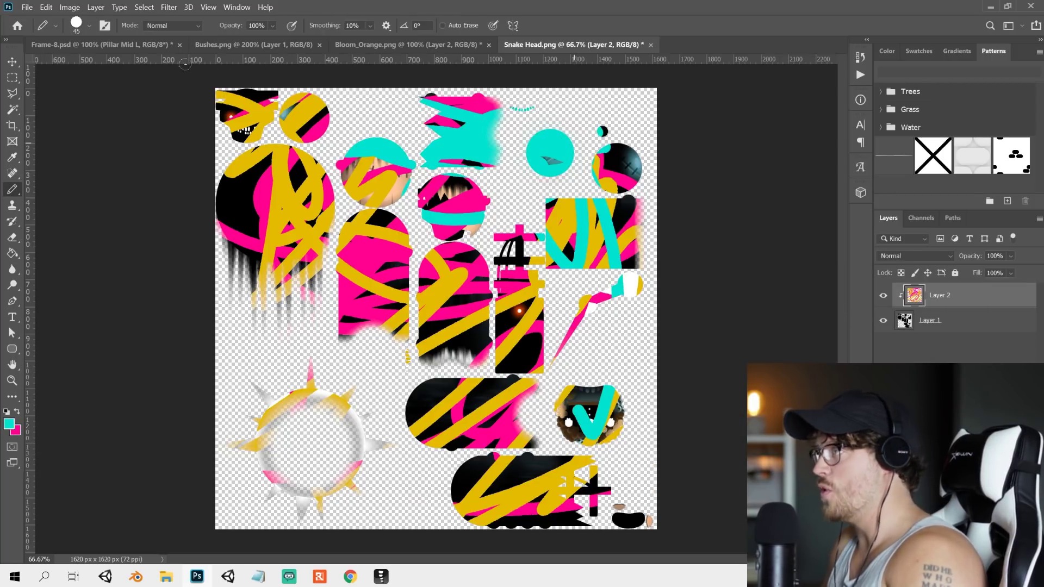
pyautogui.moveTo(124, 55); pyautogui.dragTo(209, 115)
pyautogui.moveTo(519, 205); pyautogui.dragTo(147, 476)
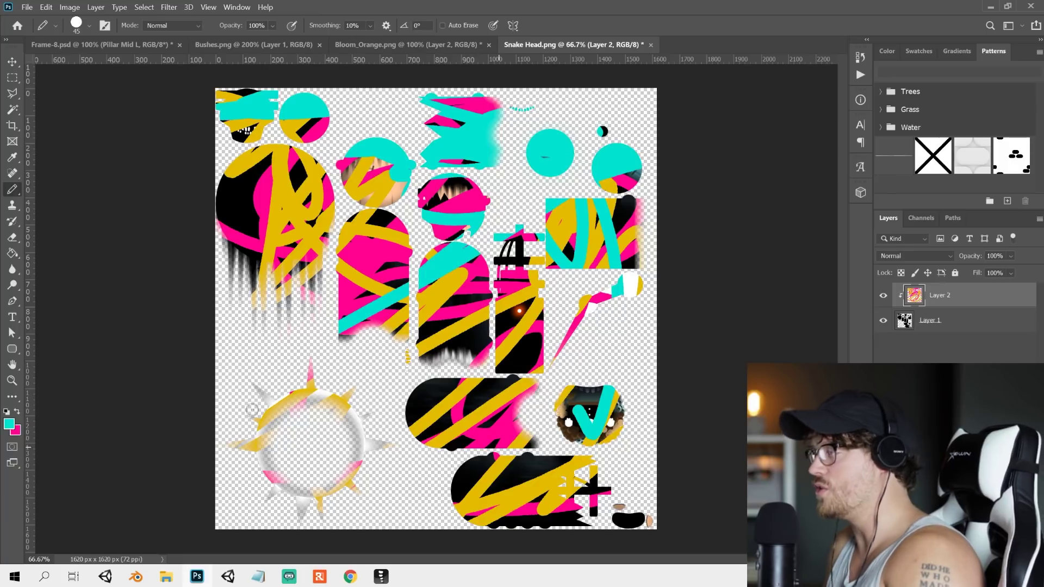
pyautogui.moveTo(522, 459); pyautogui.dragTo(470, 504)
pyautogui.moveTo(542, 536)
pyautogui.mouseDown()
pyautogui.moveTo(429, 288)
pyautogui.moveTo(521, 239)
pyautogui.moveTo(382, 349)
pyautogui.mouseUp()
pyautogui.moveTo(268, 250); pyautogui.dragTo(196, 191)
pyautogui.moveTo(315, 245)
pyautogui.mouseDown()
pyautogui.moveTo(413, 248)
pyautogui.moveTo(321, 377)
pyautogui.mouseUp()
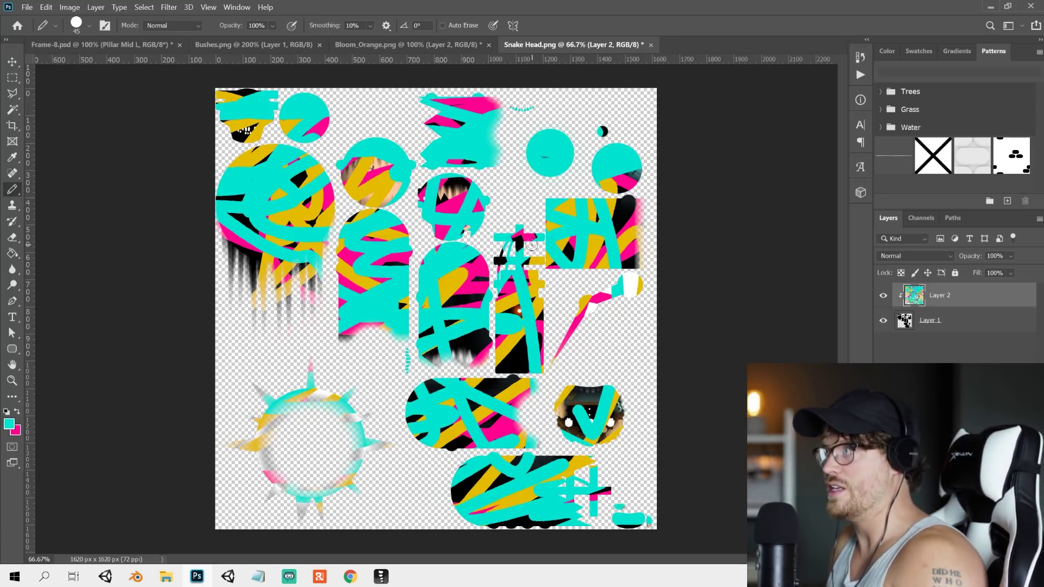
# - Set the foreground colour to bright green and scribble more Pencil strokes across the boss's parts
pyautogui.click(7, 424)
pyautogui.moveTo(832, 397); pyautogui.dragTo(831, 421)
pyautogui.click(943, 299)
pyautogui.click(486, 440)
pyautogui.moveTo(690, 408); pyautogui.dragTo(576, 408)
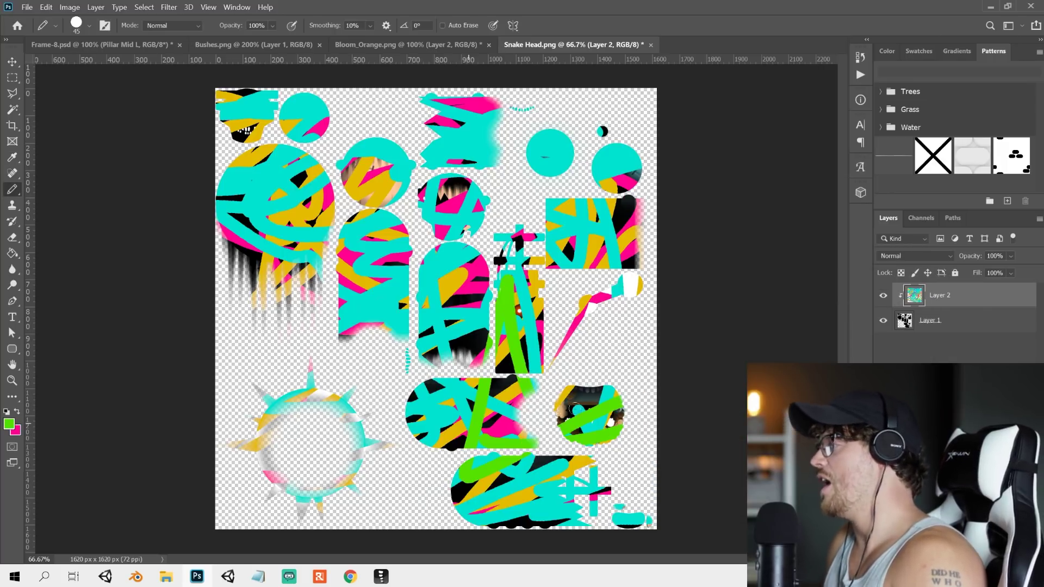
pyautogui.moveTo(167, 466)
pyautogui.mouseDown()
pyautogui.moveTo(183, 154)
pyautogui.moveTo(223, 237)
pyautogui.mouseUp()
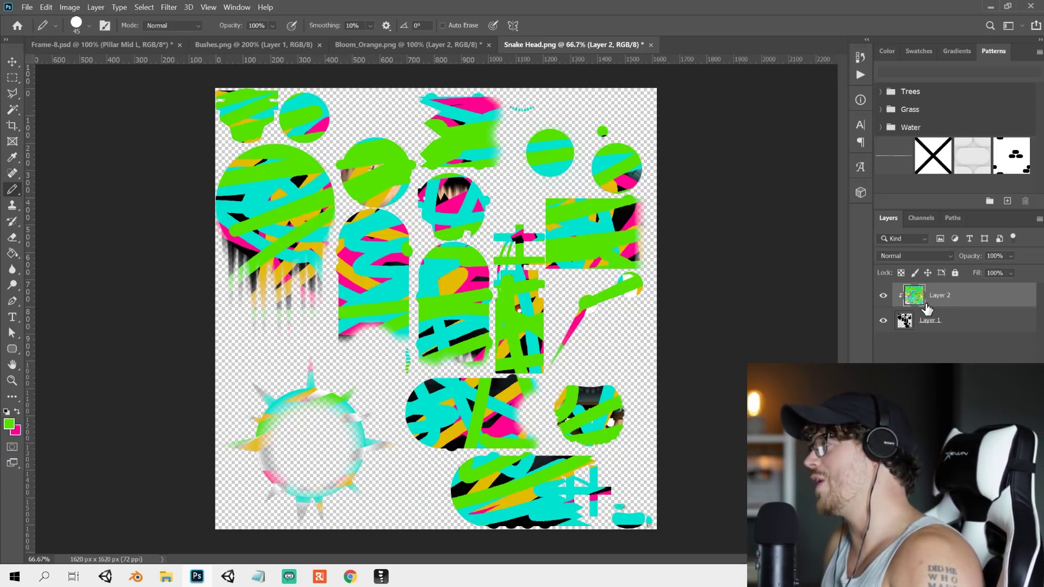
# - Merge the scribbled layer with the original texture layer and save Snake Head.png
pyautogui.keyDown('shift'); pyautogui.click(947, 326); pyautogui.keyUp('shift')
pyautogui.rightClick(946, 325)
pyautogui.click(812, 405)
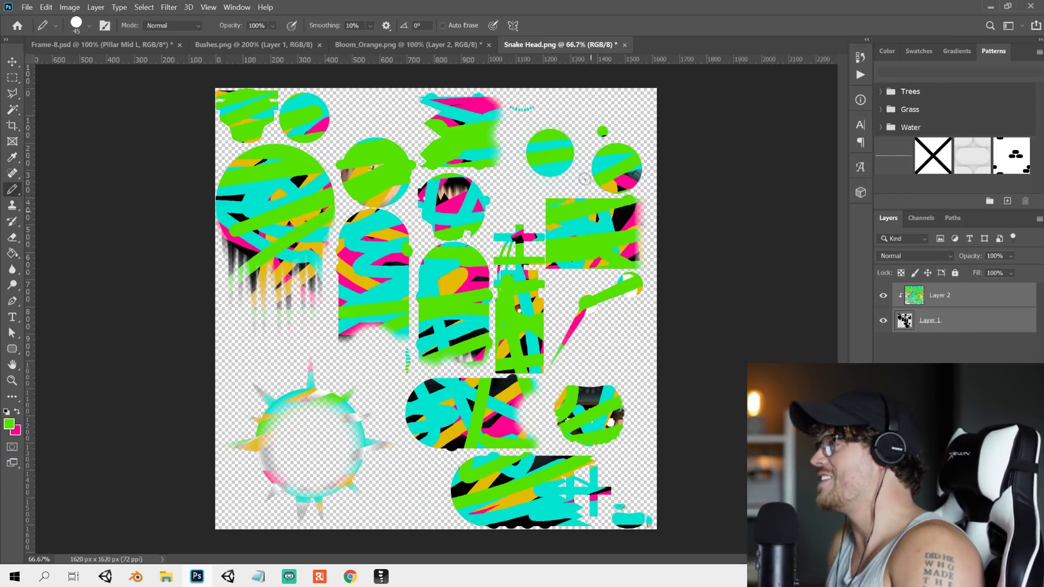
pyautogui.hotkey('ctrl', 's')
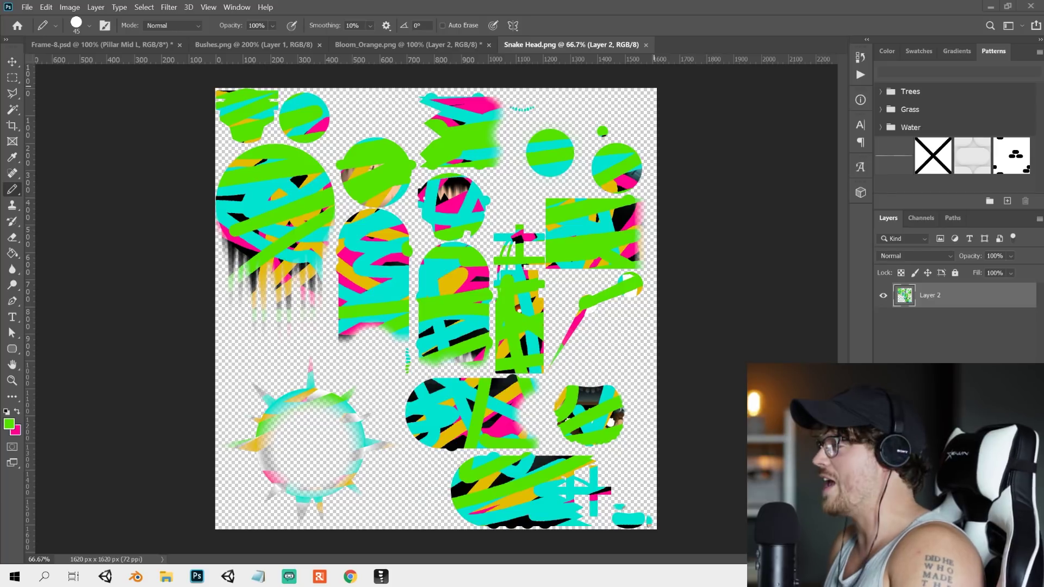
# - Switch to Unity, resume the game, and run the player character leftward beneath the repainted boss and back rightward past it
pyautogui.hotkey('alt', 'Tab')
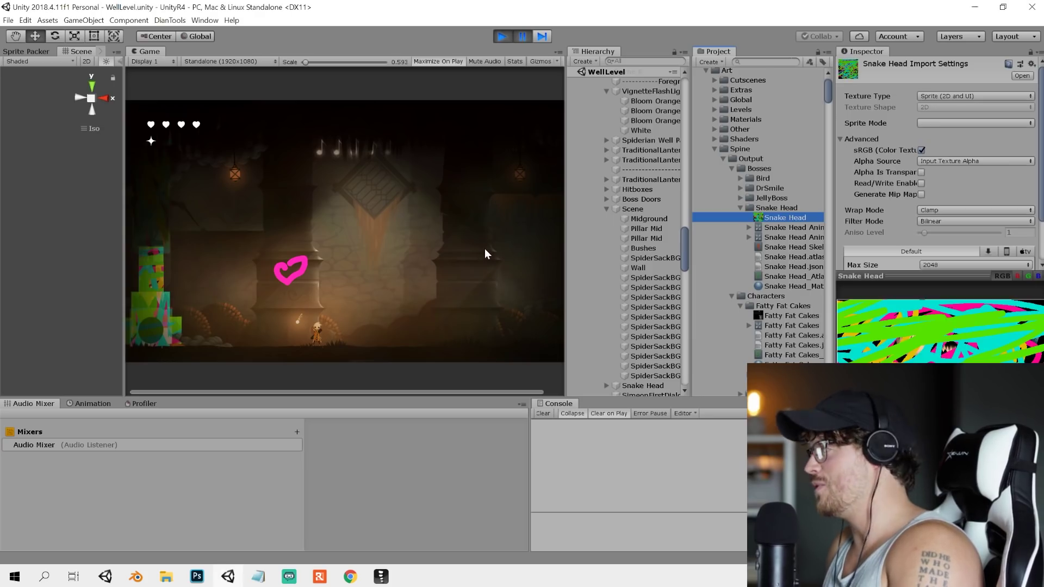
pyautogui.hotkey('shift', 'space')
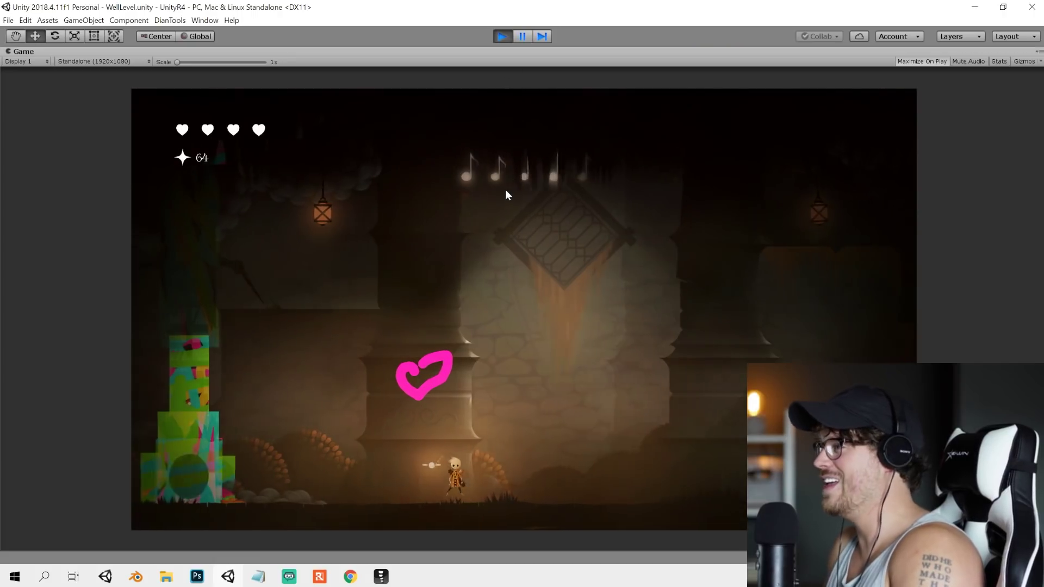
pyautogui.press('a')
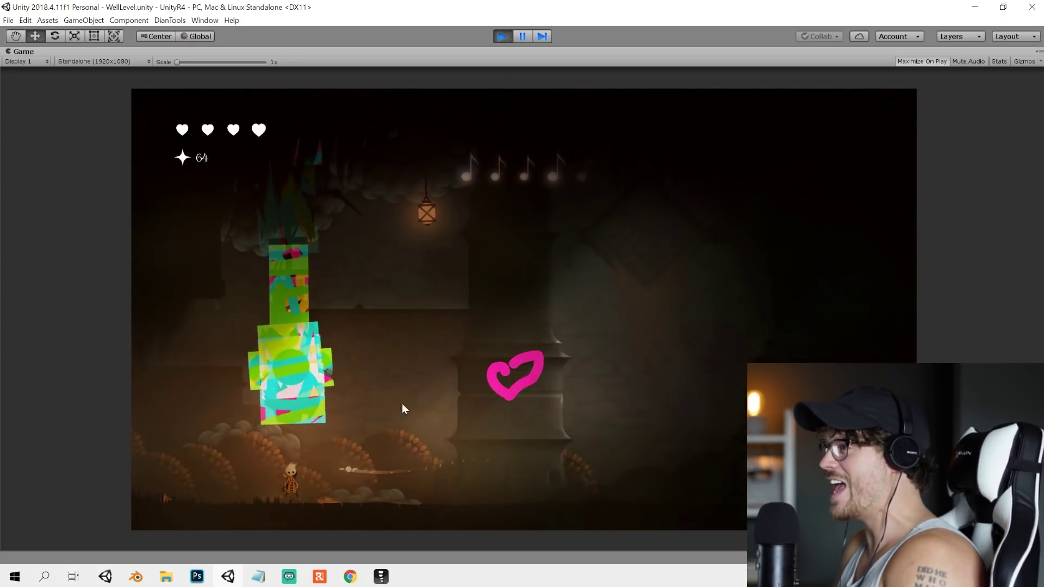
pyautogui.press('d')
pyautogui.press('a')
pyautogui.press('d')
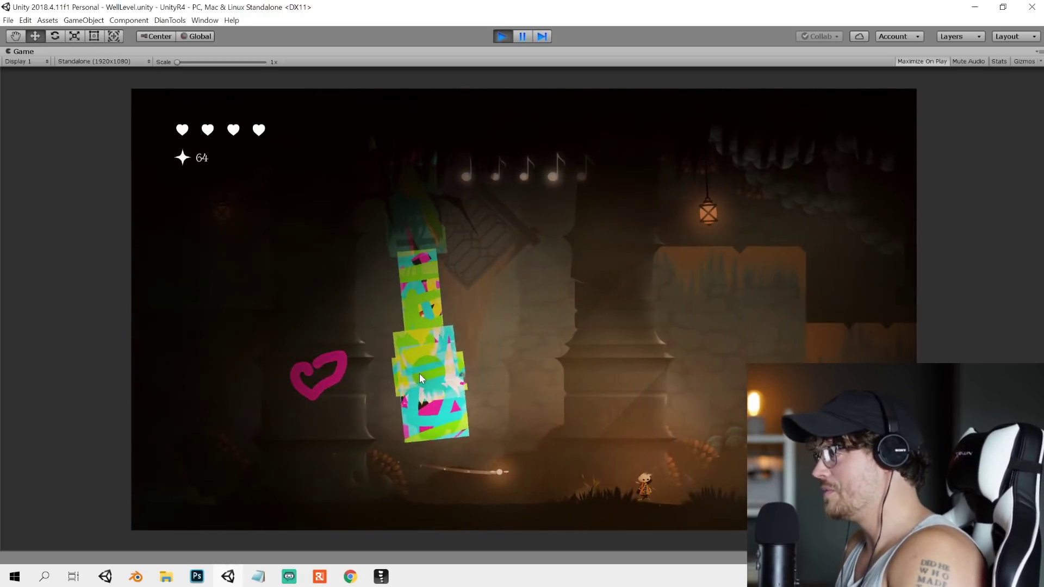
# - Run left to the heart-marked pillar, turn back toward the slammed-down boss, and jump up at it
pyautogui.press('a')
pyautogui.press('a')
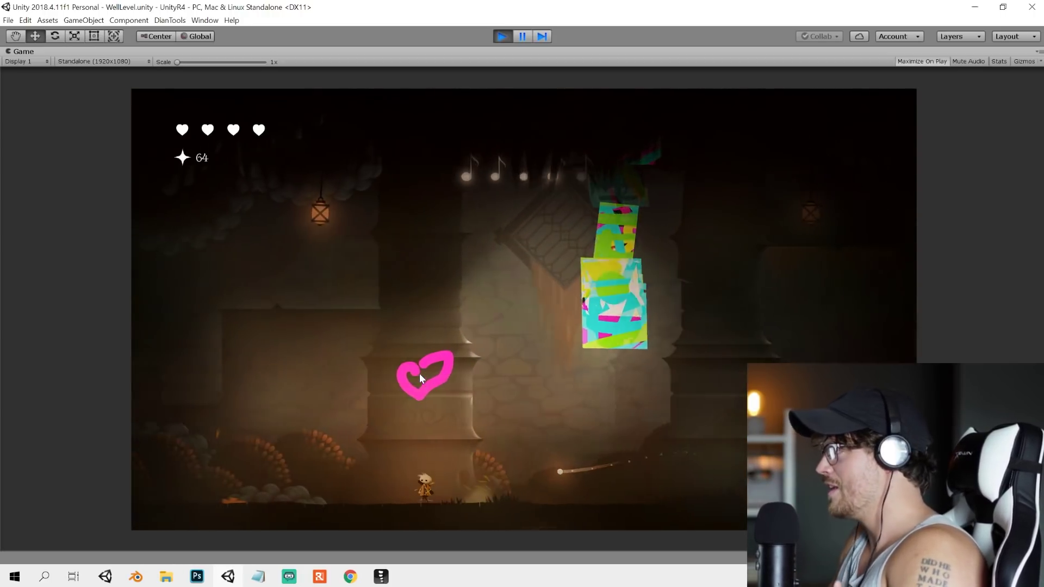
pyautogui.press('d')
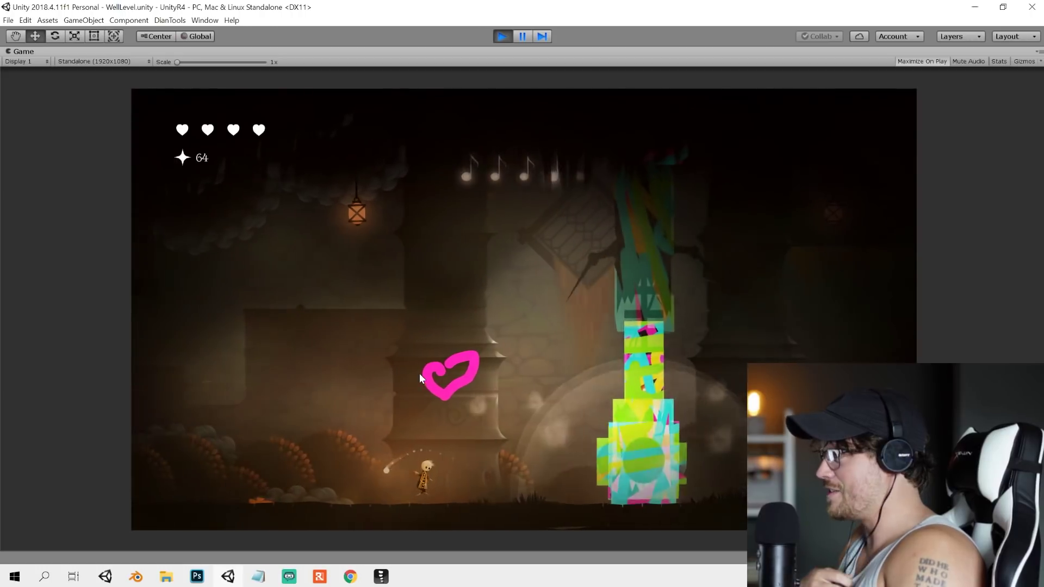
pyautogui.press('space')
pyautogui.press('space')
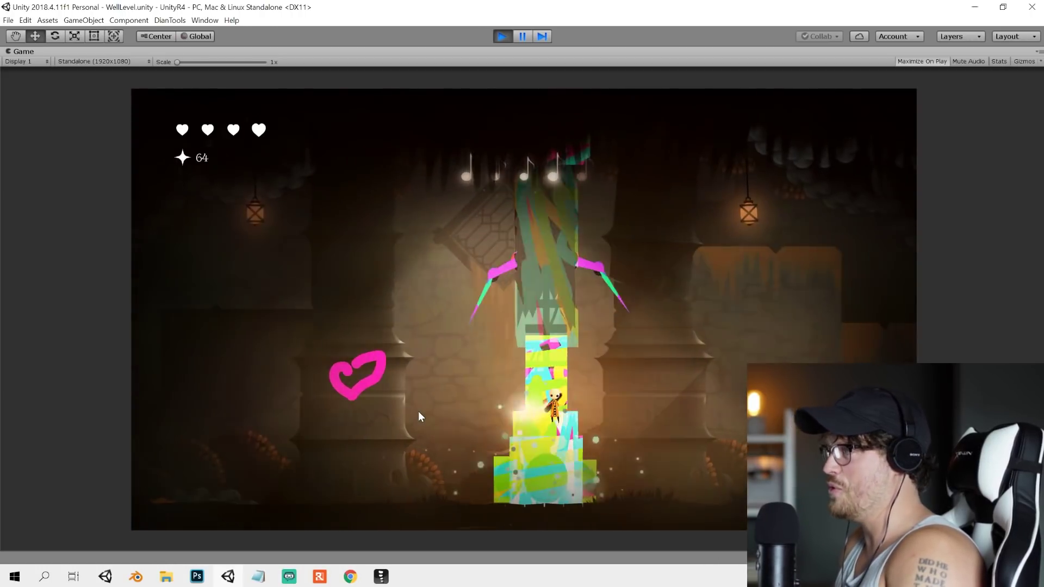
# - Run the player character leftward from beneath the swinging boss to the heart-marked pillar
pyautogui.press('a')
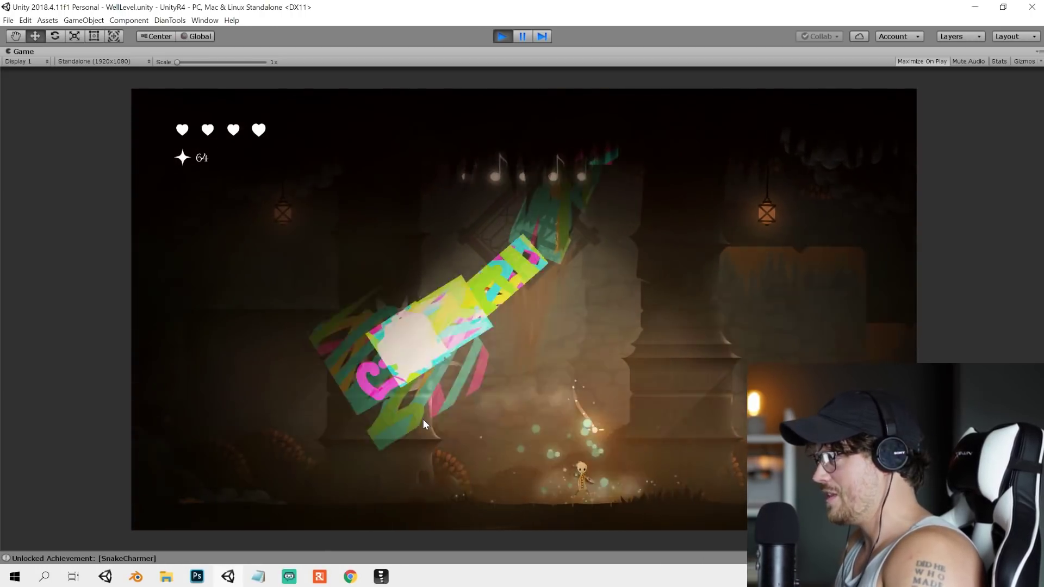
pyautogui.press('a')
pyautogui.press('a')
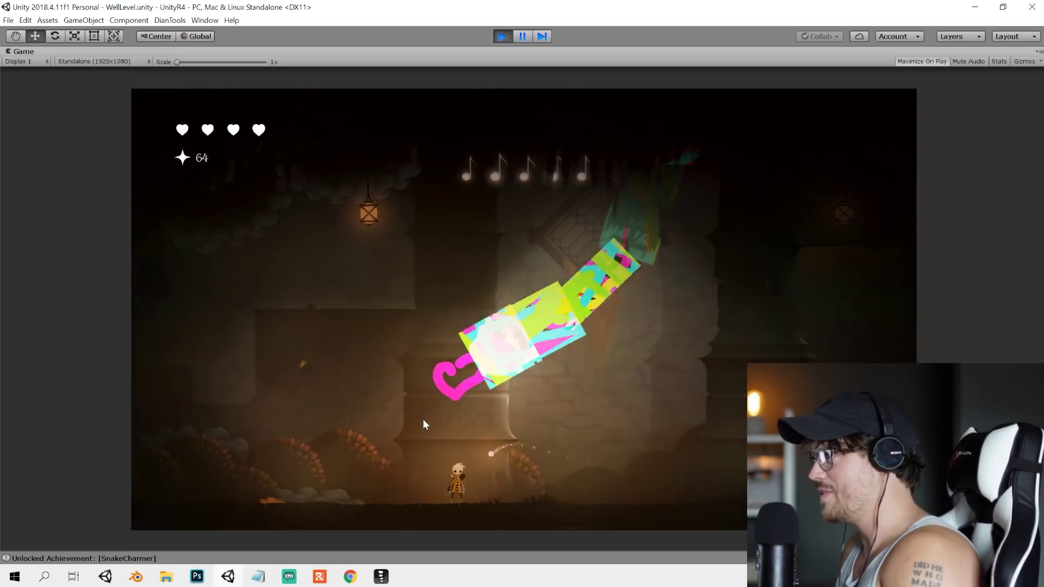
# - Run right and back left across the arena to collect the stars dropped by the boss
pyautogui.press('d')
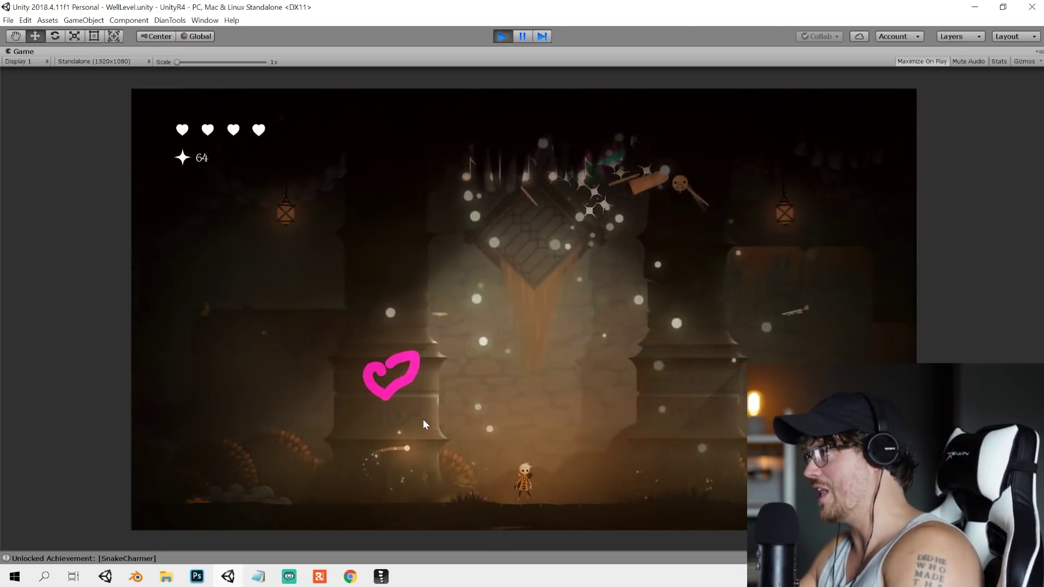
pyautogui.press('d')
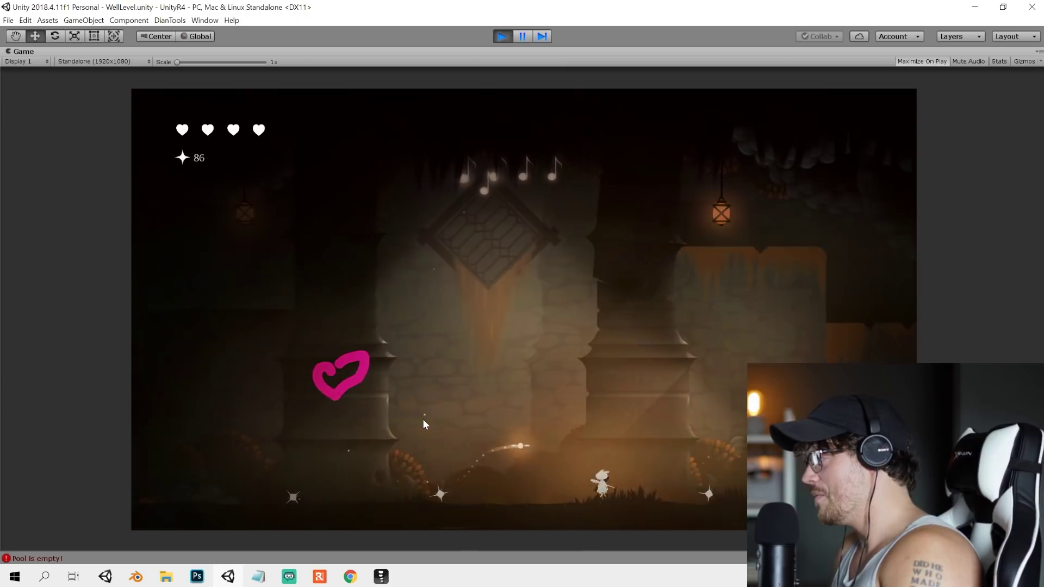
pyautogui.press('a')
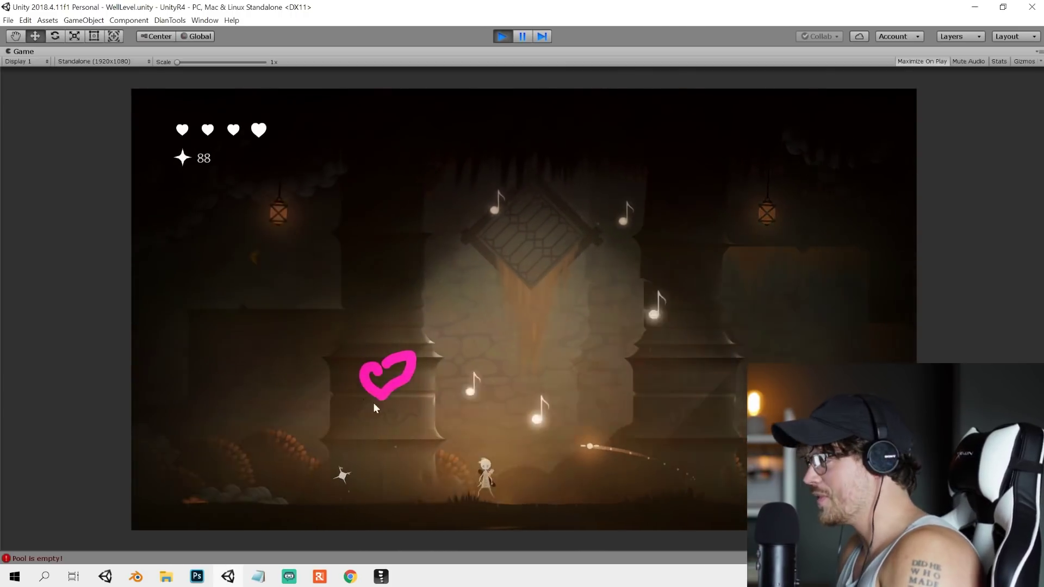
pyautogui.press('d')
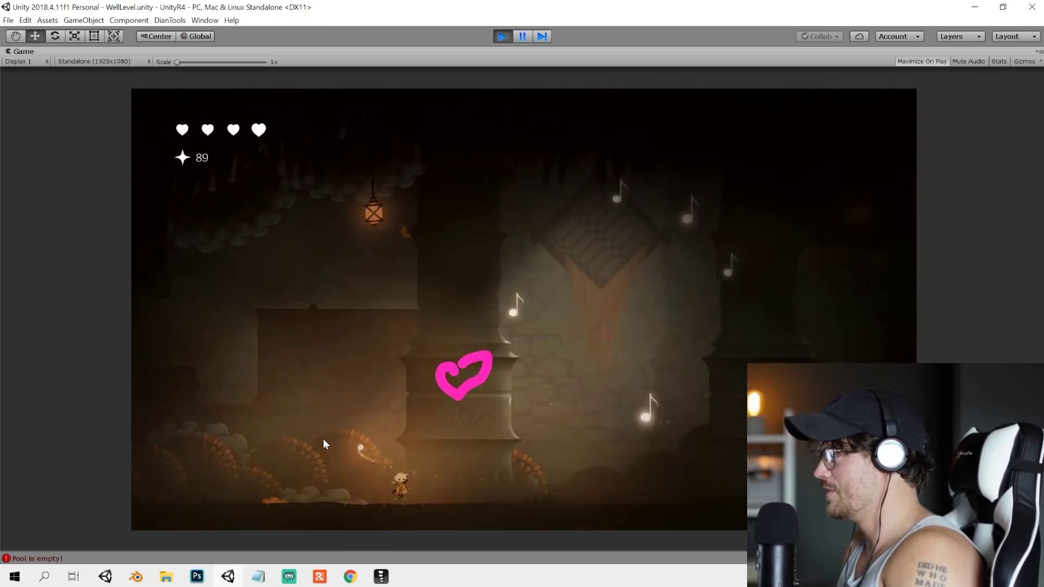
# - Collect the glowing orb near the hanging gate and accept the new song with "Yay!"
pyautogui.press('d')
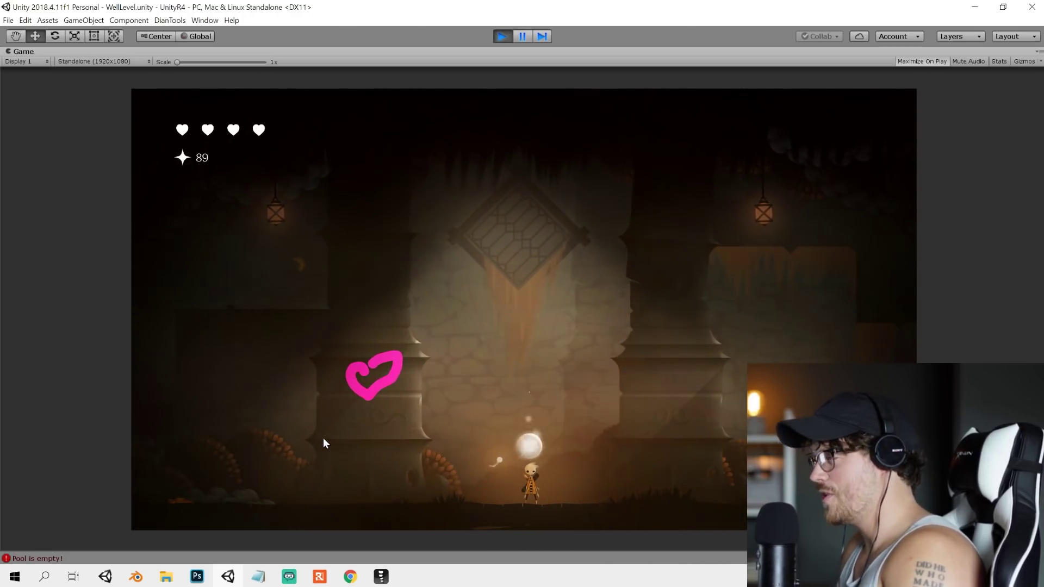
pyautogui.press('a')
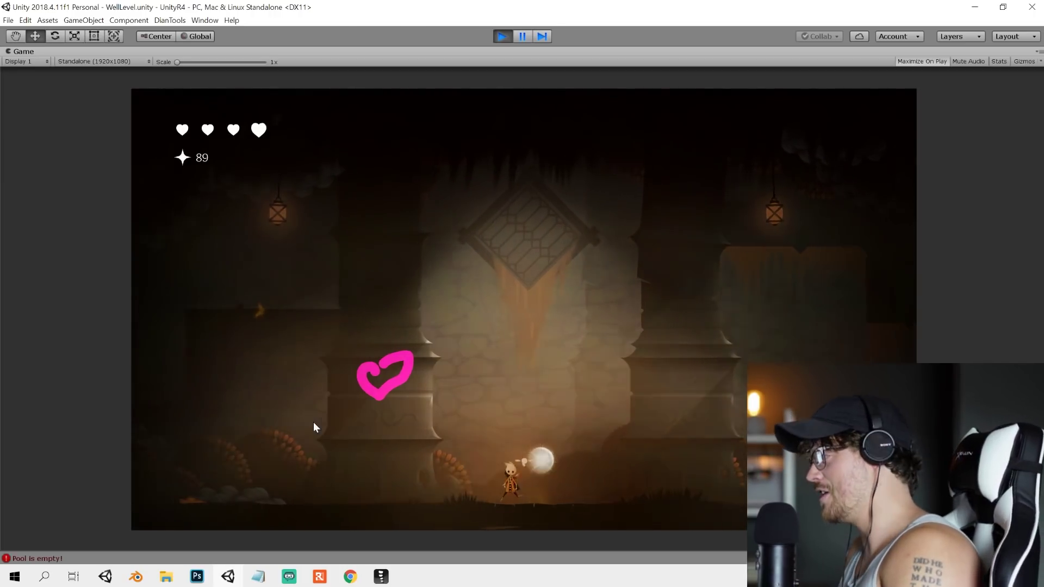
pyautogui.press('d')
pyautogui.press('space')
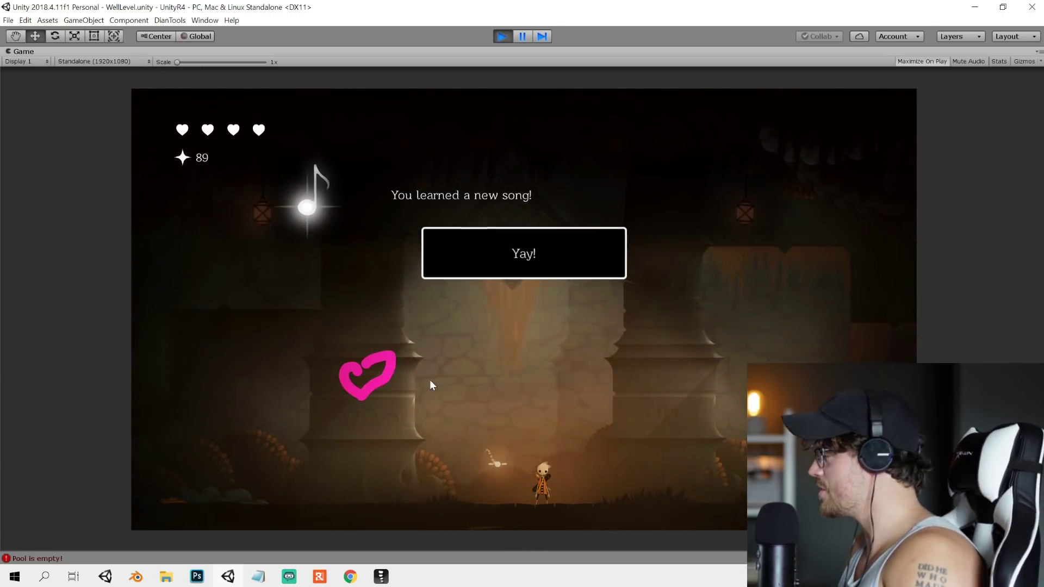
pyautogui.press('Return')
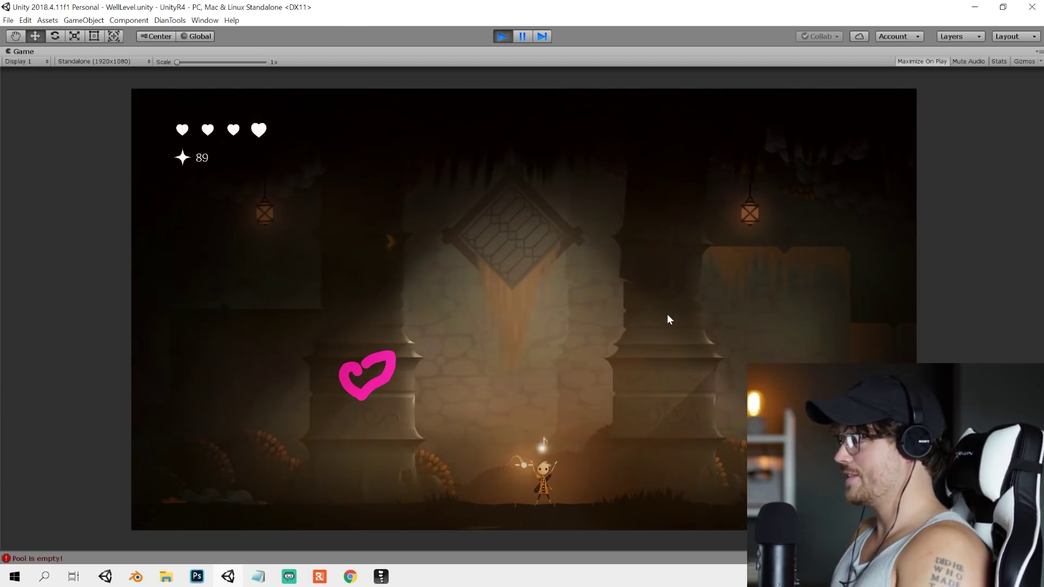
# - Open the in-game Songbook to view the Spiderian Overture's notes, and close it again
pyautogui.press('Escape')
pyautogui.press('e')
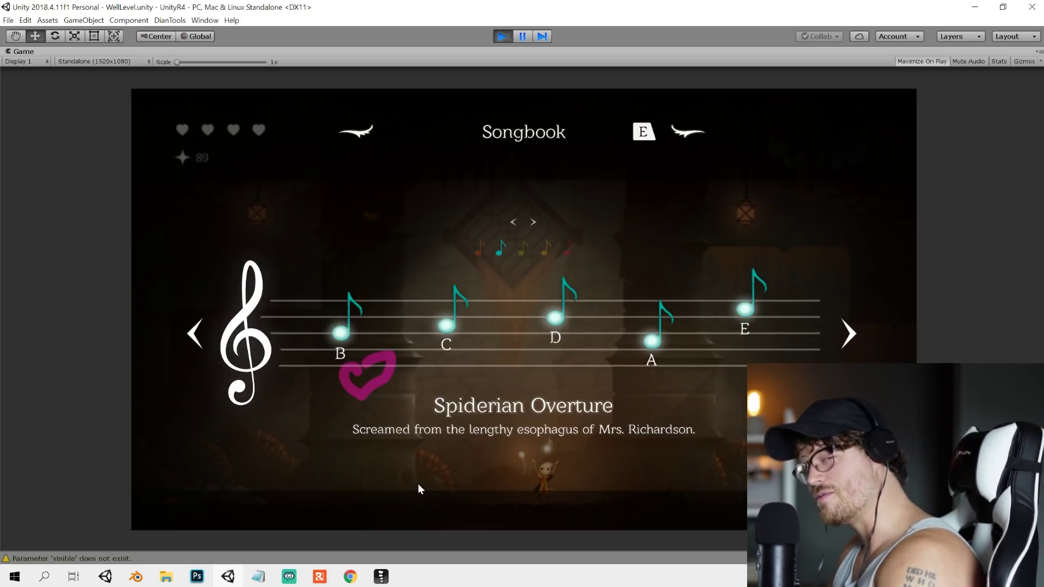
pyautogui.press('e')
# - Run left past the heart-marked pillar and reply to Bird's opening lines, up to the one about the three sleeping monsters
pyautogui.press('Left')
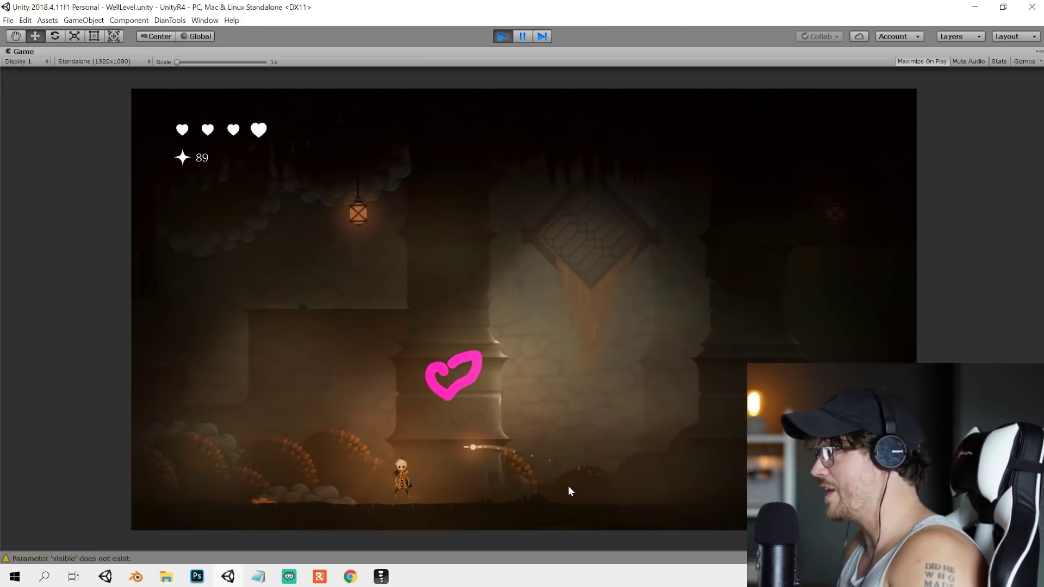
pyautogui.press('Left')
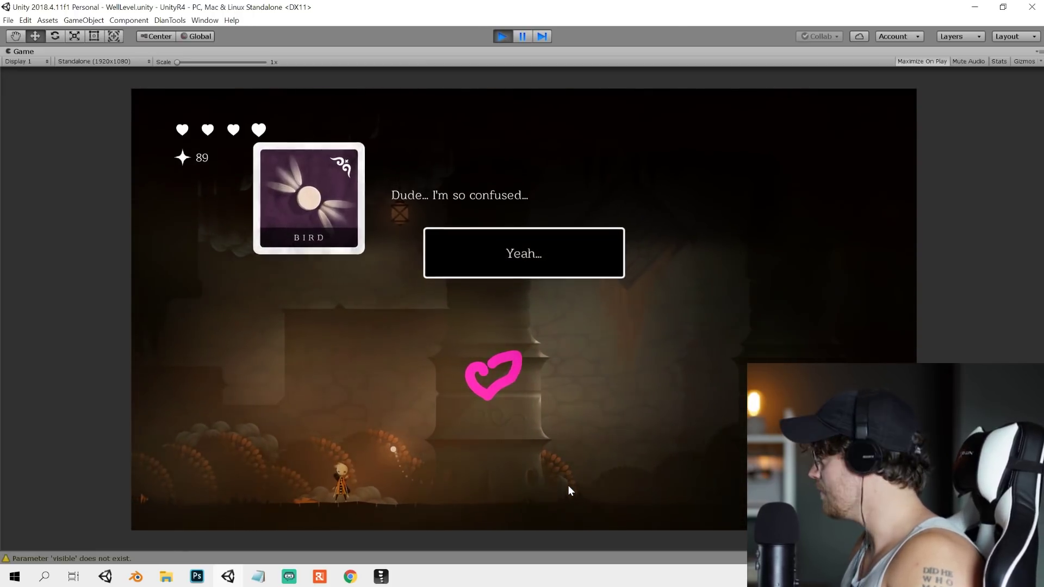
pyautogui.click(581, 269)
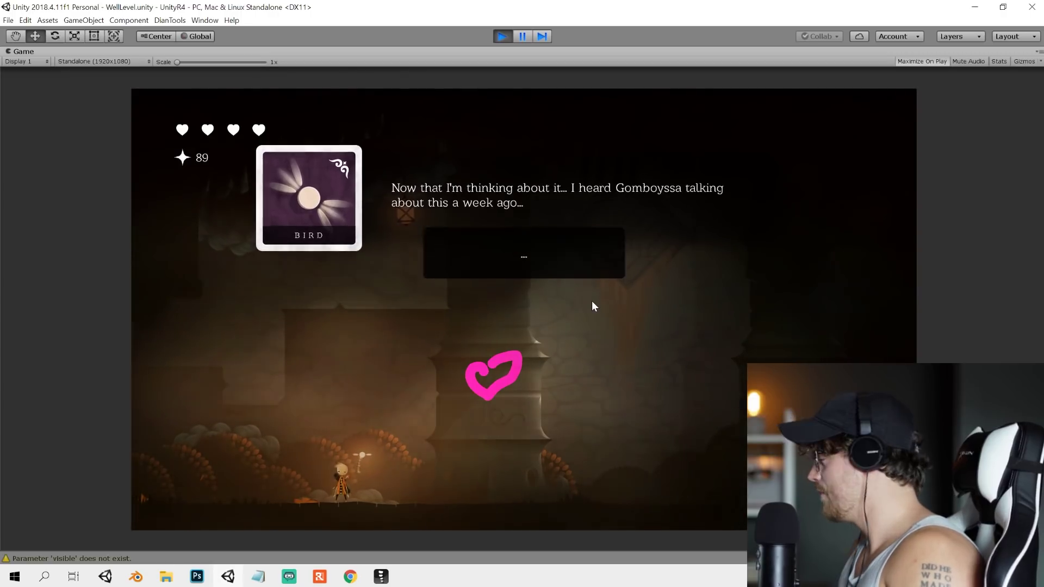
pyautogui.click(566, 258)
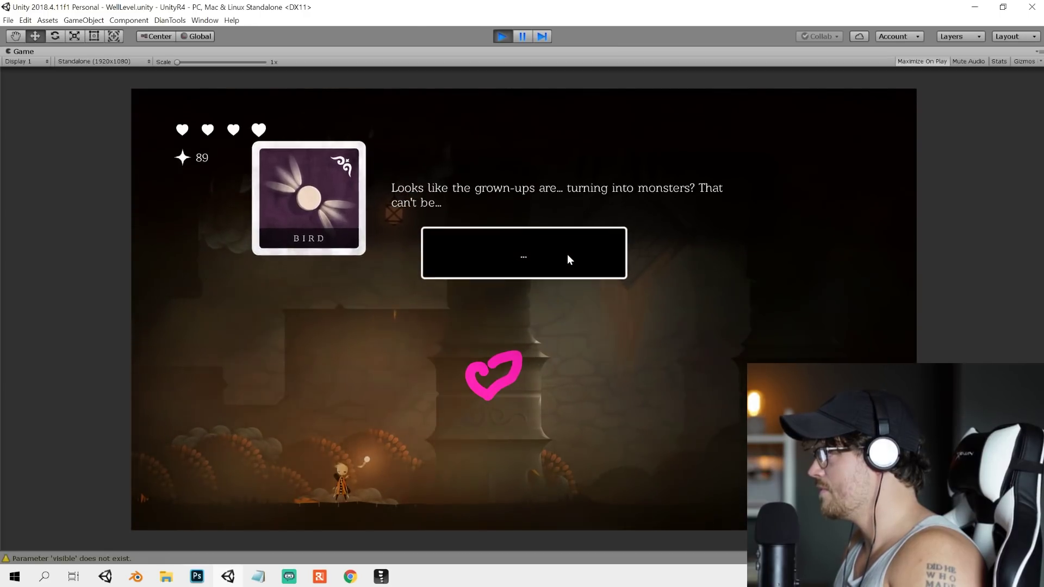
pyautogui.click(567, 257)
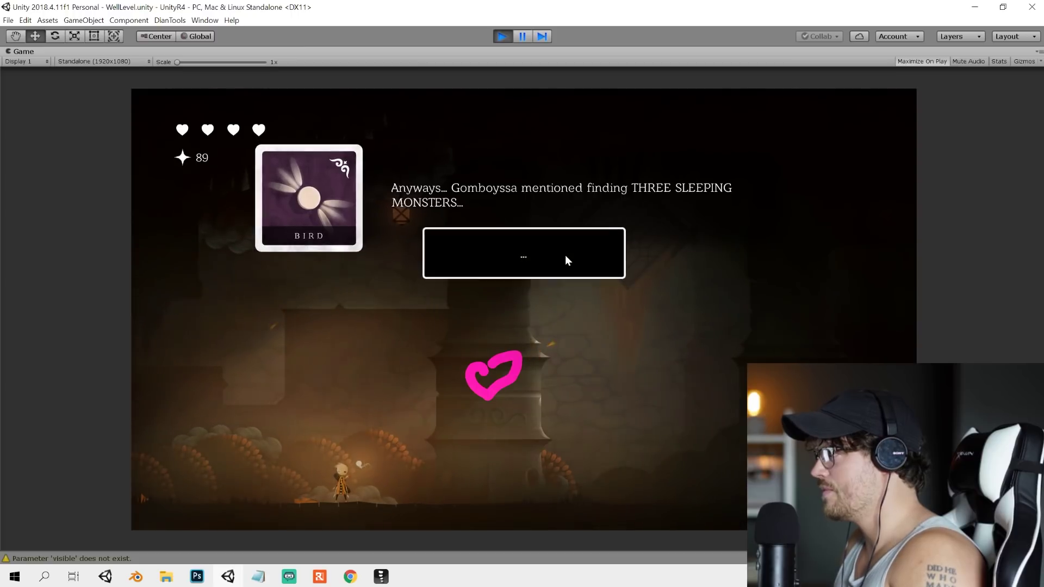
pyautogui.click(482, 251)
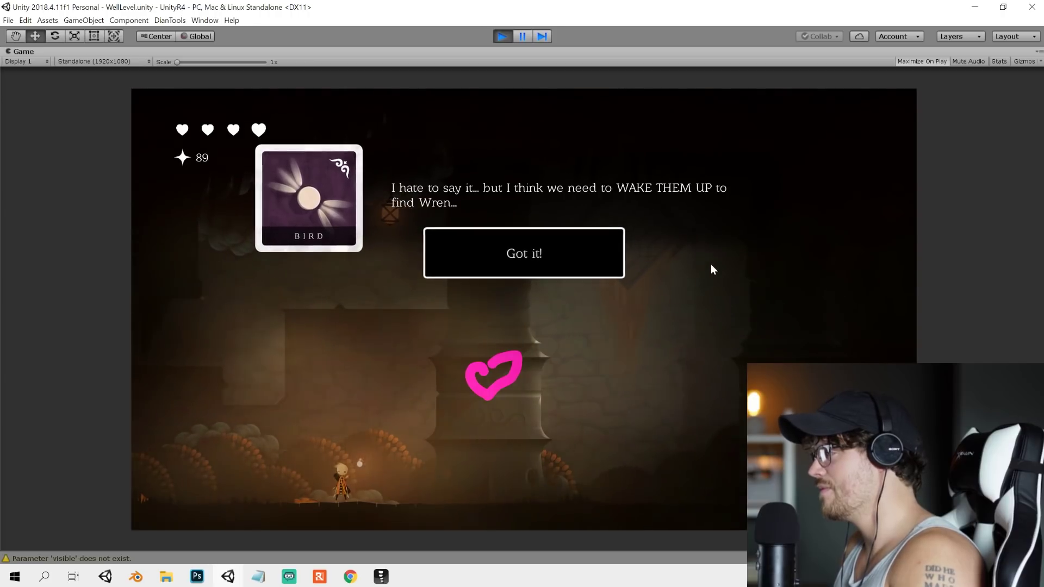
# - Answer Bird's remaining lines with "Got it!", "..." and "OK!" to finish the conversation
pyautogui.press('Return')
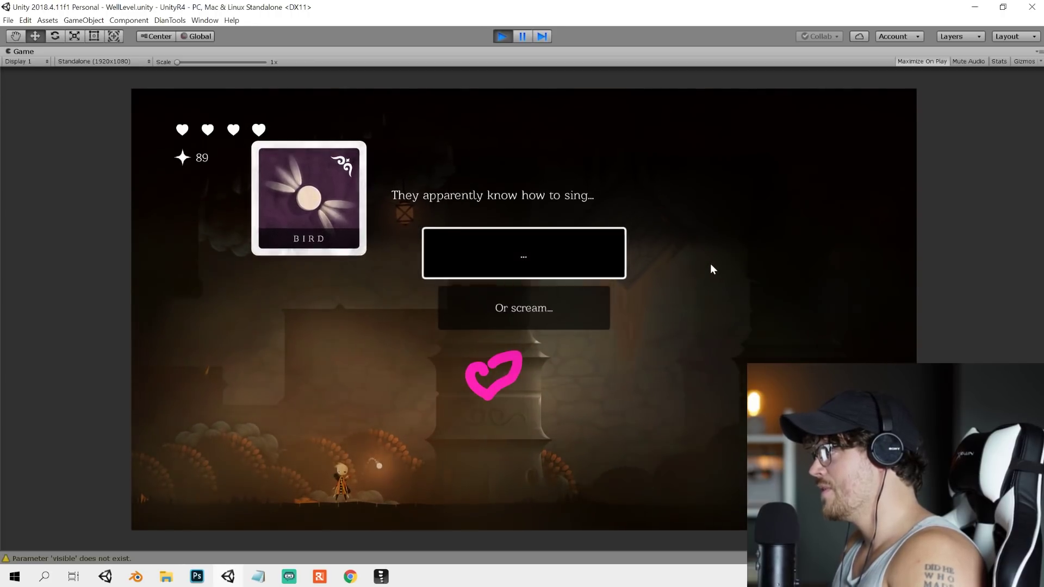
pyautogui.press('Down')
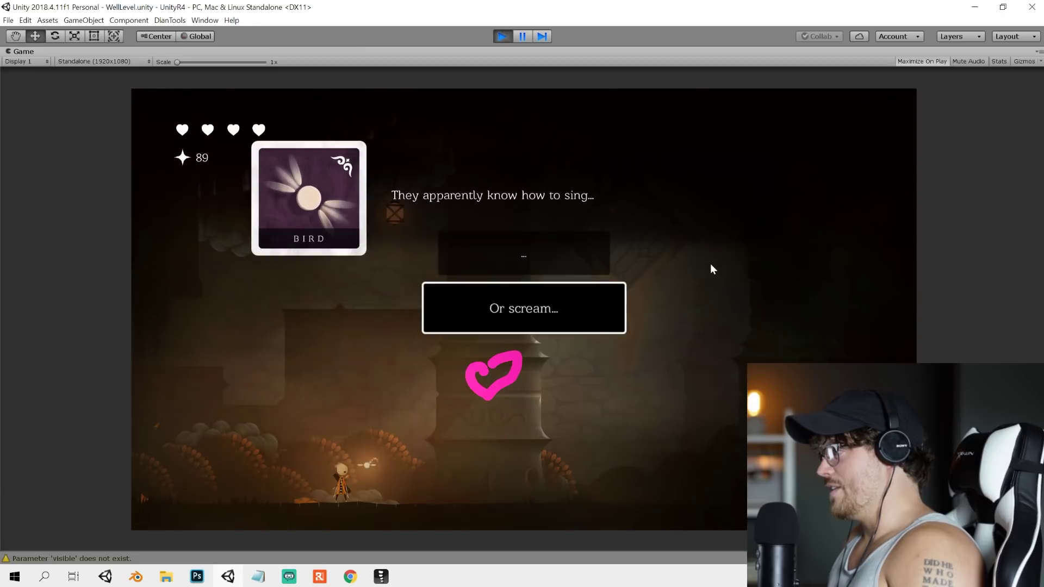
pyautogui.press('Up')
pyautogui.press('space')
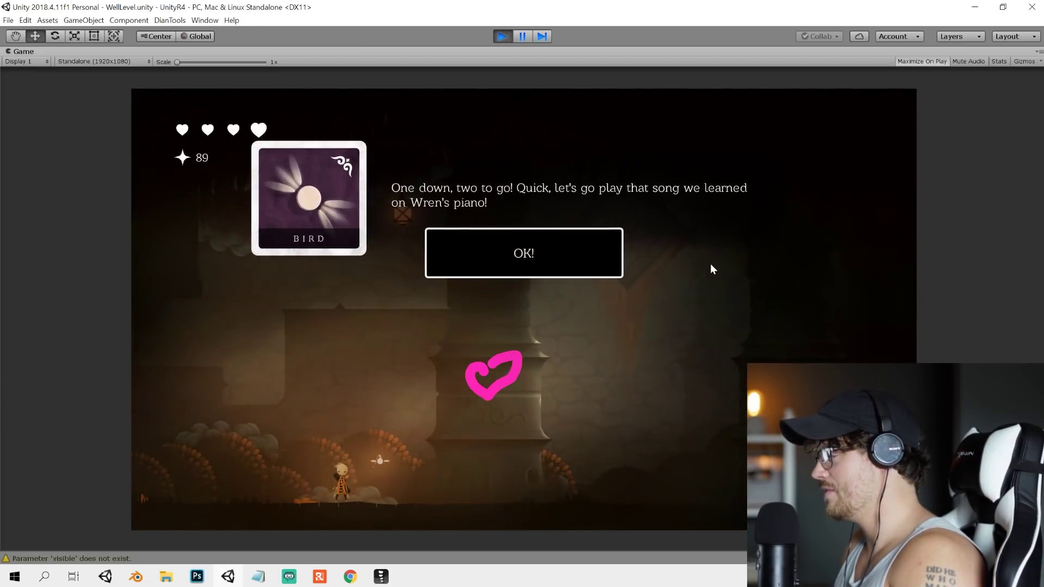
pyautogui.press('space')
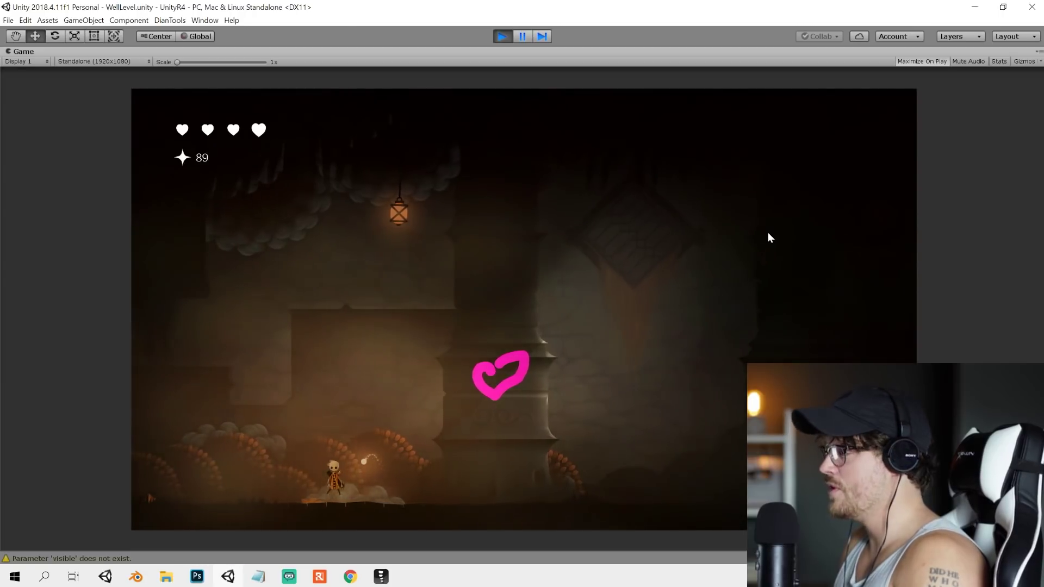
# - Run the player character left out of the boss arena and across the arched bridge to the cave with the barred window
pyautogui.press('Left')
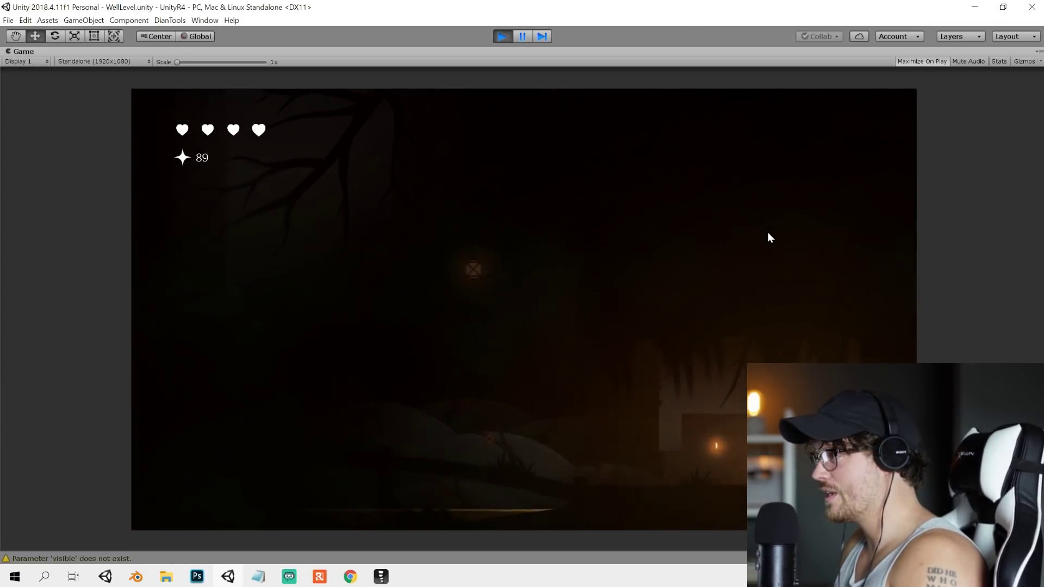
pyautogui.press('Left')
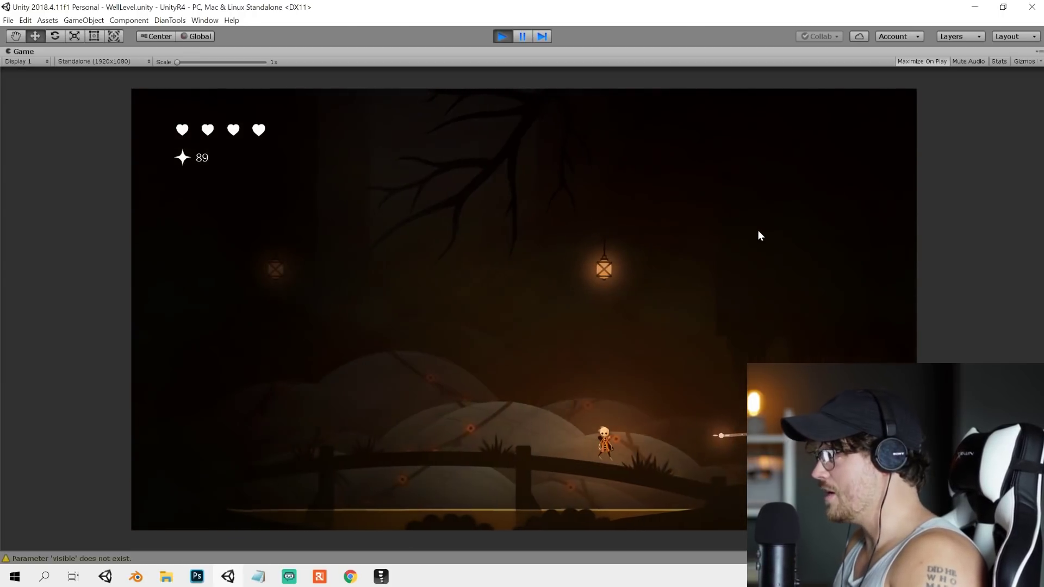
pyautogui.press('Left')
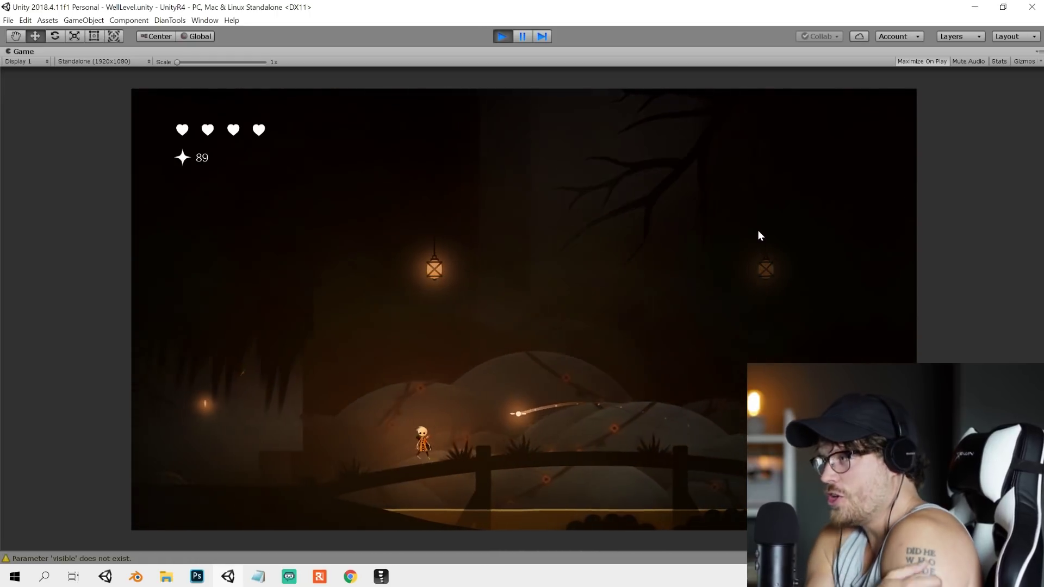
pyautogui.press('Left')
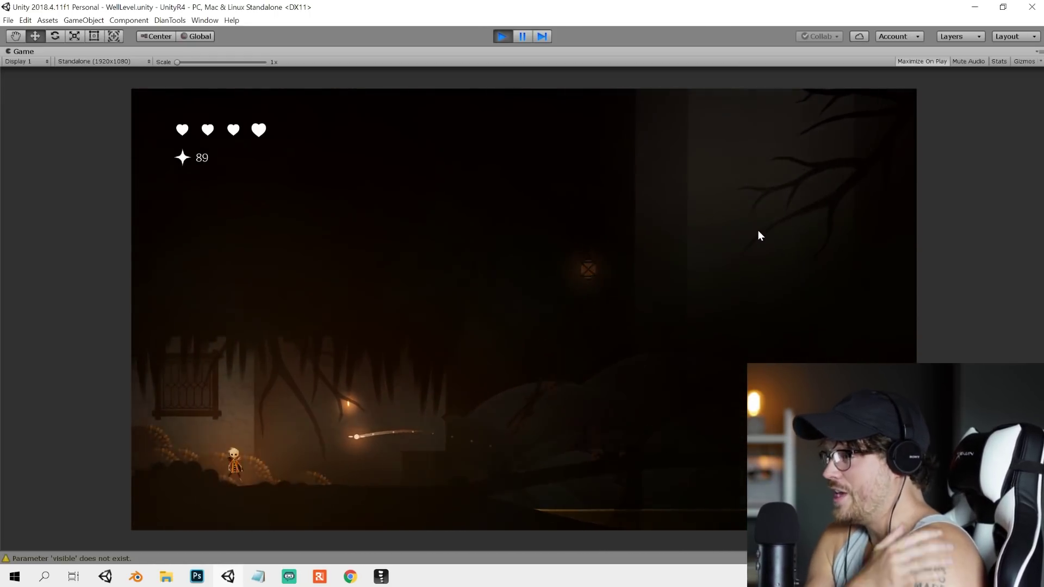
pyautogui.press('Left')
# - Switch to Photoshop, undo the pink strokes on Layer 2 of Snake Head.png, and save the file
pyautogui.hotkey('alt', 'Tab')
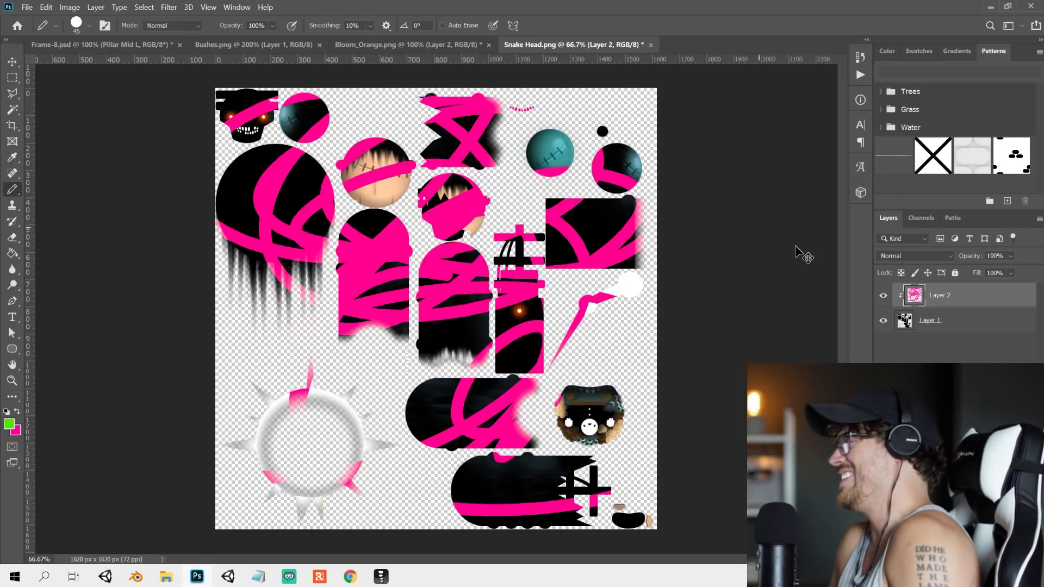
pyautogui.hotkey('ctrl', 'z')
pyautogui.hotkey('ctrl', 'z')
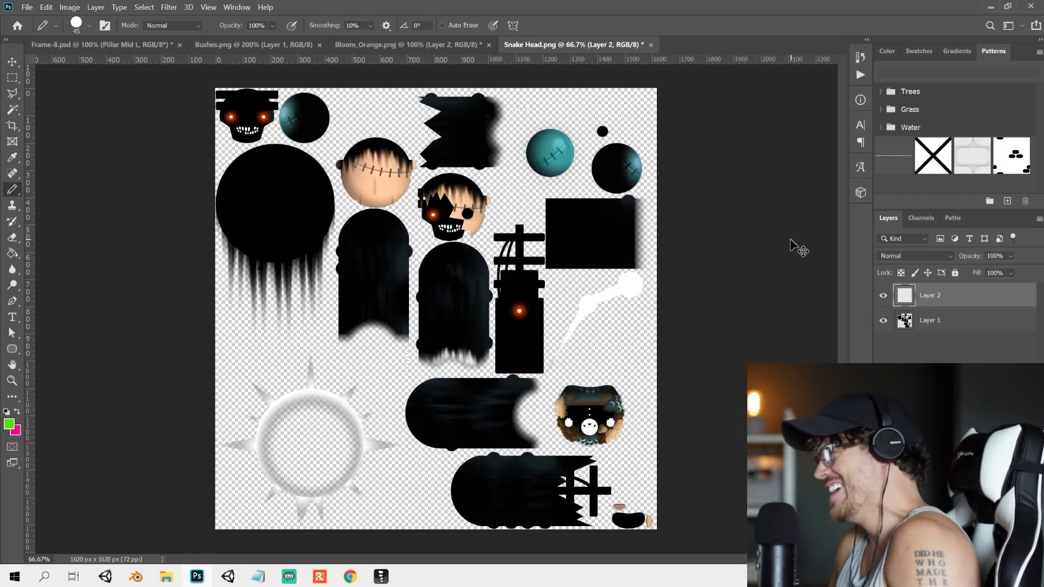
pyautogui.hotkey('ctrl', 's')
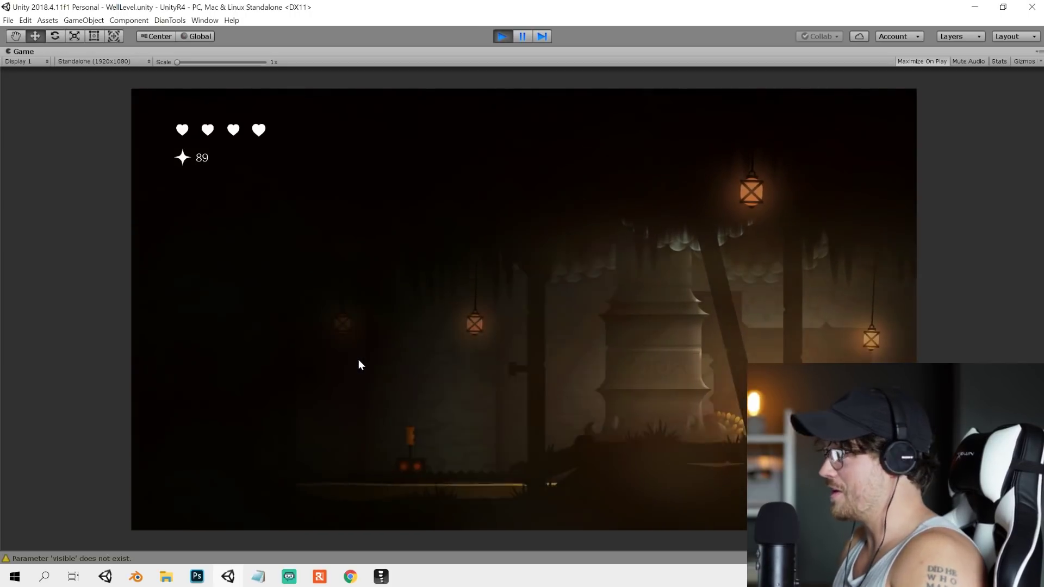
# - Back in Unity's running game, move left to the fireplace, save the progress there and close the message
pyautogui.press('Left')
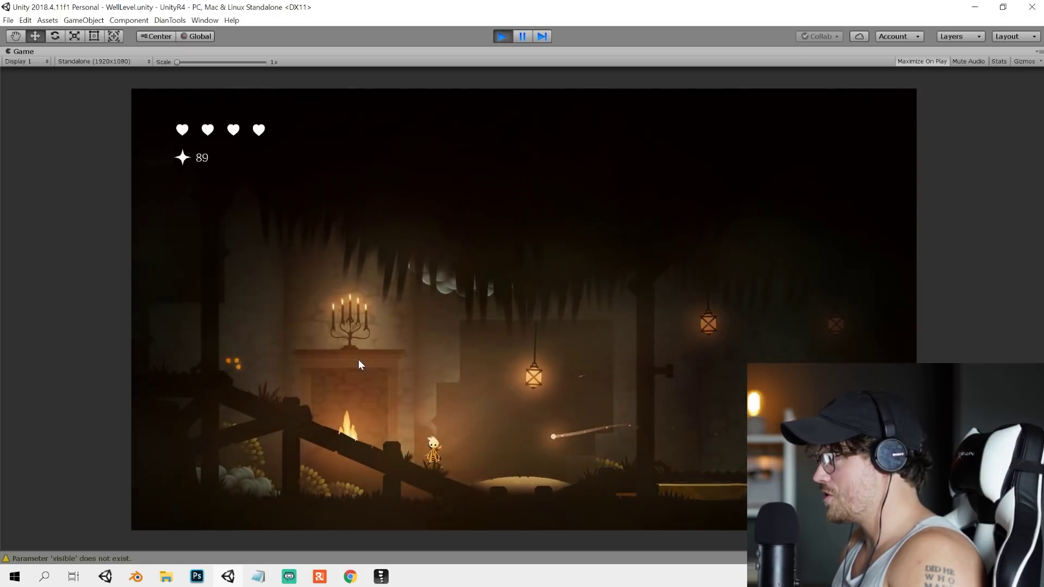
pyautogui.press('e')
pyautogui.click(557, 274)
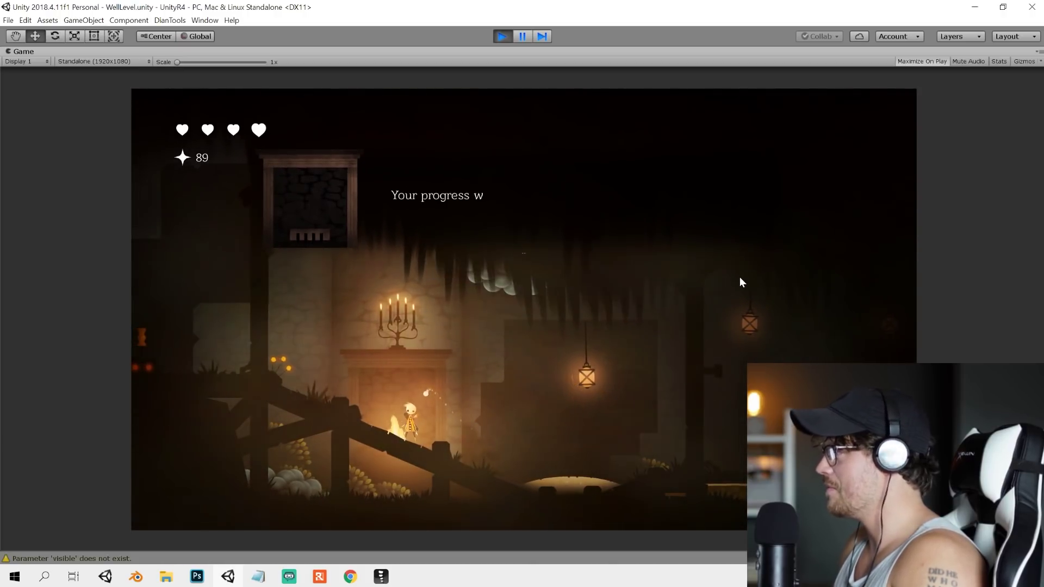
pyautogui.press('a')
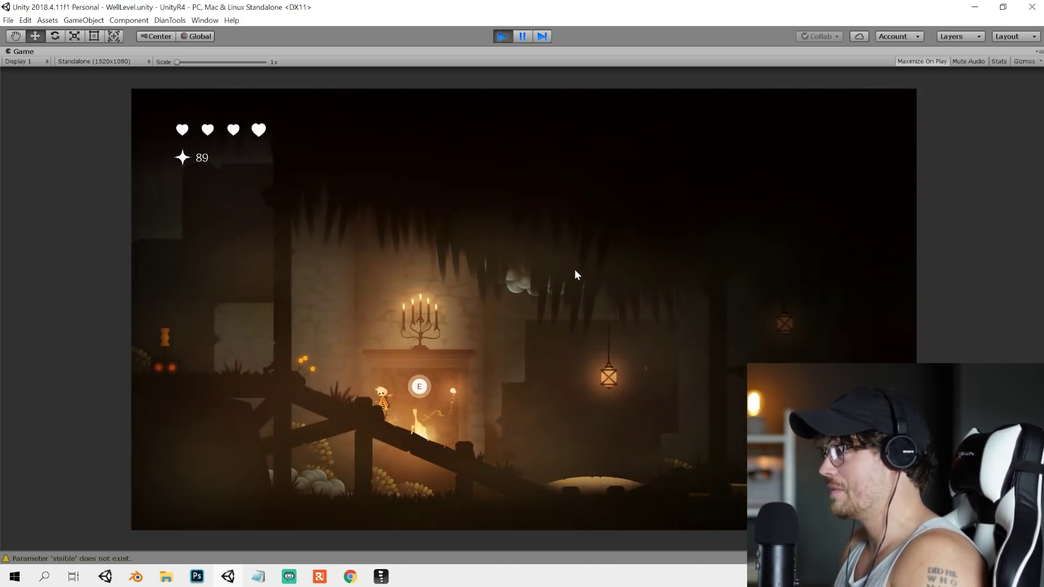
# - Climb to the upper ledge beside the hanging lanterns, run up its stairs, and return down to the lever platform
pyautogui.press('space')
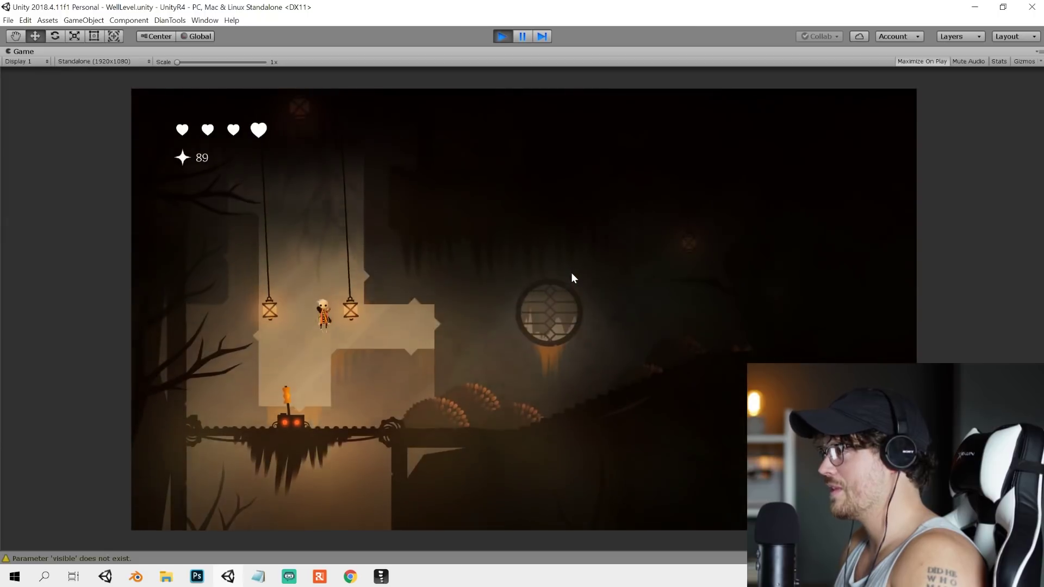
pyautogui.press('d')
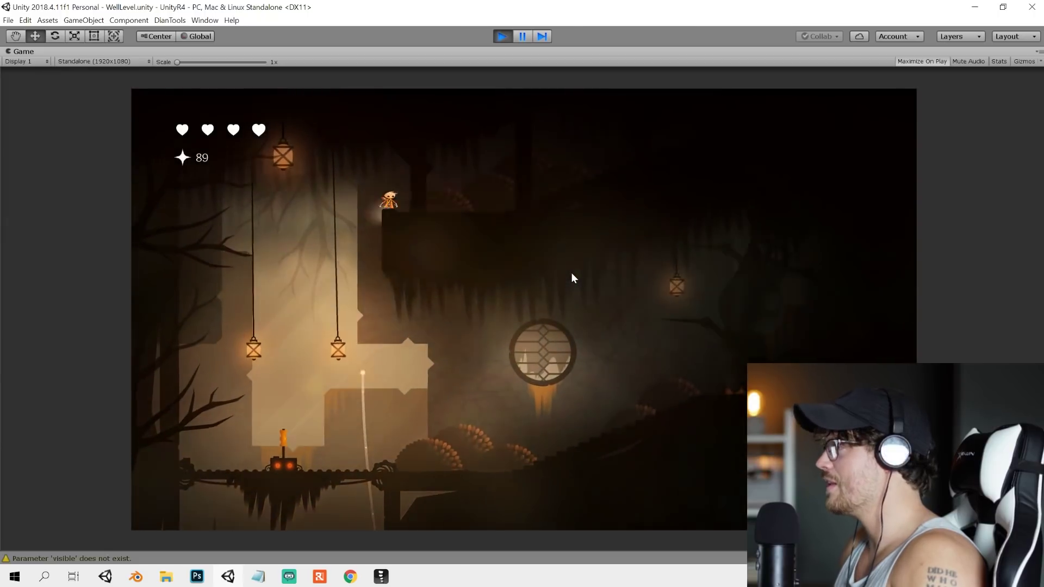
pyautogui.press('a')
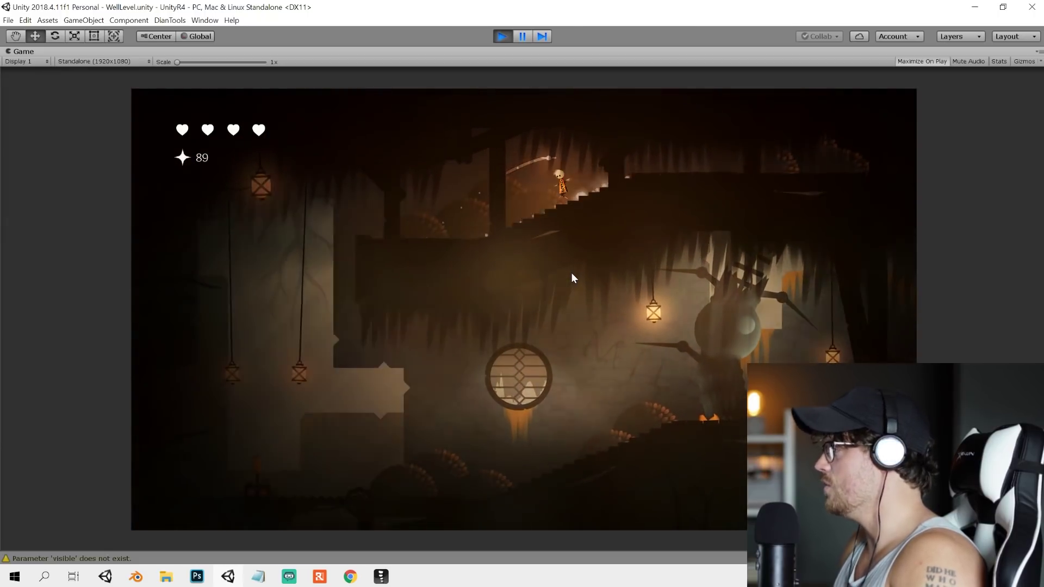
pyautogui.press('d')
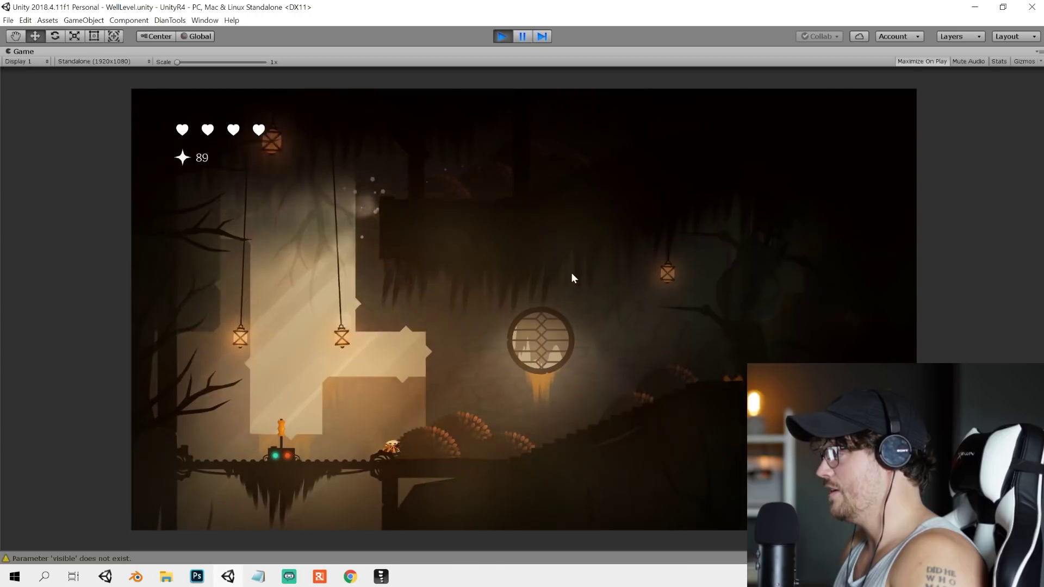
# - Run up the lower staircase to the large spiked tree and answer Bird's "Simeon?" with "OK"
pyautogui.press('d')
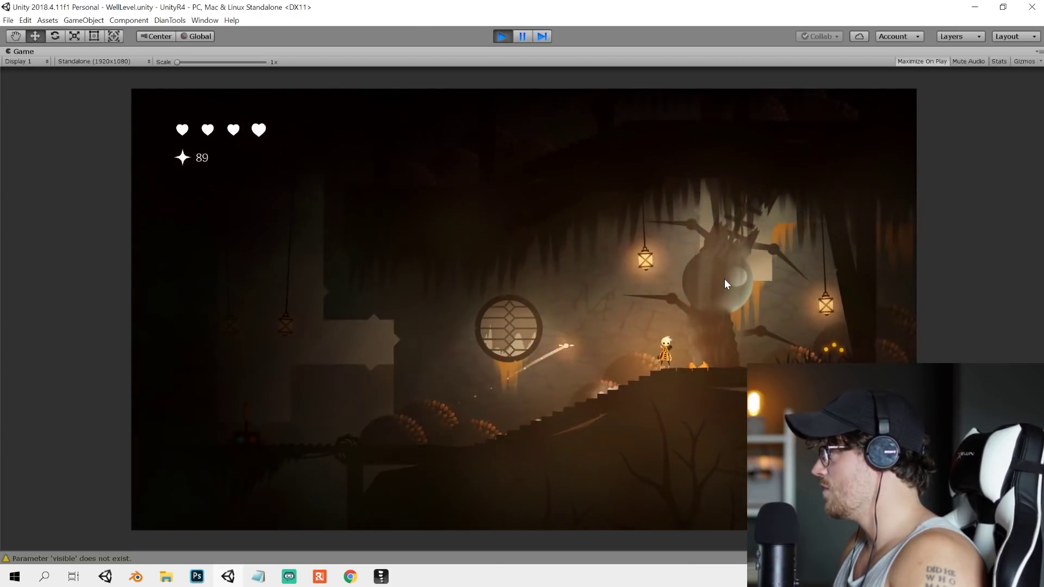
pyautogui.press('space')
pyautogui.press('space')
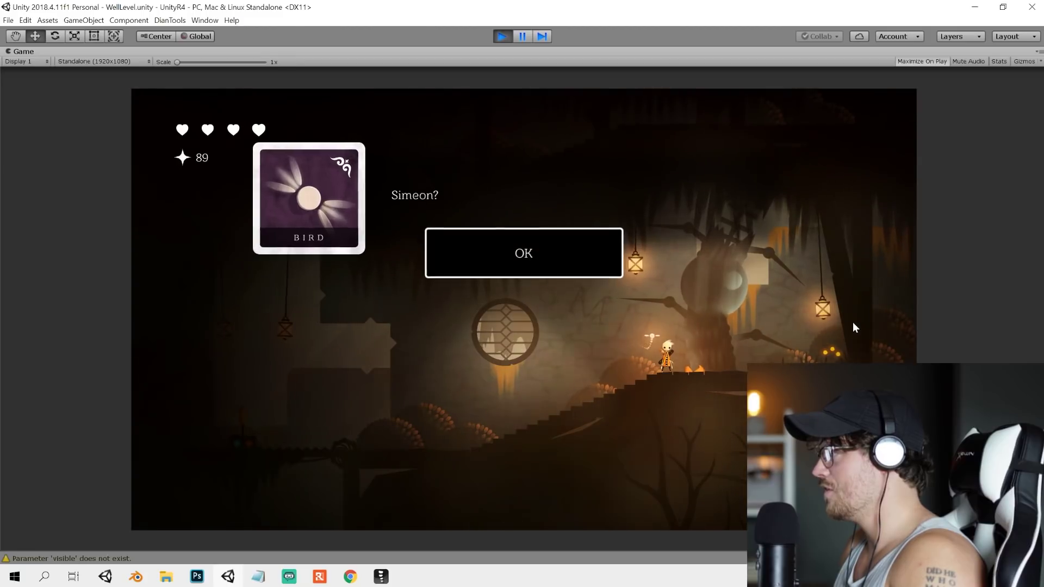
pyautogui.press('Return')
# - Run right past the spiked tree to the ground beneath the lift platform with the EXIT sign
pyautogui.press('d')
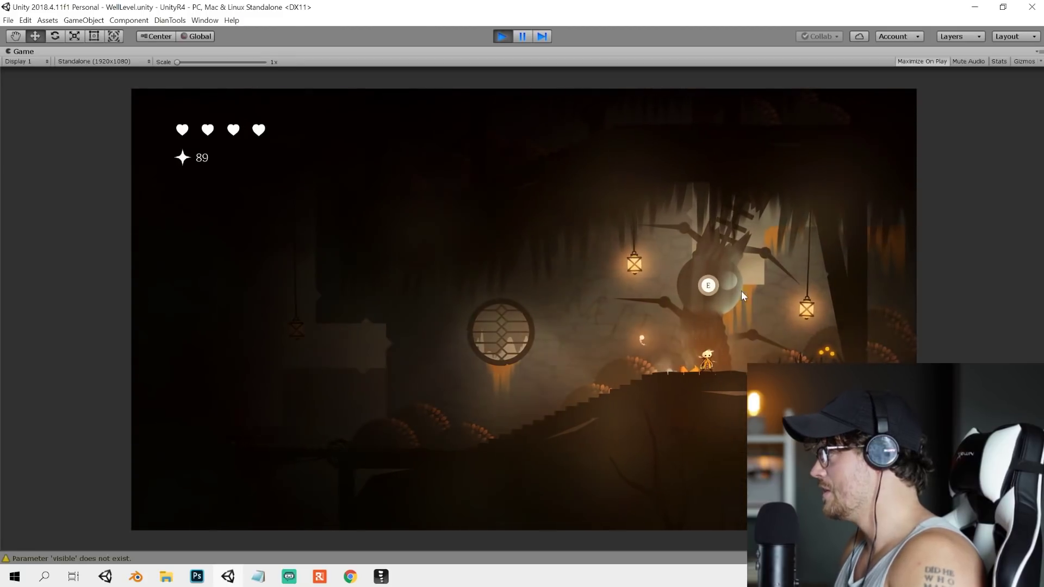
pyautogui.press('d')
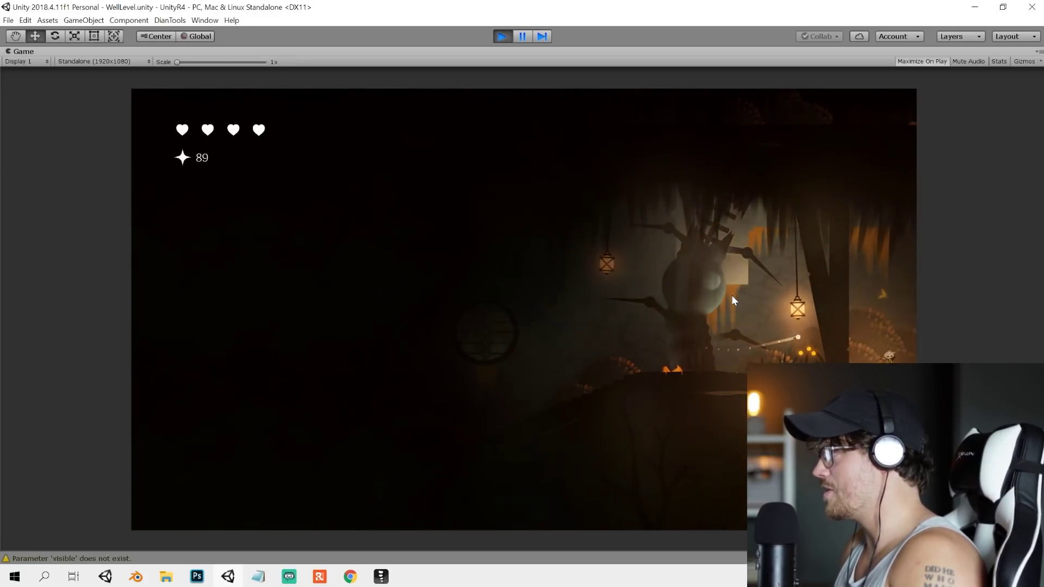
pyautogui.press('d')
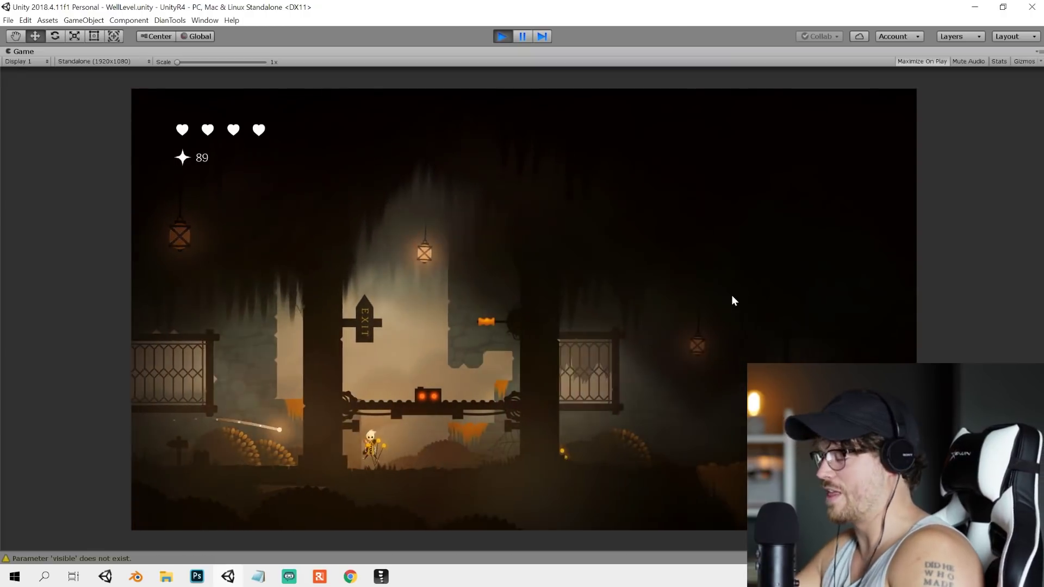
# - Jump onto the lift platform beside the EXIT sign and leave the level
pyautogui.press('space')
pyautogui.press('a')
pyautogui.press('d')
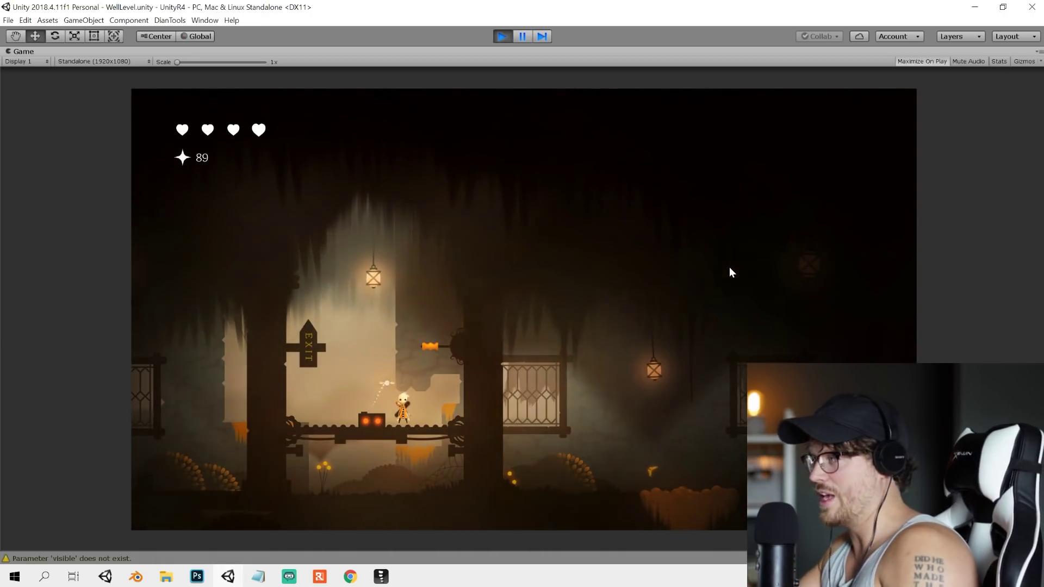
pyautogui.press('d')
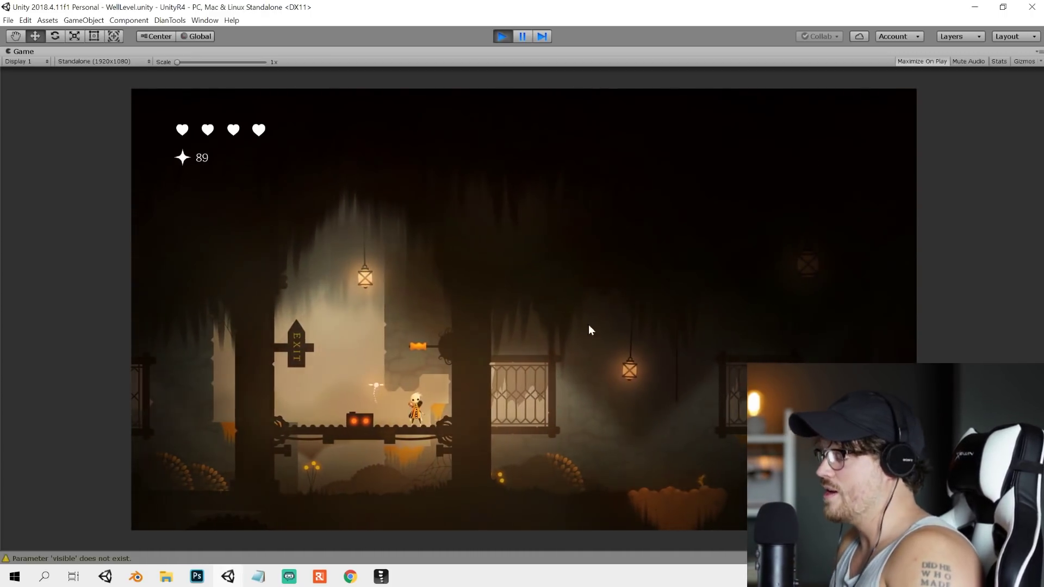
pyautogui.press('space')
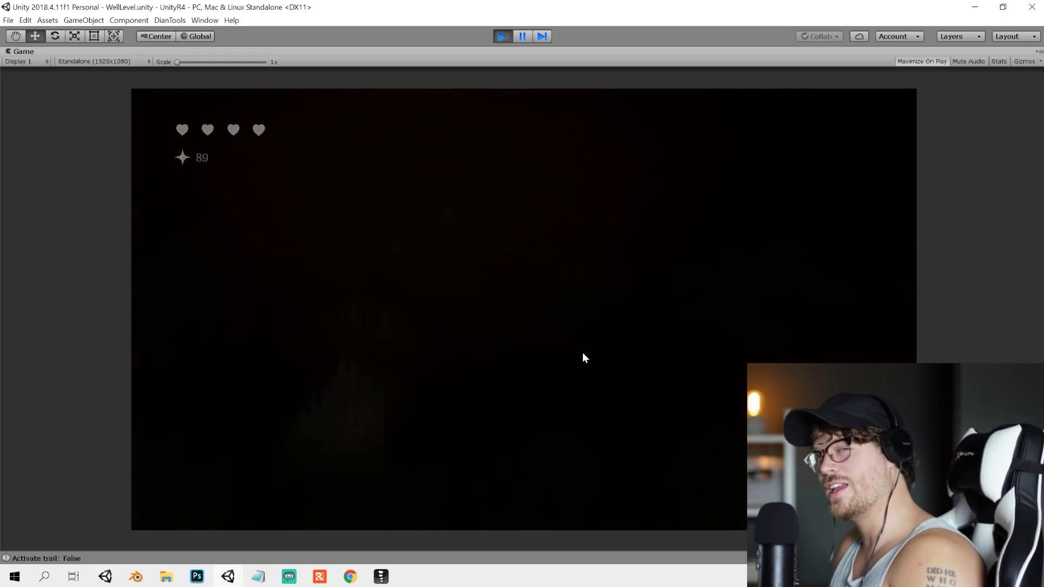